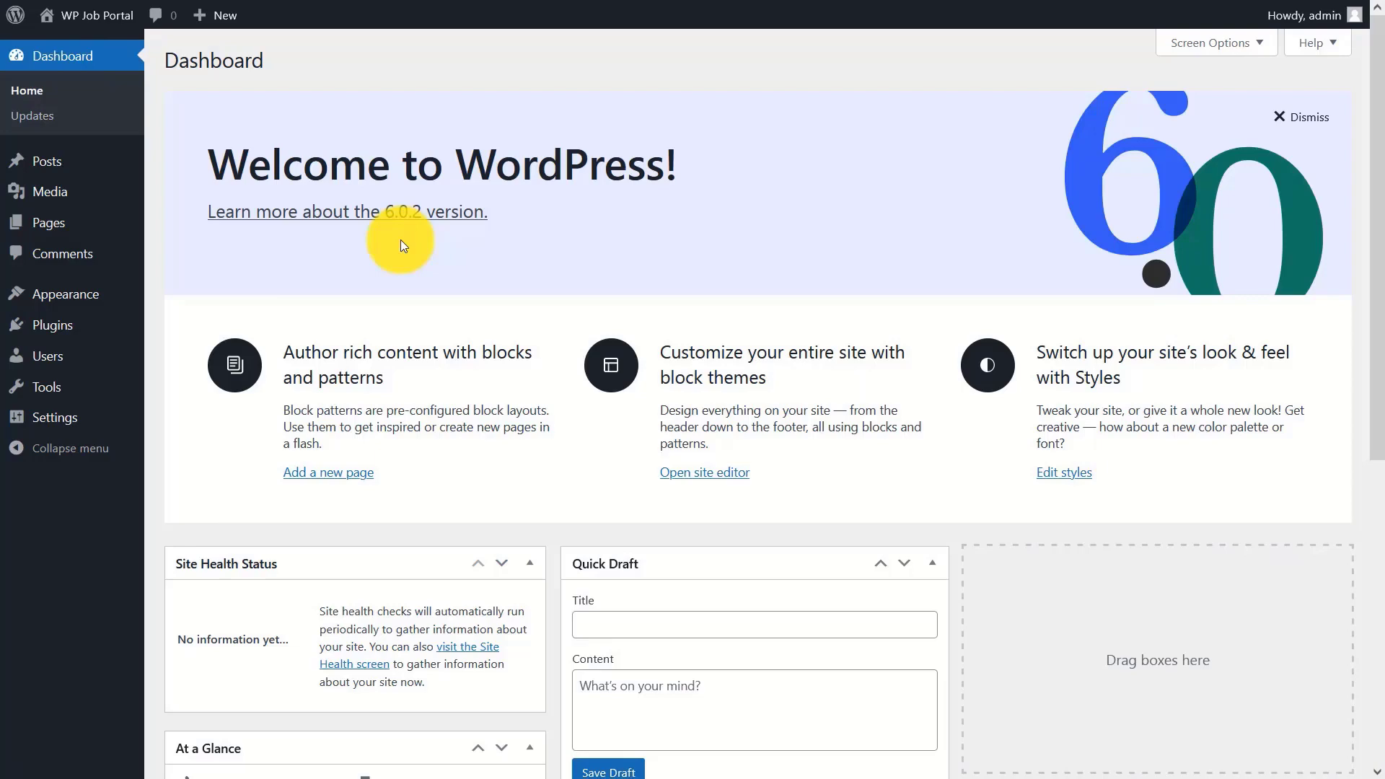
# - Open the Installed Plugins page from the admin sidebar
pyautogui.click(45, 325)
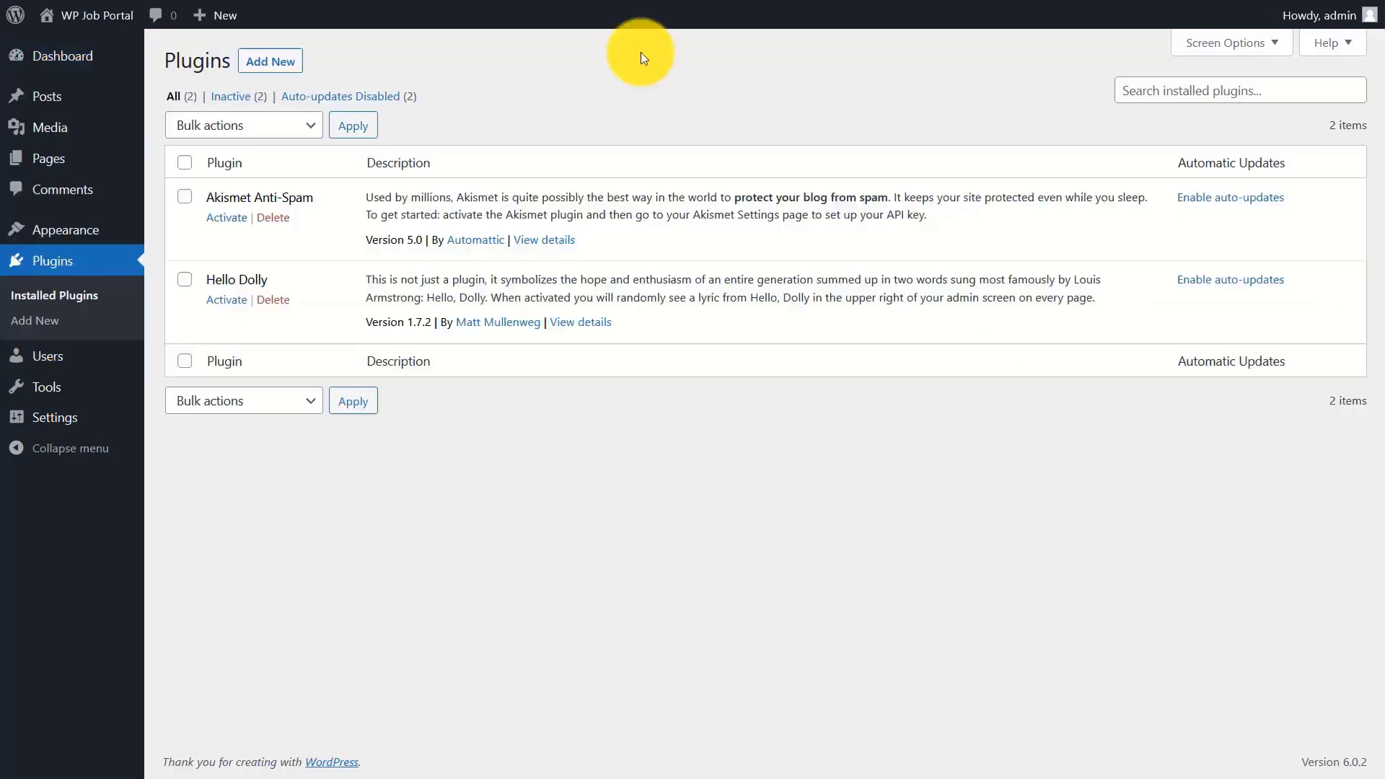
# - Search the plugin directory for 'wp job portal', then install and activate WP Job Portal
pyautogui.click(252, 61)
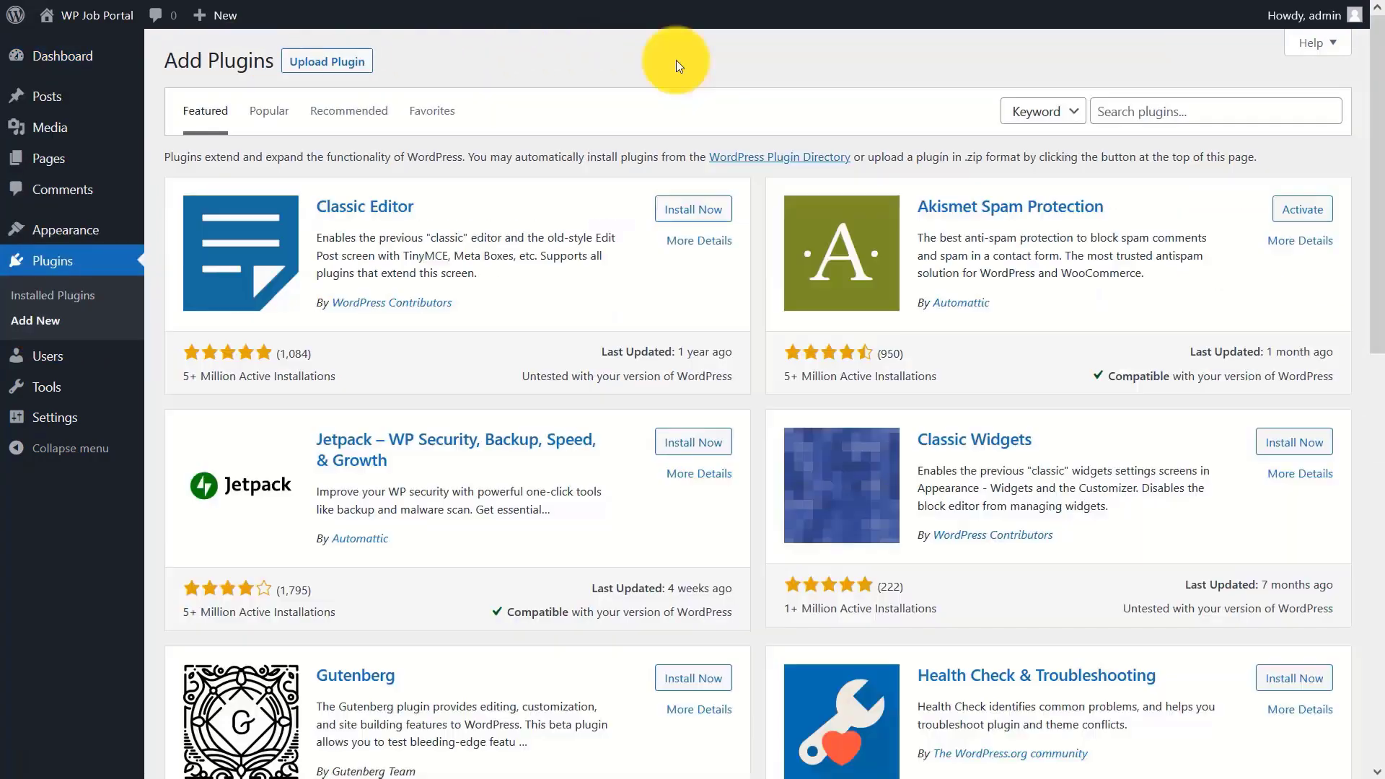
pyautogui.click(1172, 112)
pyautogui.write('wp job por')
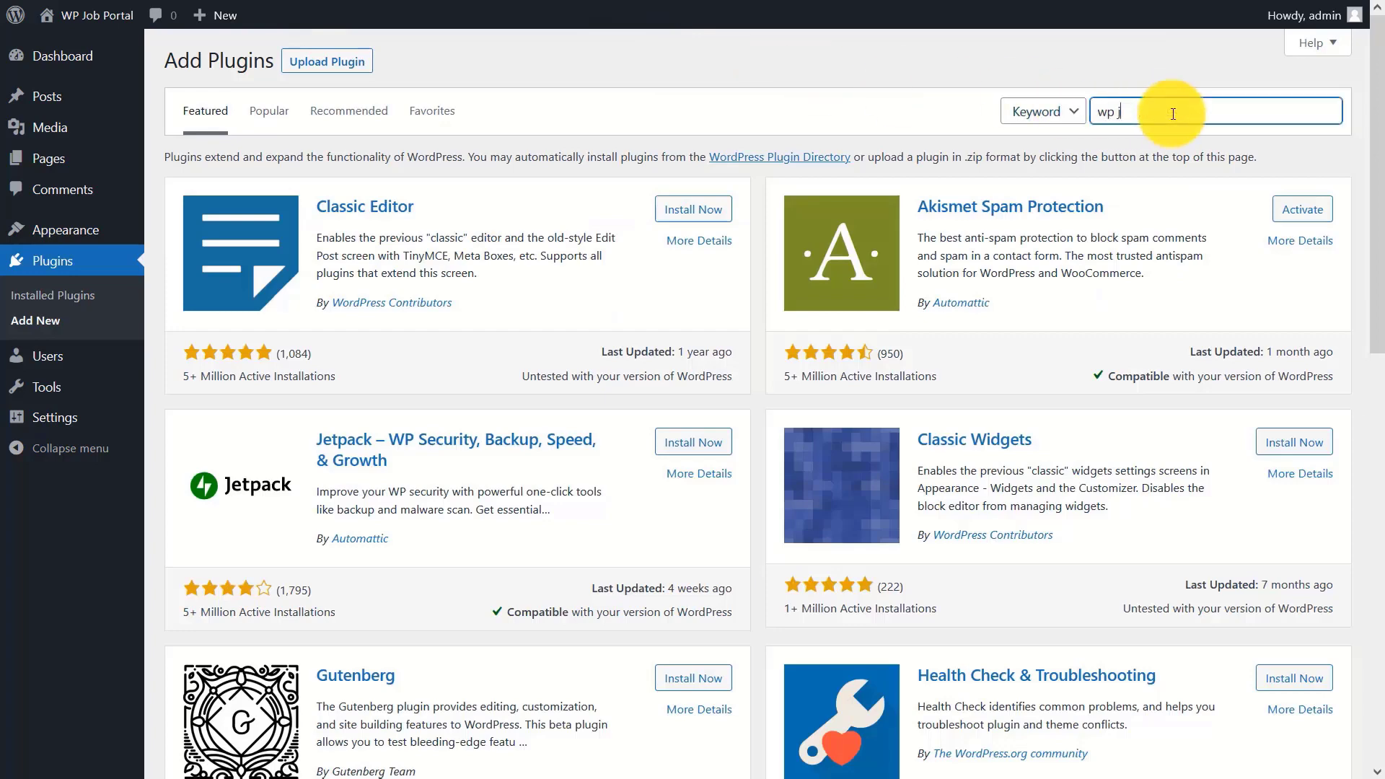
pyautogui.write('tal')
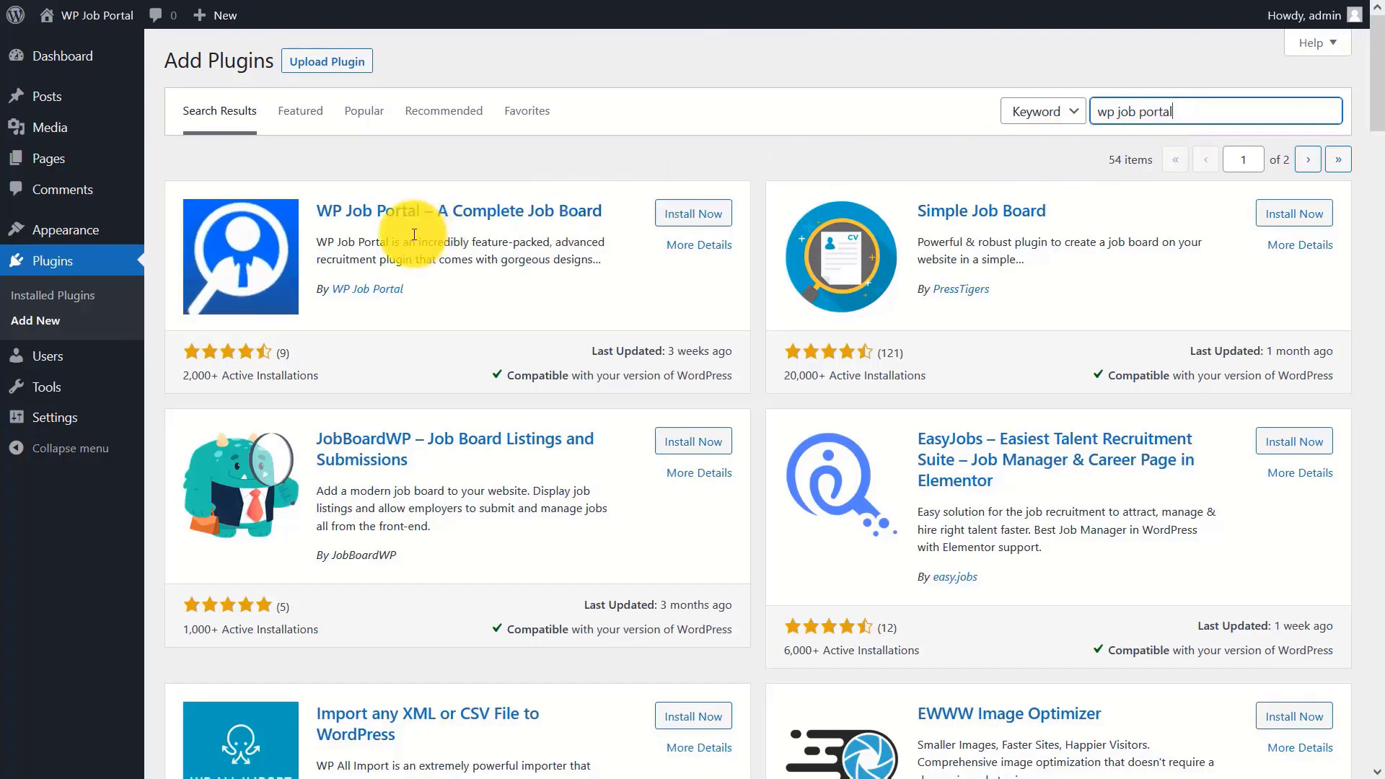
pyautogui.click(689, 213)
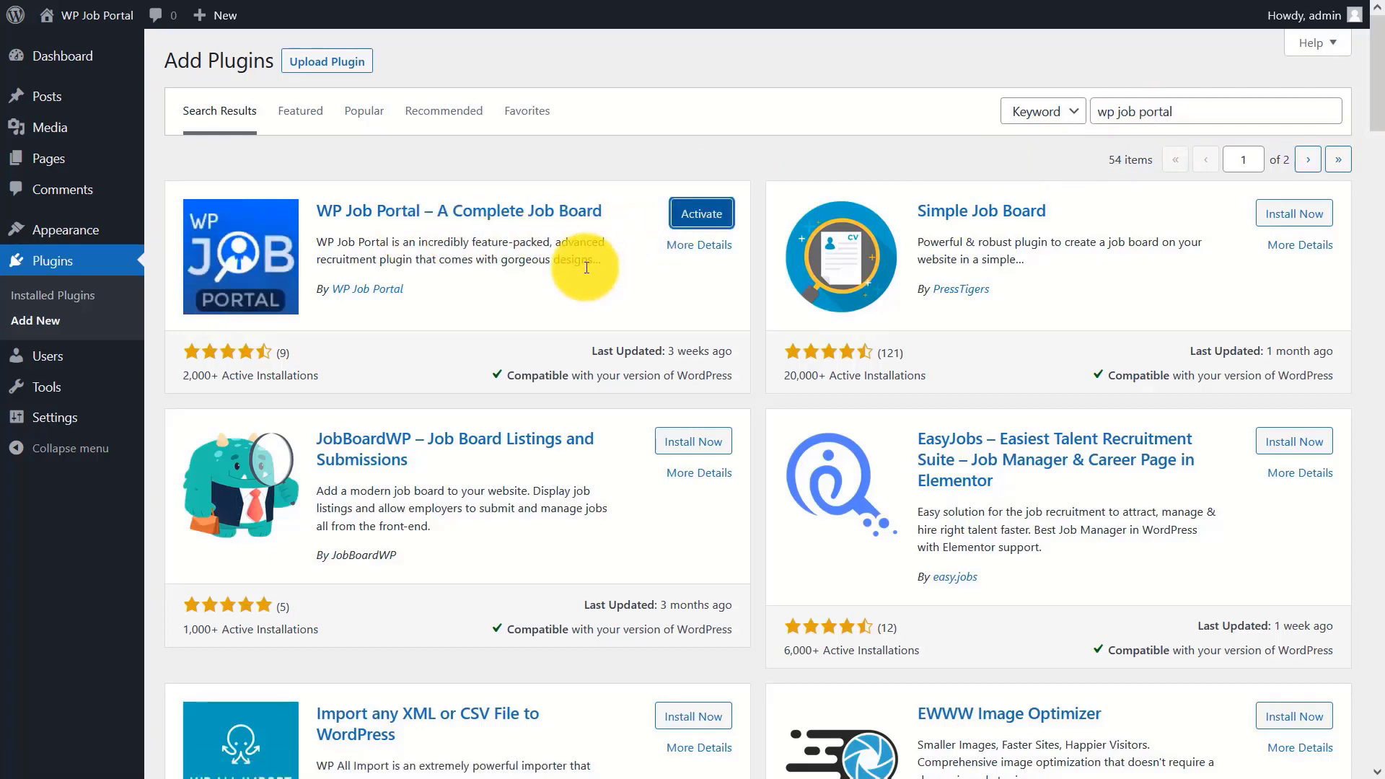
pyautogui.click(721, 215)
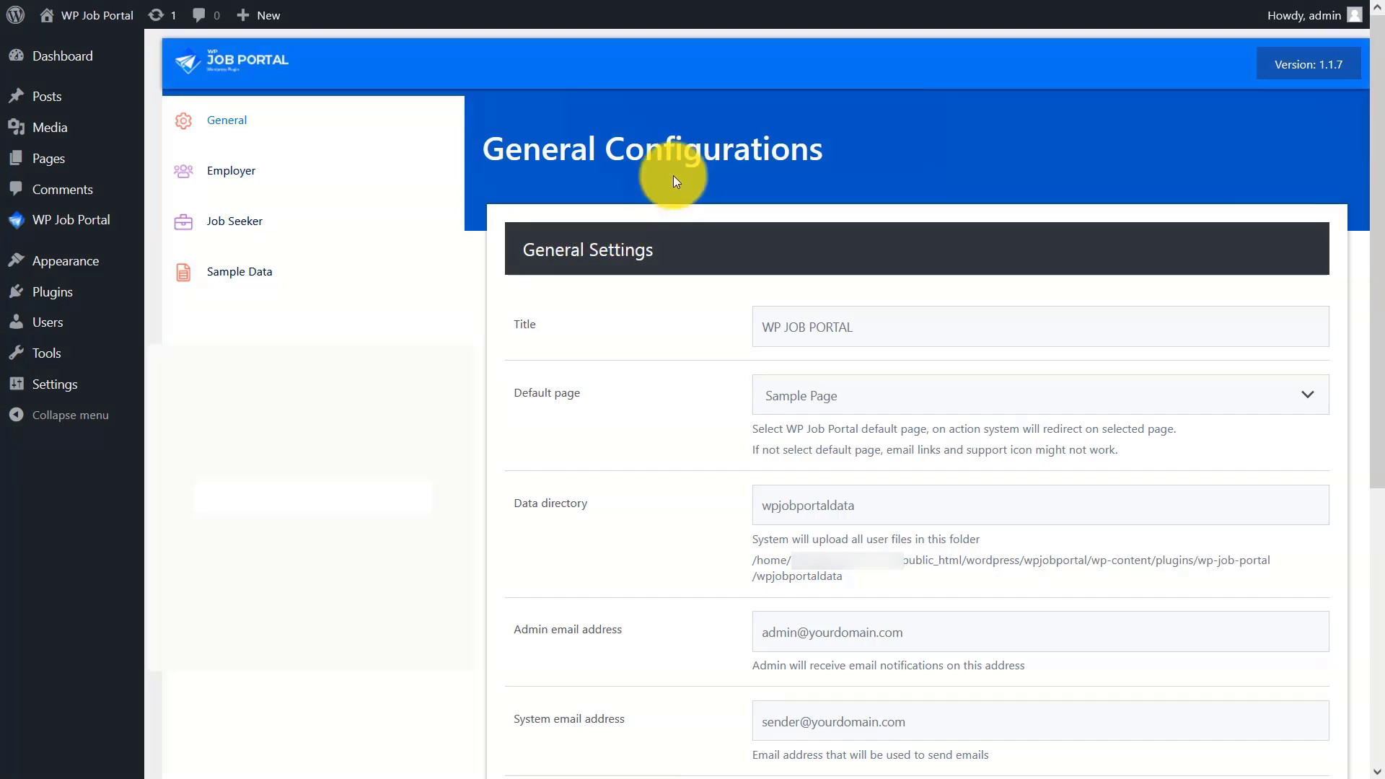
# - Change the portal title to 'WP JOB PORTAL TUTORIAL' and keep Sample Page as default page
pyautogui.click(933, 328)
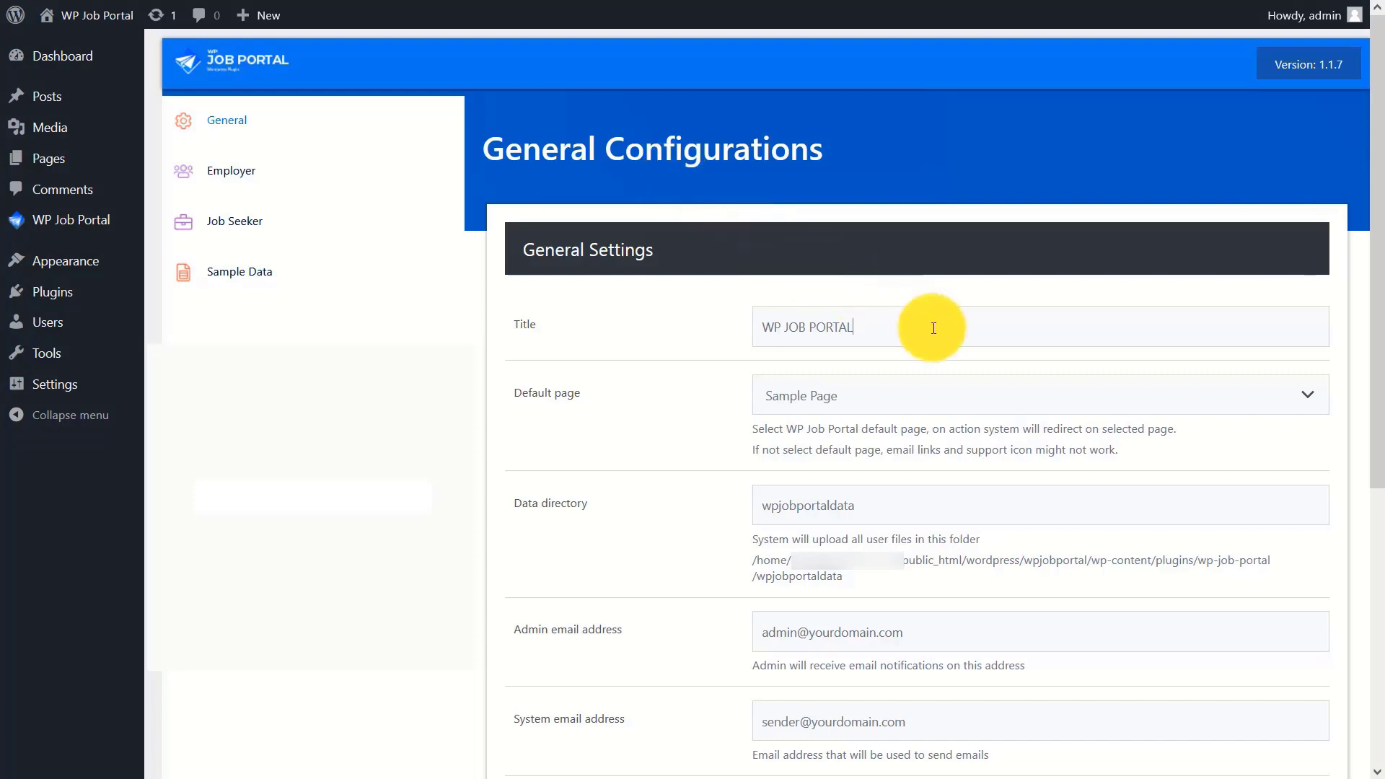
pyautogui.write('TUTORIA')
pyautogui.write('L')
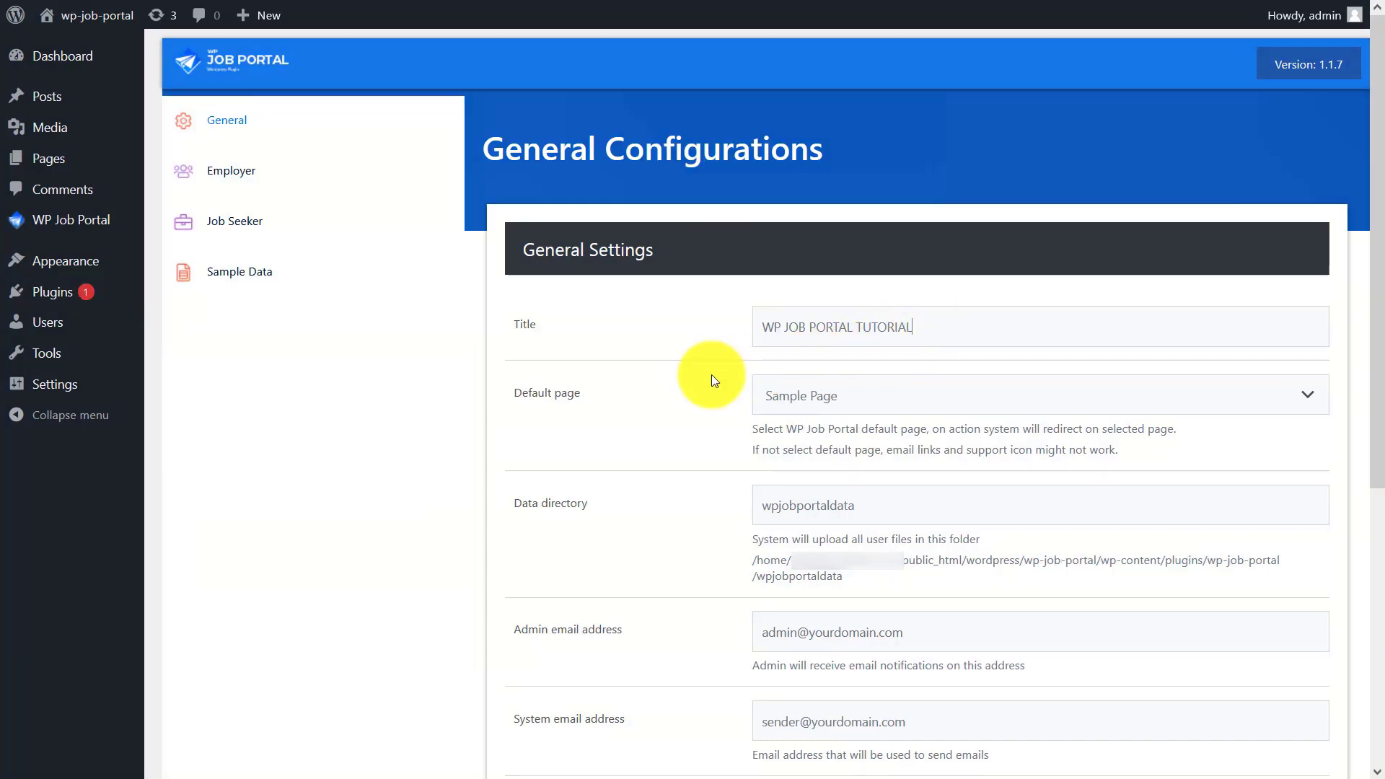
pyautogui.click(918, 395)
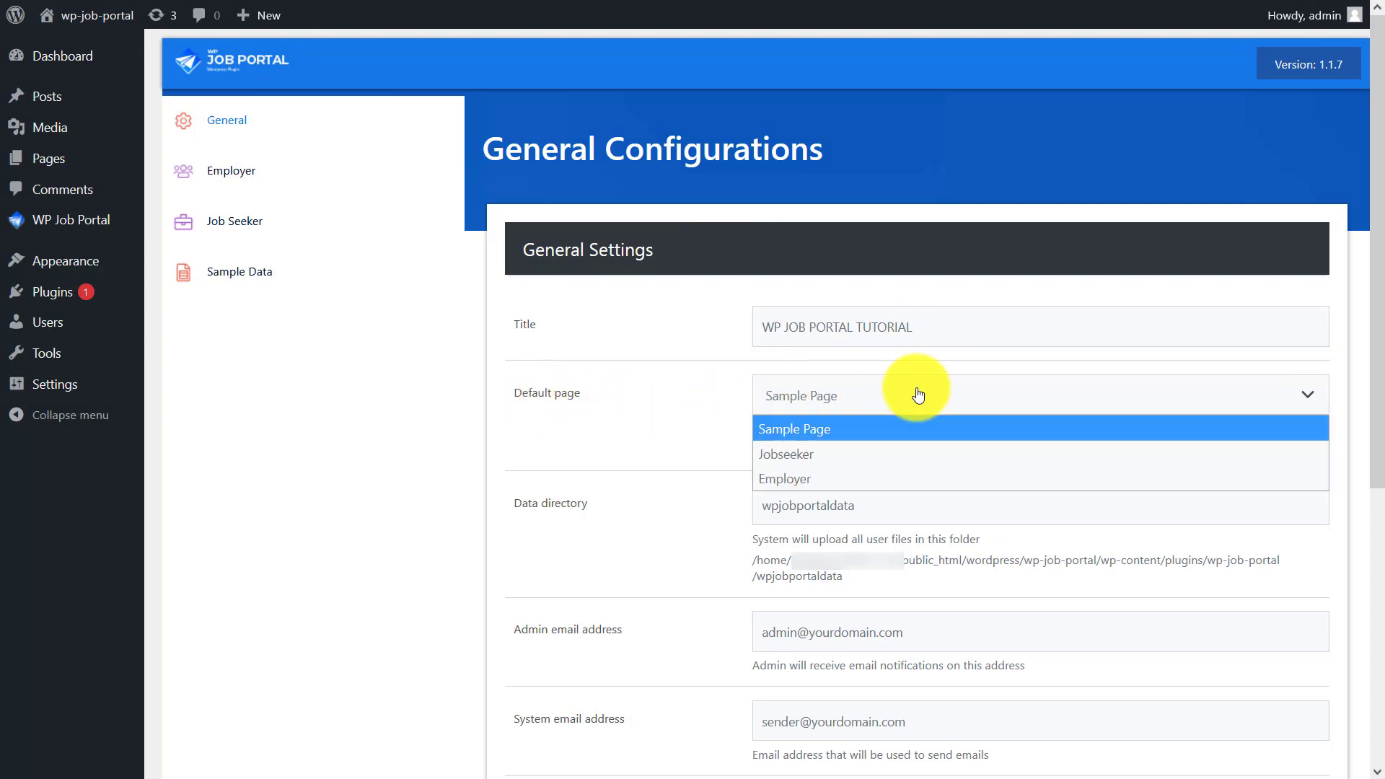
pyautogui.click(866, 434)
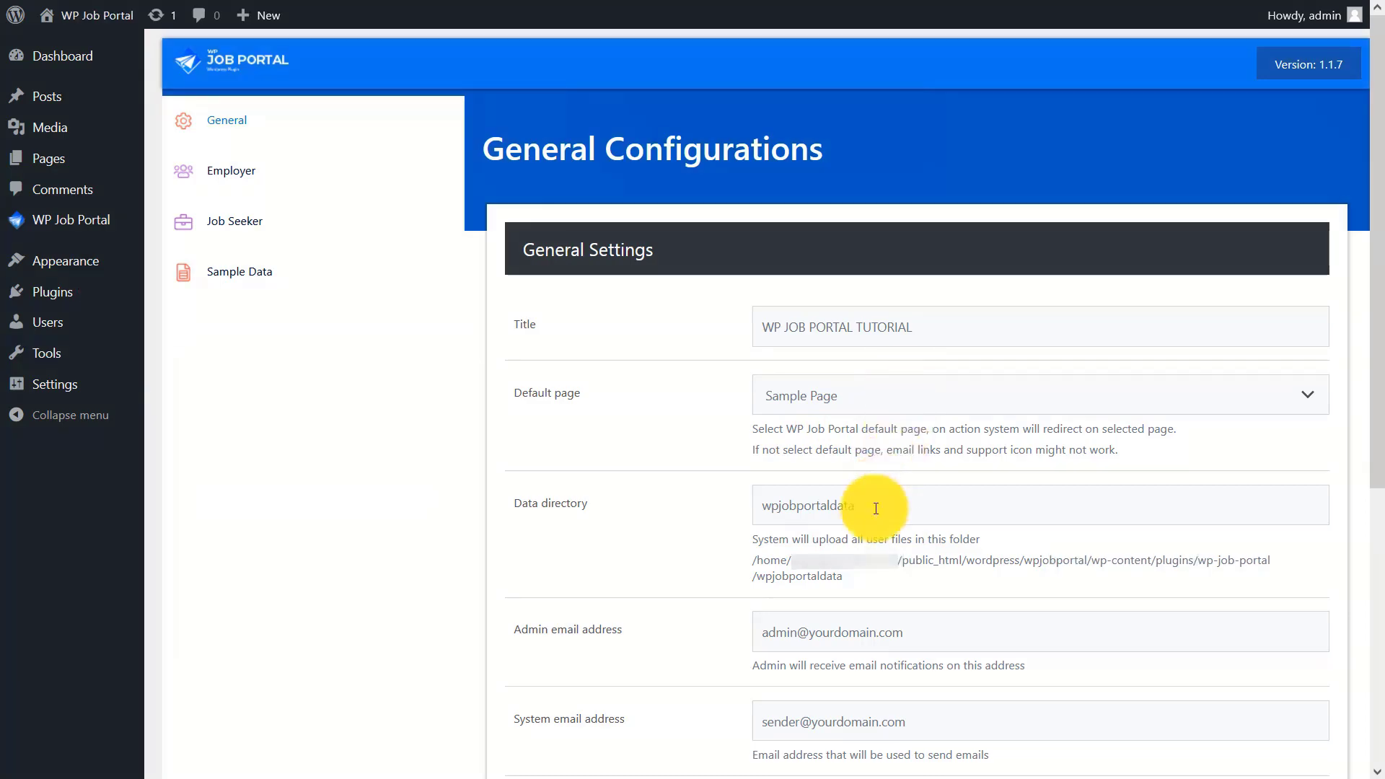
# - Change the admin and system e-mail domains to wpjobportaltutorial.com
pyautogui.moveTo(1369, 223); pyautogui.dragTo(1368, 495)
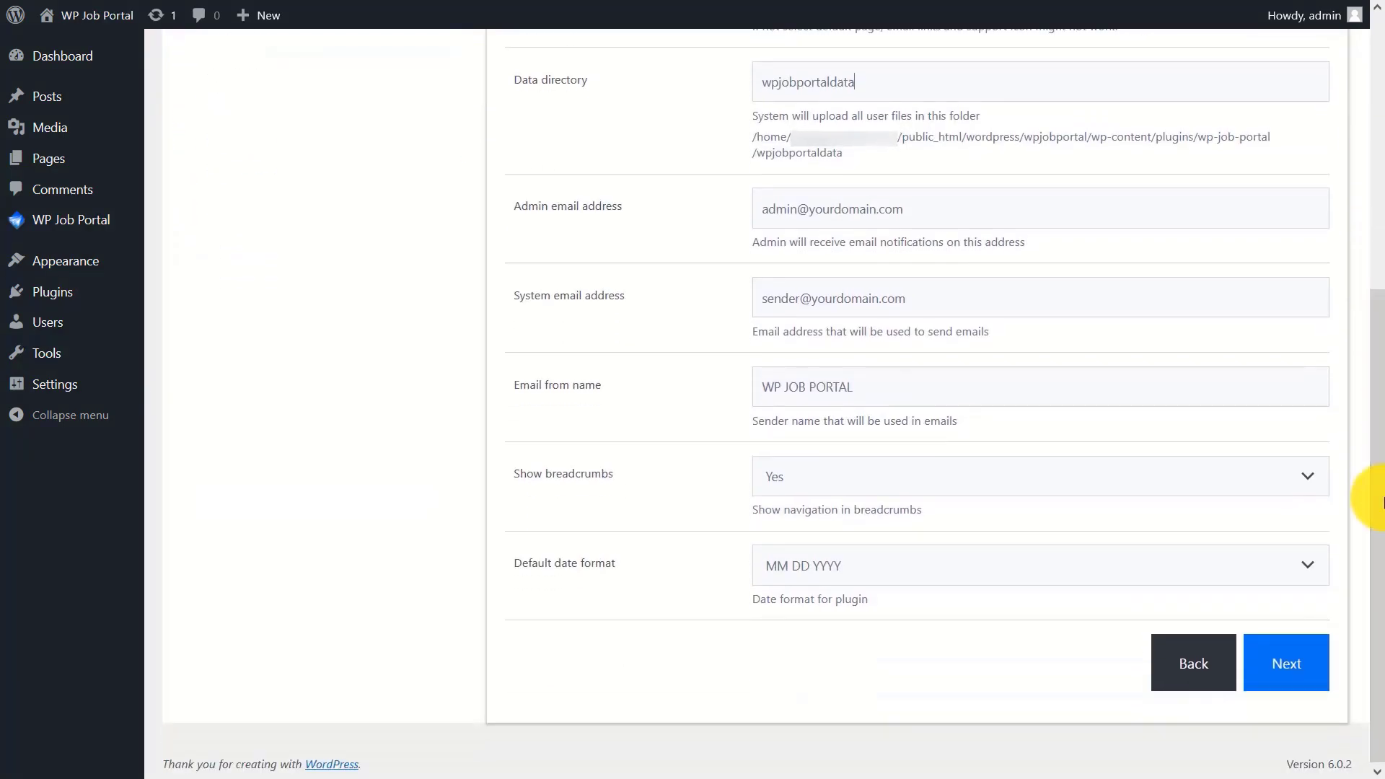
pyautogui.moveTo(917, 205); pyautogui.dragTo(810, 210)
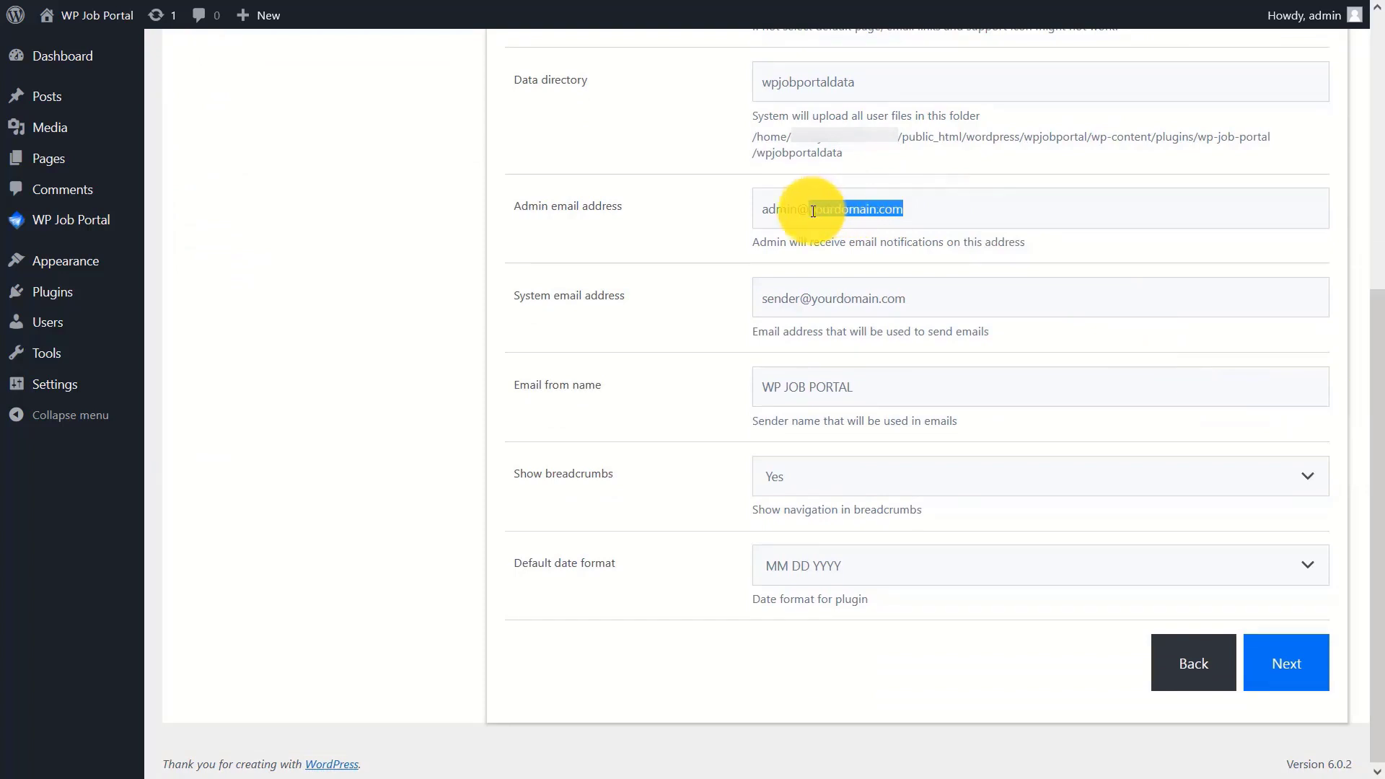
pyautogui.write('wpjobportalt')
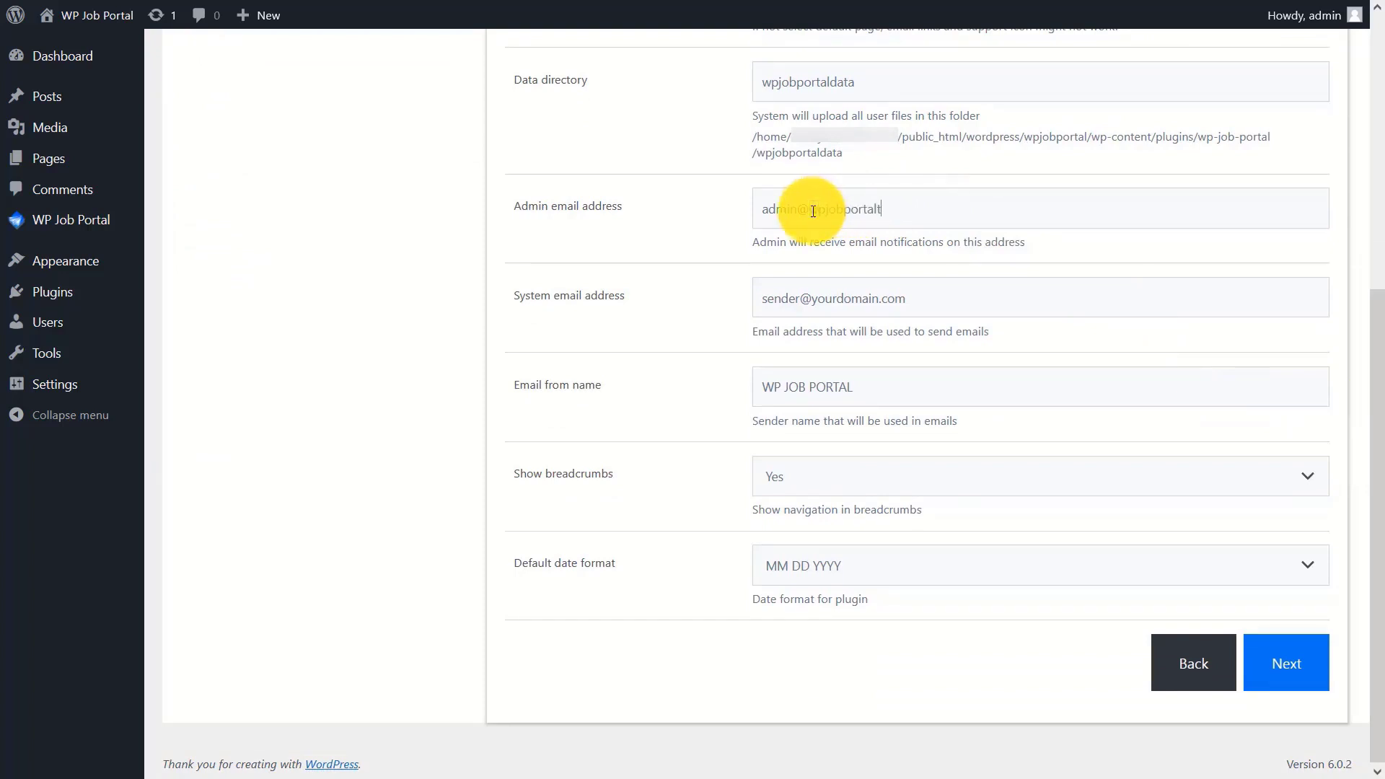
pyautogui.write('utorial.com')
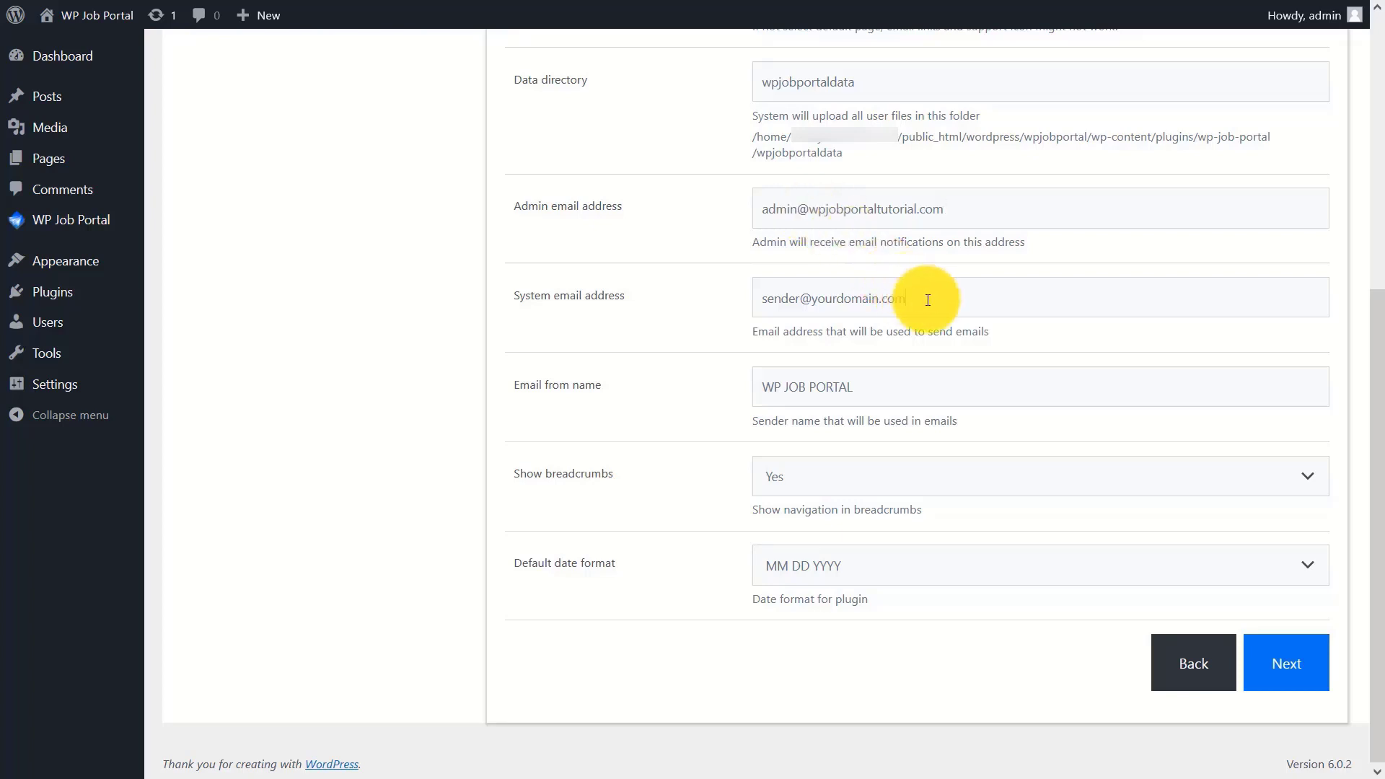
pyautogui.moveTo(919, 294); pyautogui.dragTo(815, 304)
pyautogui.write('wpjob')
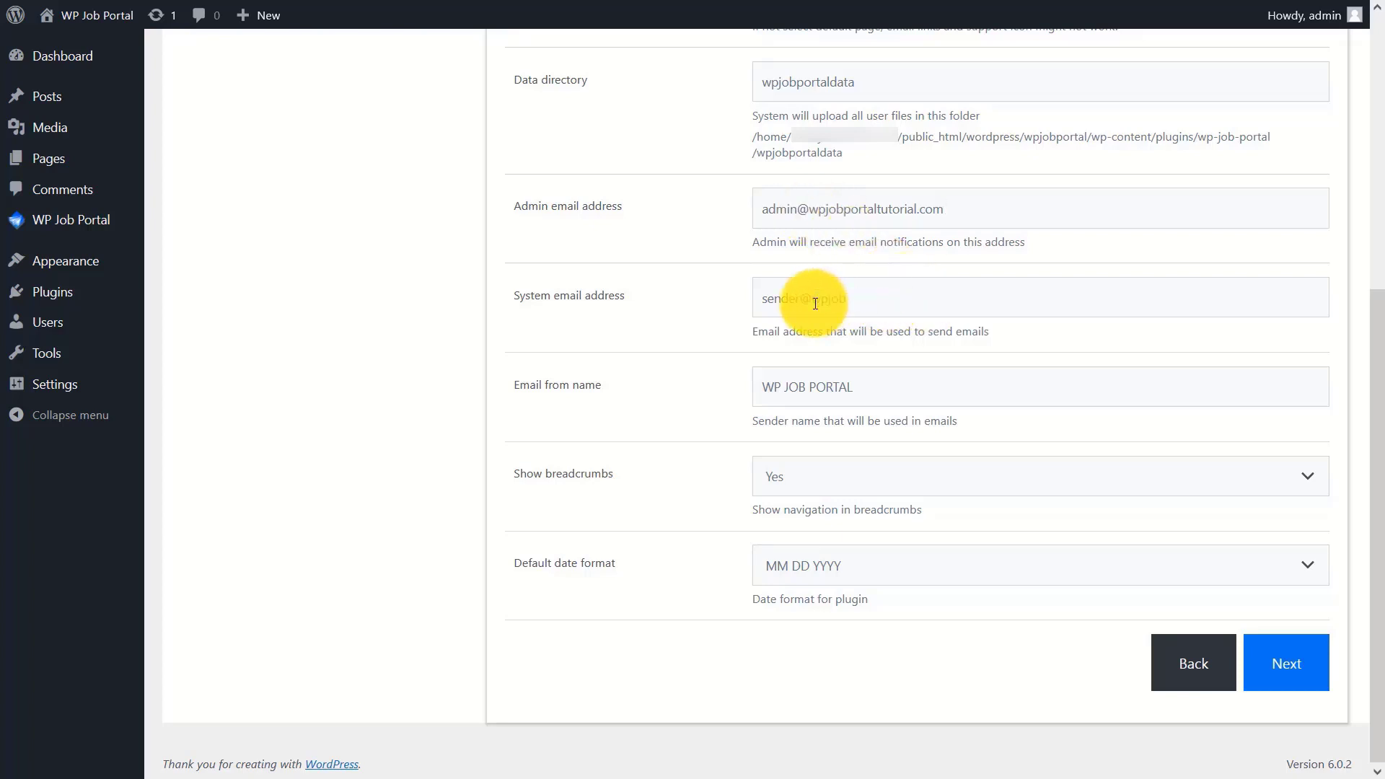
pyautogui.write('portaltutorial.com')
# - Set Email from name to WP JOB PORTAL TUTORIAL, keep breadcrumbs shown and MM DD YYYY dates
pyautogui.click(905, 395)
pyautogui.write('TUTO')
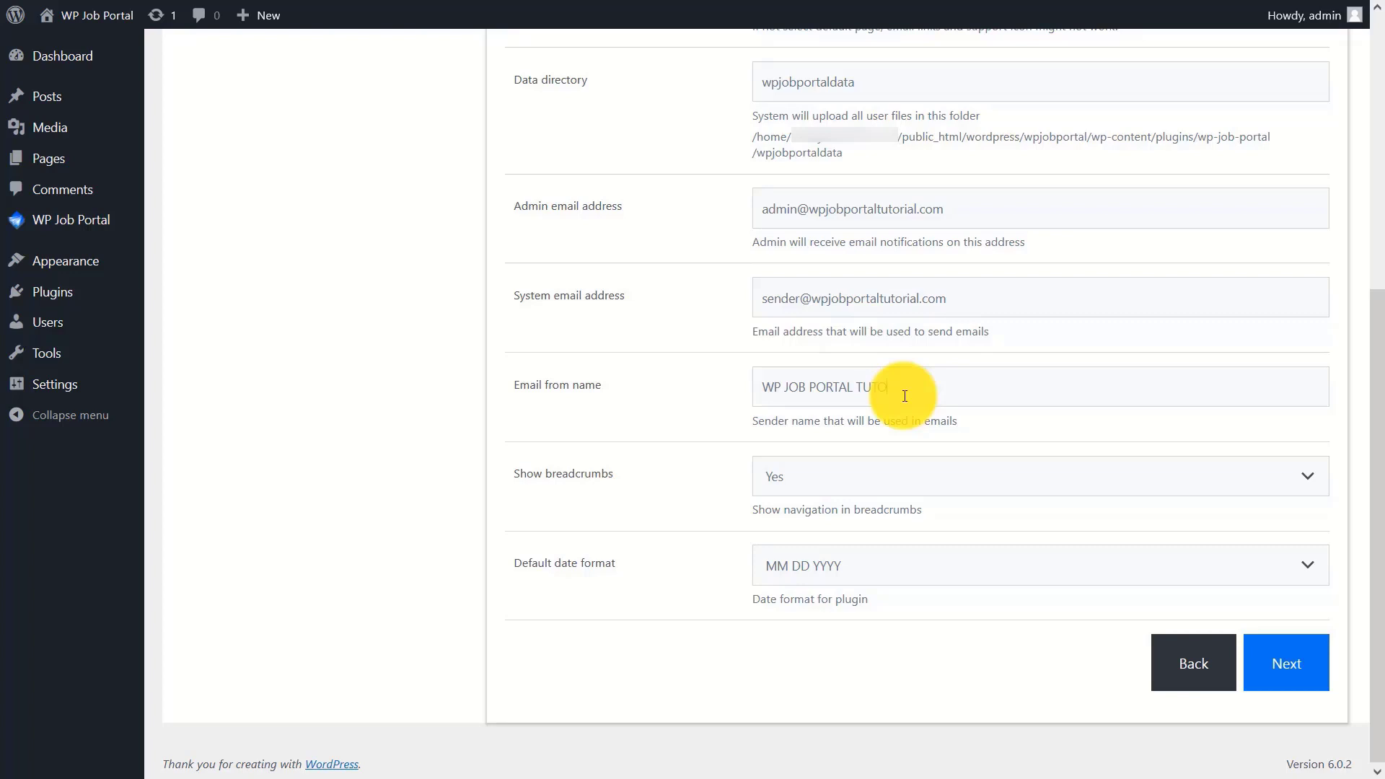
pyautogui.write('RIAL')
pyautogui.click(877, 472)
pyautogui.click(859, 532)
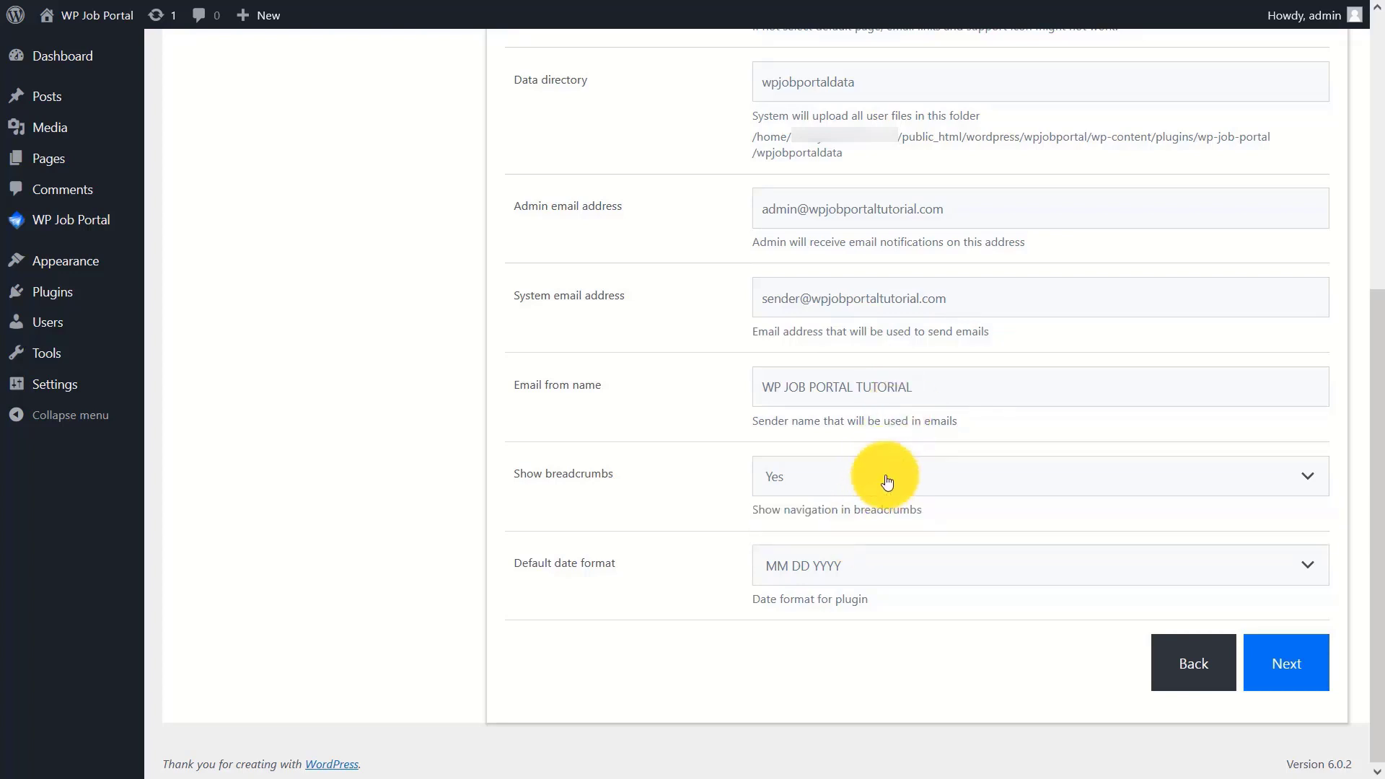
pyautogui.click(848, 566)
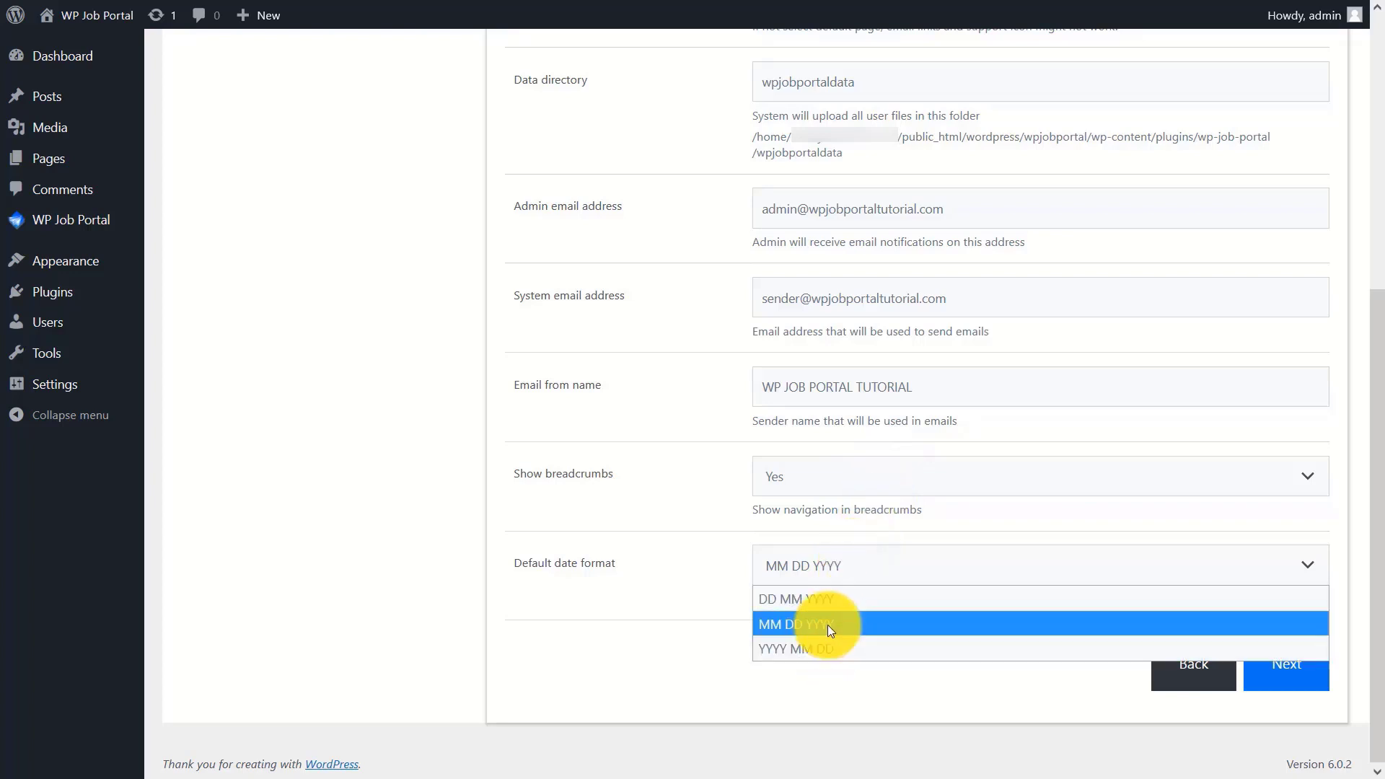
pyautogui.click(828, 625)
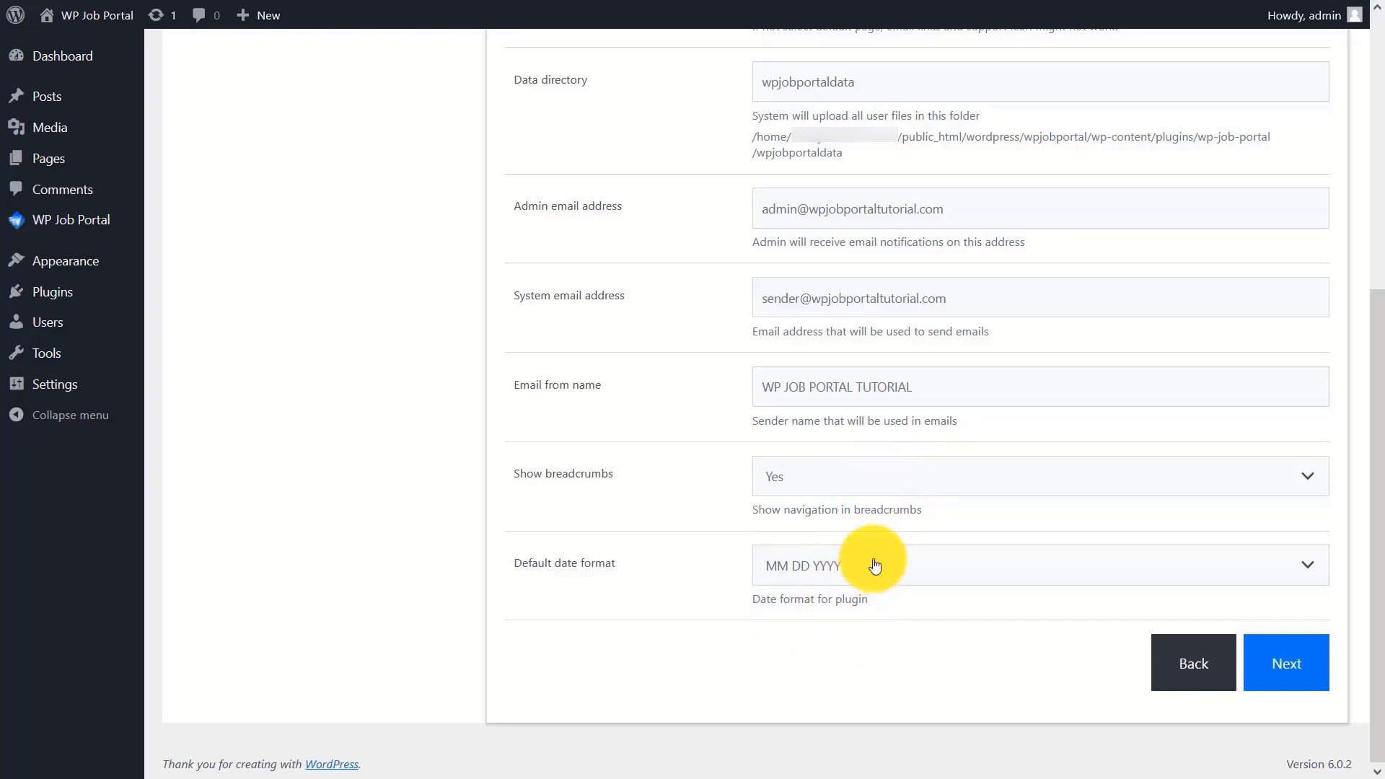
pyautogui.click(1272, 661)
# - Keep the employer area enabled, employer registration allowed, and Subscriber as employer default role
pyautogui.click(867, 329)
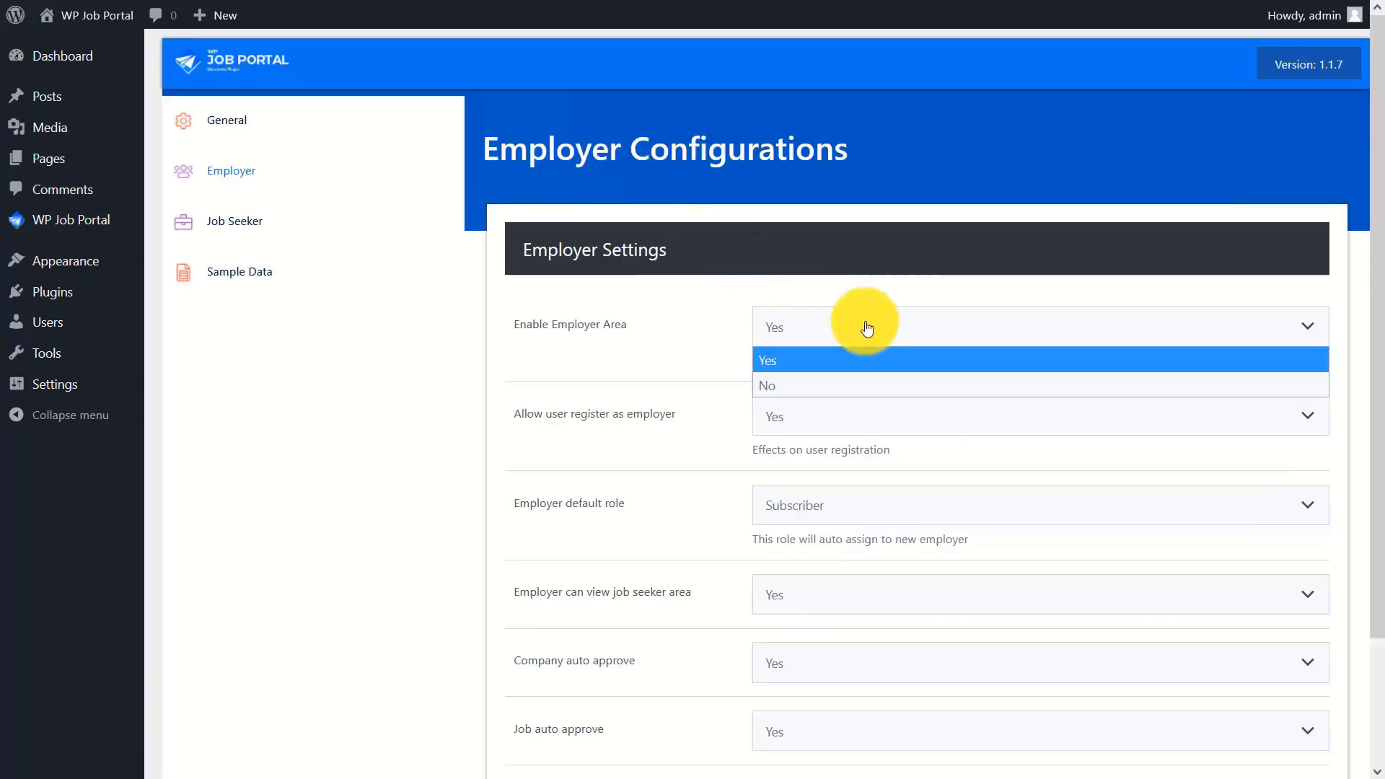
pyautogui.click(842, 364)
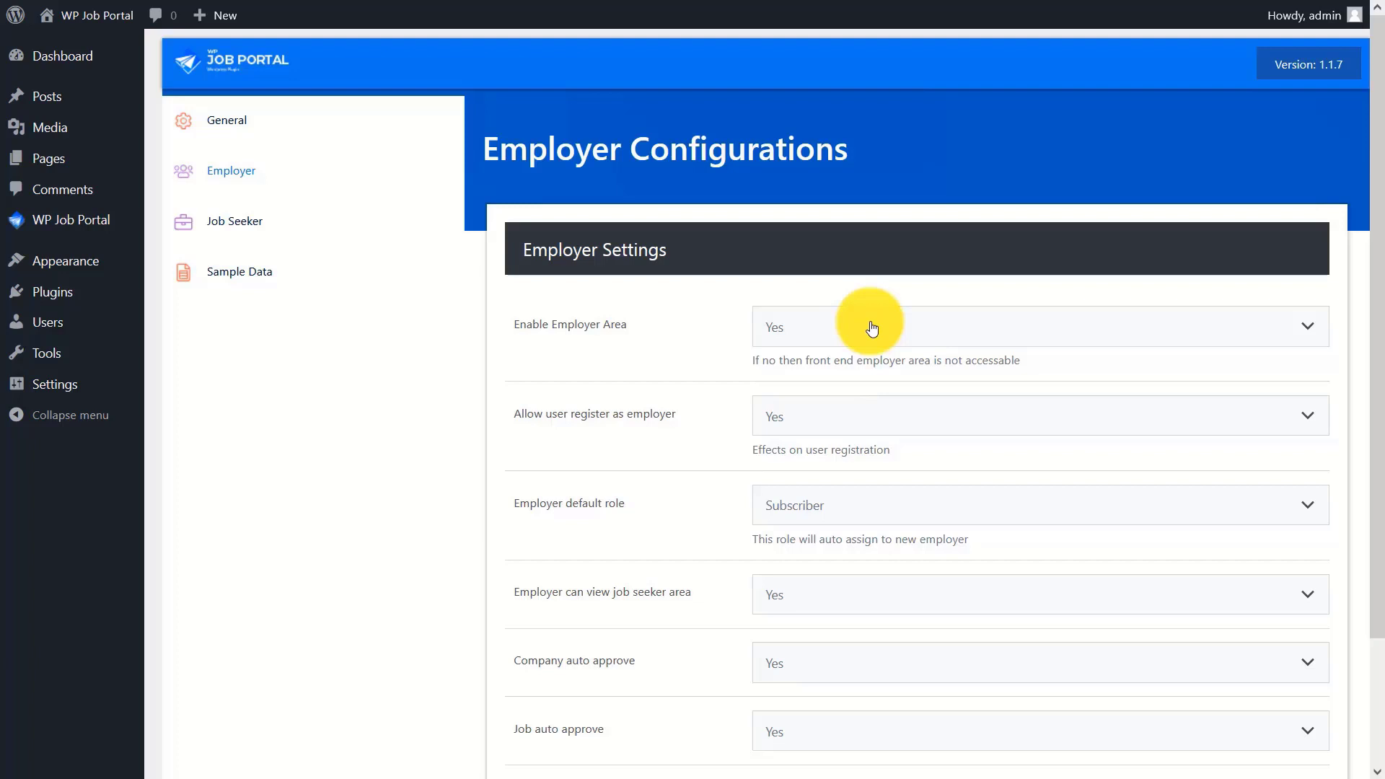
pyautogui.click(830, 412)
pyautogui.click(810, 445)
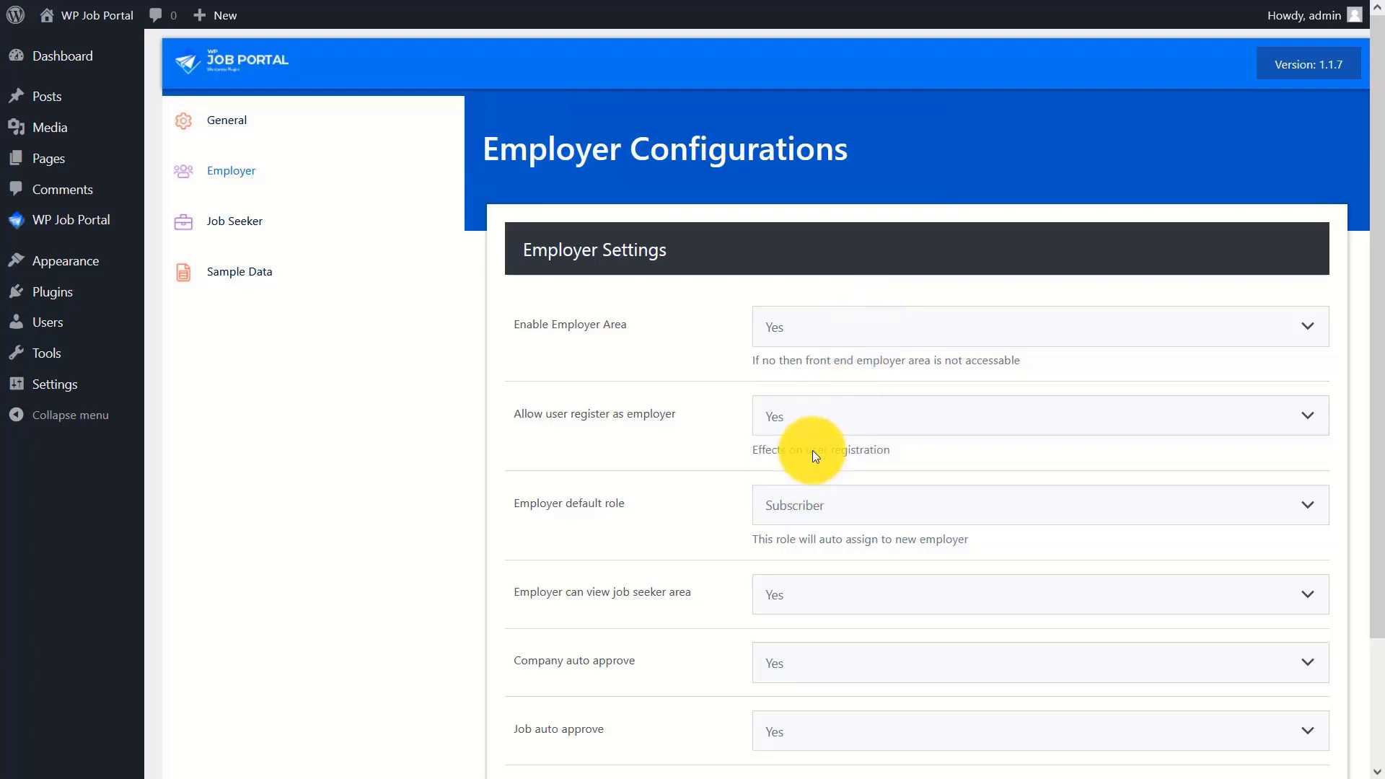
pyautogui.click(872, 509)
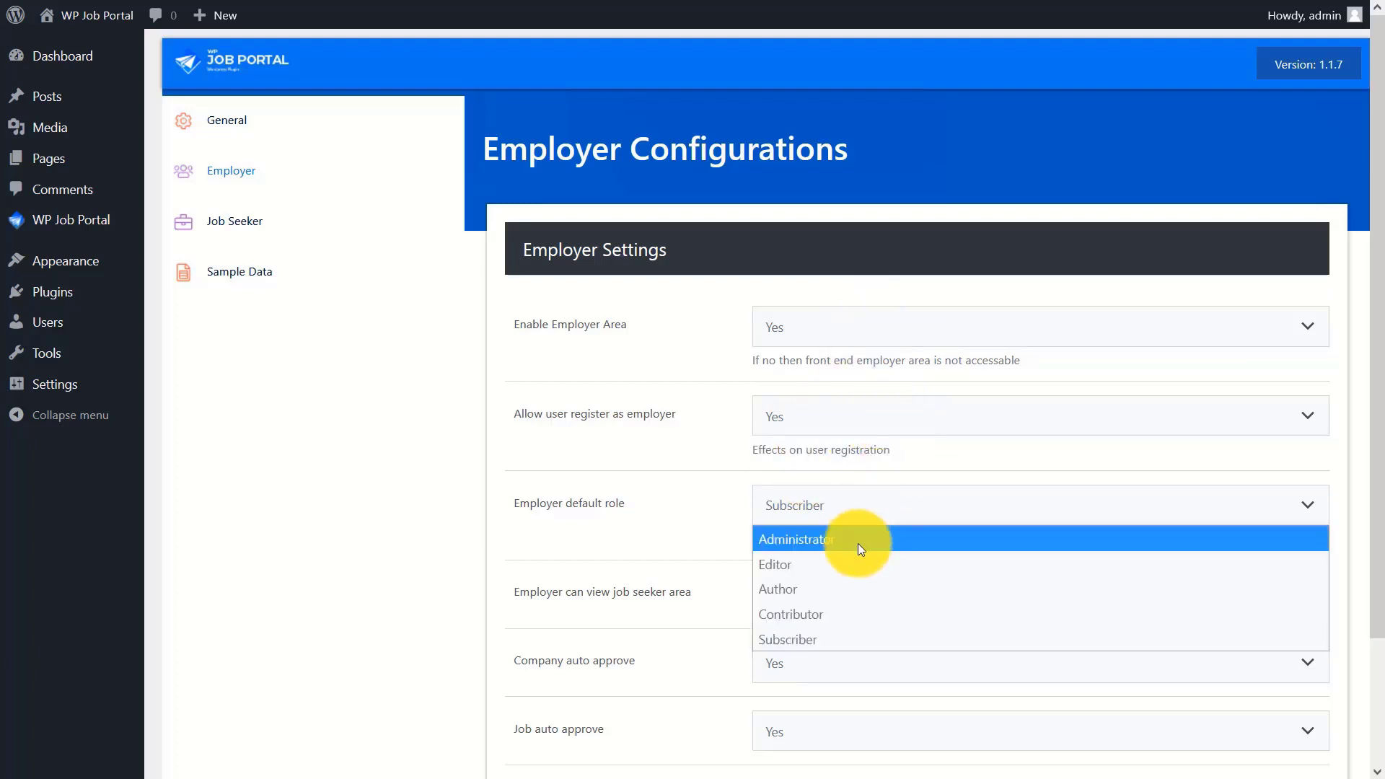
pyautogui.click(828, 632)
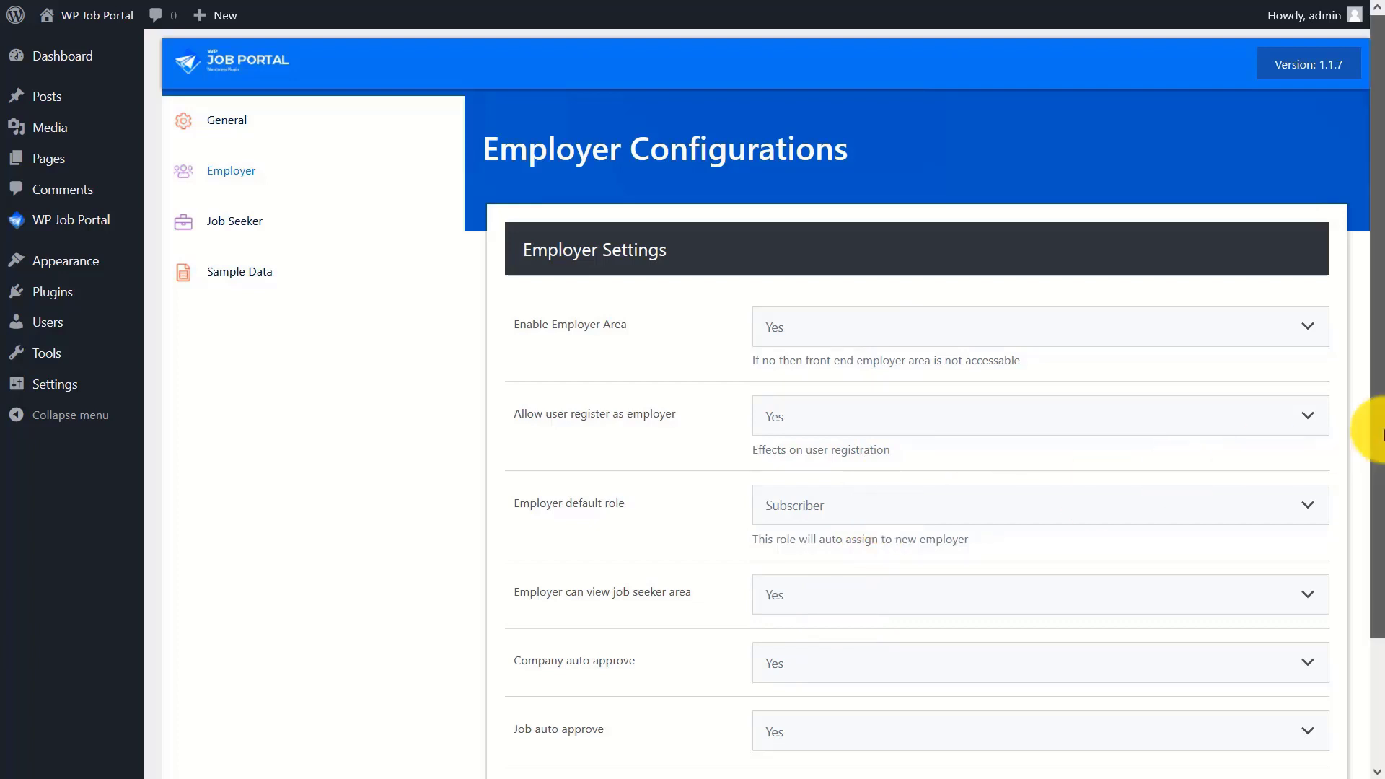
# - Keep employers able to view the job seeker area, with companies and jobs auto-approved
pyautogui.scroll(-2, 1370, 512)
pyautogui.click(806, 447)
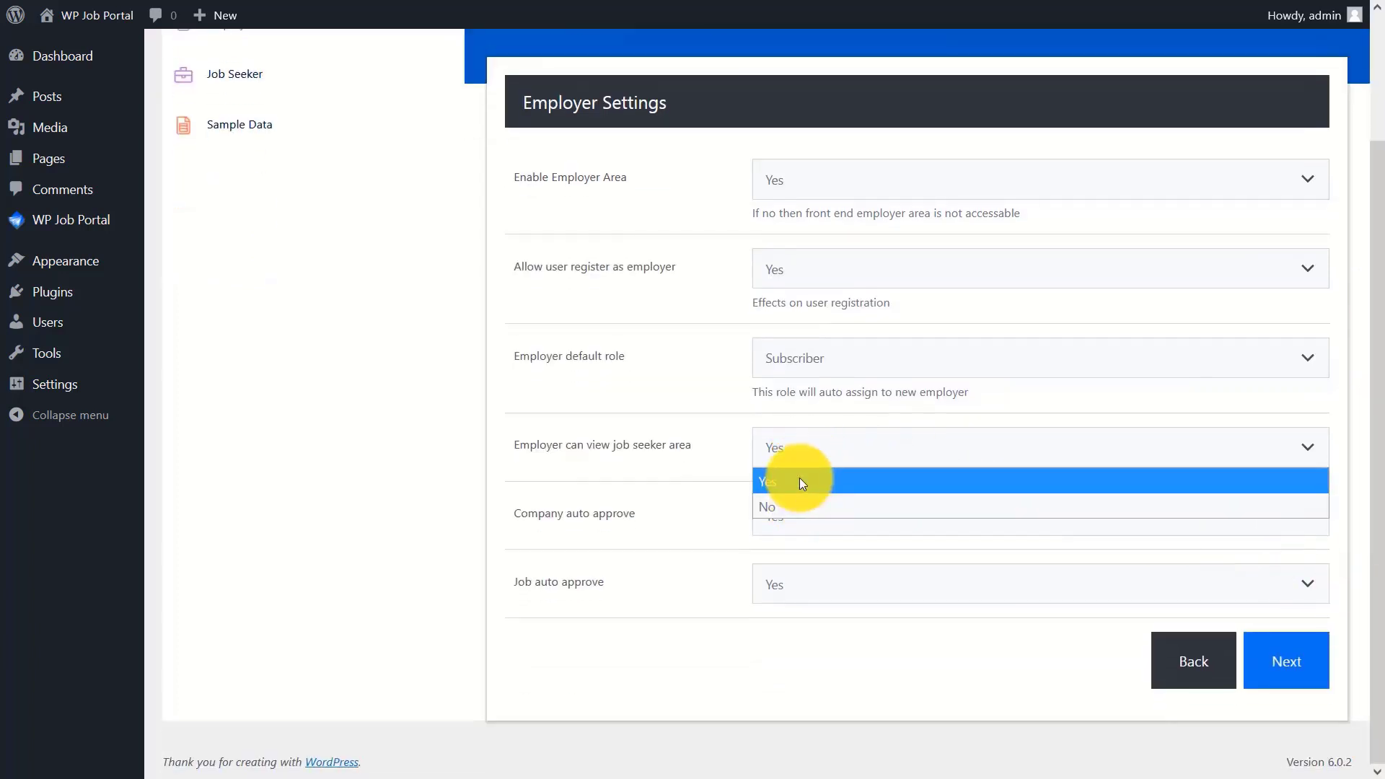
pyautogui.click(801, 479)
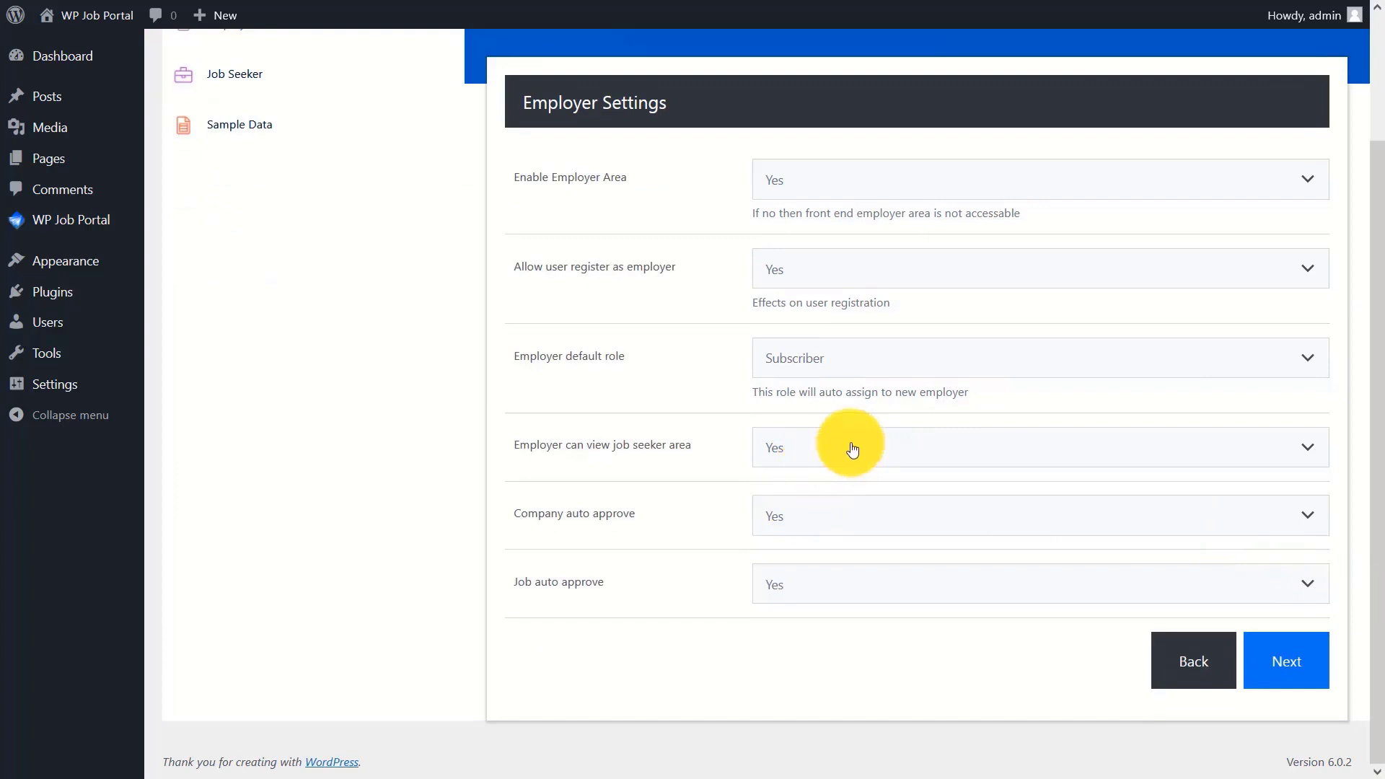
pyautogui.click(834, 512)
pyautogui.click(837, 545)
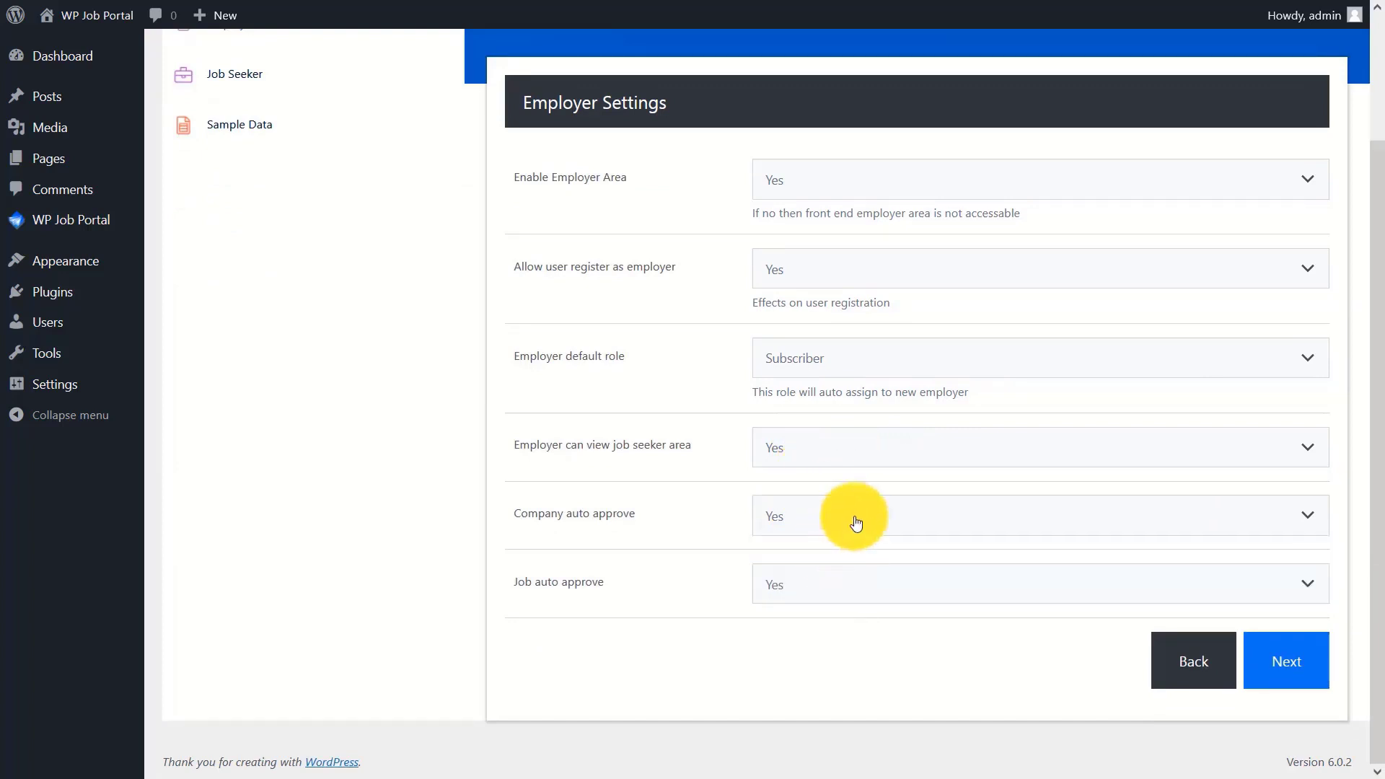
pyautogui.click(825, 585)
pyautogui.click(804, 620)
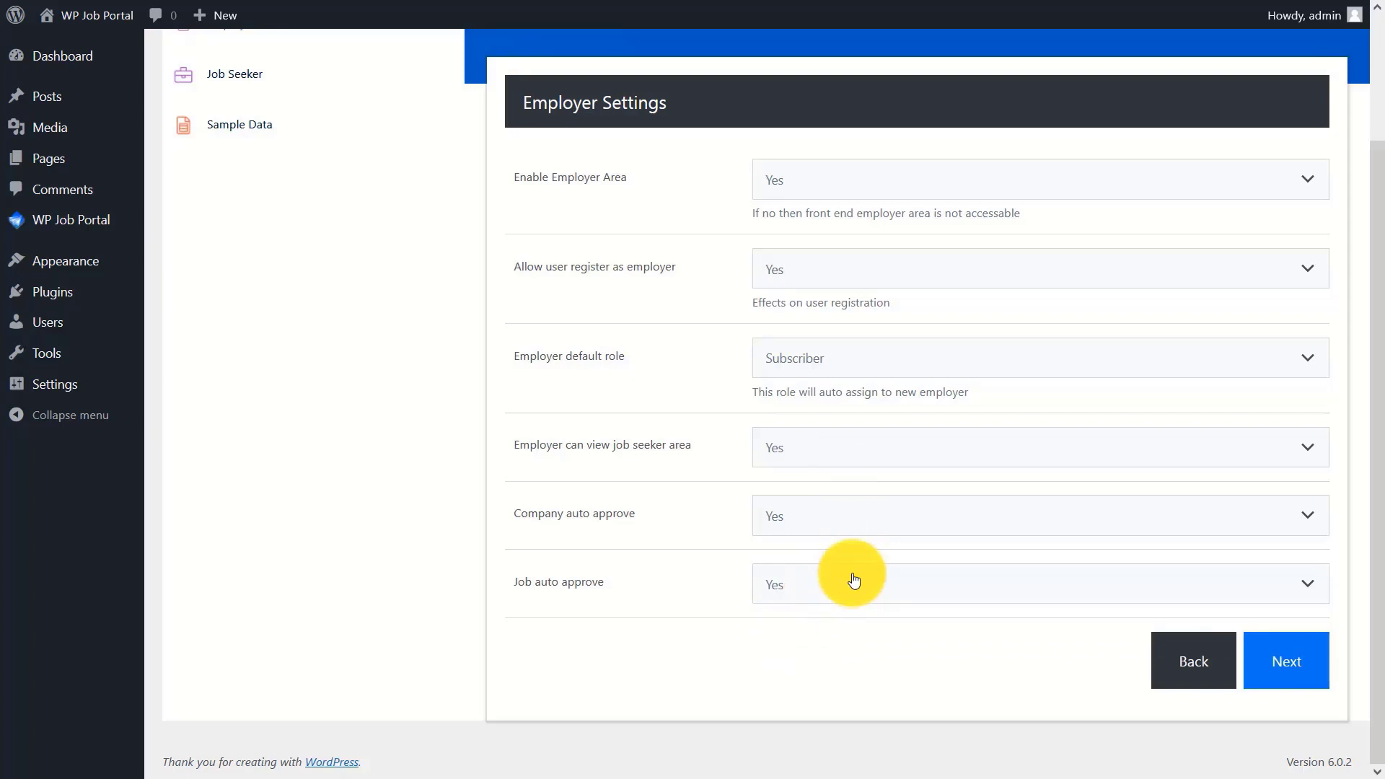
pyautogui.click(1285, 660)
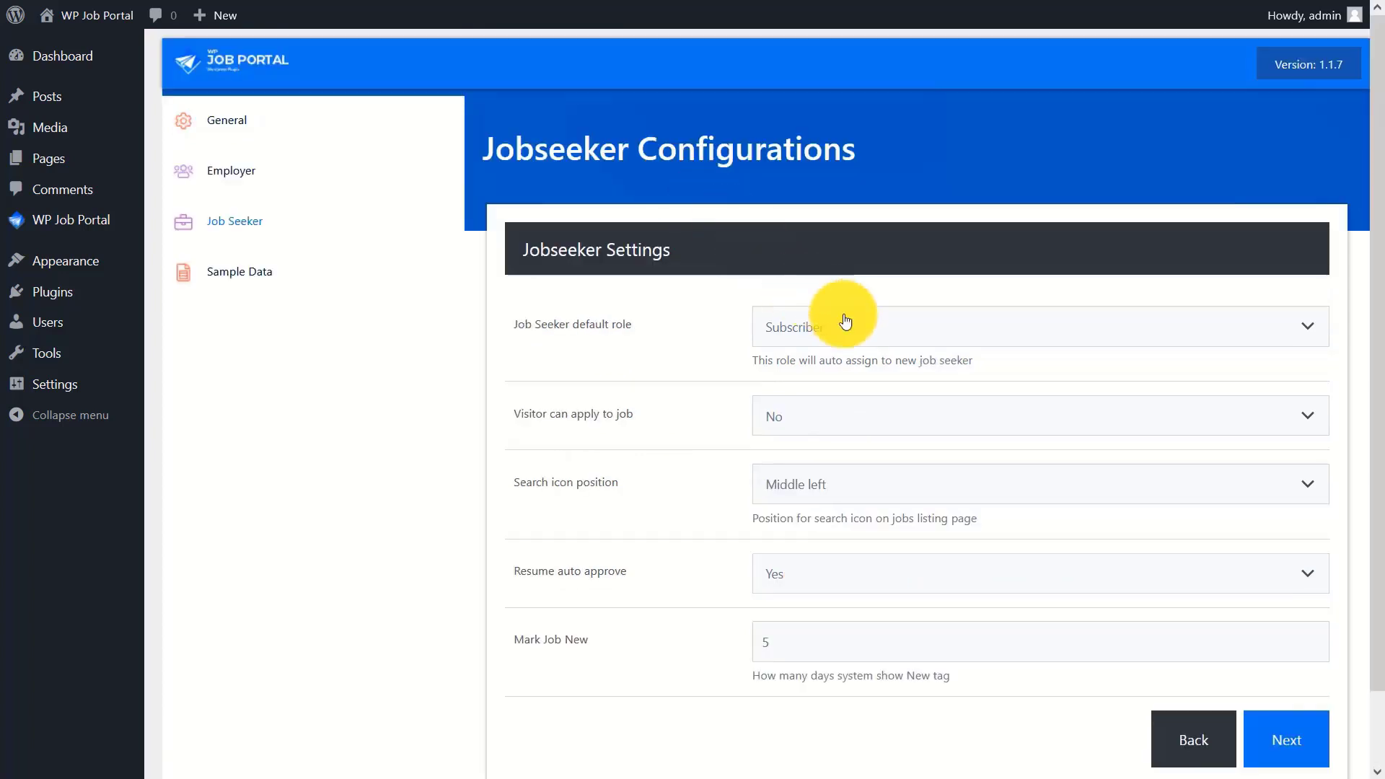
# - Keep Subscriber job seeker role, visitors barred from applying, Middle left search icon, resume auto-approve Yes
pyautogui.click(841, 317)
pyautogui.click(840, 457)
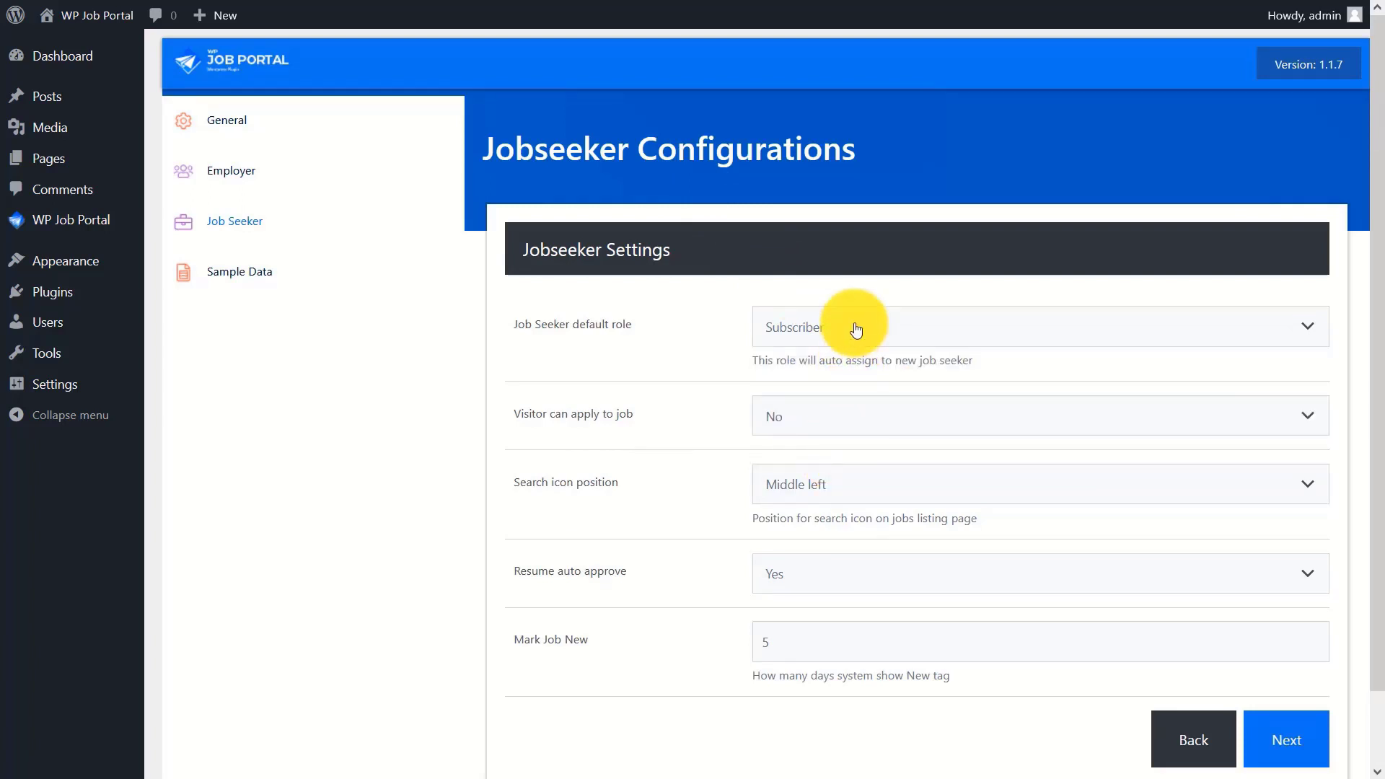
pyautogui.click(838, 422)
pyautogui.click(838, 470)
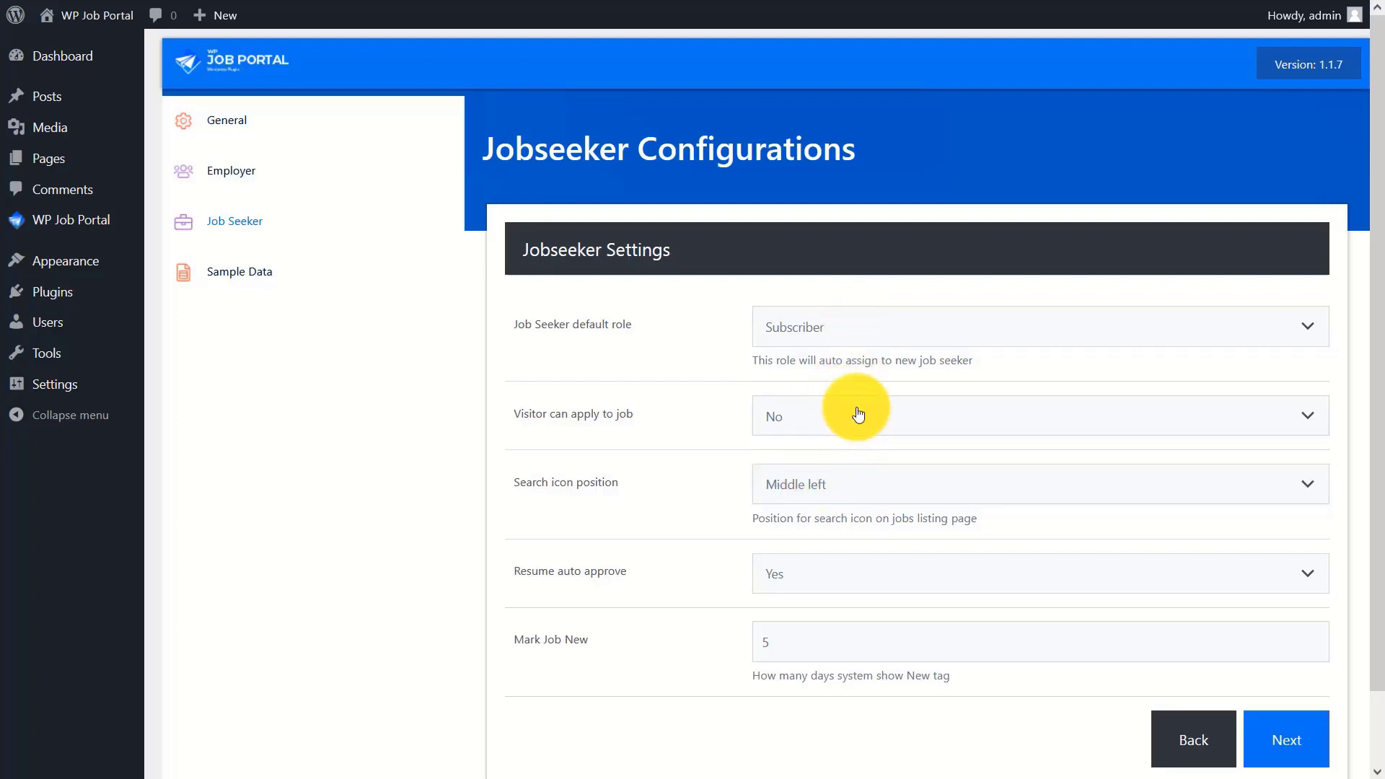
pyautogui.click(865, 484)
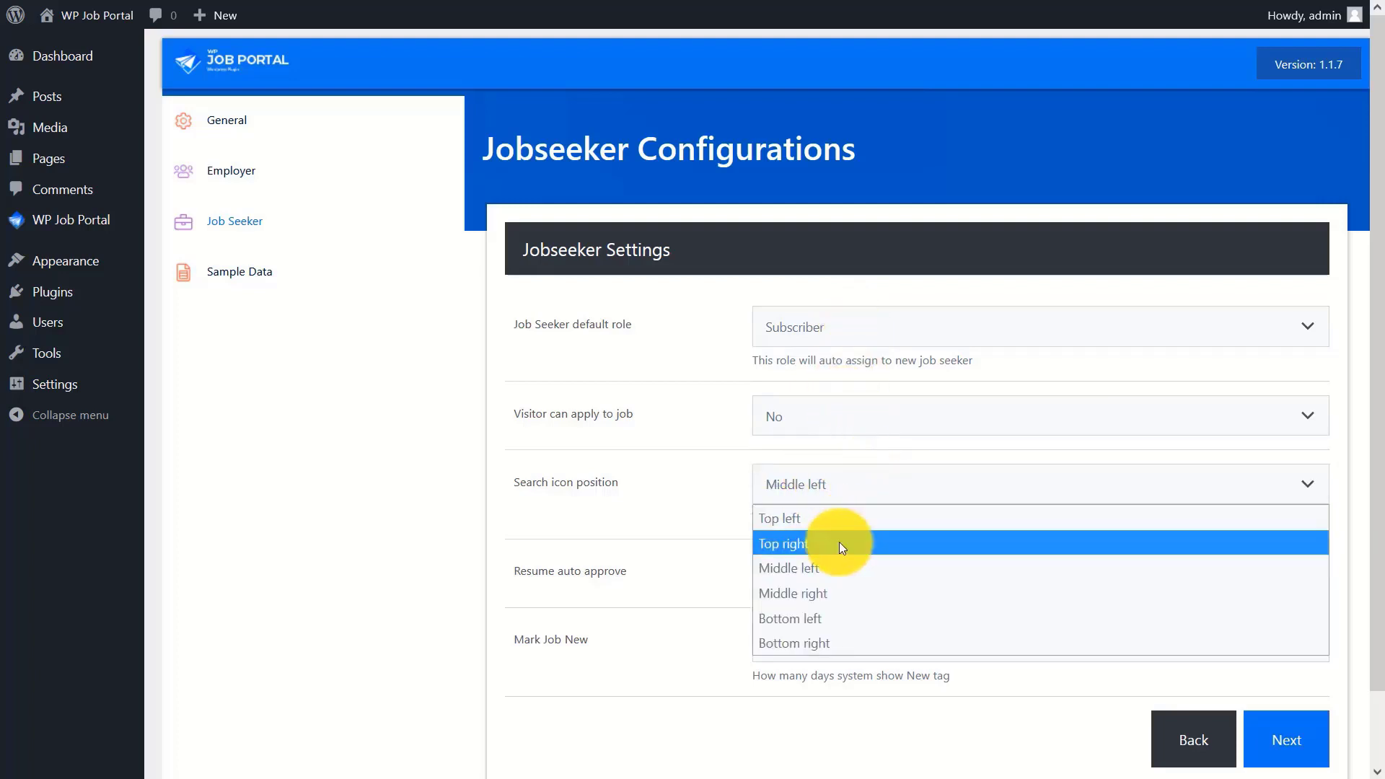
pyautogui.click(841, 566)
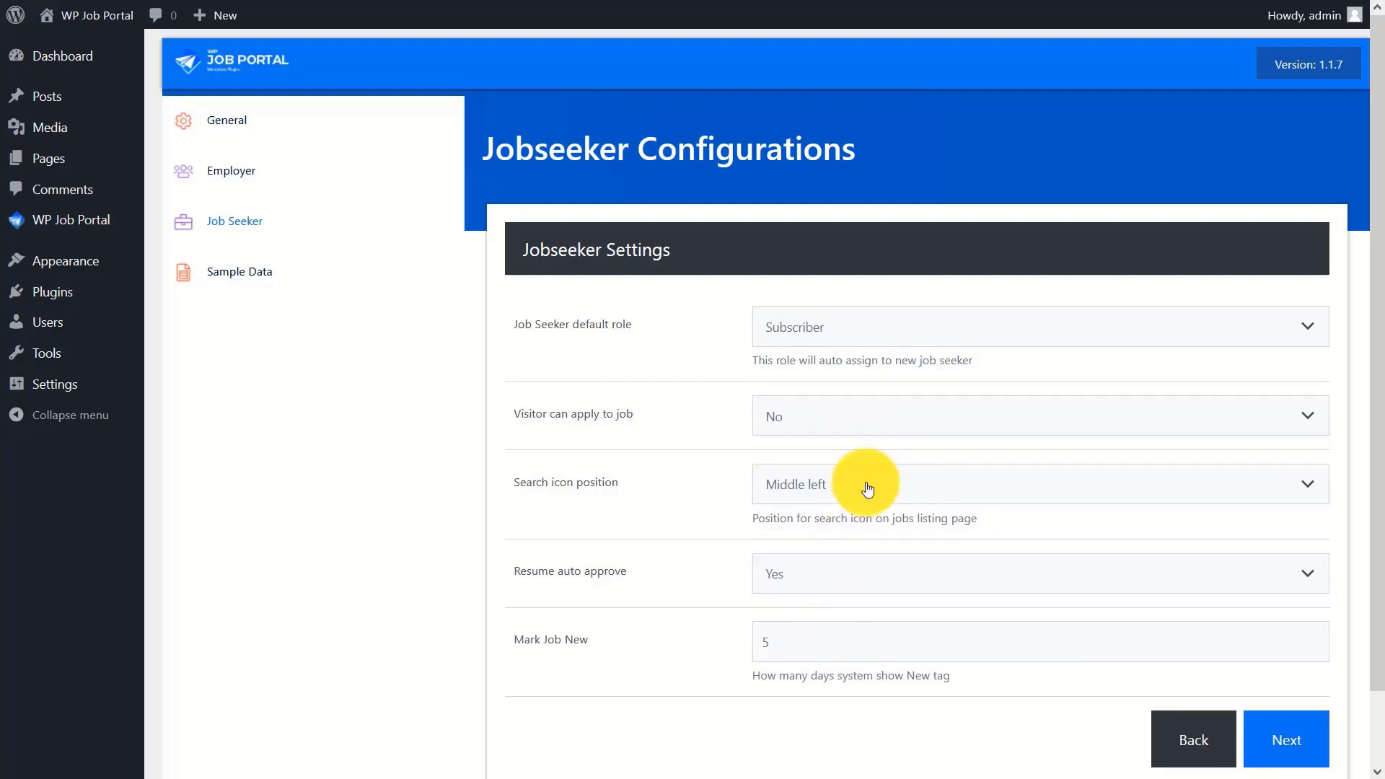
pyautogui.click(899, 570)
pyautogui.click(874, 604)
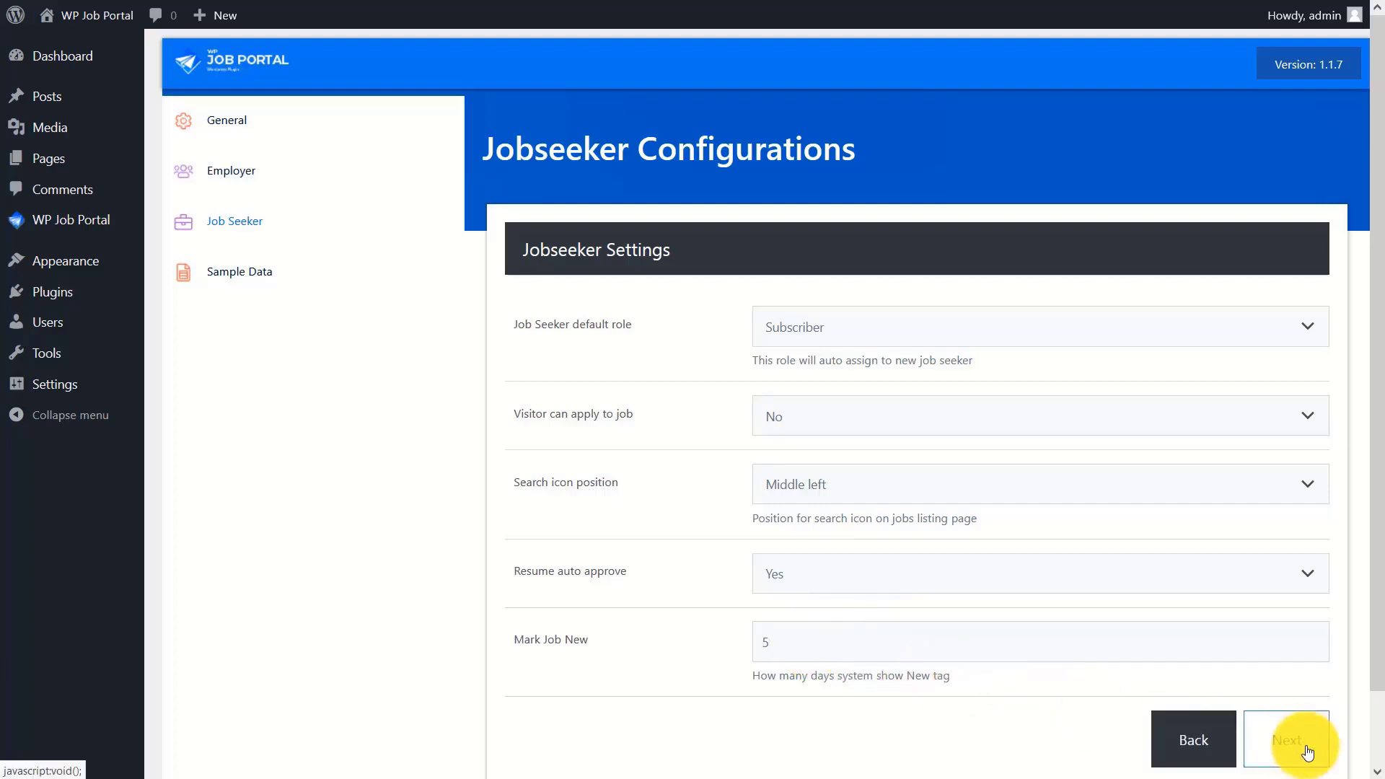
pyautogui.click(1308, 752)
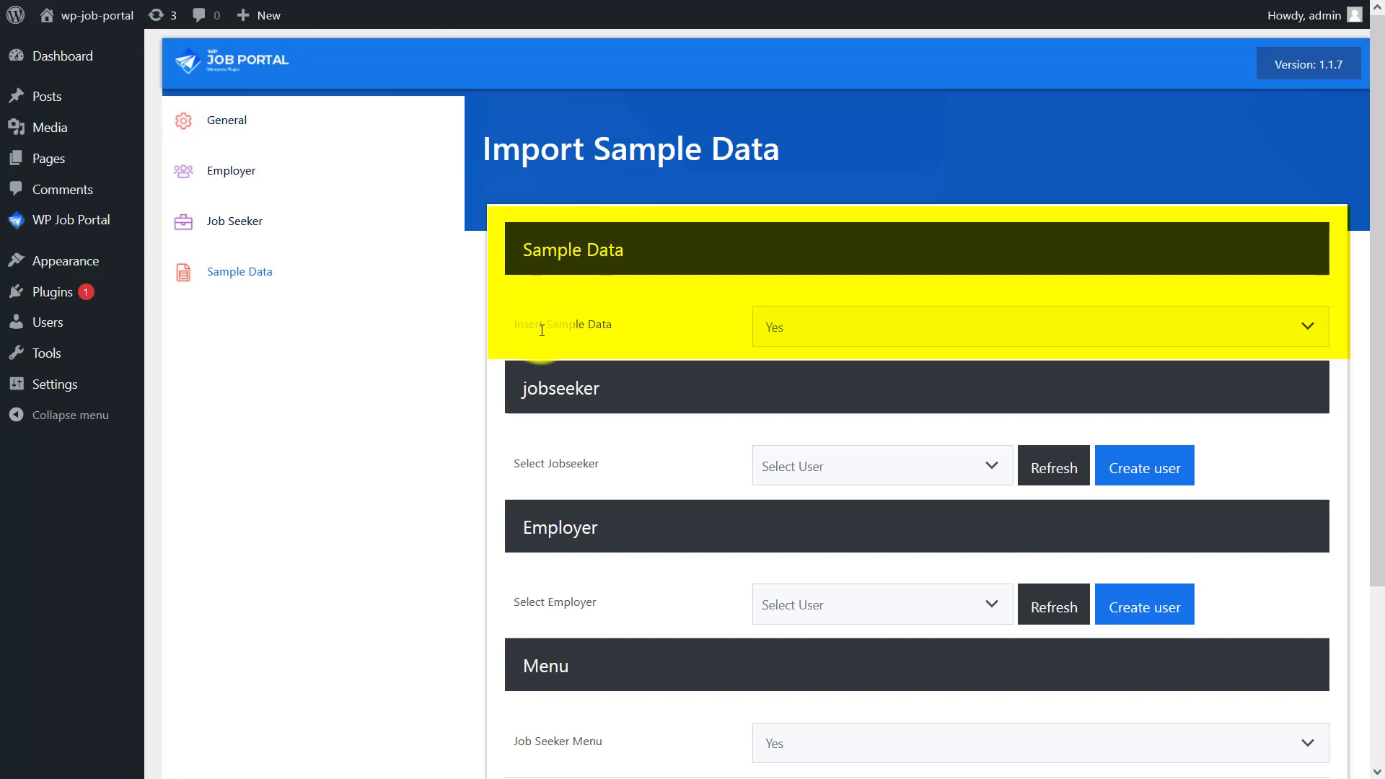
# - Keep Insert Sample Data on Yes and start a new user for Select Jobseeker
pyautogui.click(890, 331)
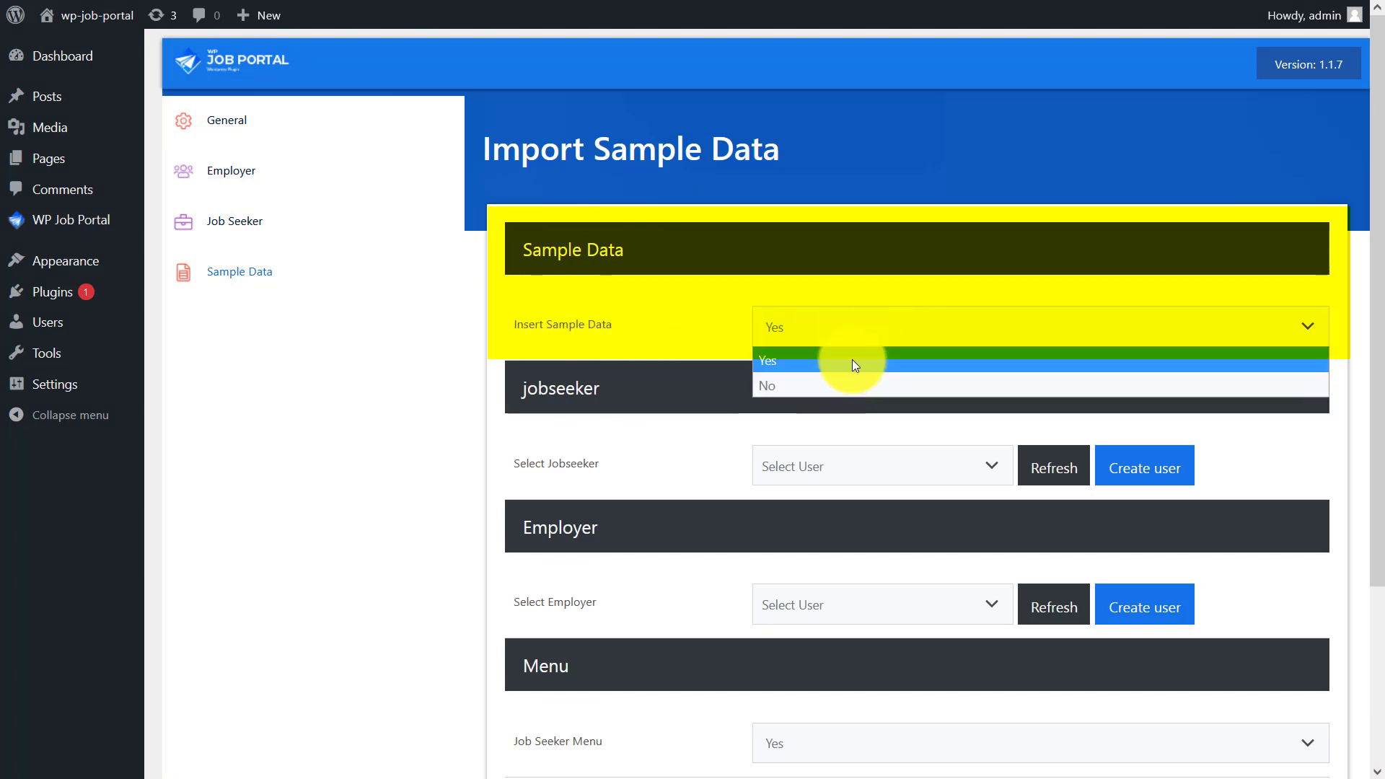
pyautogui.click(852, 360)
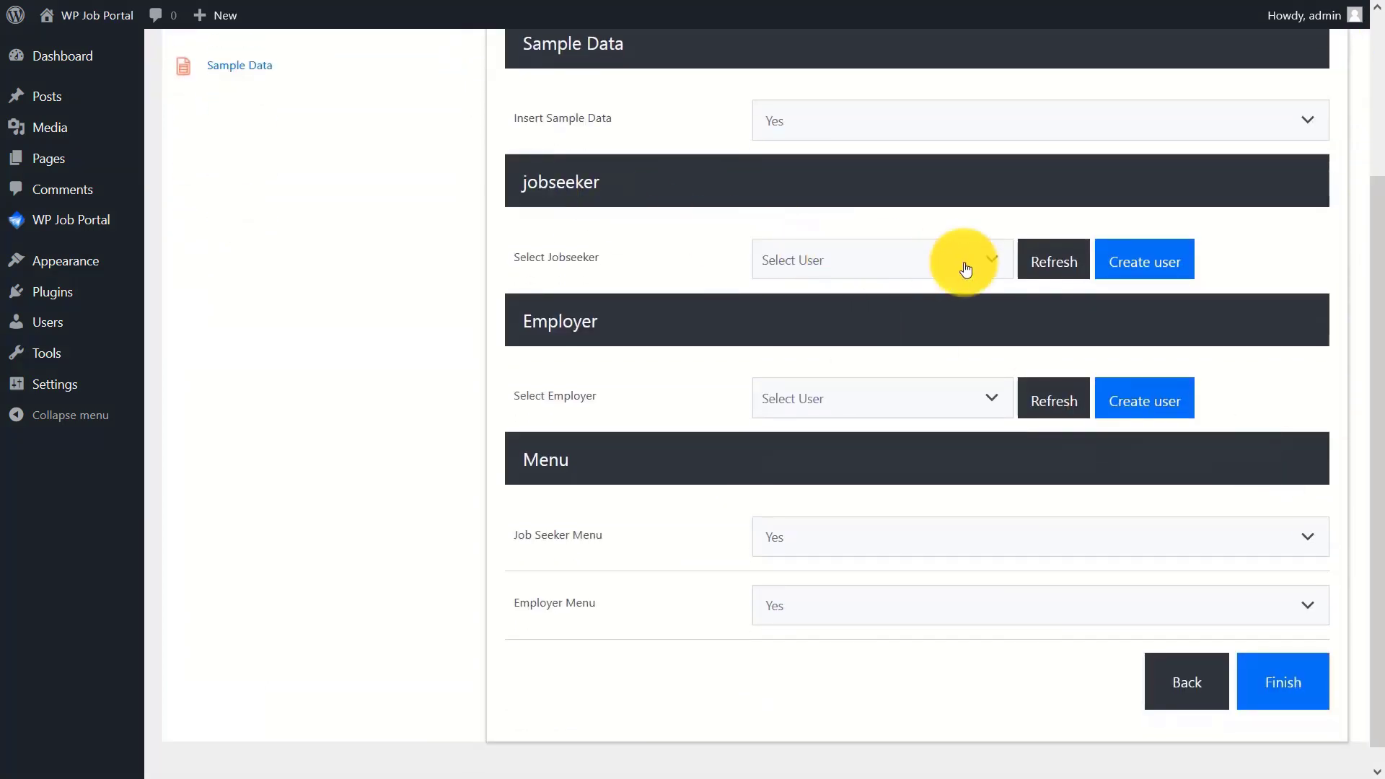
pyautogui.click(1144, 270)
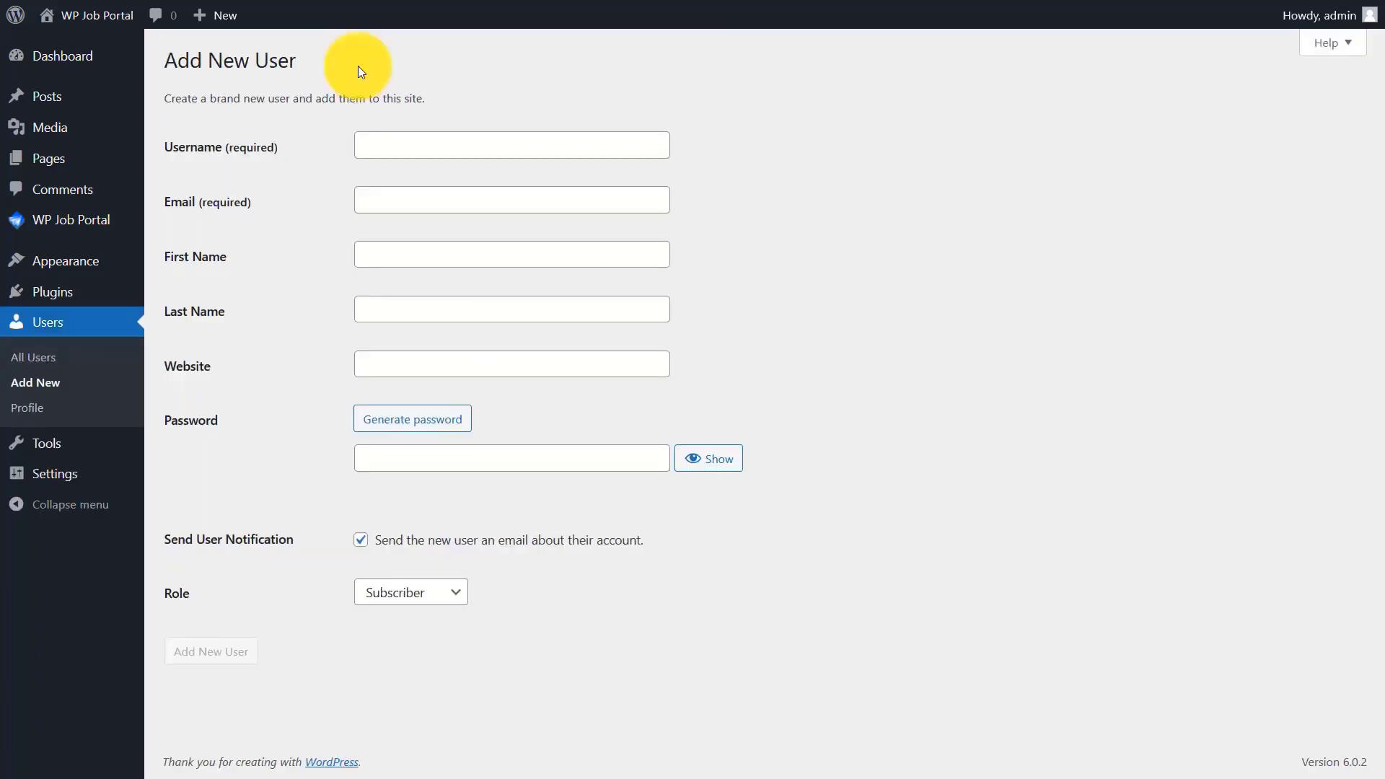
# - Enter username jobseeker_demo, the user's e-mail address, and name Jobseeker Demo
pyautogui.click(459, 143)
pyautogui.write('job')
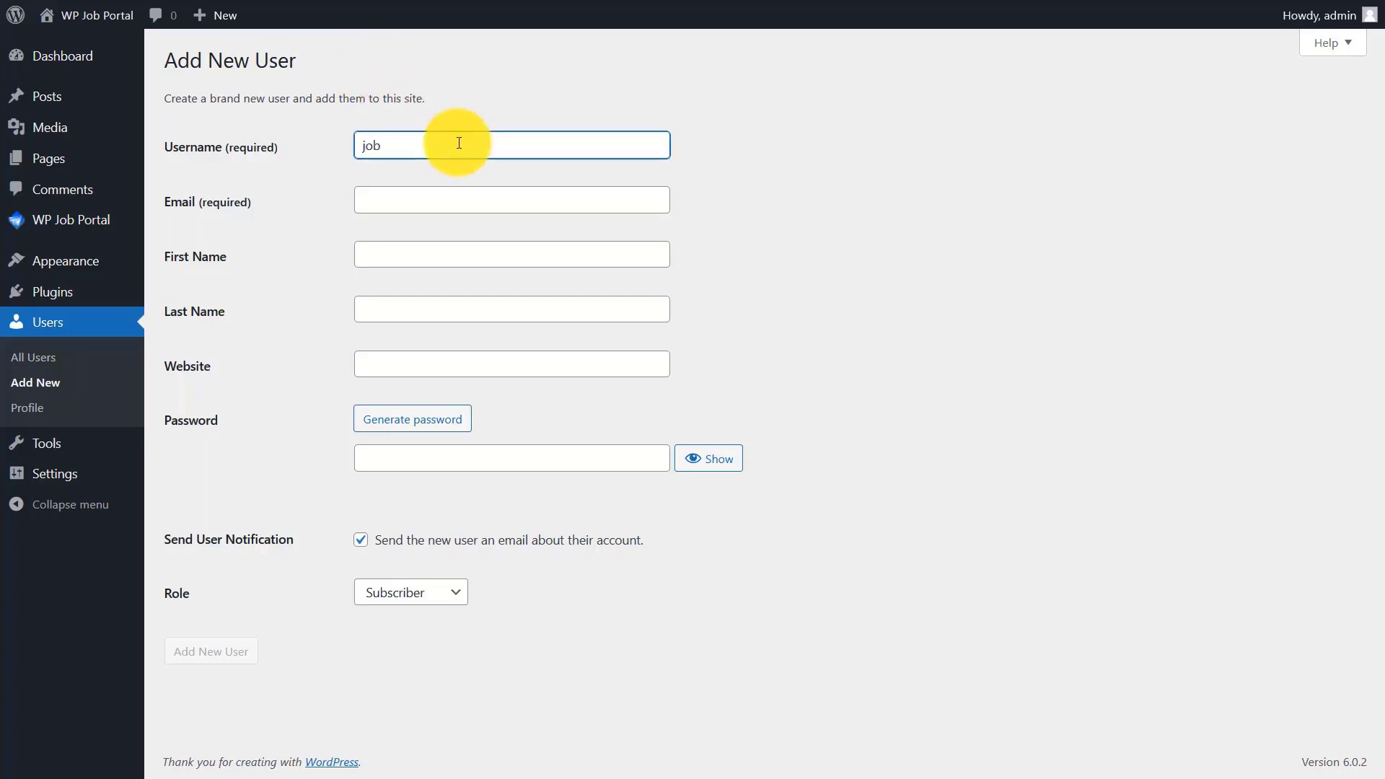
pyautogui.write('seeker_demo')
pyautogui.click(447, 201)
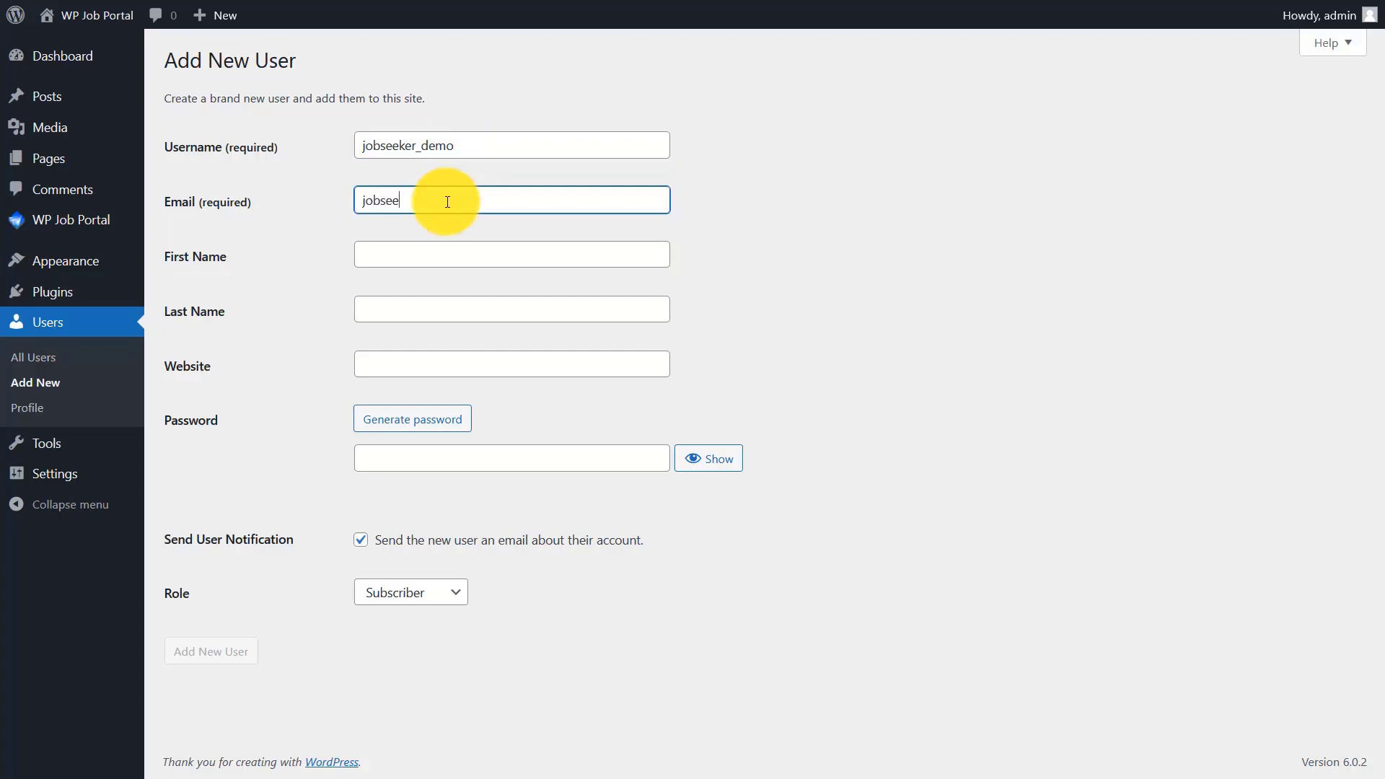
pyautogui.click(421, 249)
pyautogui.write('Jobseeker')
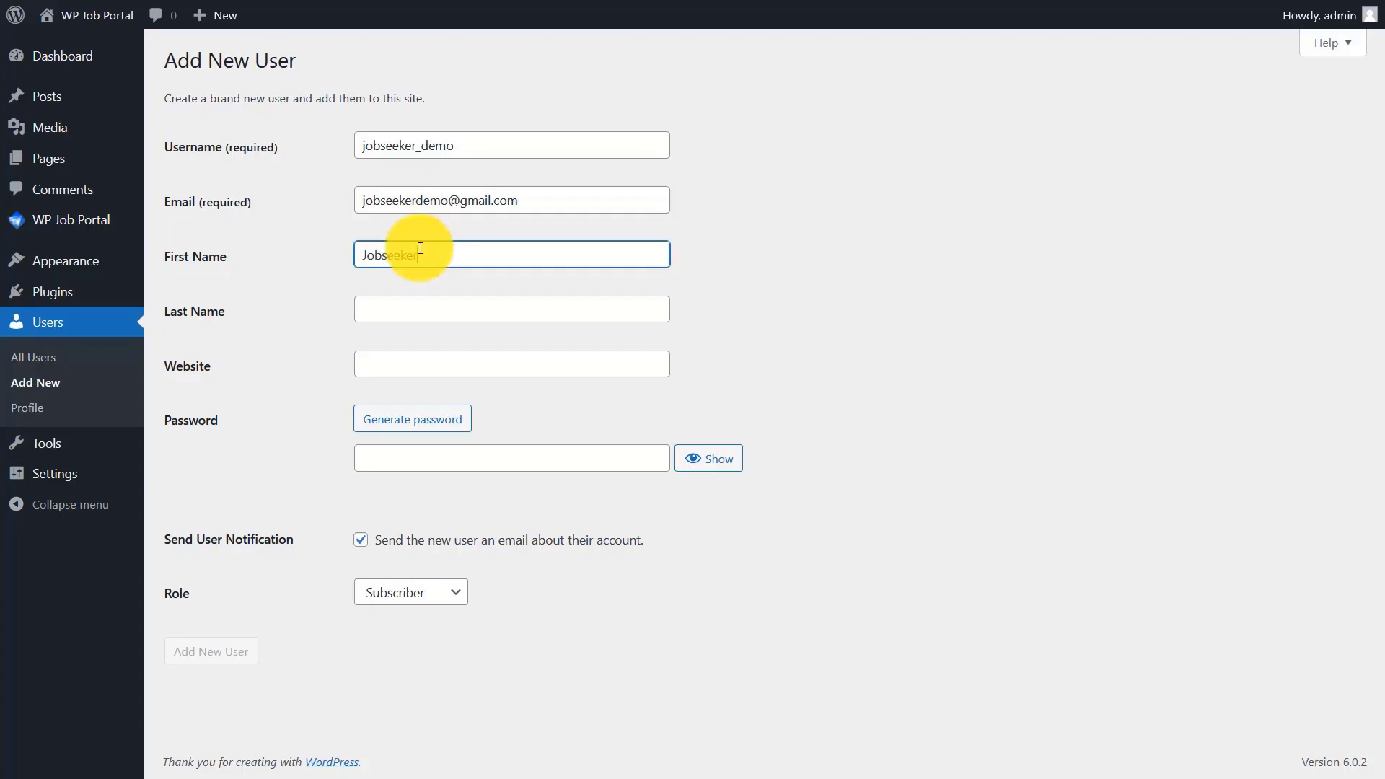
pyautogui.click(442, 311)
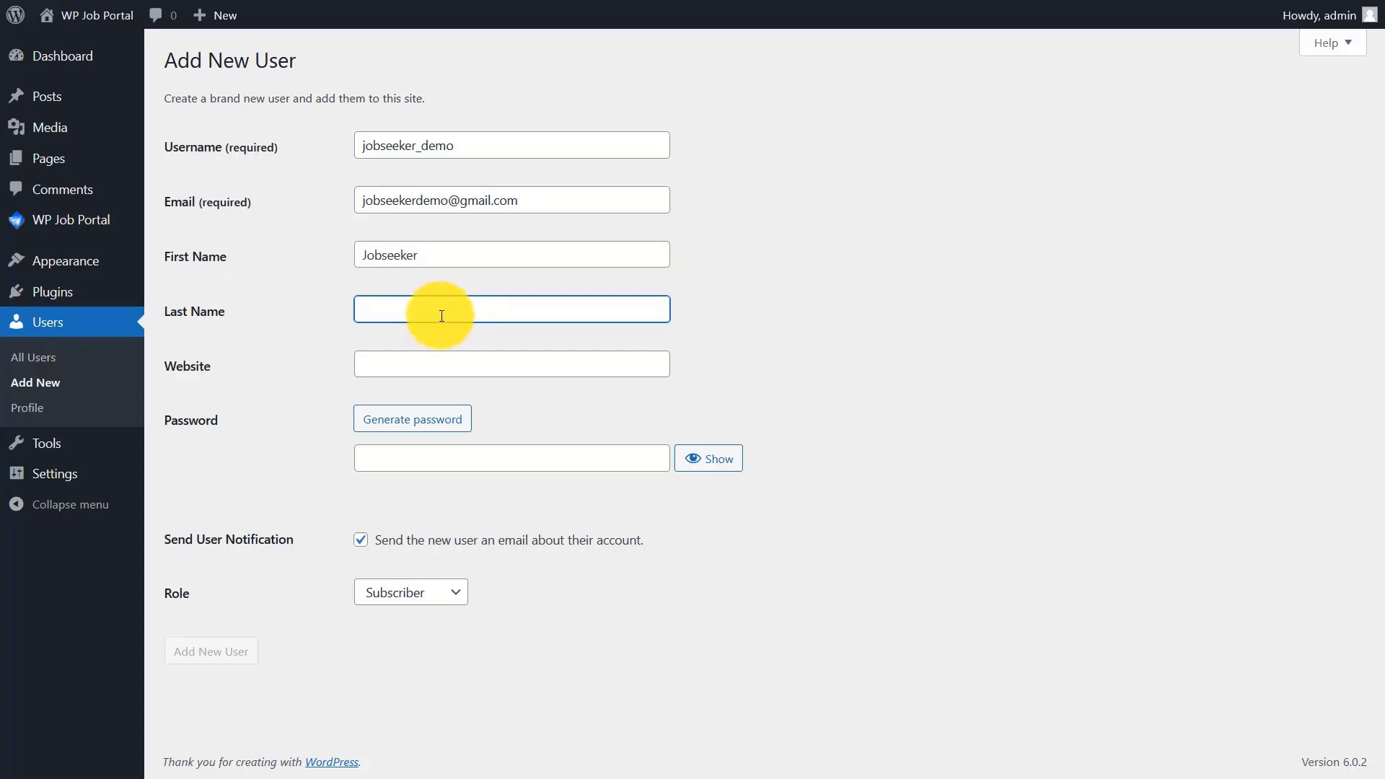
pyautogui.write('Demo')
# - Set a strong password, keep the Subscriber role, and add the user
pyautogui.click(444, 464)
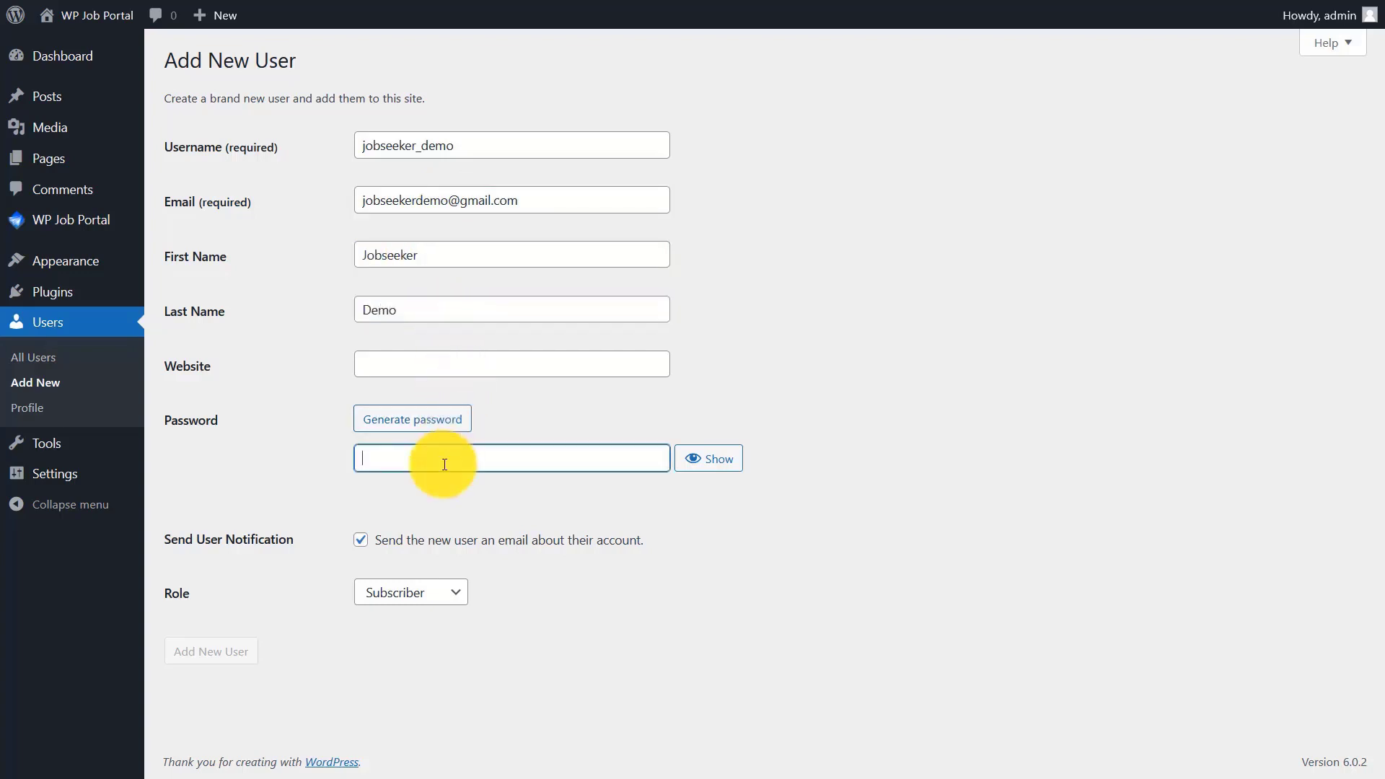
pyautogui.write('••••••••••••')
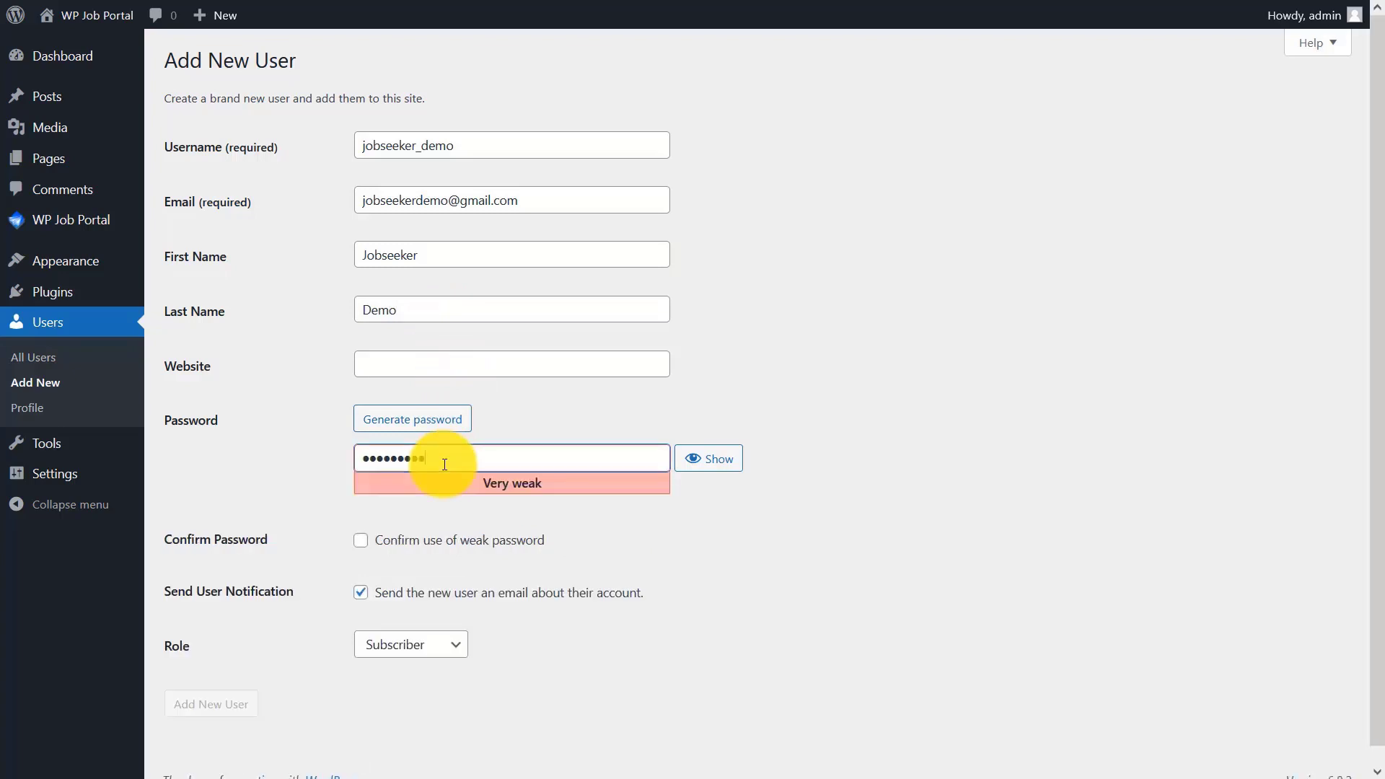
pyautogui.write('•••')
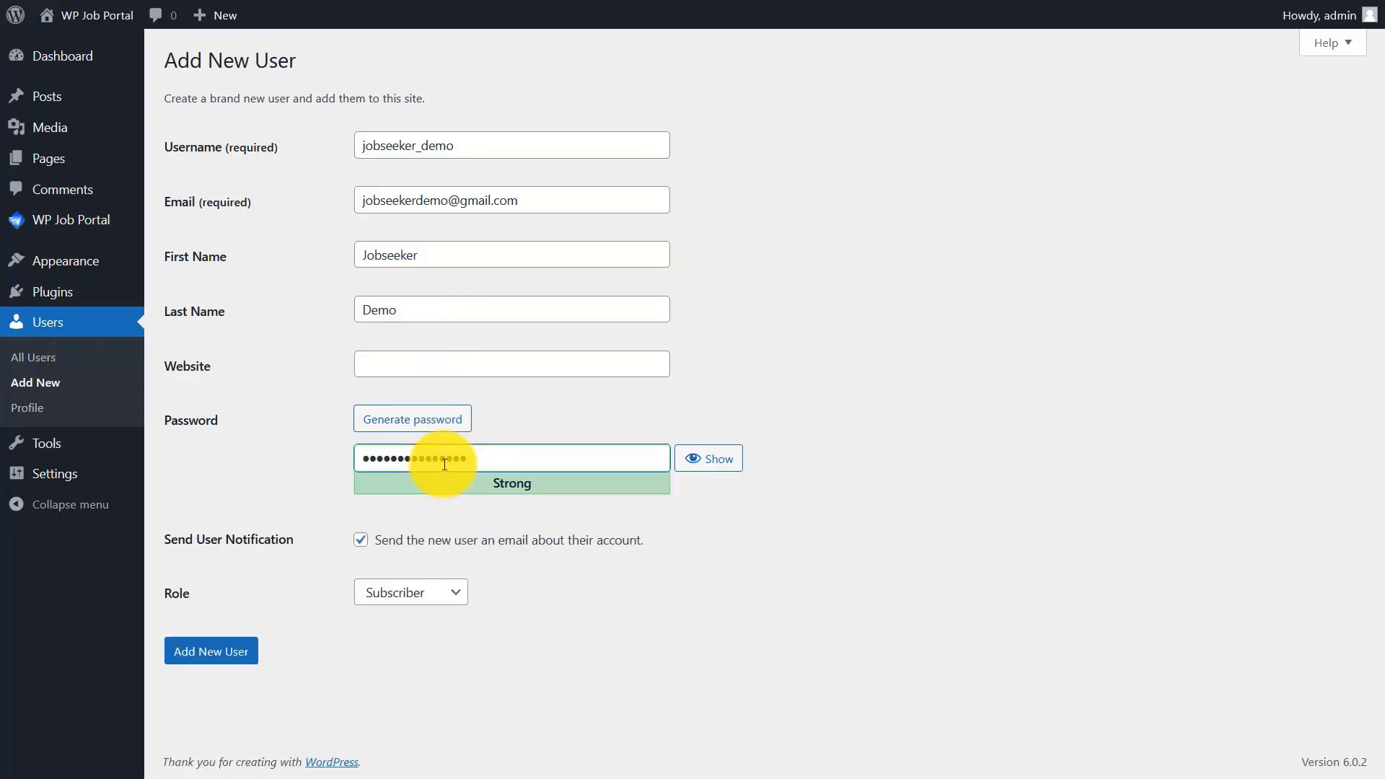
pyautogui.click(408, 593)
pyautogui.click(383, 617)
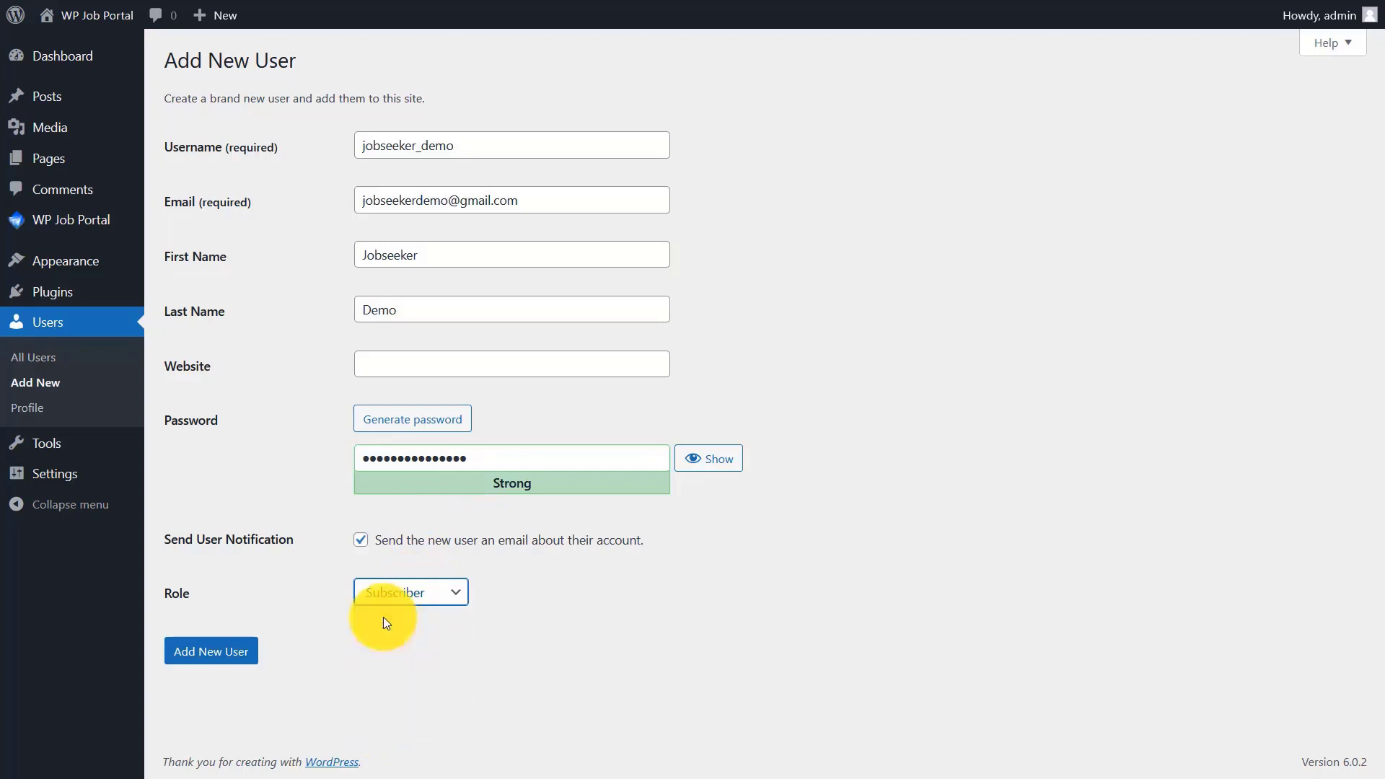
pyautogui.click(197, 653)
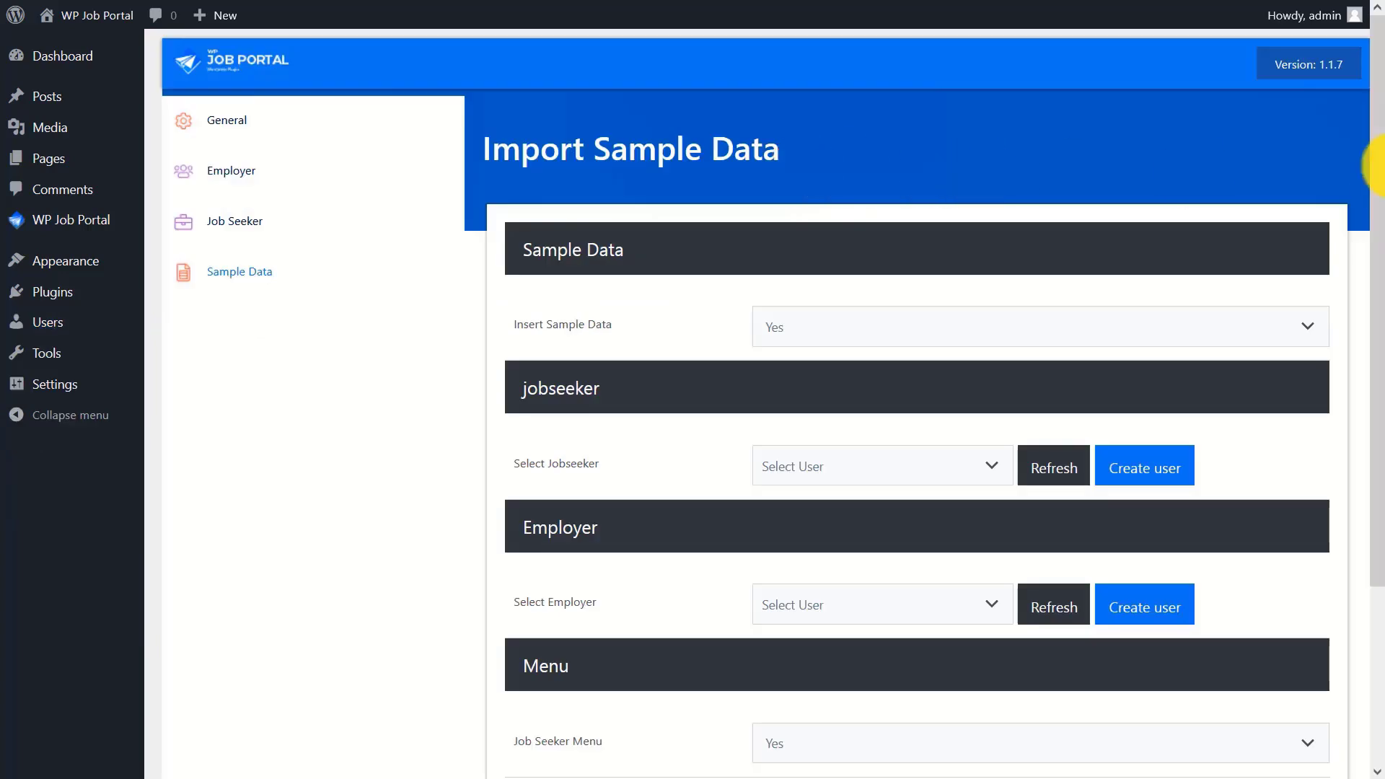
# - For Select Employer, start a new user: username employer_demo, the e-mail address, name Employer Demo
pyautogui.scroll(-3, 1360, 340)
pyautogui.click(1143, 387)
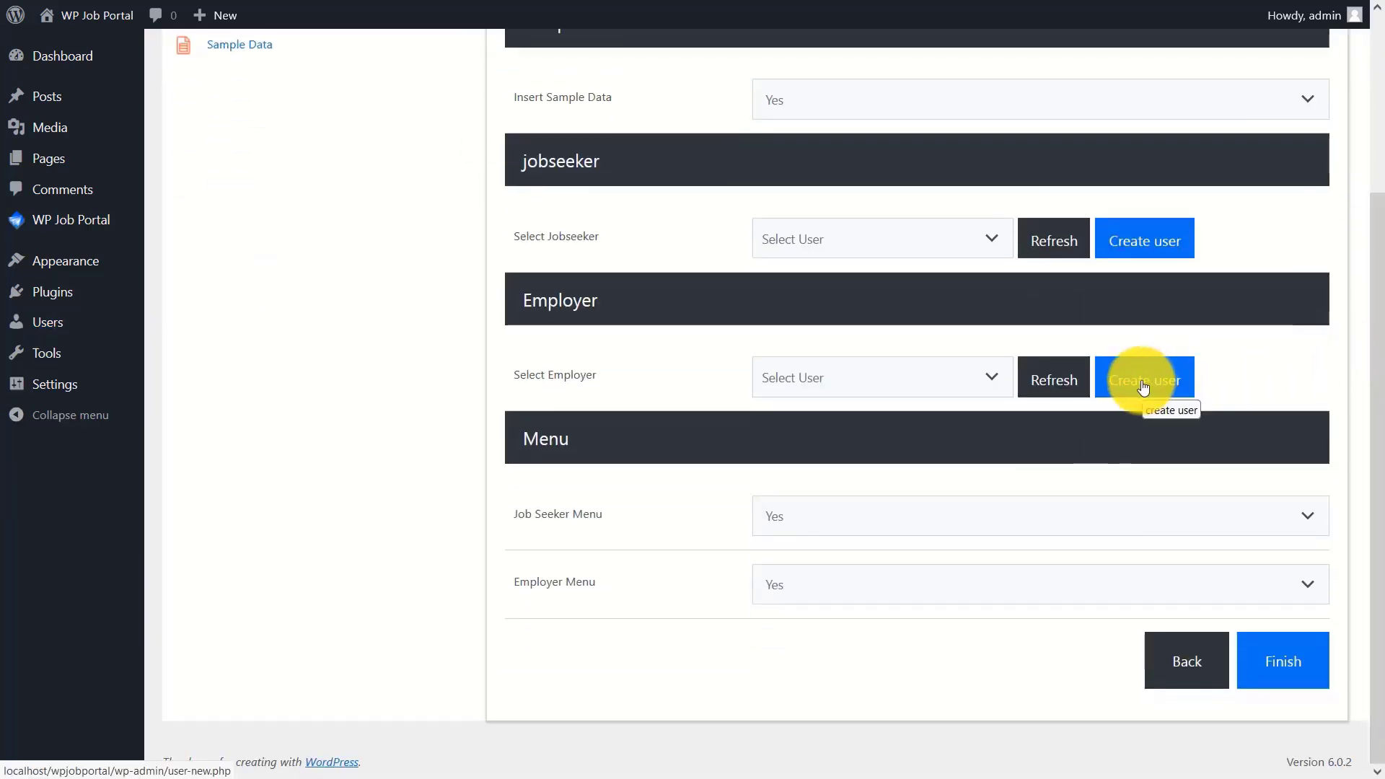
pyautogui.click(449, 139)
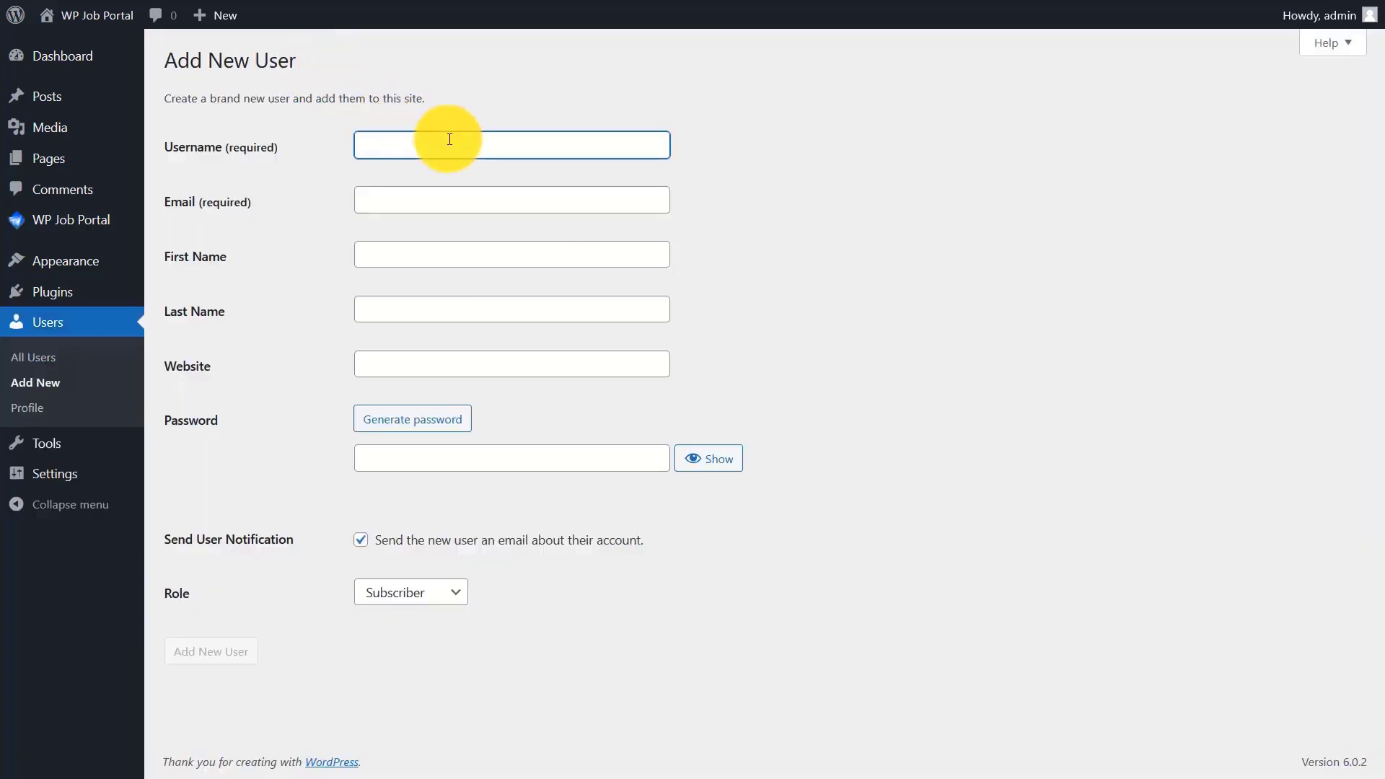
pyautogui.write('employer_demo')
pyautogui.click(442, 202)
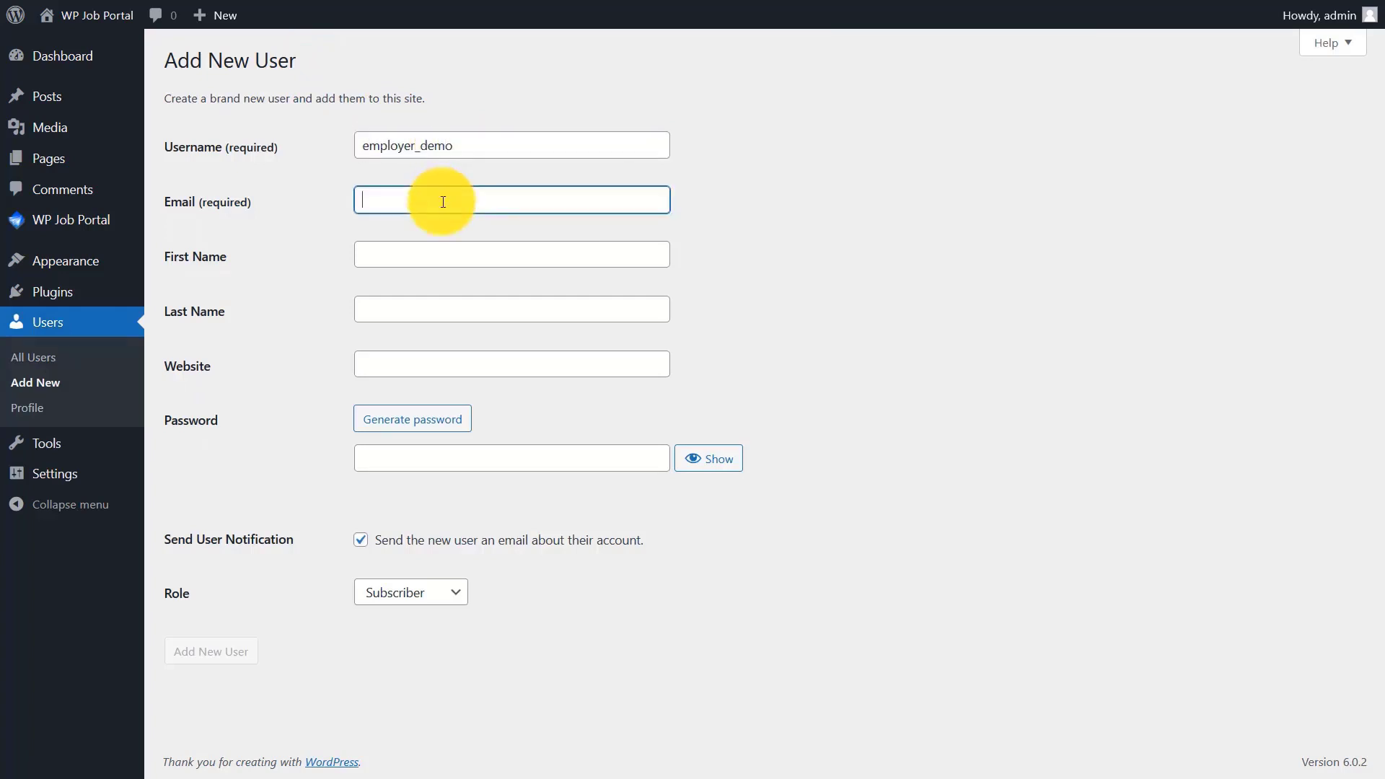
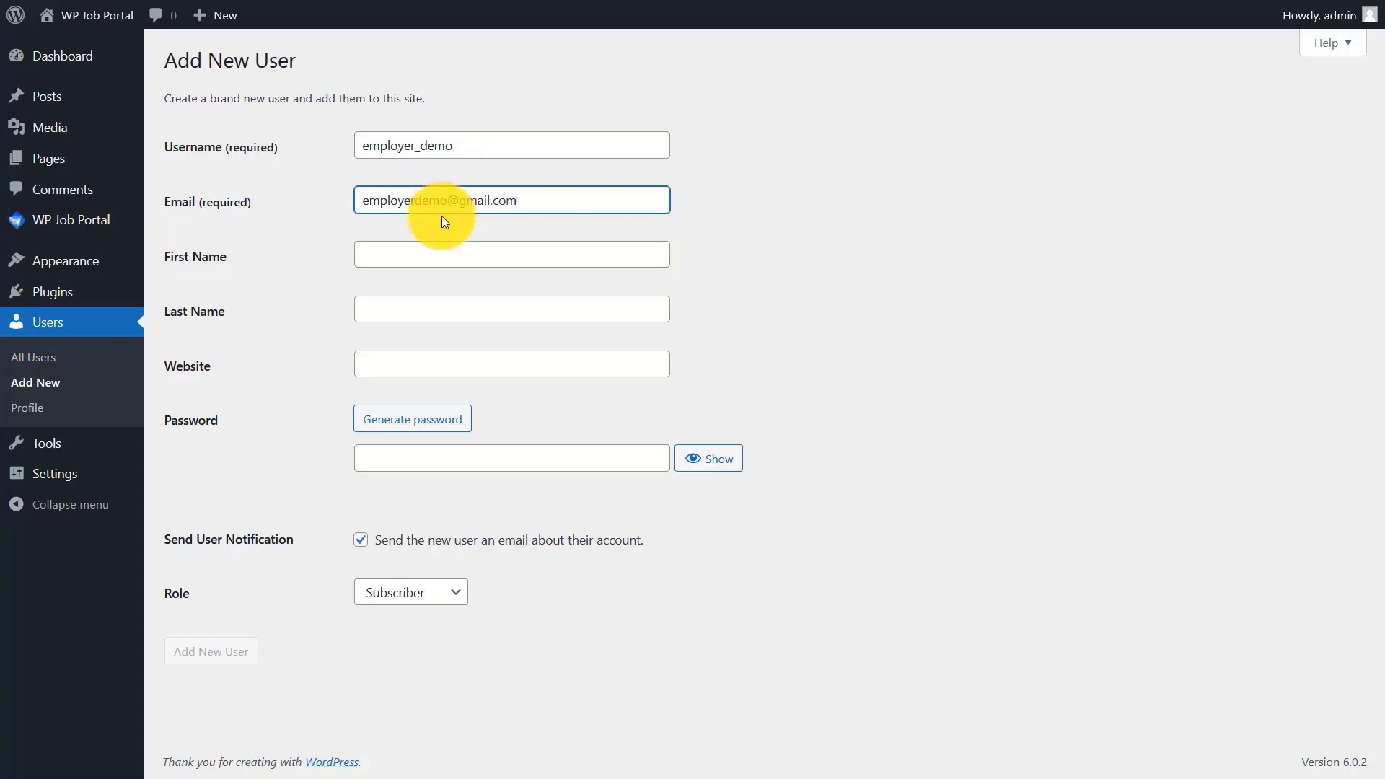
pyautogui.click(443, 253)
pyautogui.write('Employer')
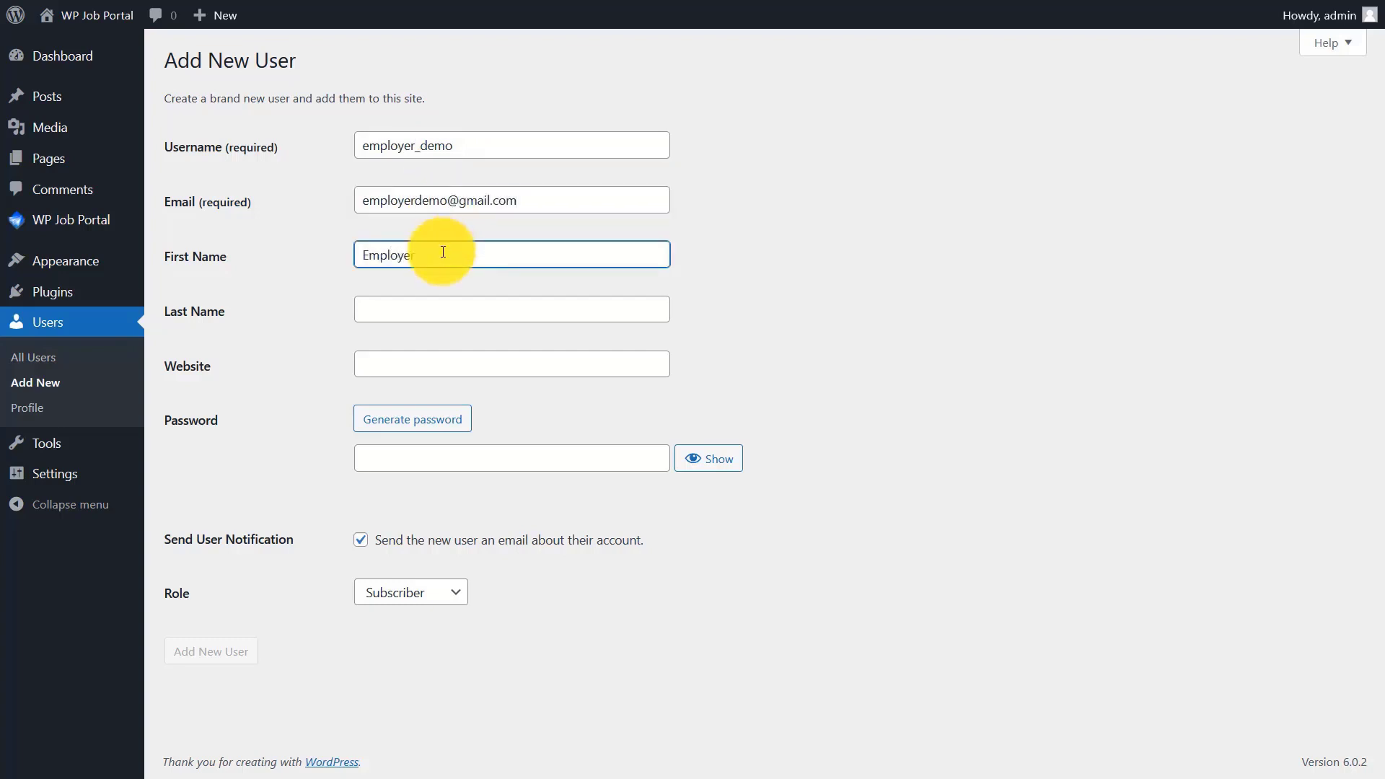
pyautogui.click(445, 307)
pyautogui.write('Demo')
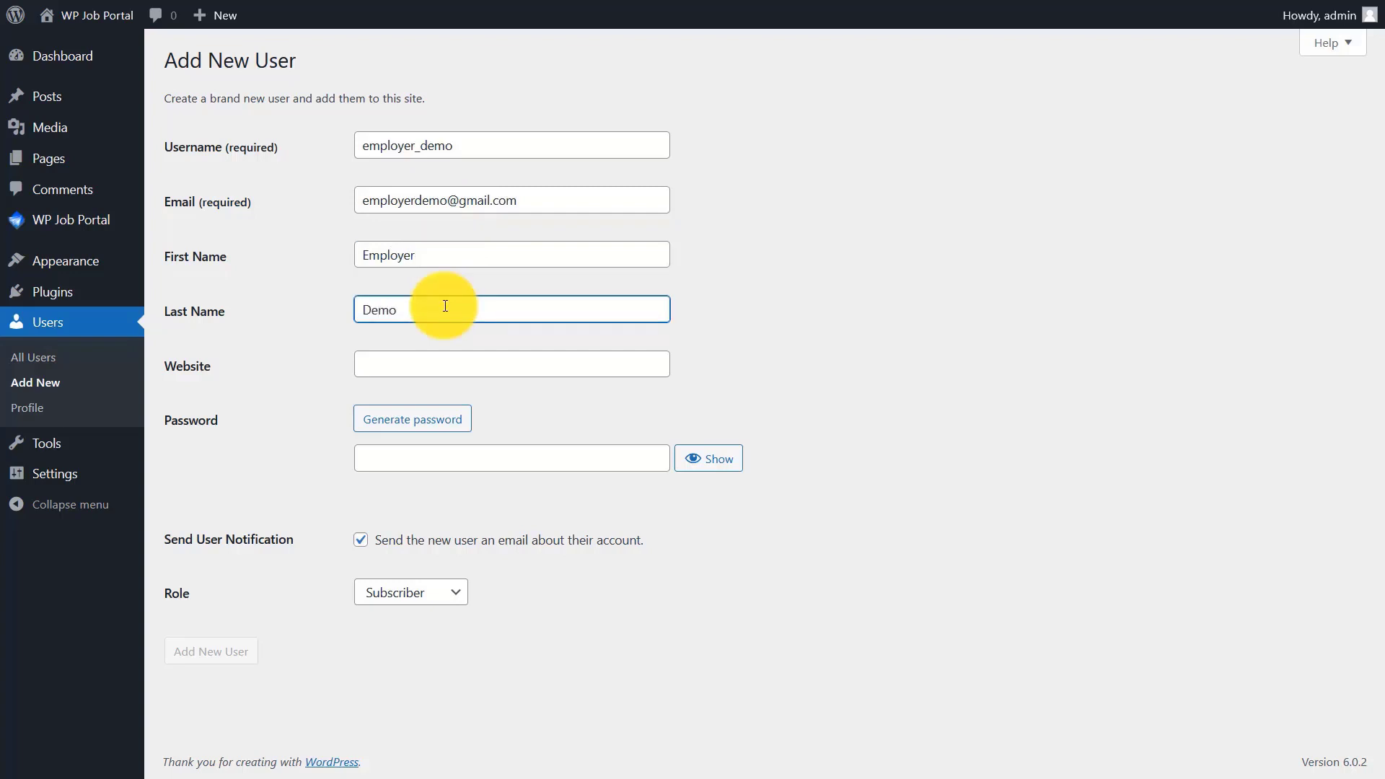
# - Give the employer account a strong password and the Subscriber role, then add it
pyautogui.click(451, 453)
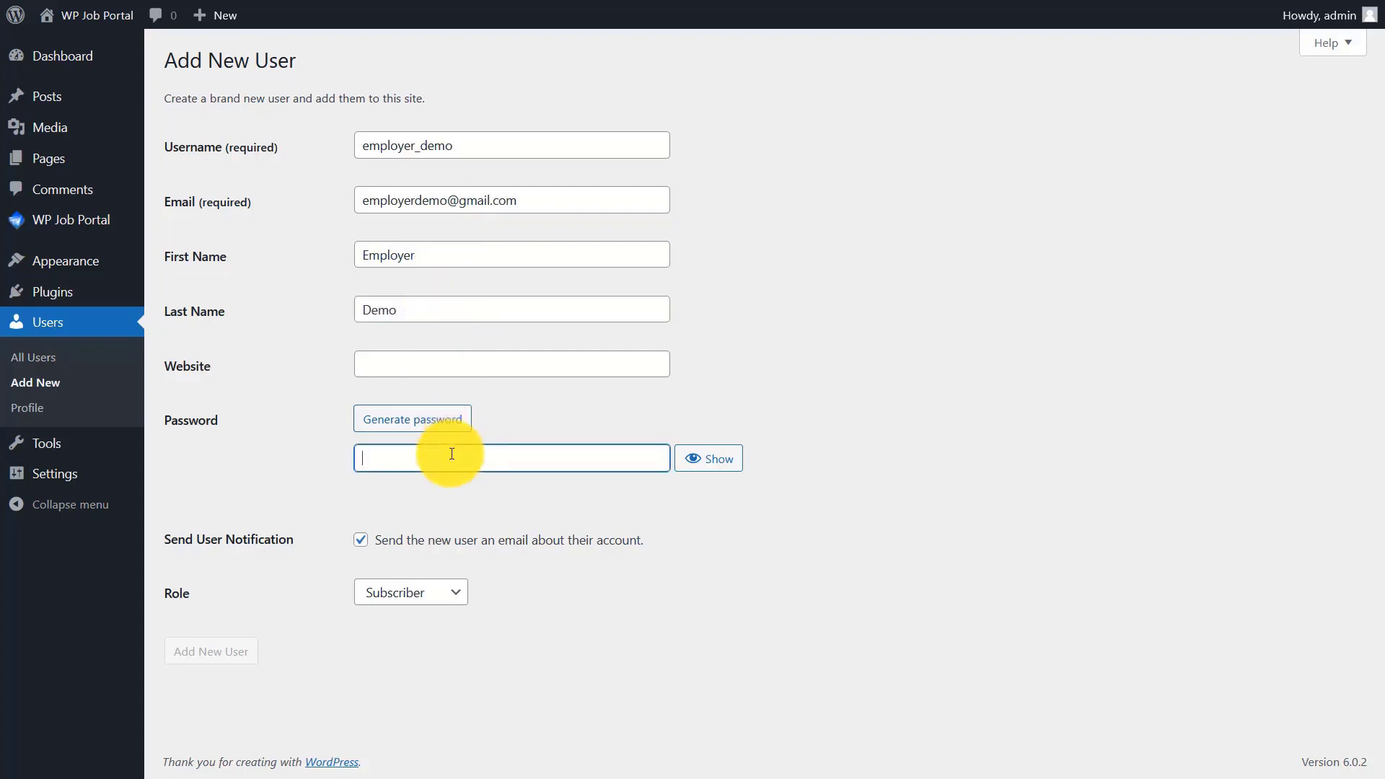
pyautogui.write('•••••••••••••')
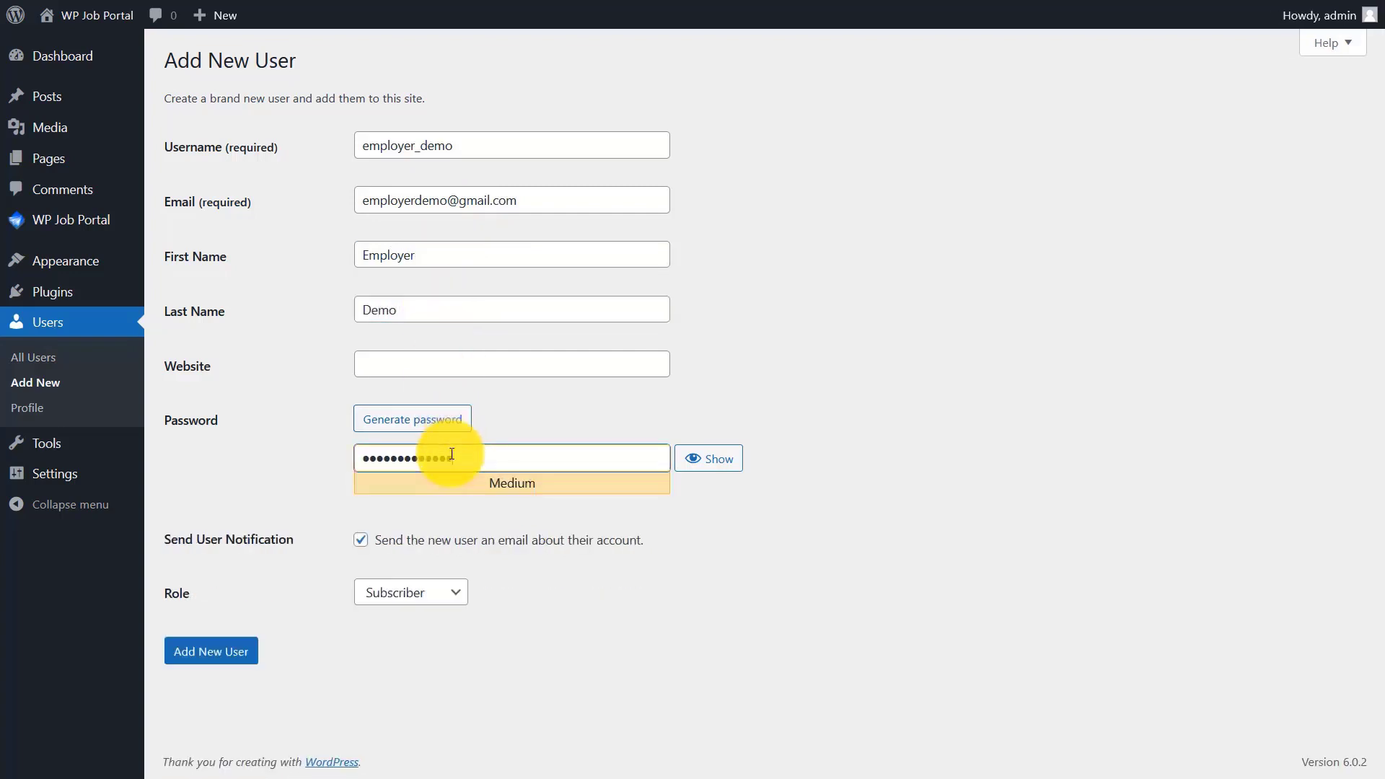
pyautogui.write('••')
pyautogui.click(411, 593)
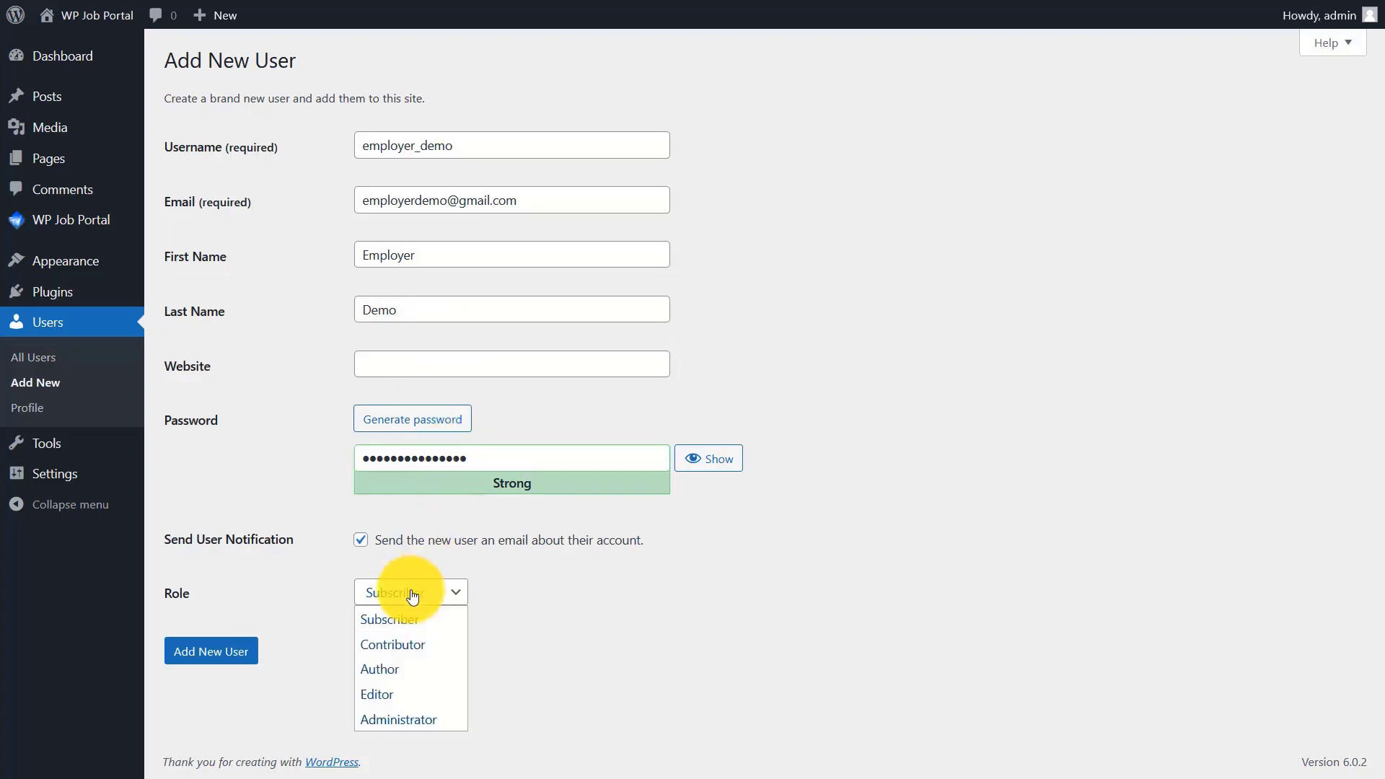
pyautogui.click(401, 615)
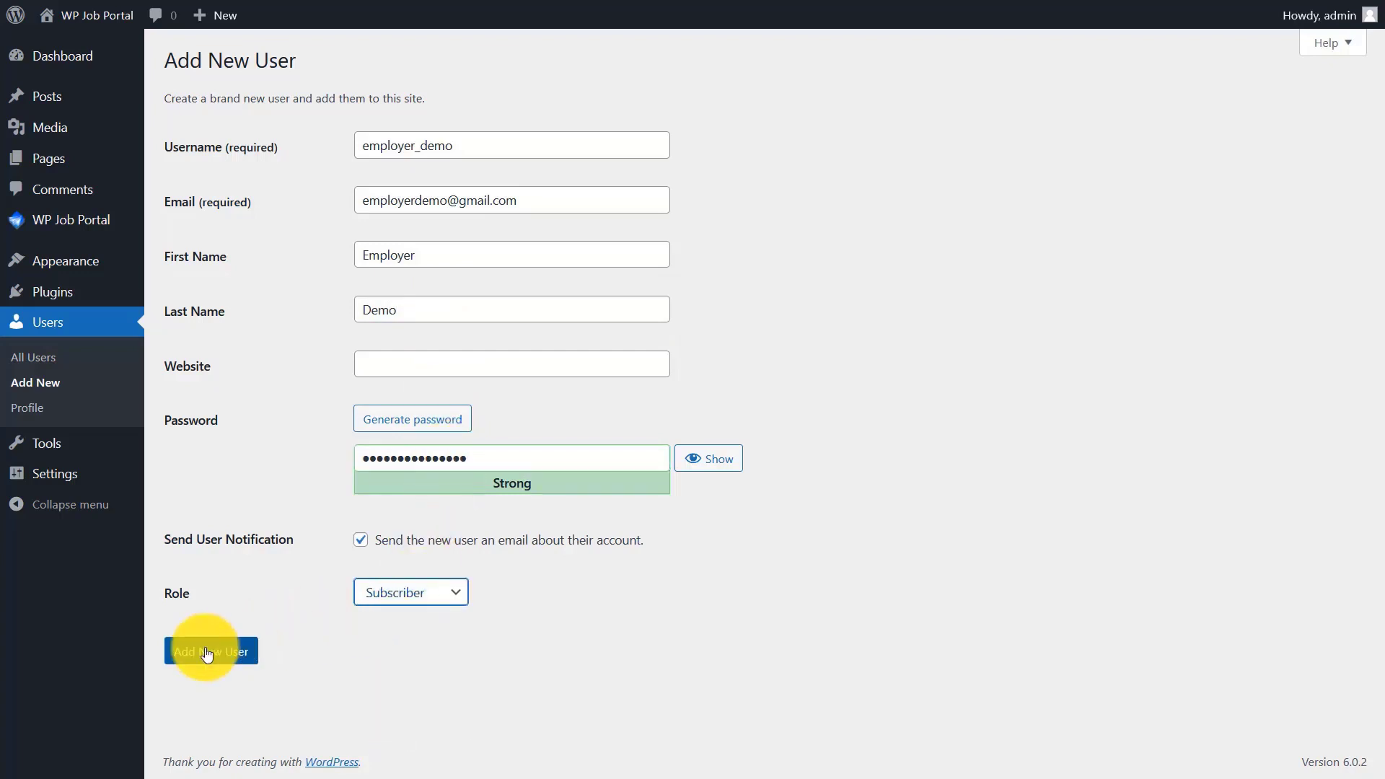
pyautogui.click(207, 652)
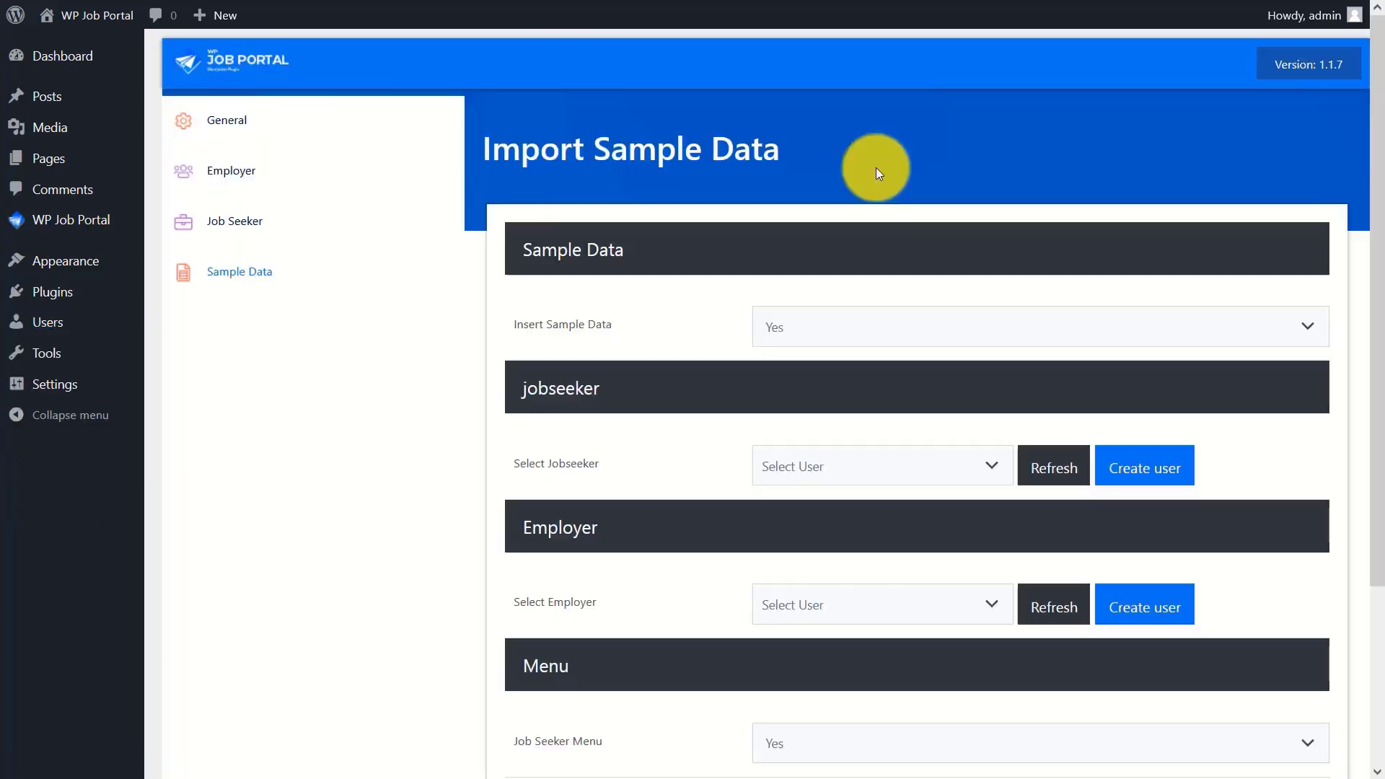
# - Assign the demo job seeker and demo employer users in the sample data step
pyautogui.scroll(-3, 1356, 310)
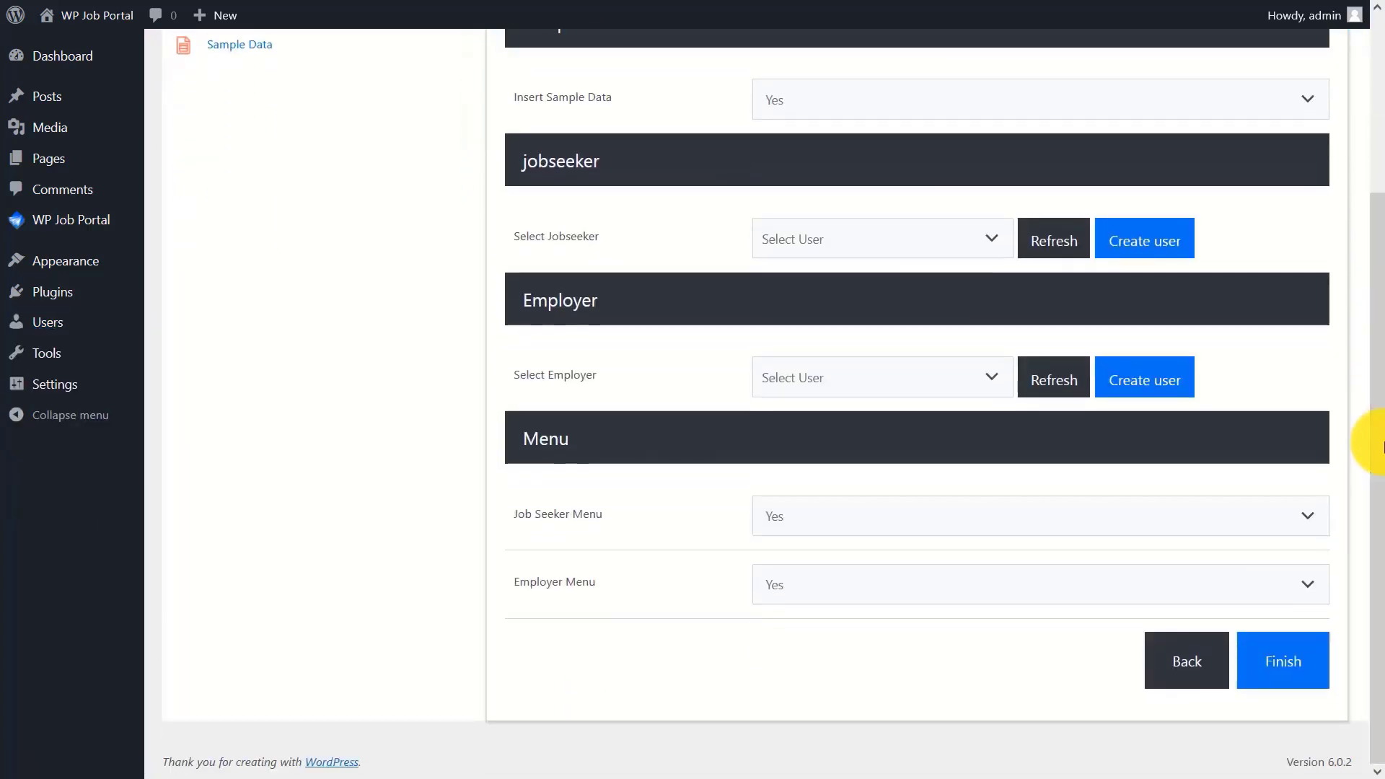
pyautogui.click(1056, 238)
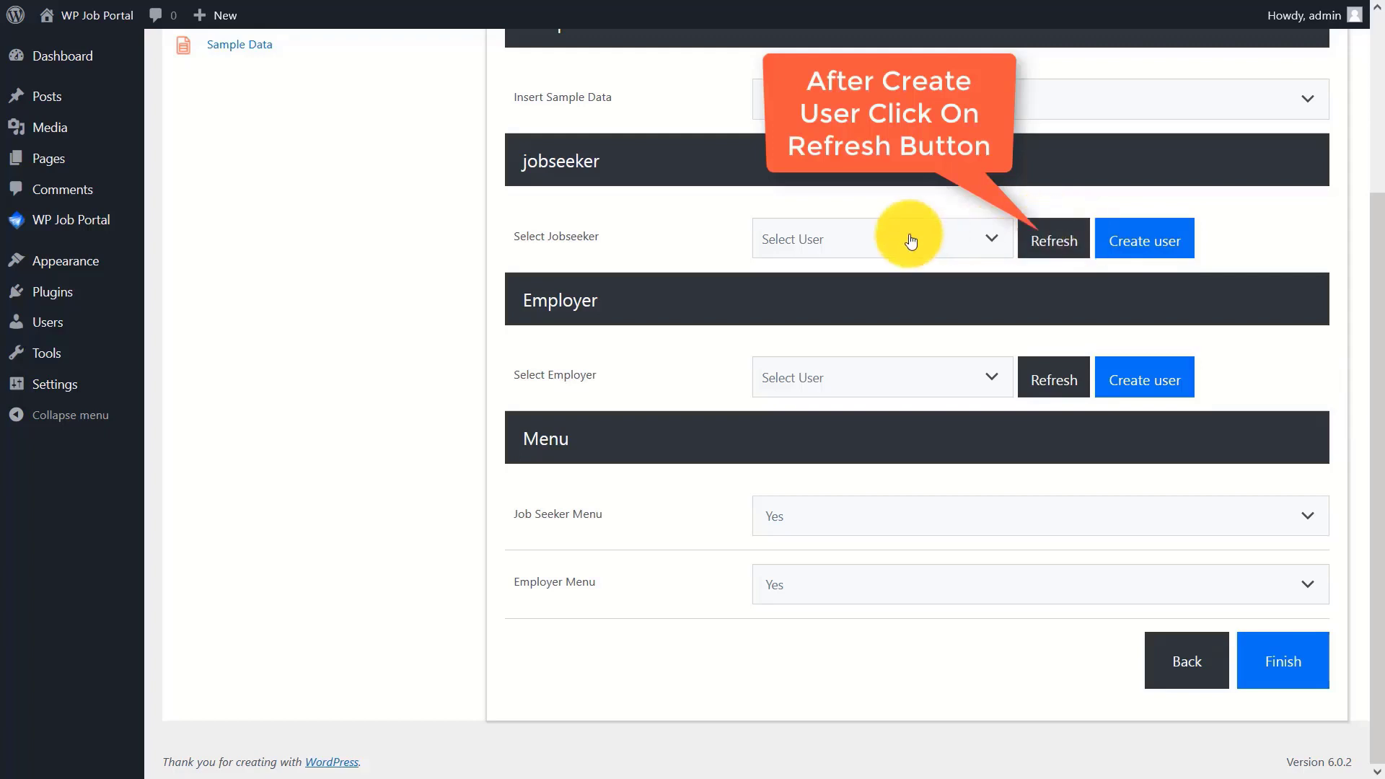
pyautogui.click(882, 241)
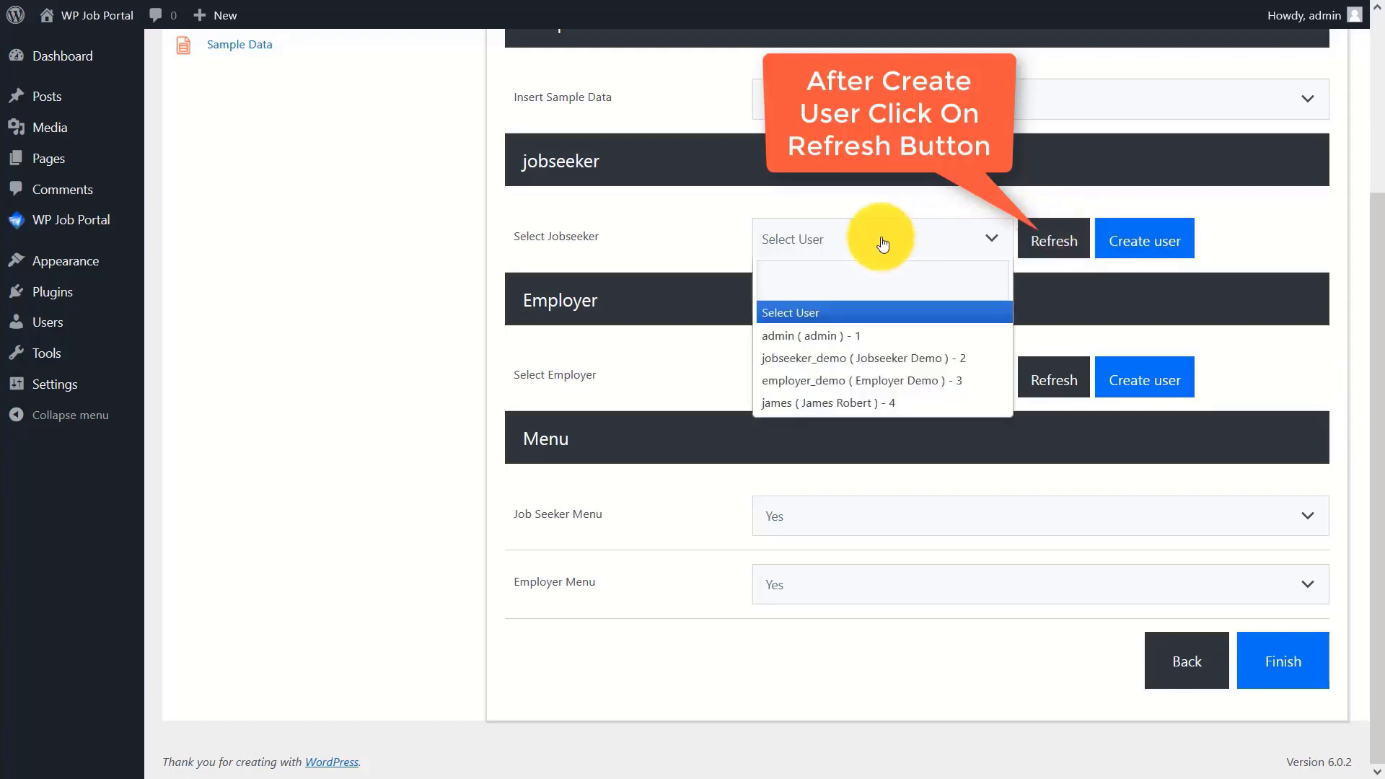
pyautogui.click(845, 357)
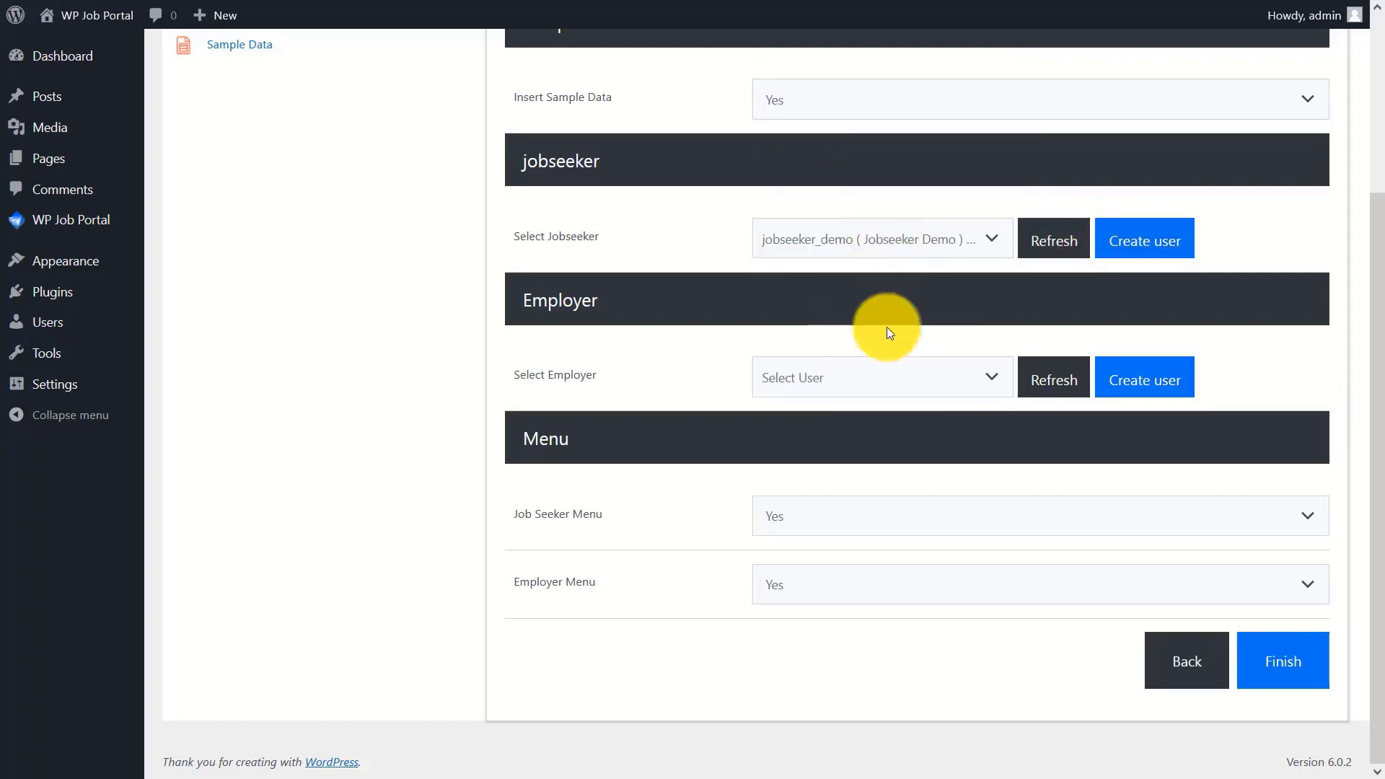
pyautogui.click(887, 376)
pyautogui.click(837, 520)
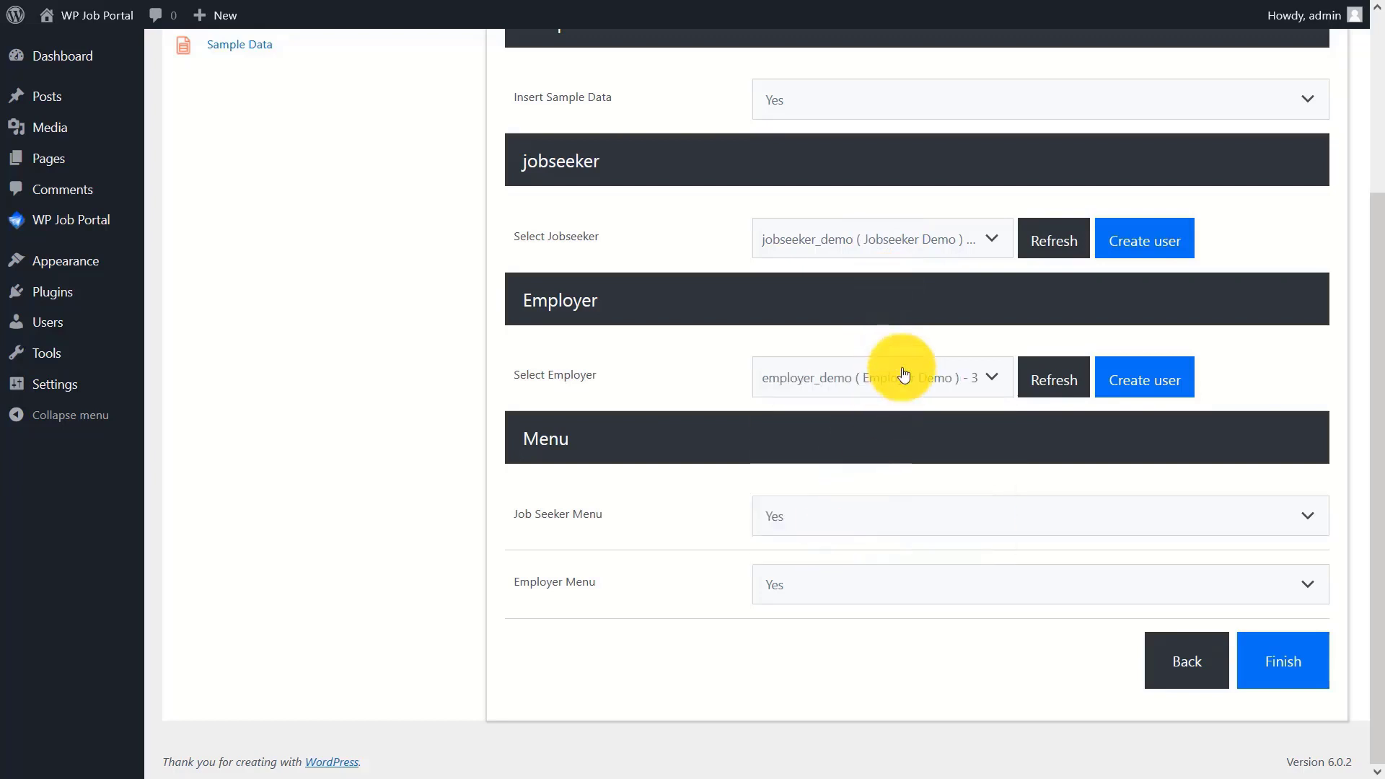
# - Keep the Job Seeker and Employer menus on Yes and finish the setup wizard
pyautogui.click(845, 518)
pyautogui.click(828, 546)
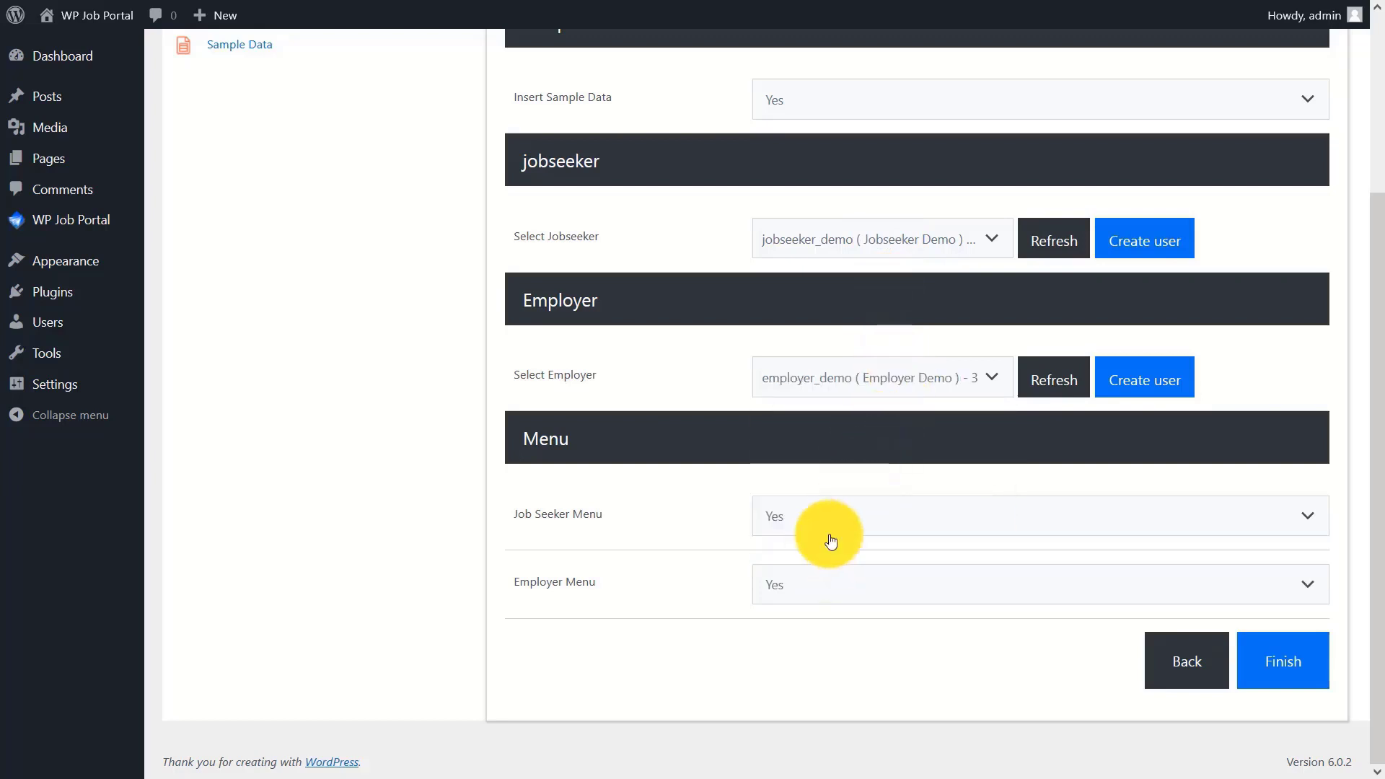
pyautogui.click(820, 590)
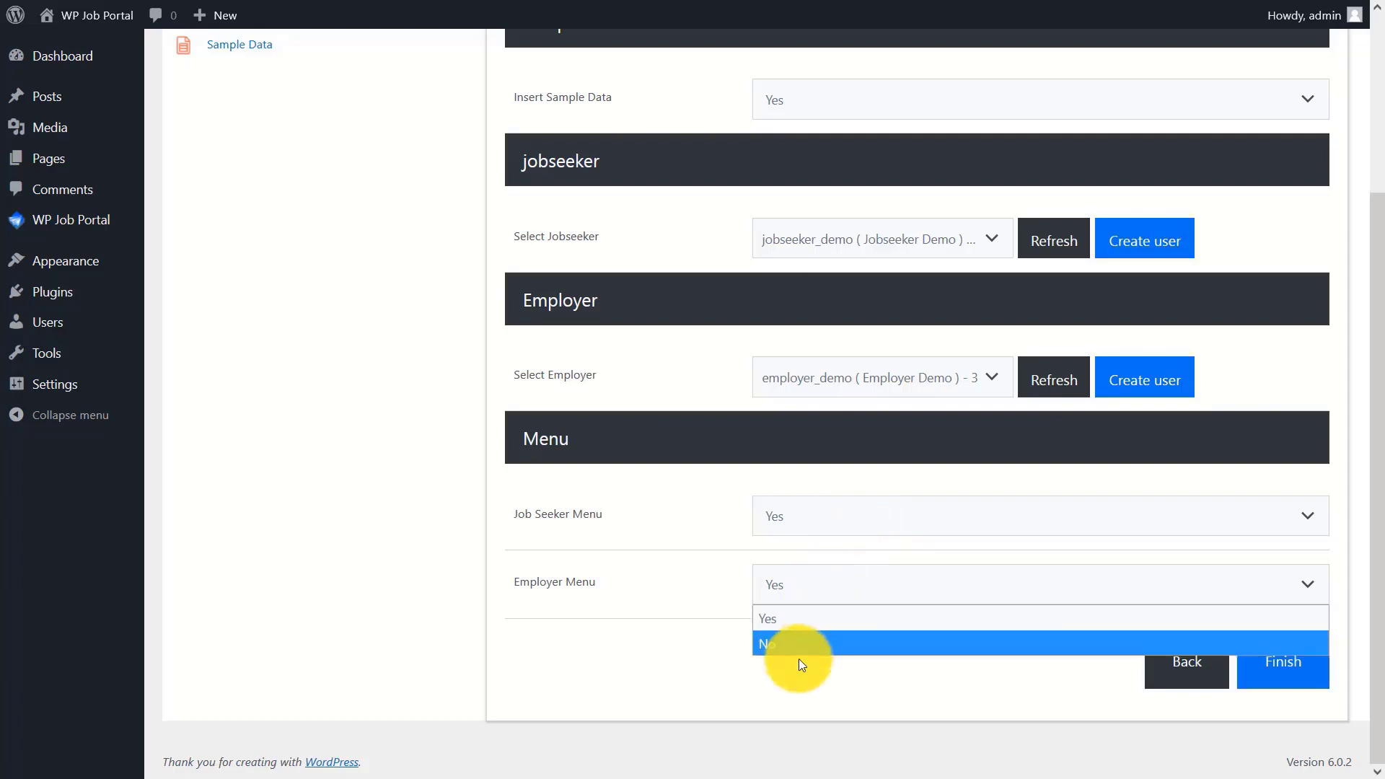
pyautogui.click(811, 622)
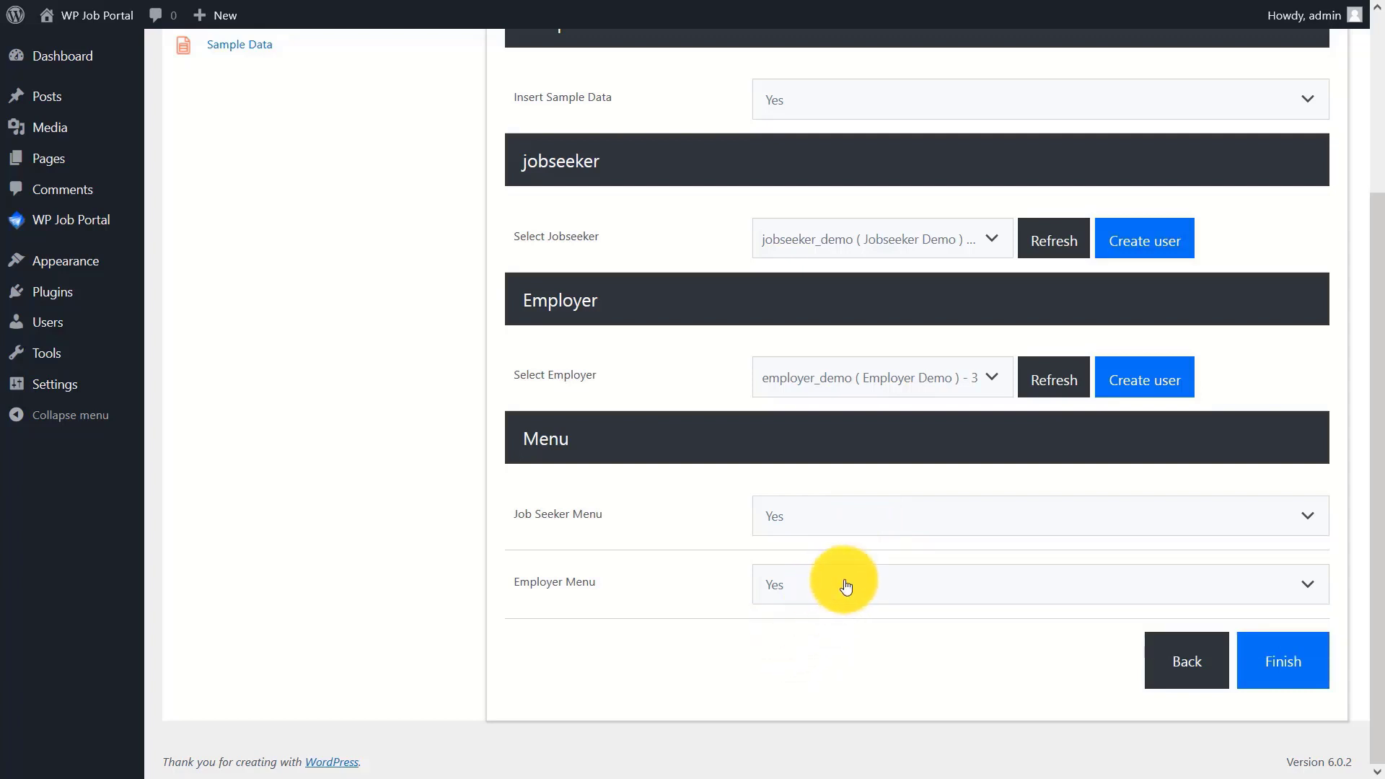
pyautogui.click(1298, 664)
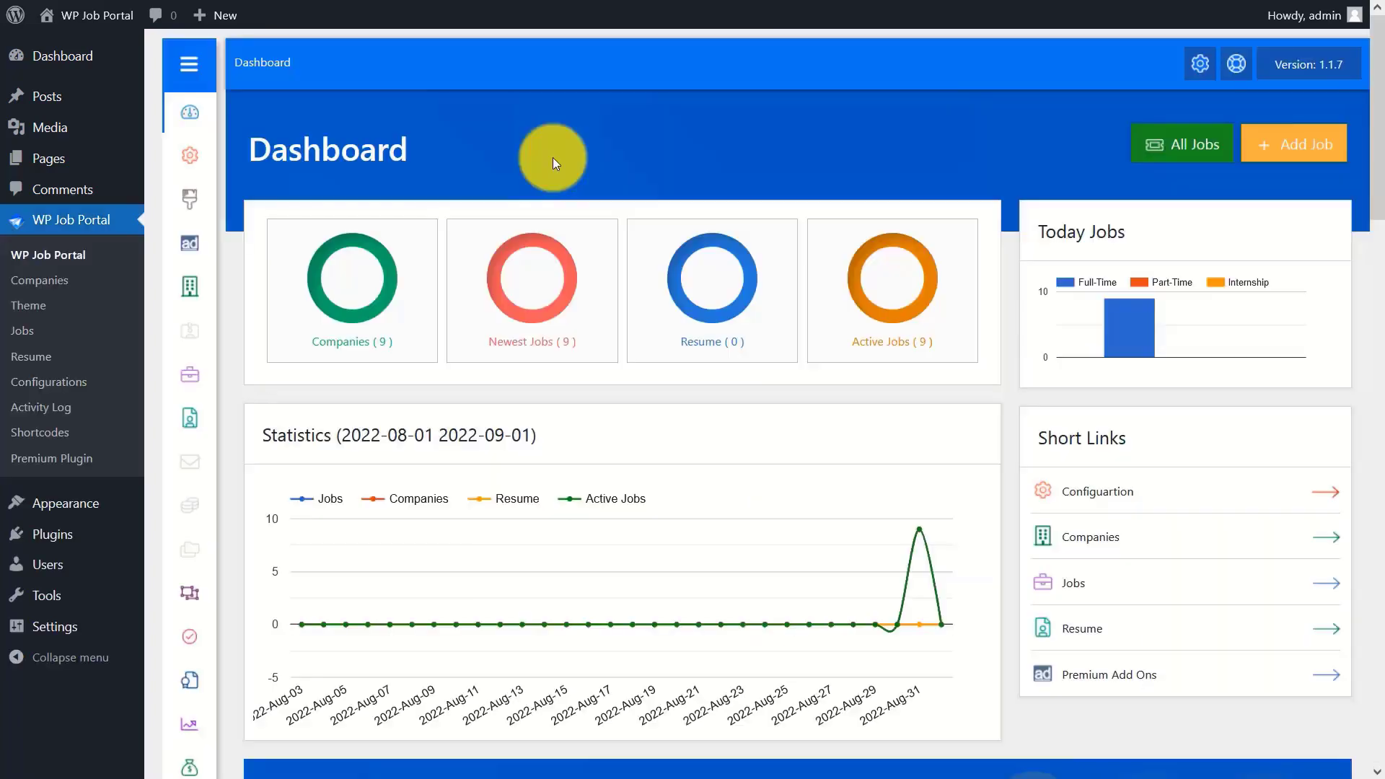
# - Create a new menu named 'Menu' under Appearance > Menus
pyautogui.moveTo(1378, 79); pyautogui.dragTo(1353, 43)
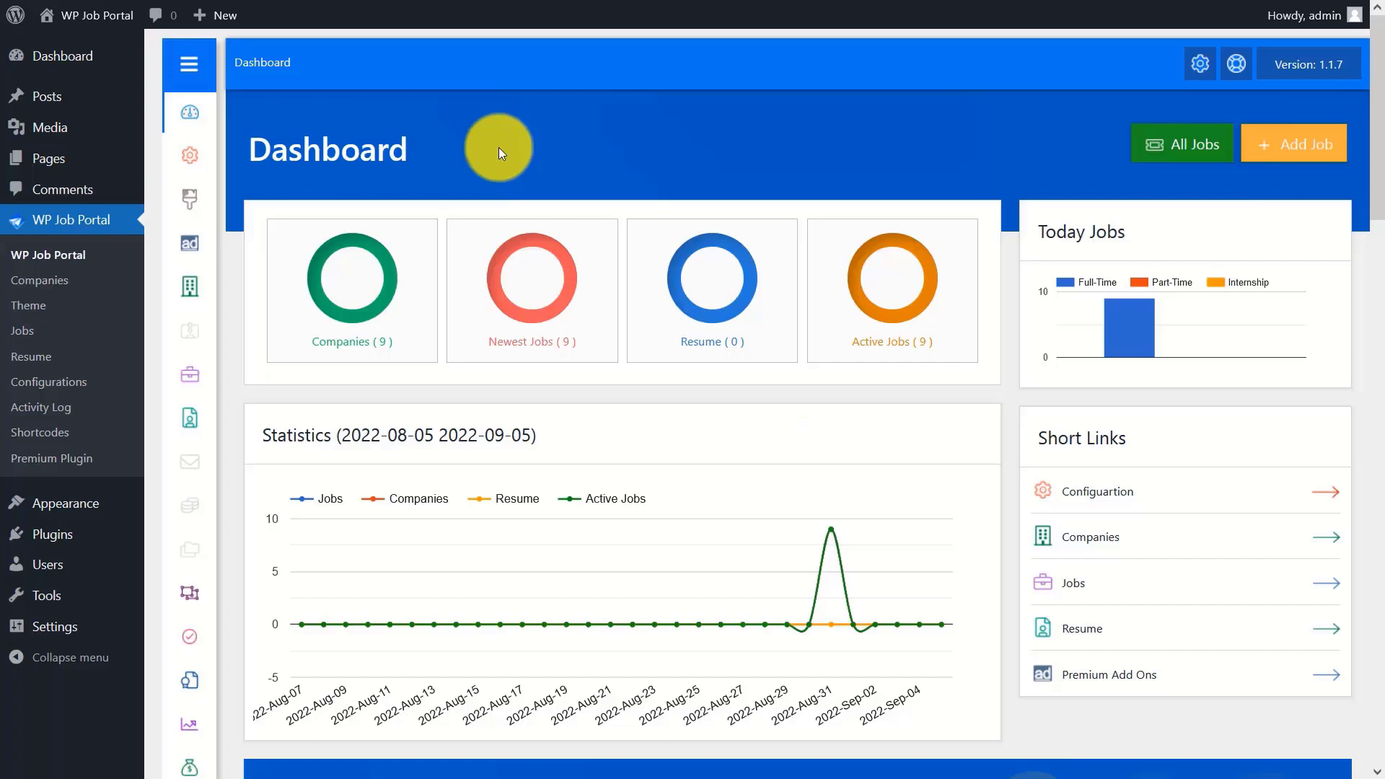
pyautogui.moveTo(93, 504)
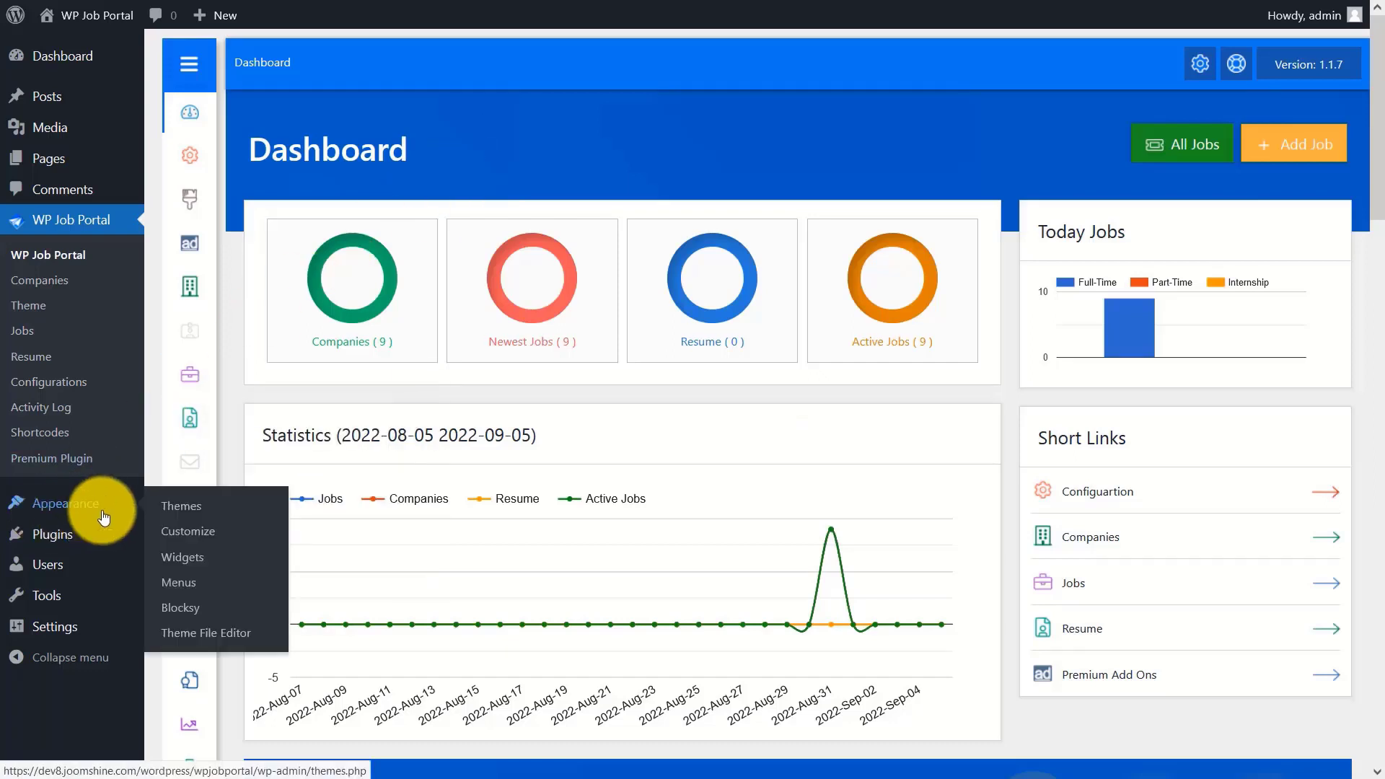
pyautogui.click(187, 589)
pyautogui.click(594, 266)
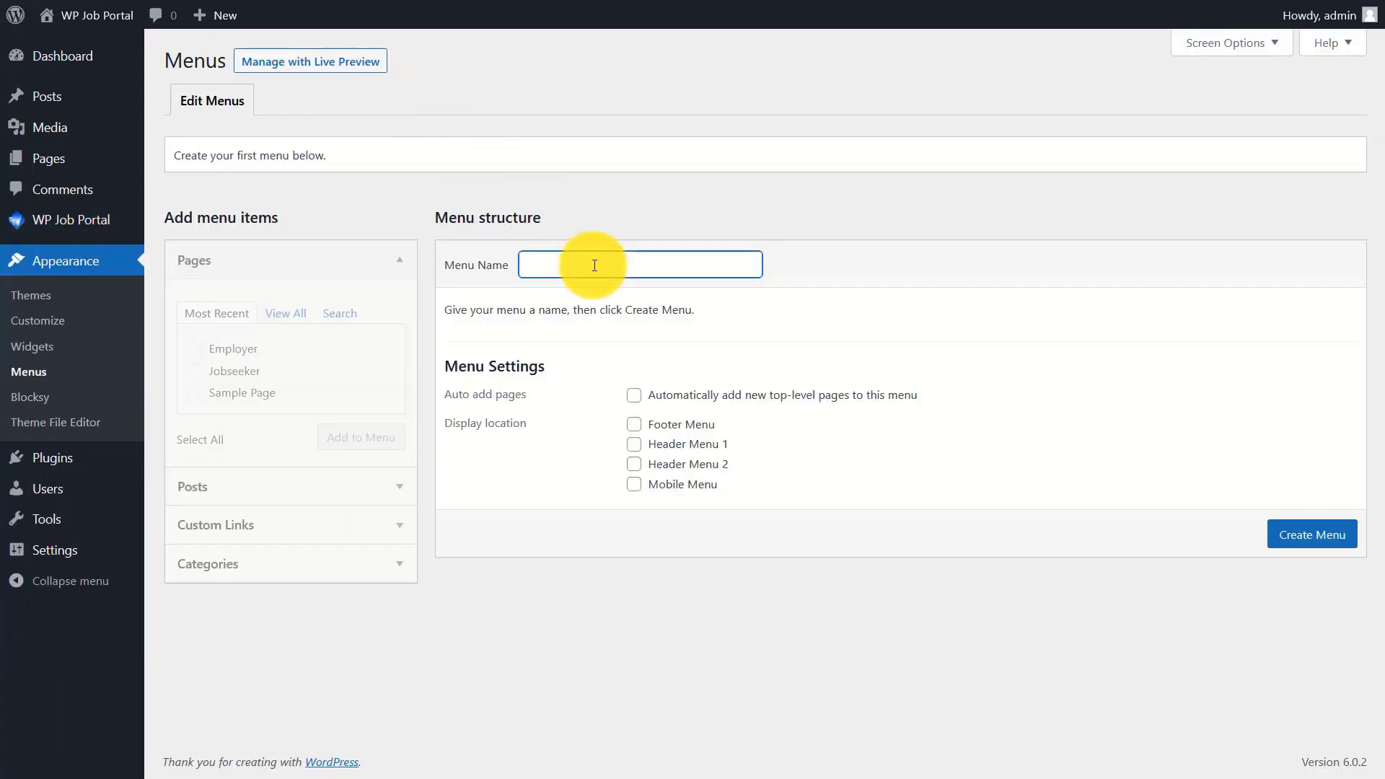
pyautogui.write('Menu')
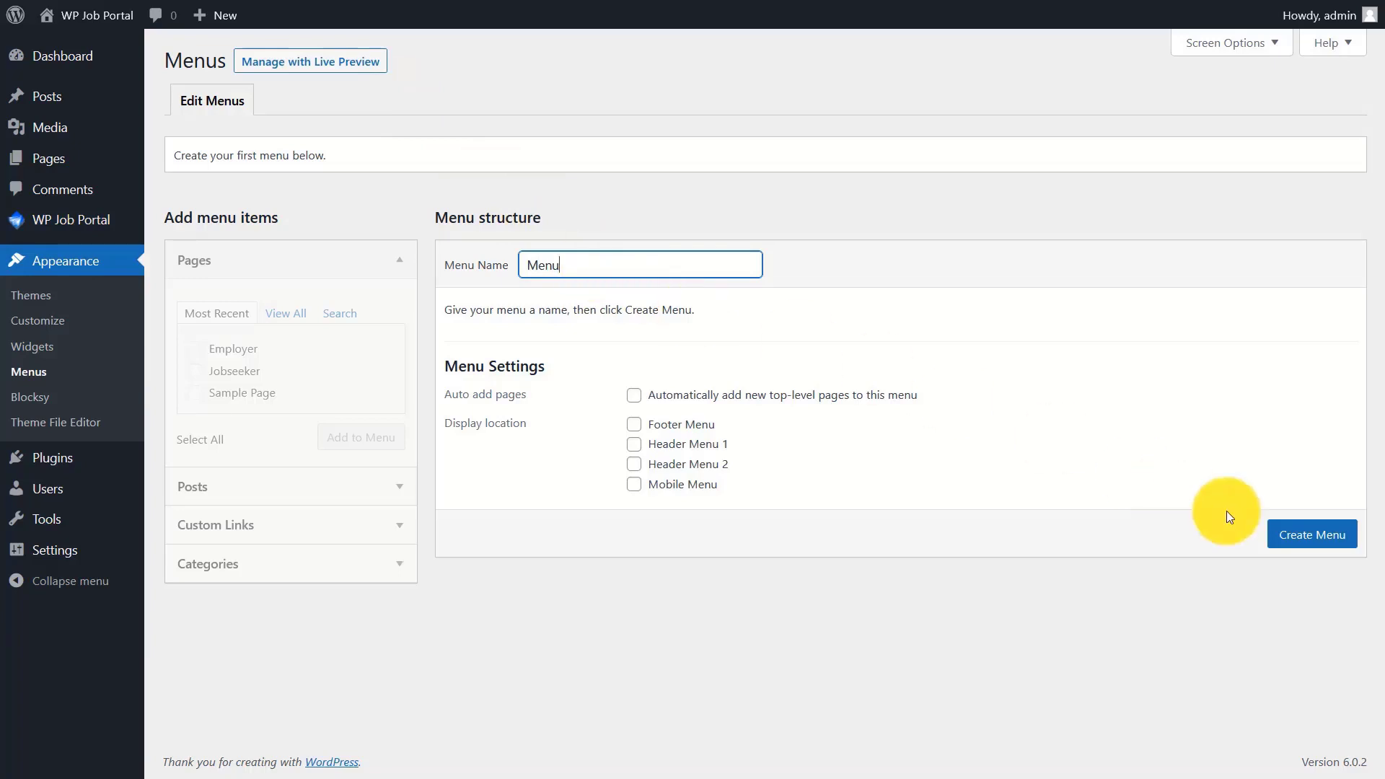
pyautogui.click(1316, 545)
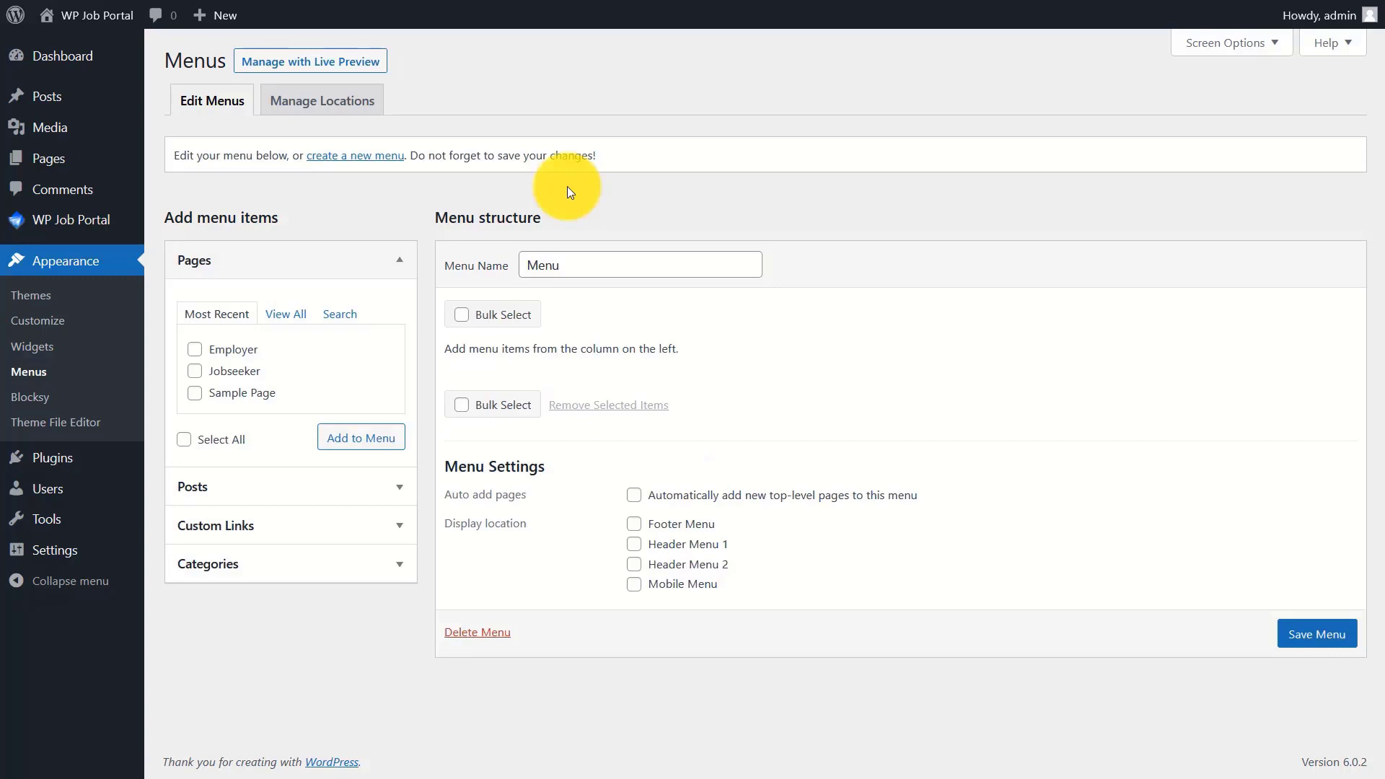
# - Add the Employer and Jobseeker pages, tick Header Menu 1, and save the menu
pyautogui.click(207, 350)
pyautogui.click(218, 372)
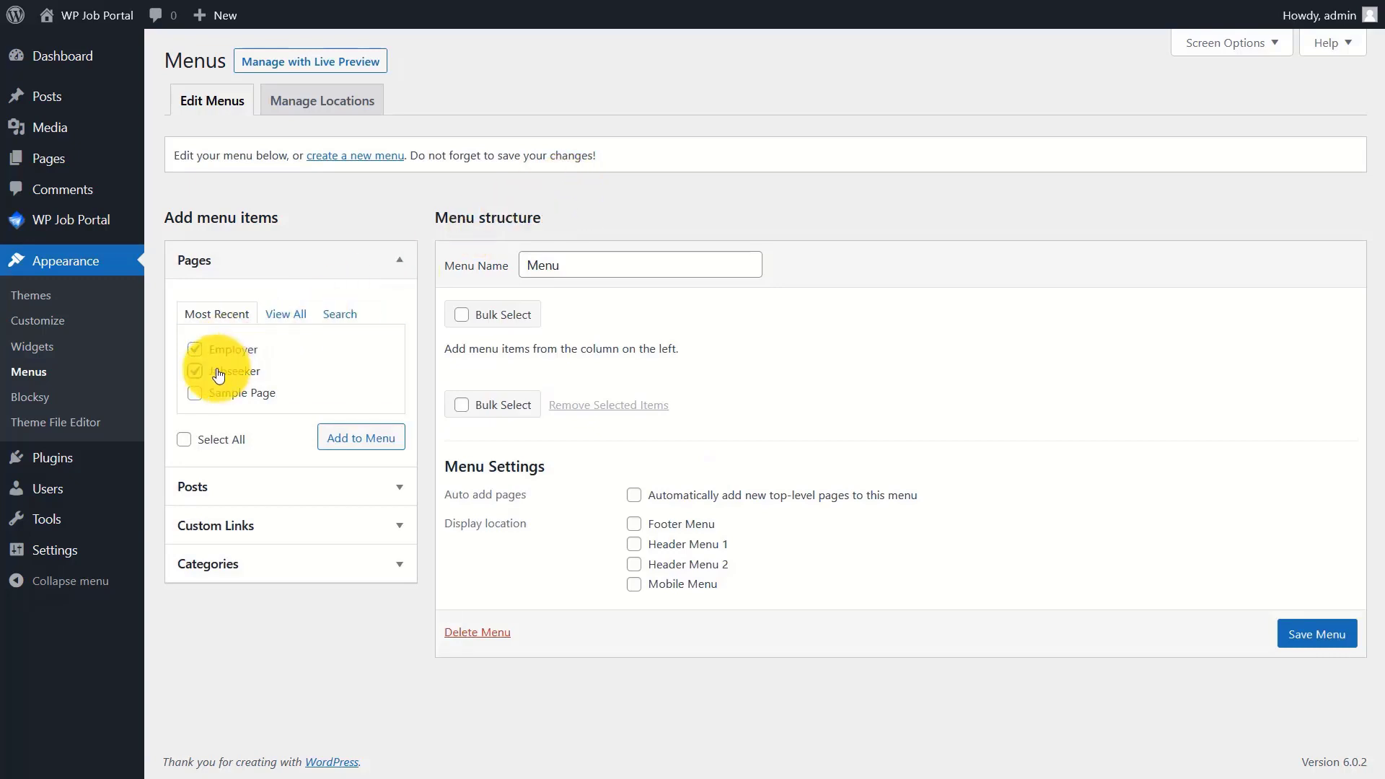
pyautogui.click(357, 436)
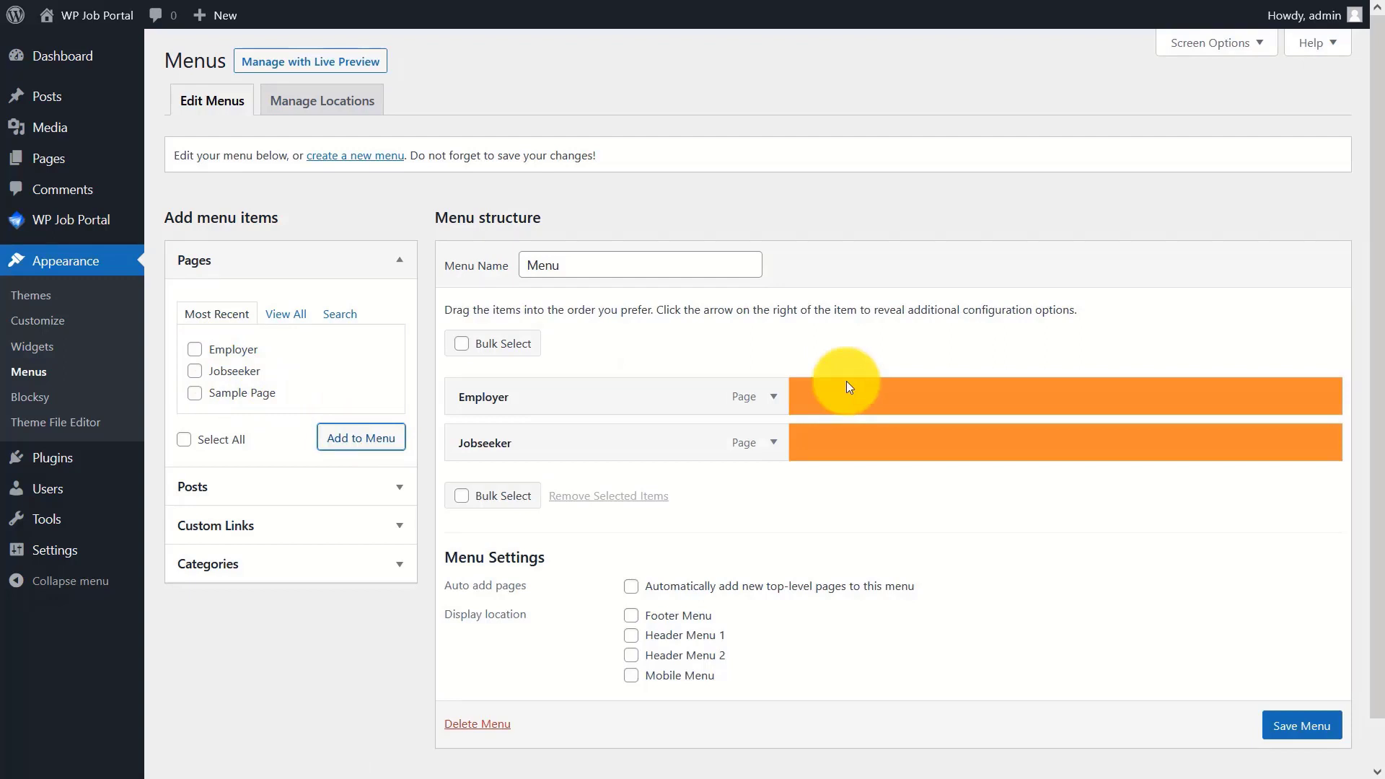
pyautogui.scroll(-1, 846, 381)
pyautogui.click(656, 589)
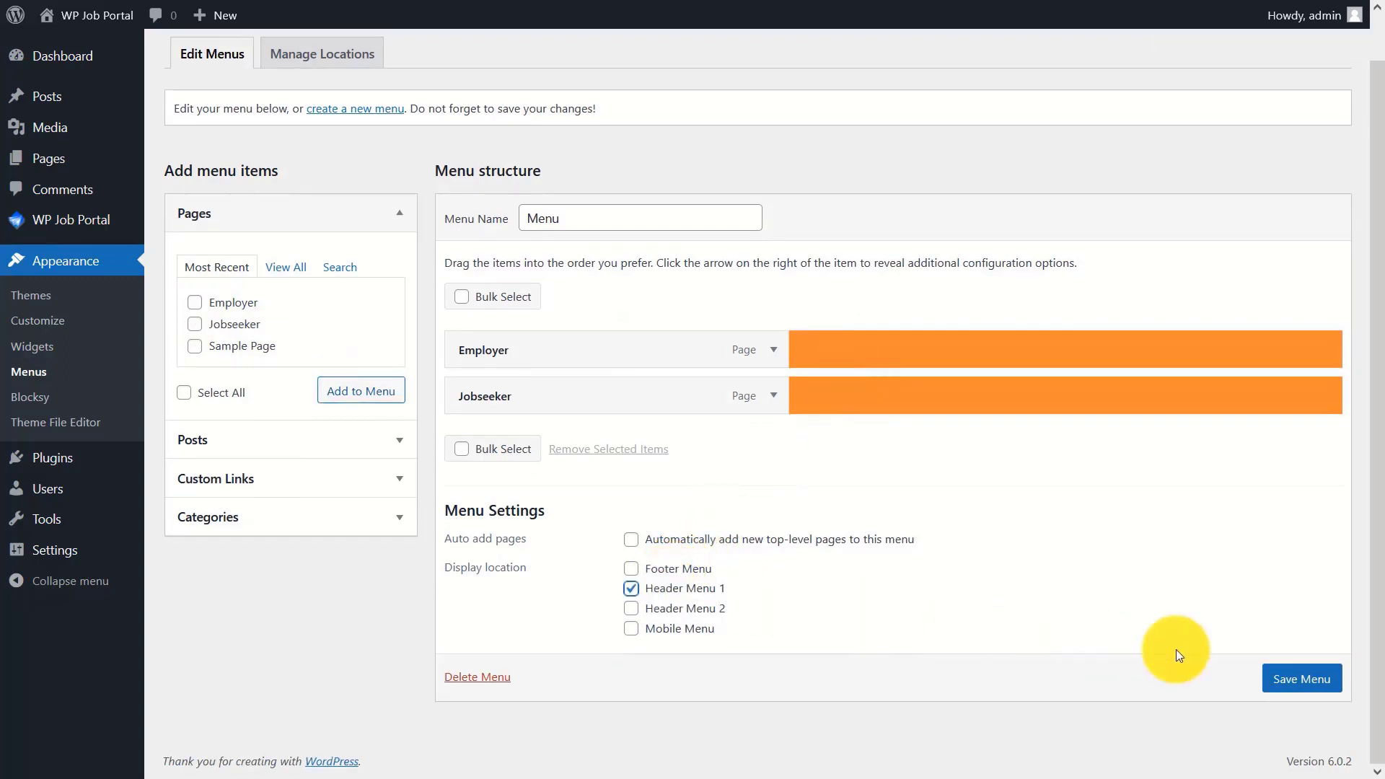
pyautogui.click(1305, 676)
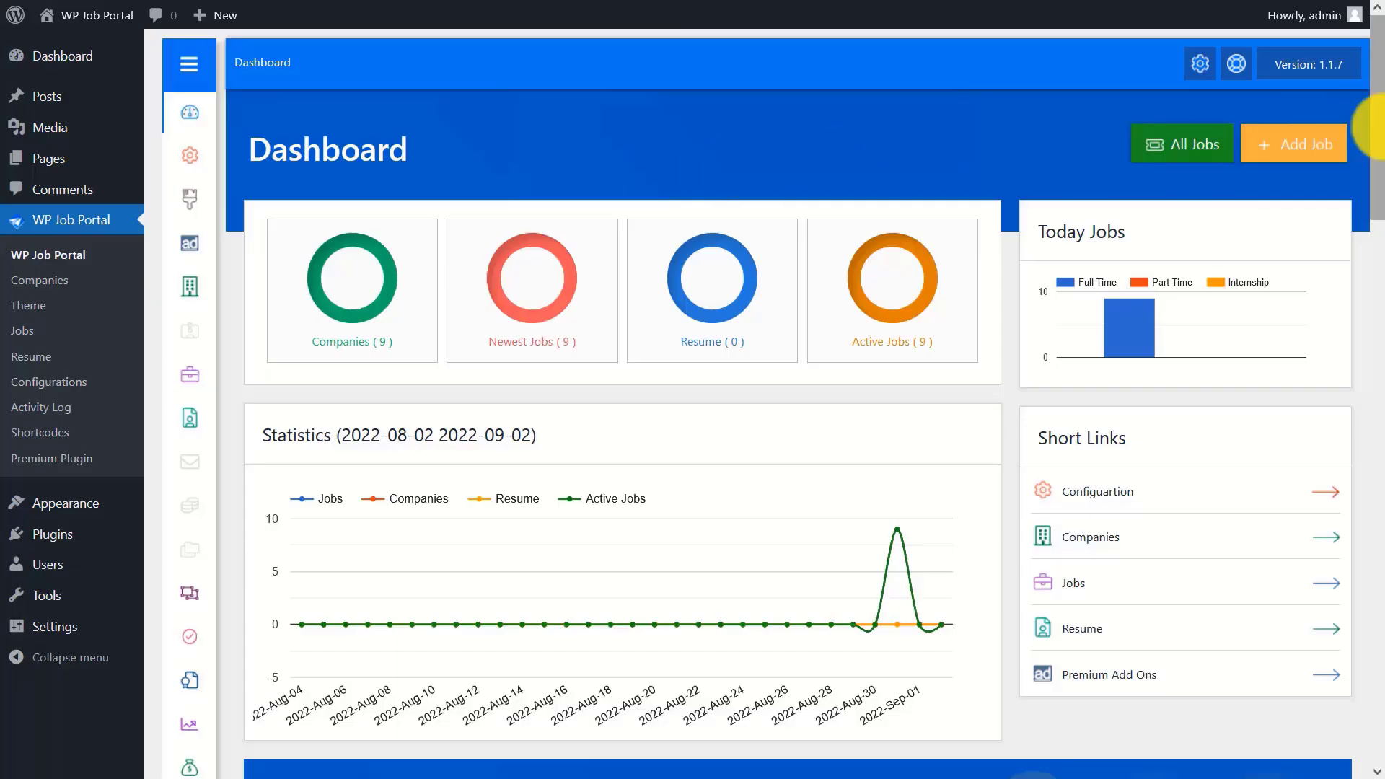
# - Copy the [wpjobportal_job_search] shortcode from WP Job Portal Short Codes, then view All Pages
pyautogui.moveTo(1379, 150); pyautogui.dragTo(1382, 358)
pyautogui.moveTo(189, 245)
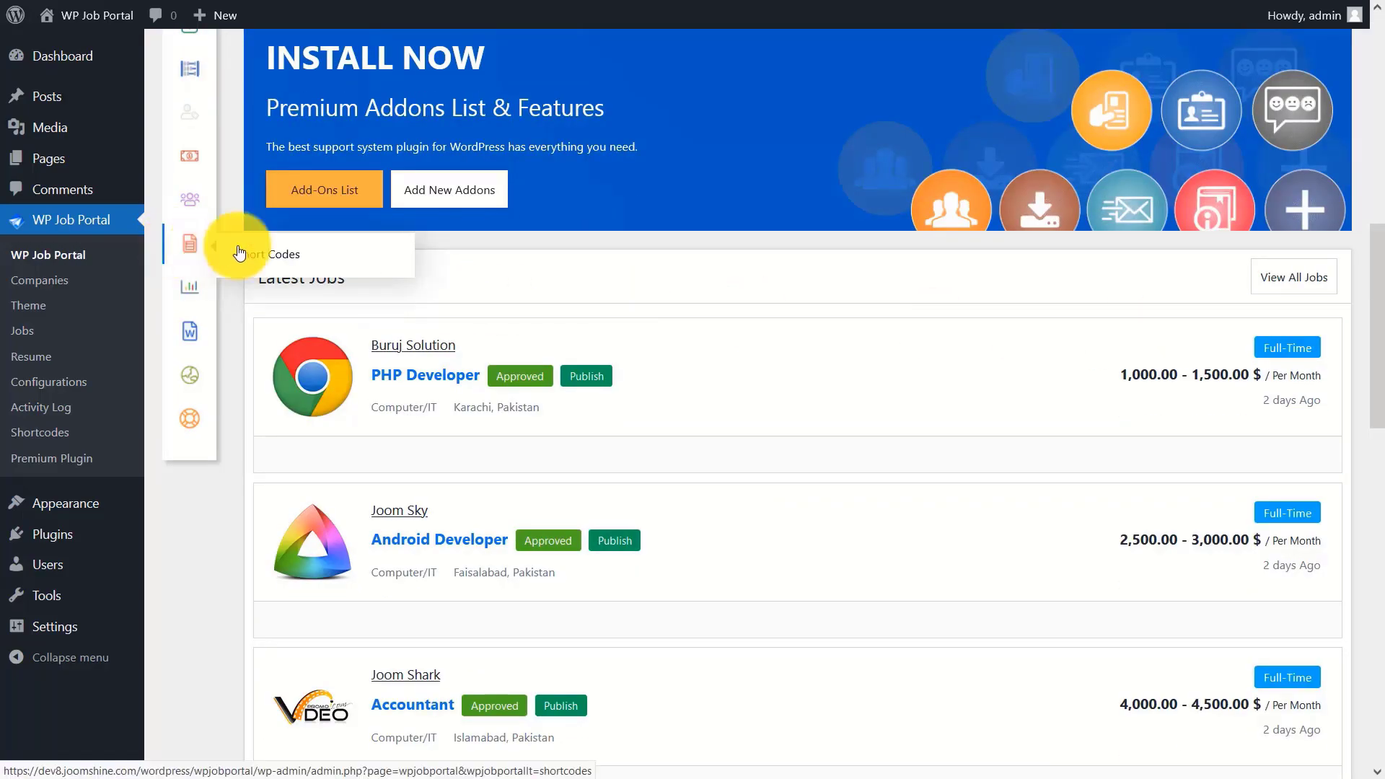
pyautogui.click(260, 256)
pyautogui.moveTo(1377, 101); pyautogui.dragTo(1251, 197)
pyautogui.moveTo(263, 320); pyautogui.dragTo(395, 319)
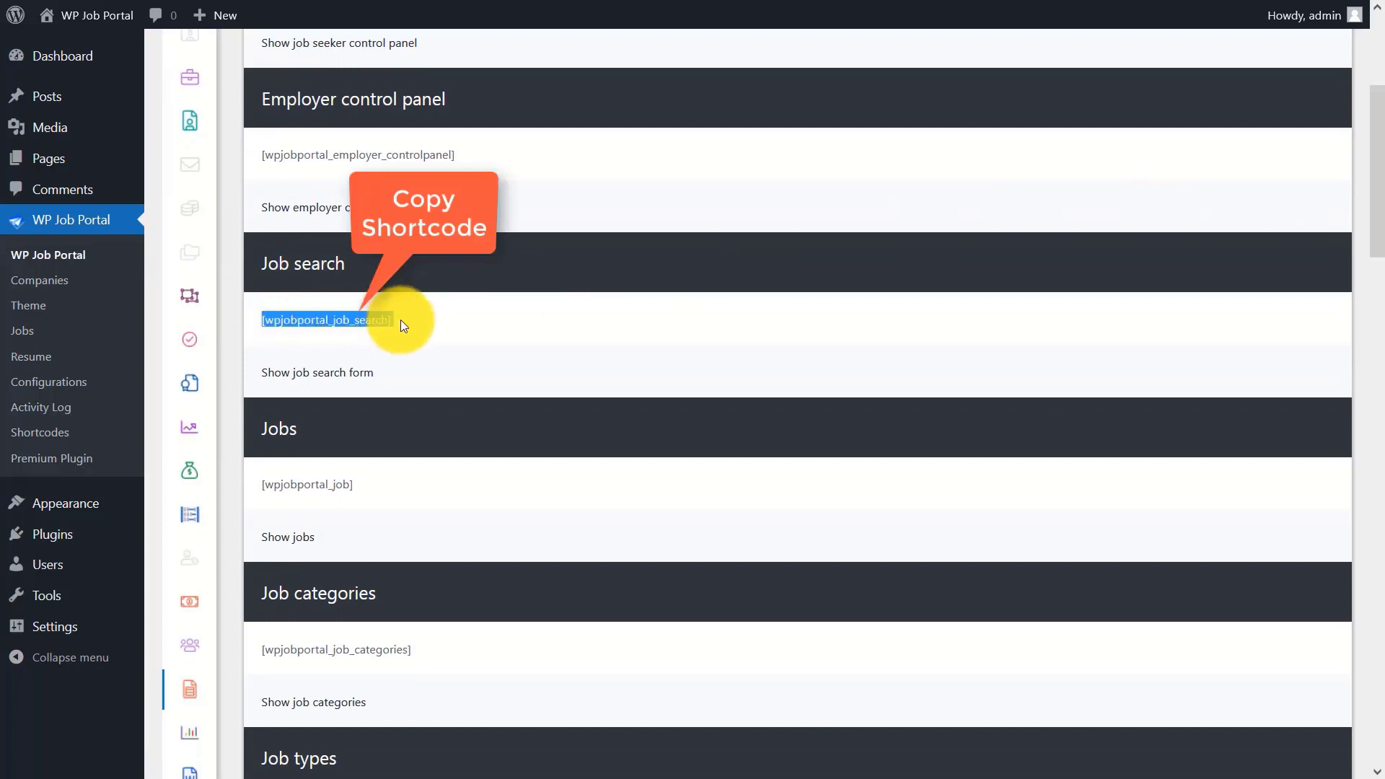
pyautogui.rightClick(335, 319)
pyautogui.click(380, 334)
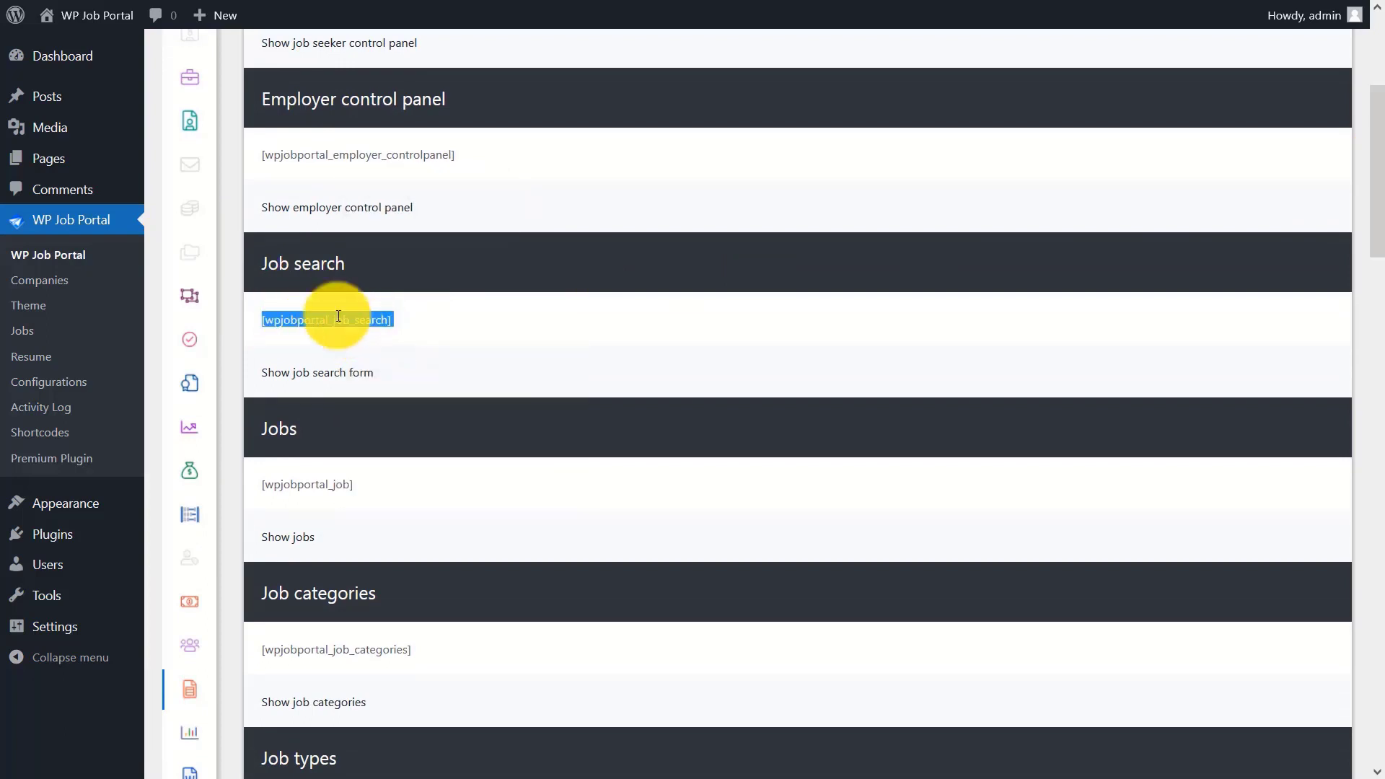
pyautogui.moveTo(49, 160)
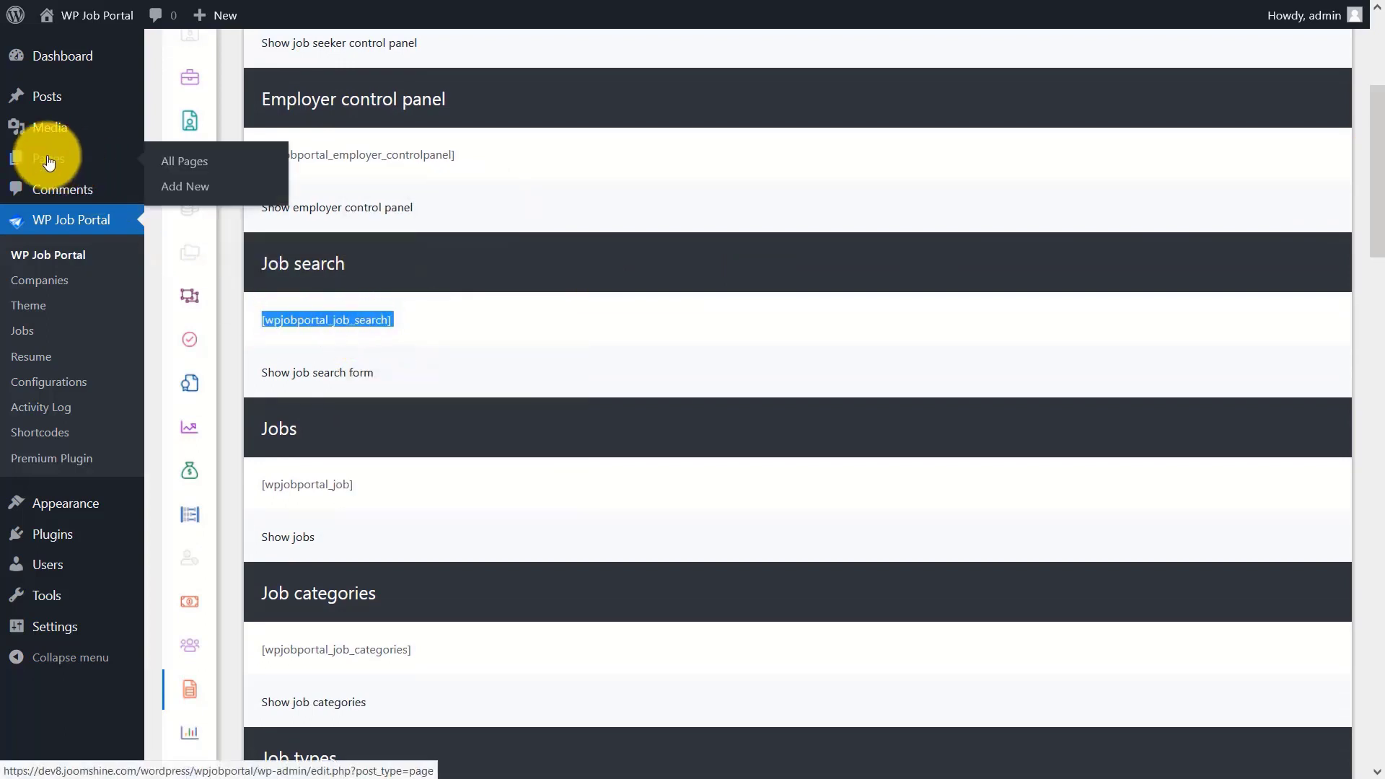
pyautogui.click(49, 160)
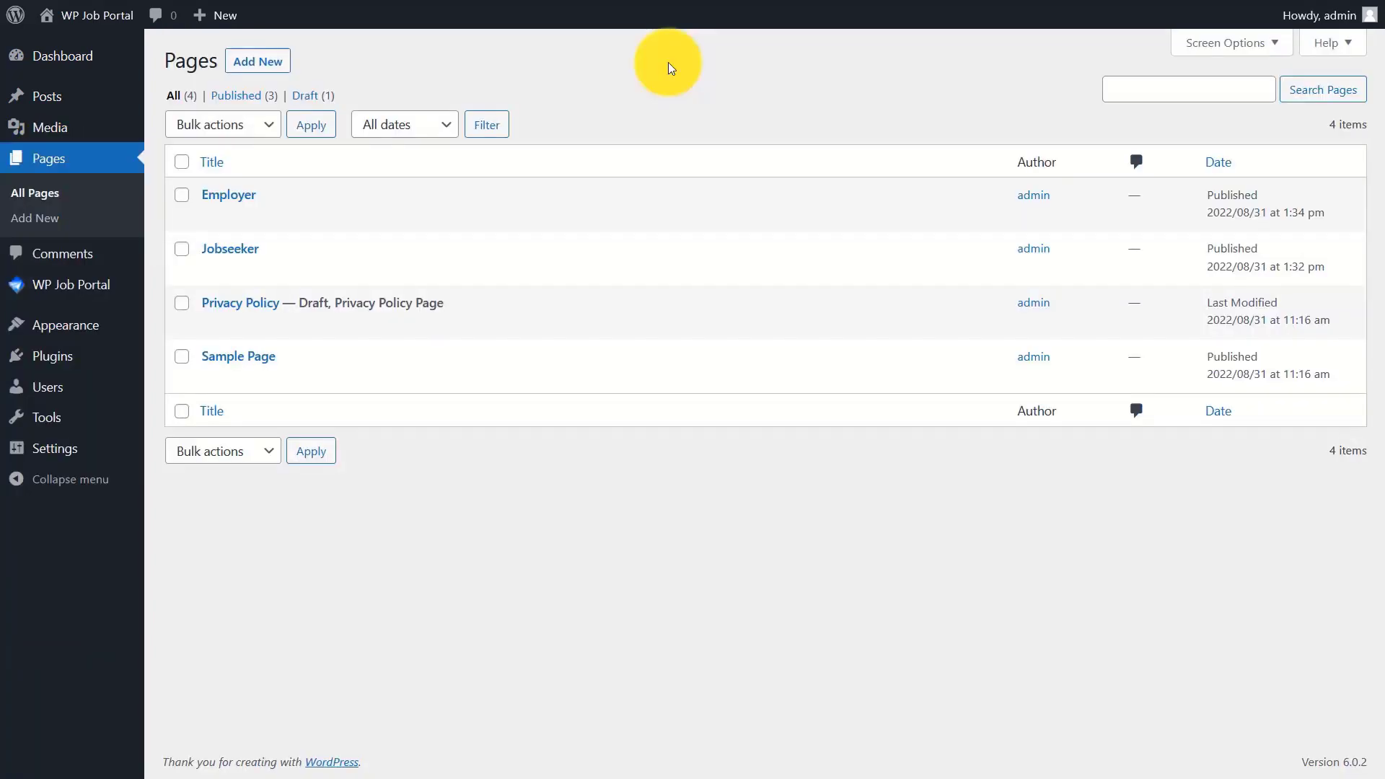
# - Start a new page titled 'Job Search'
pyautogui.click(262, 59)
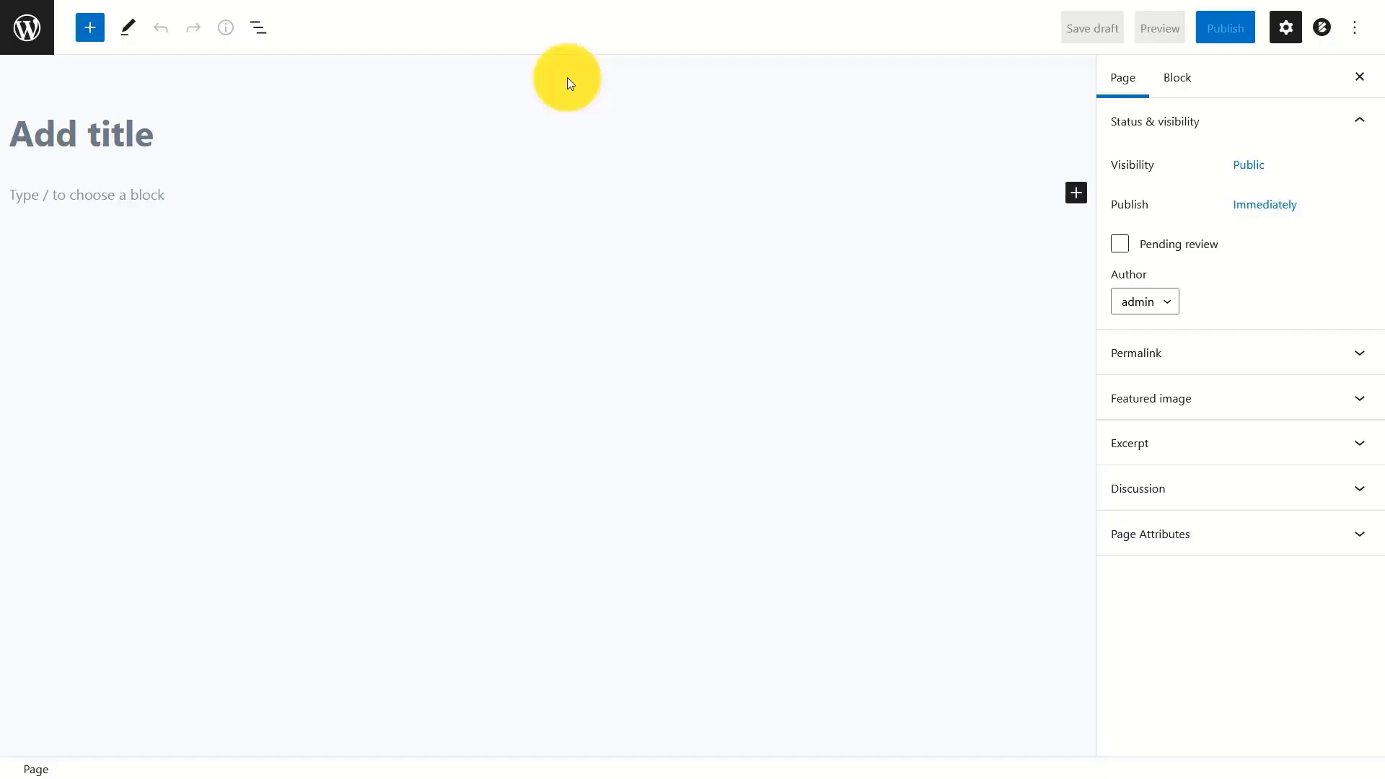
pyautogui.click(385, 140)
pyautogui.write('Job Search')
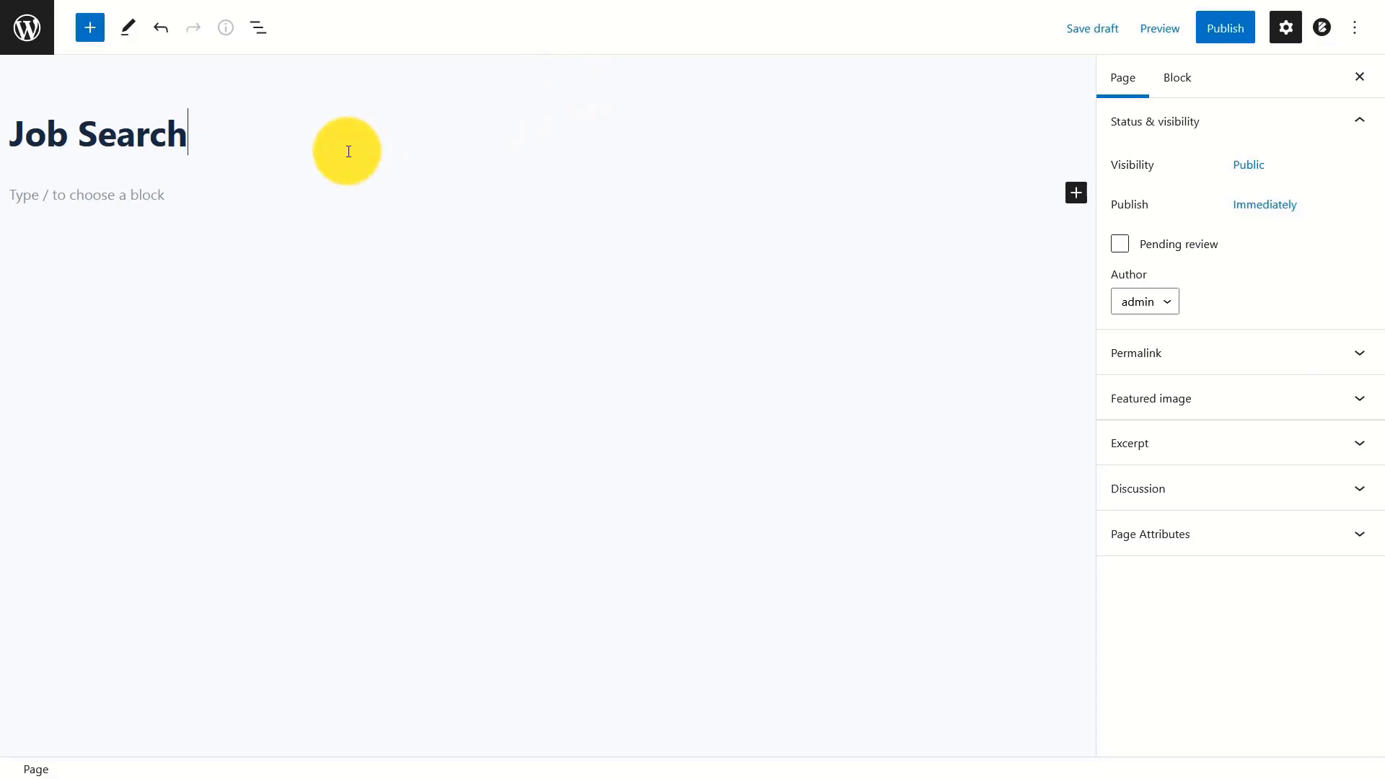
# - Paste the [wpjobportal_job_search] shortcode as the page content and publish it
pyautogui.click(297, 195)
pyautogui.rightClick(297, 197)
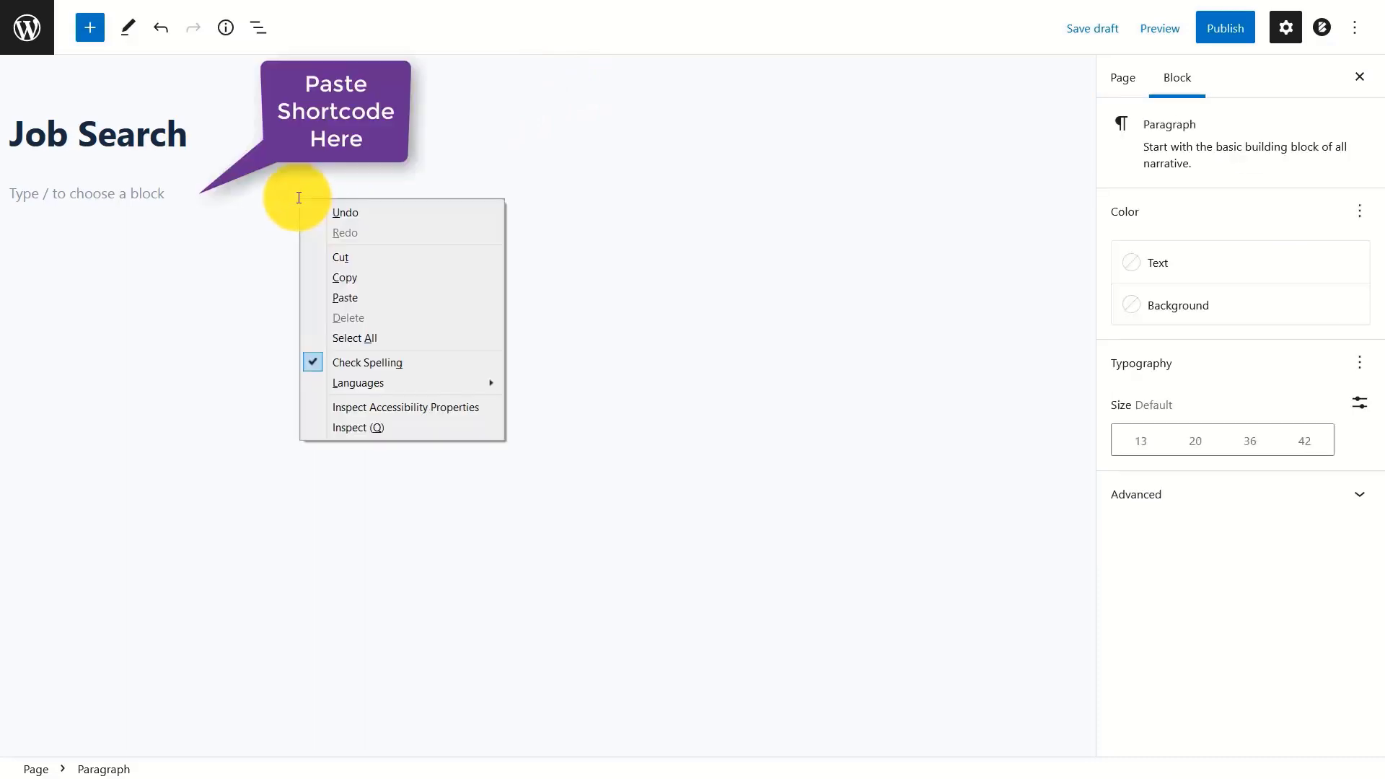
pyautogui.click(343, 295)
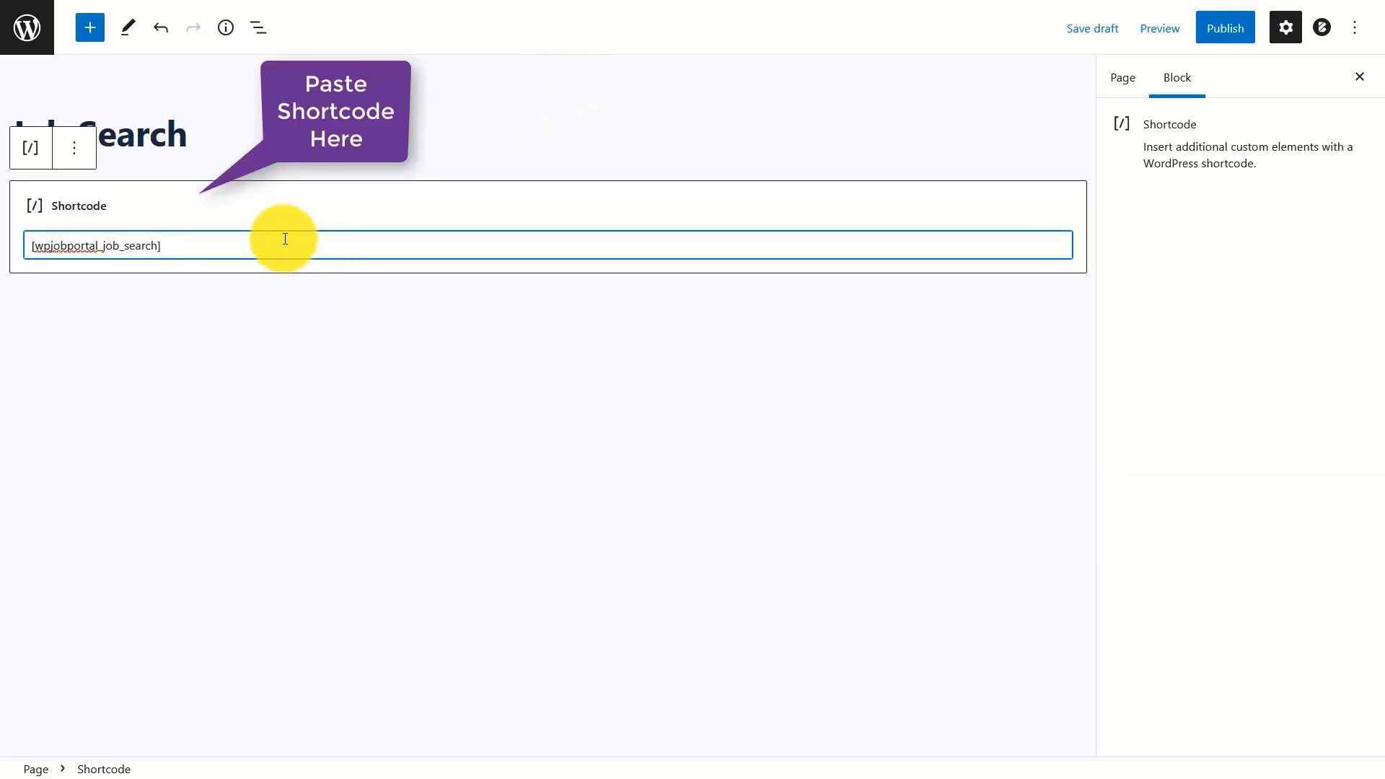
pyautogui.click(1229, 33)
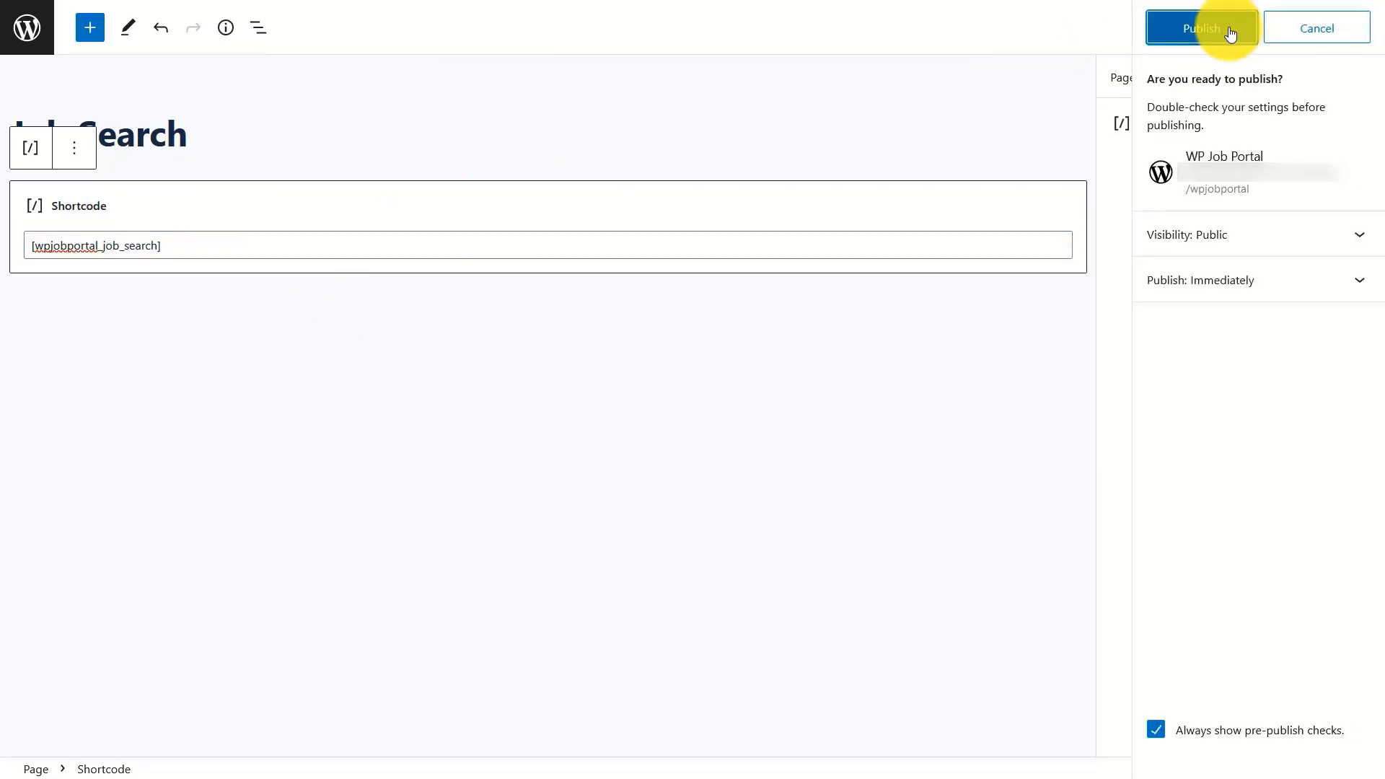
pyautogui.click(1229, 32)
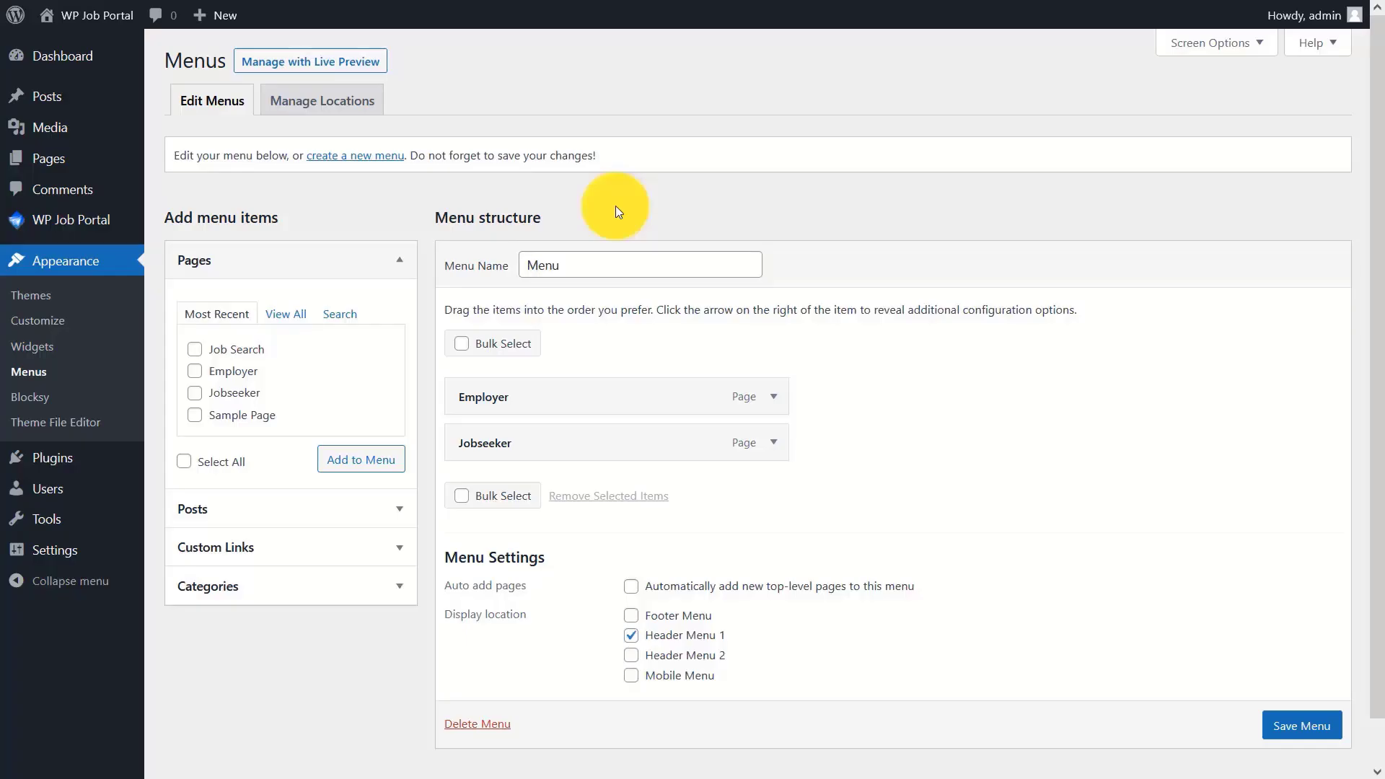
# - Add the Job Search page as the third menu item after Jobseeker and save the Menu
pyautogui.click(194, 349)
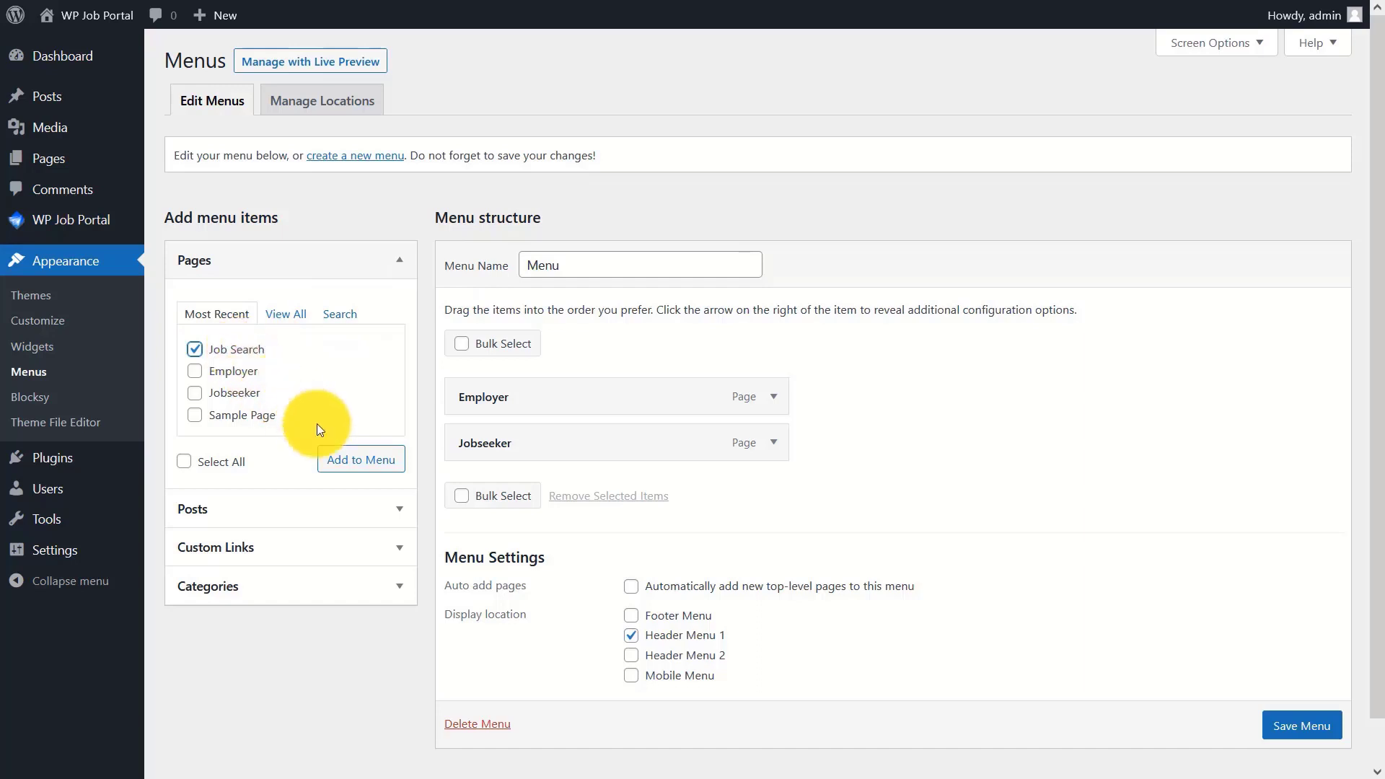
pyautogui.click(354, 460)
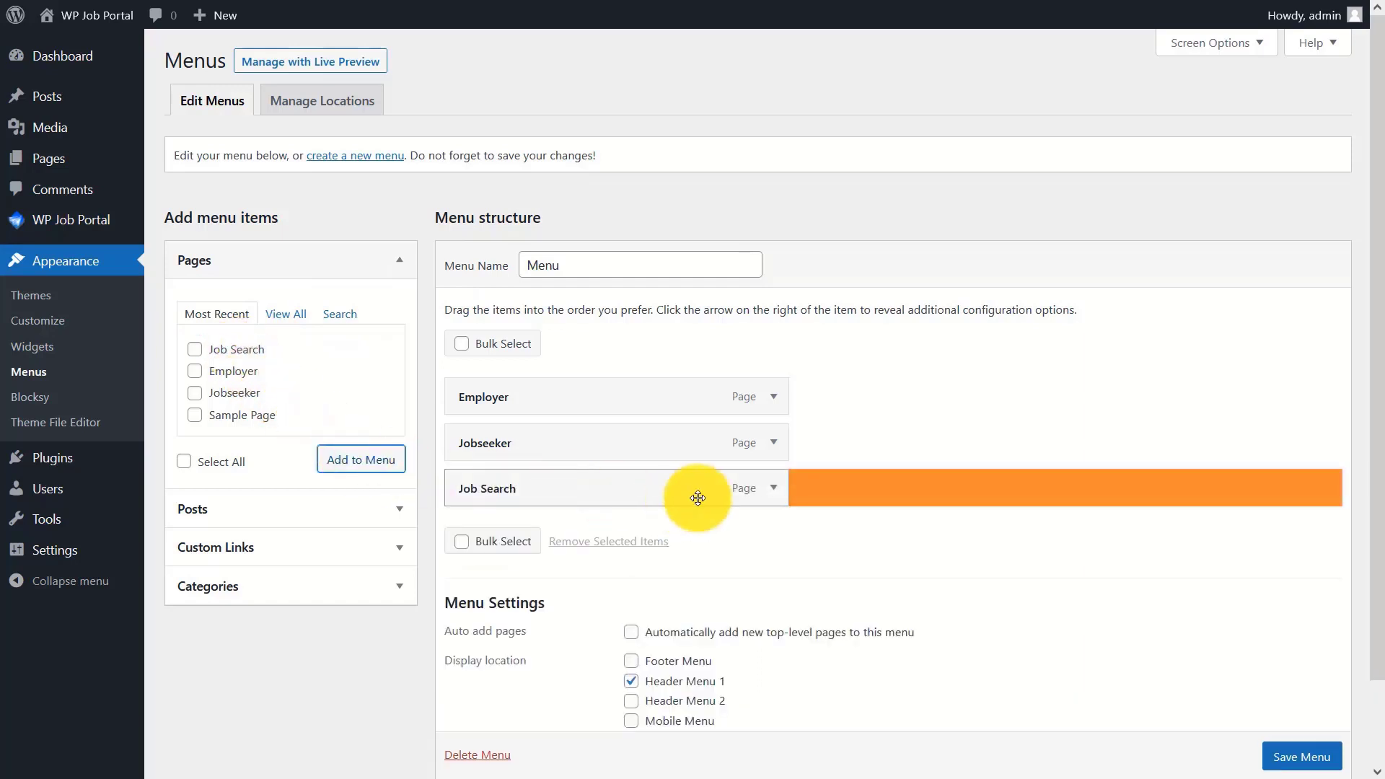
pyautogui.scroll(-2, 697, 498)
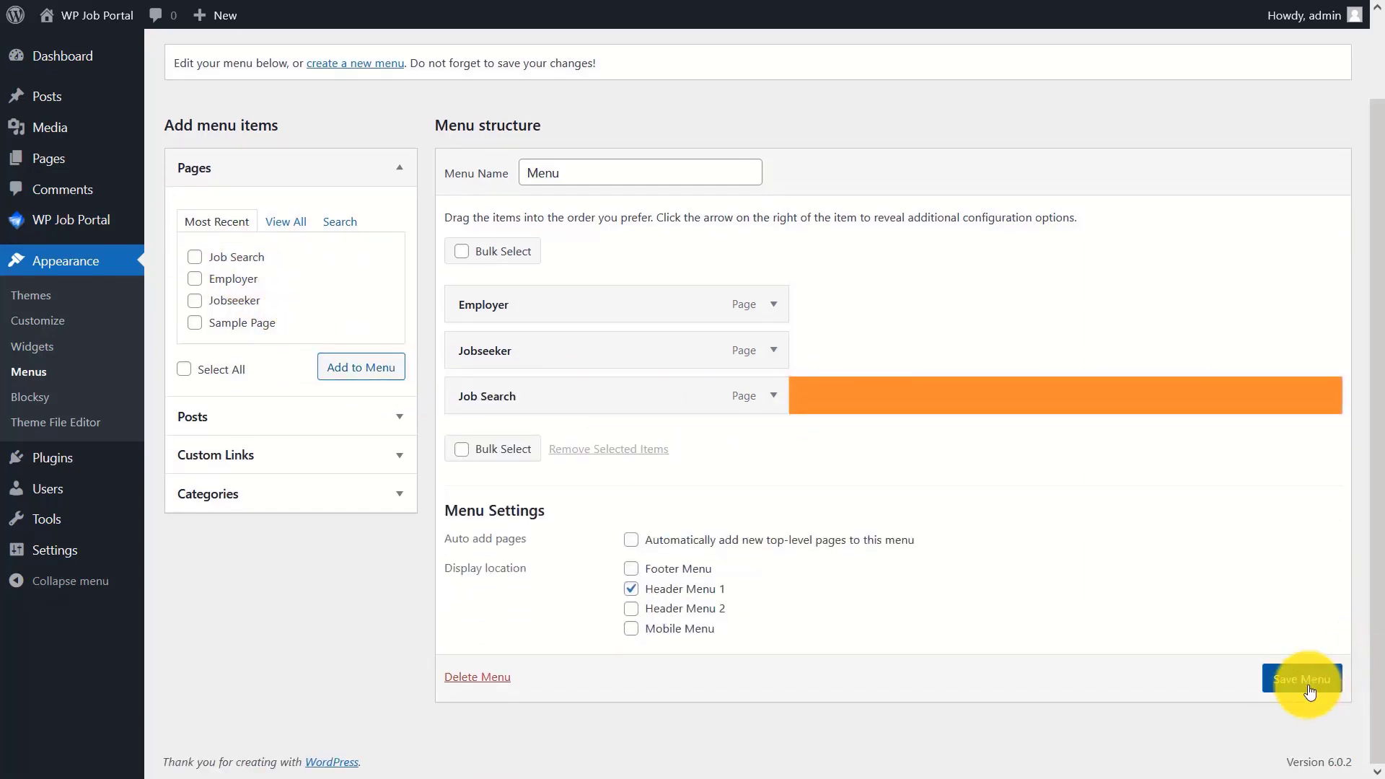
pyautogui.click(1309, 689)
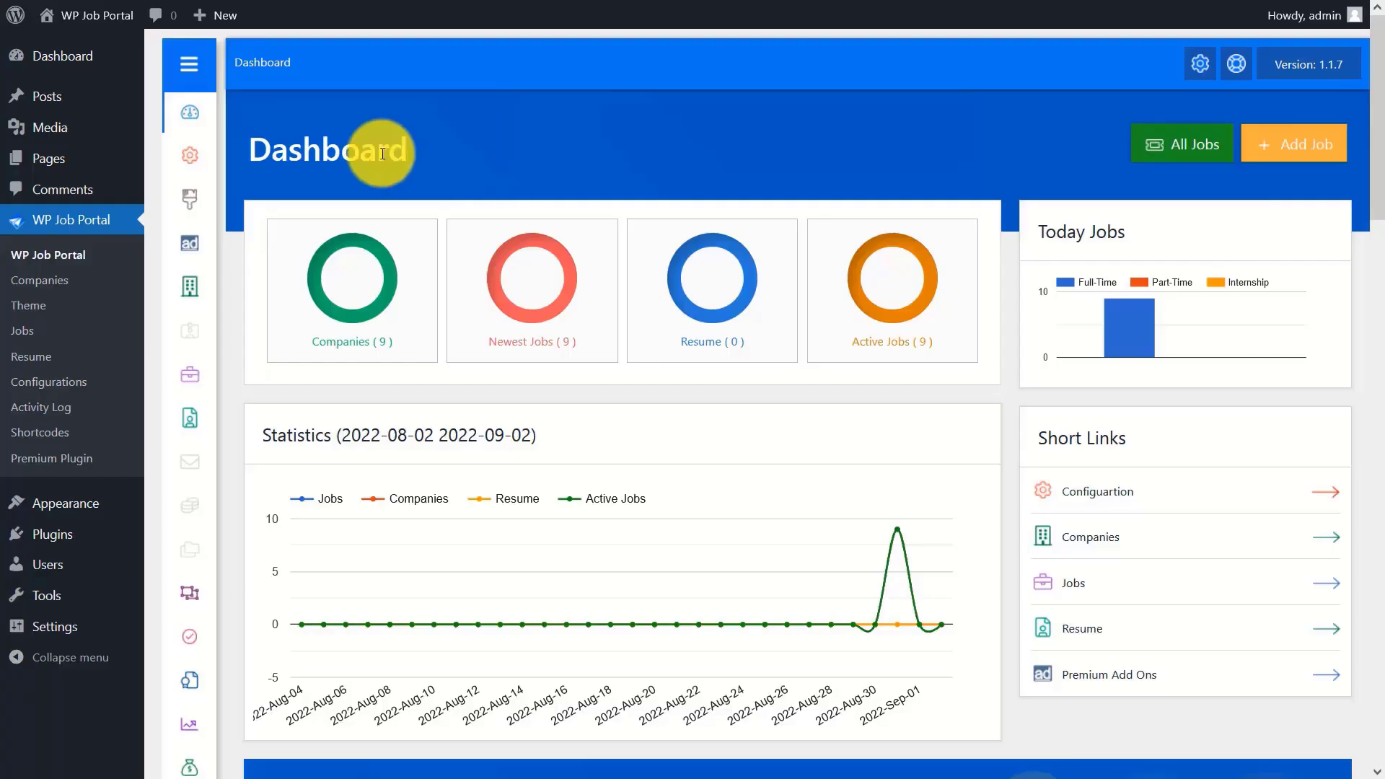
pyautogui.click(190, 155)
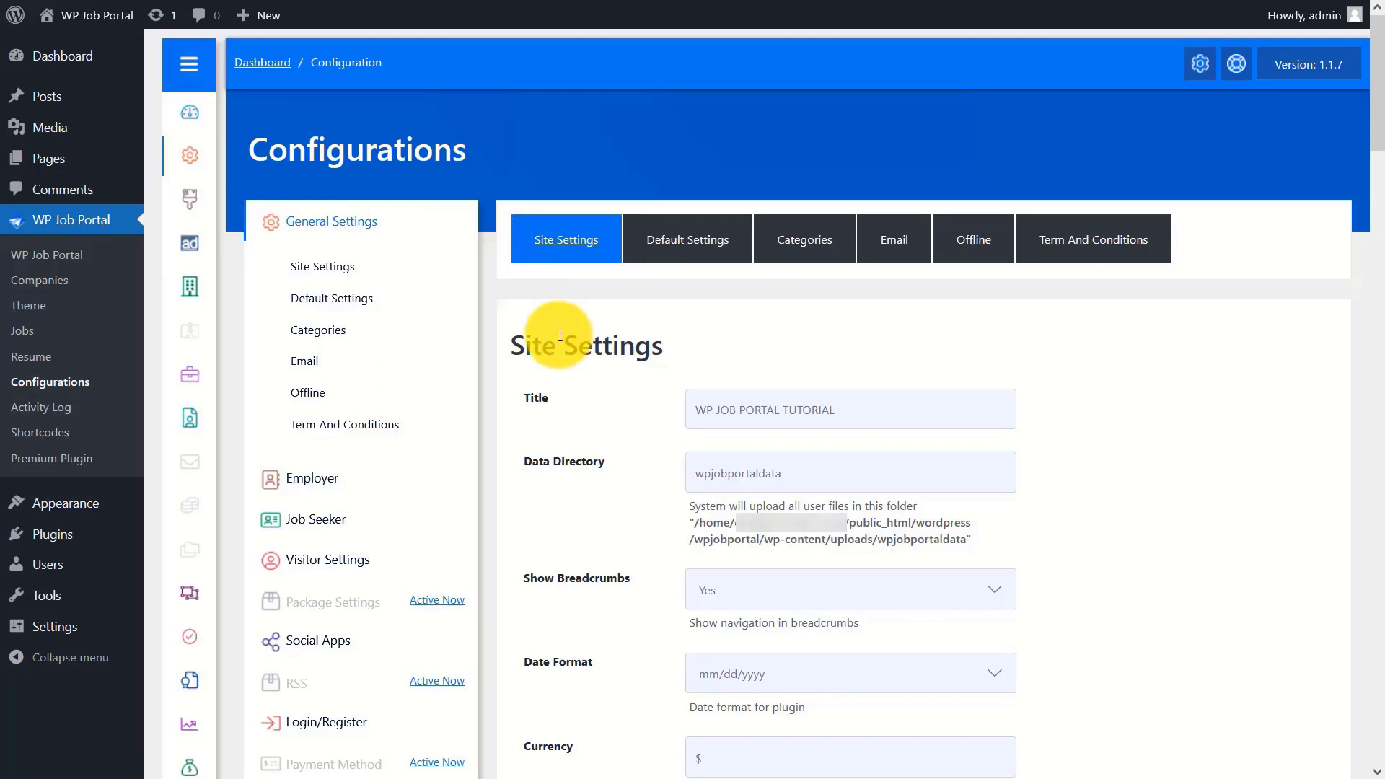
pyautogui.click(886, 400)
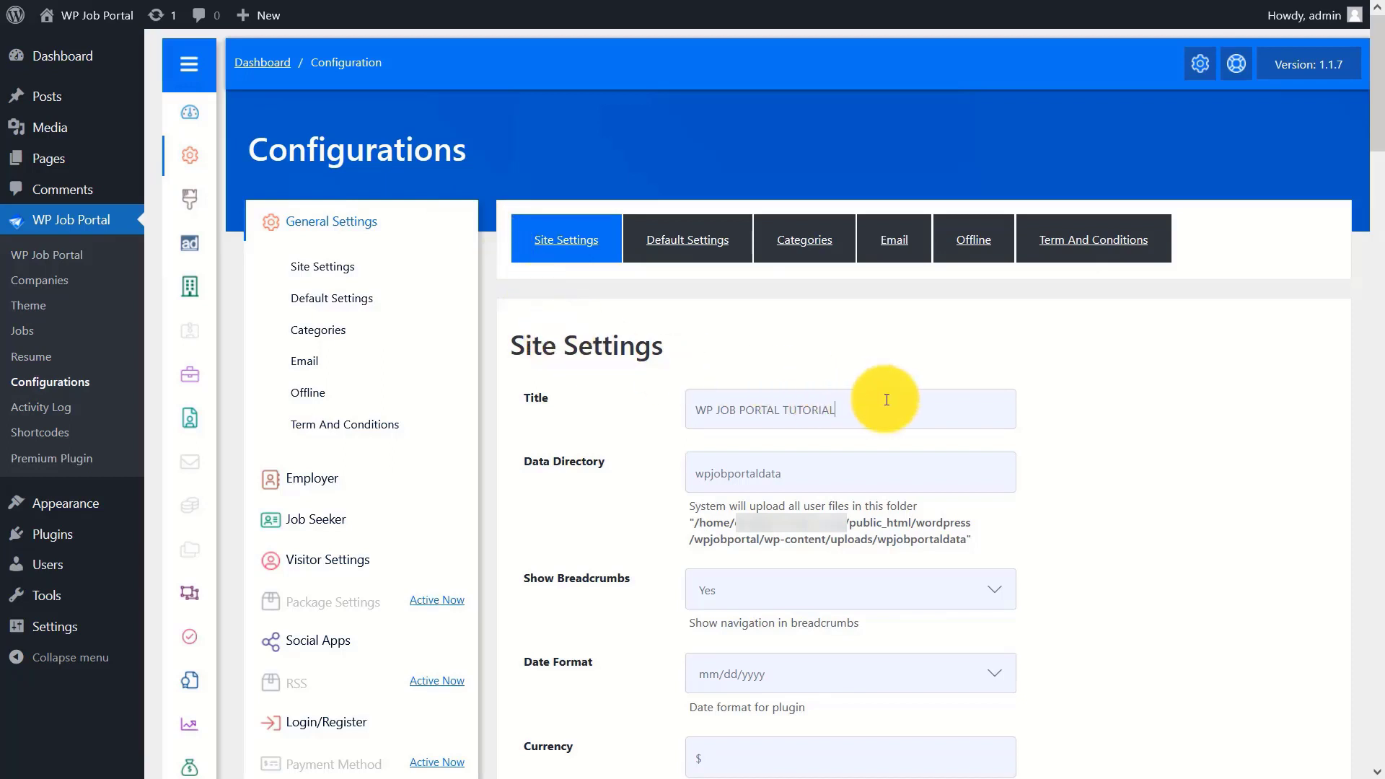
pyautogui.click(827, 464)
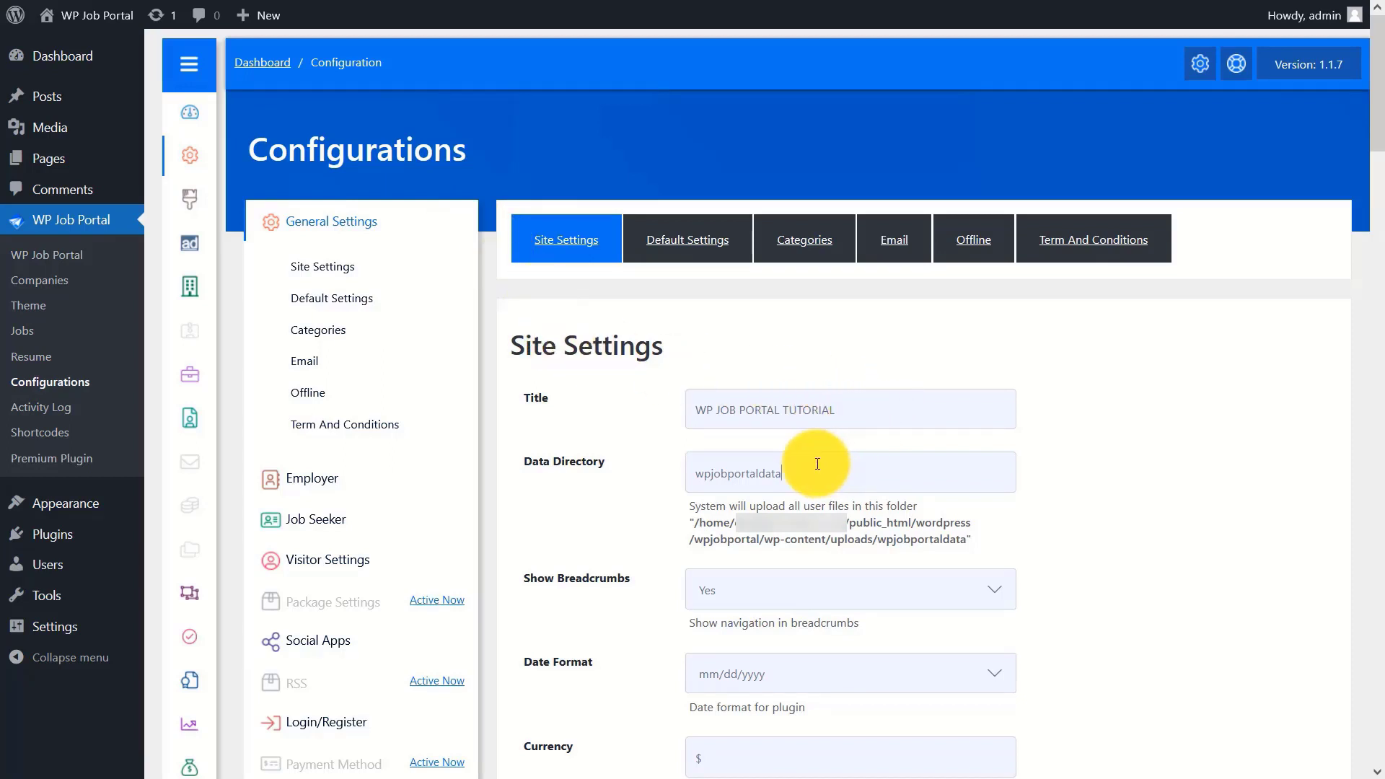
pyautogui.moveTo(1374, 51); pyautogui.dragTo(1375, 134)
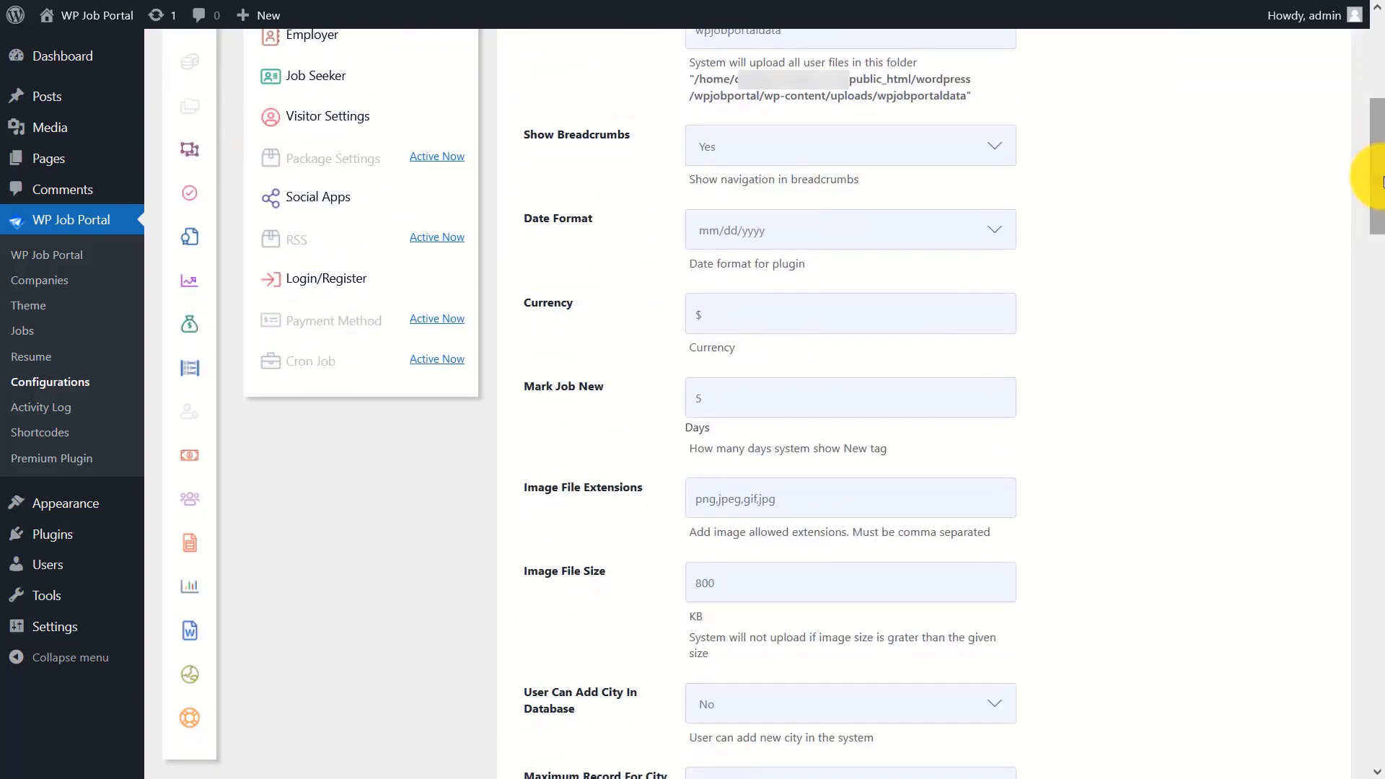
pyautogui.click(806, 148)
pyautogui.click(790, 176)
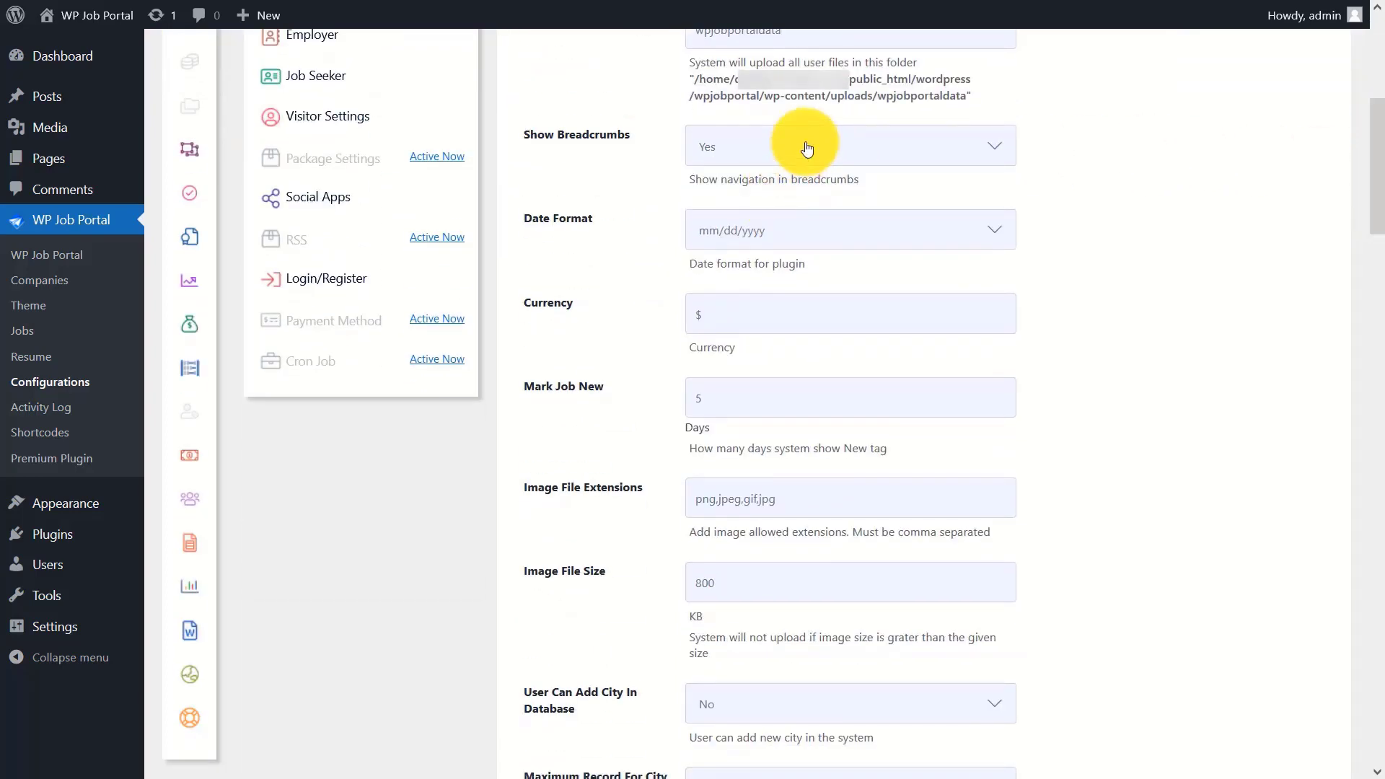
pyautogui.click(793, 230)
pyautogui.click(778, 288)
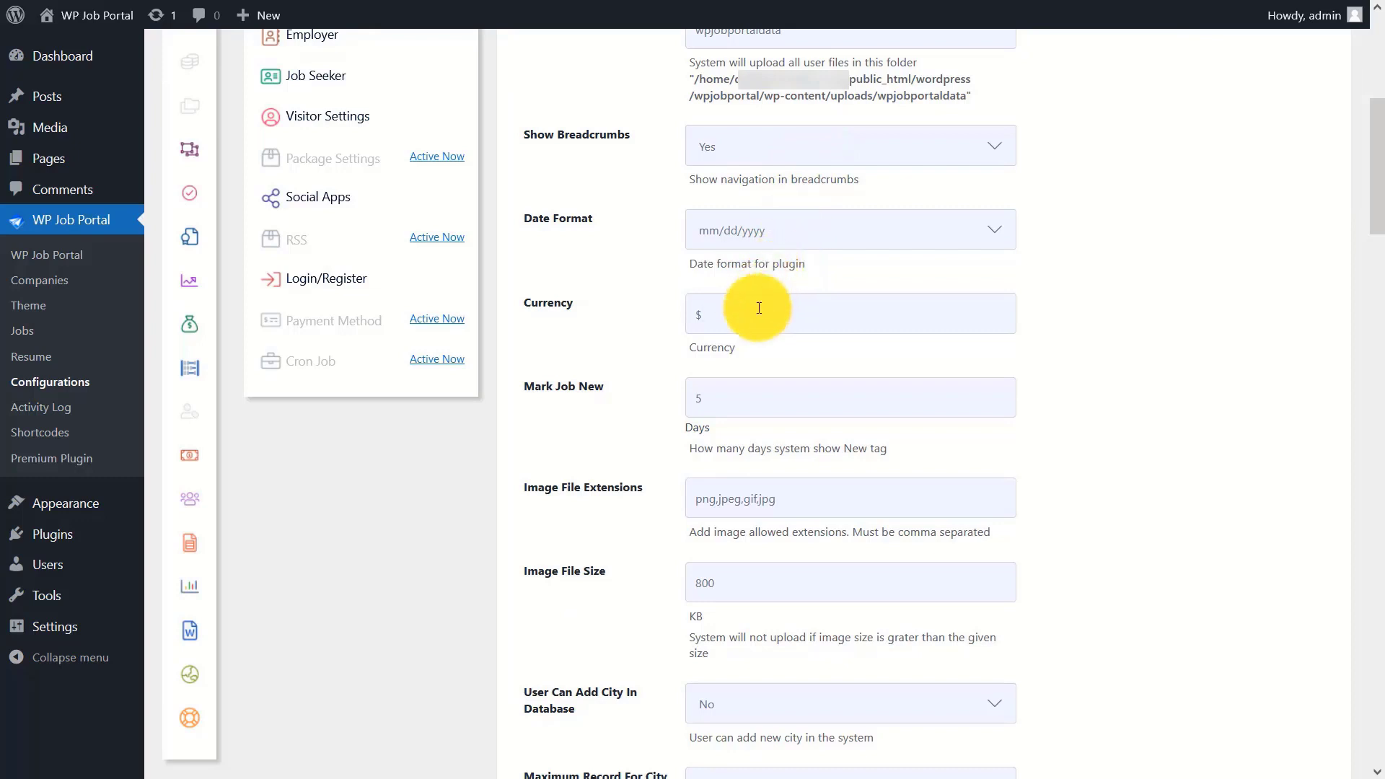
pyautogui.click(745, 400)
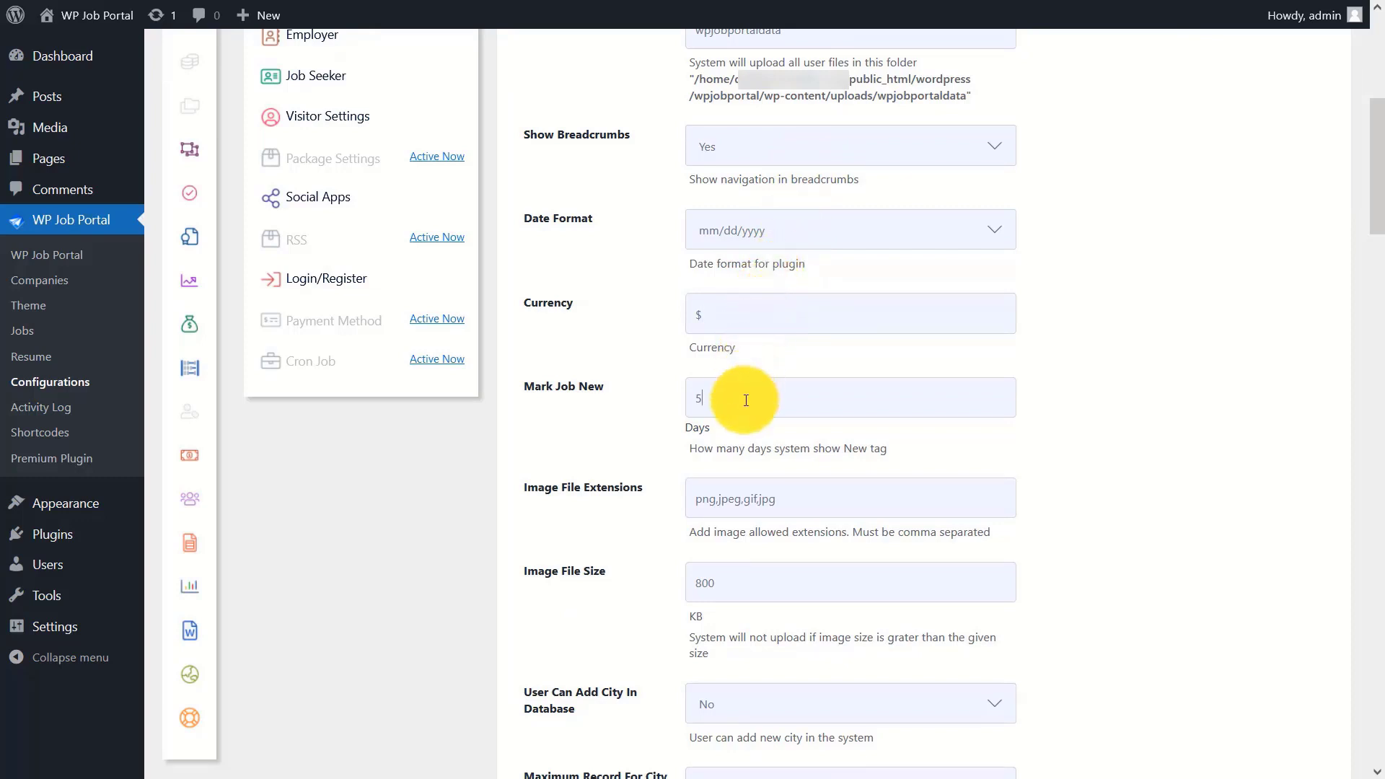
pyautogui.moveTo(1374, 148); pyautogui.dragTo(1368, 212)
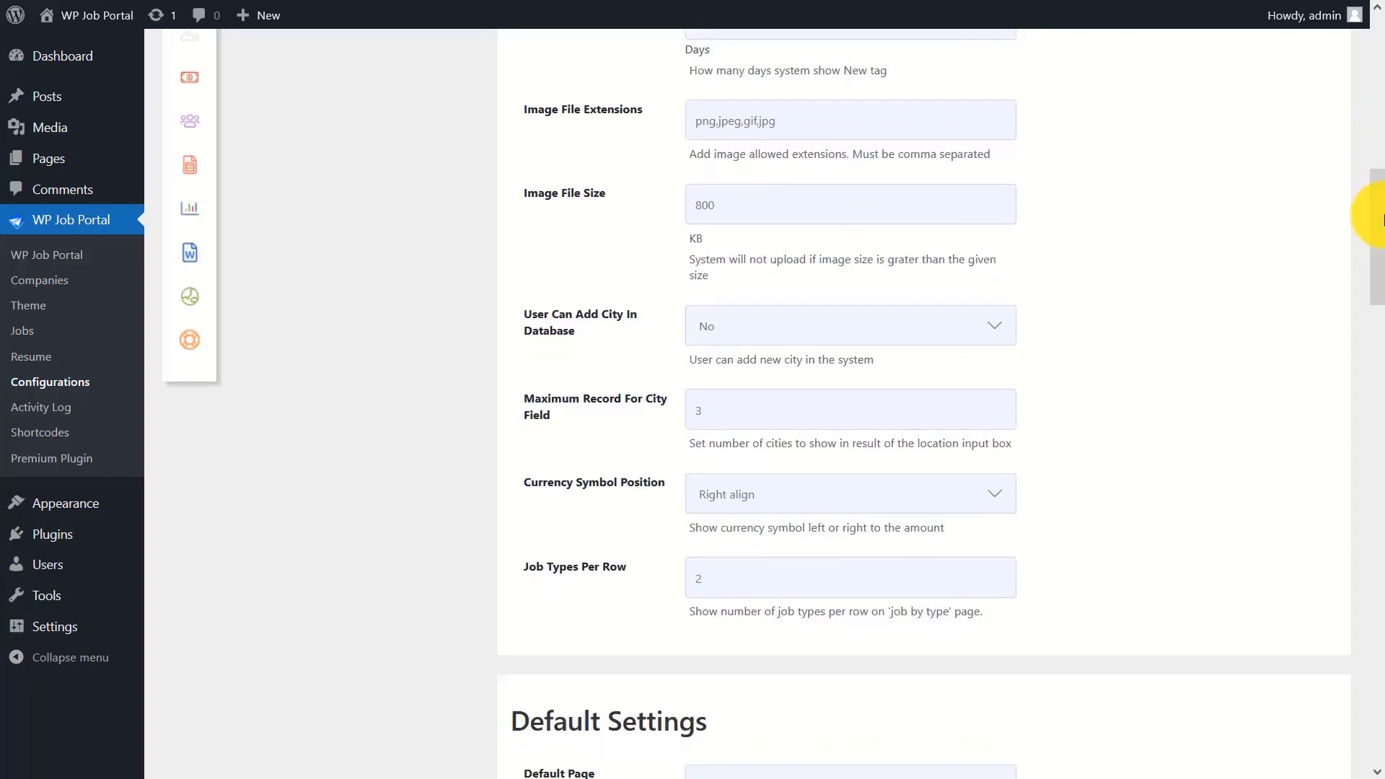
pyautogui.click(834, 130)
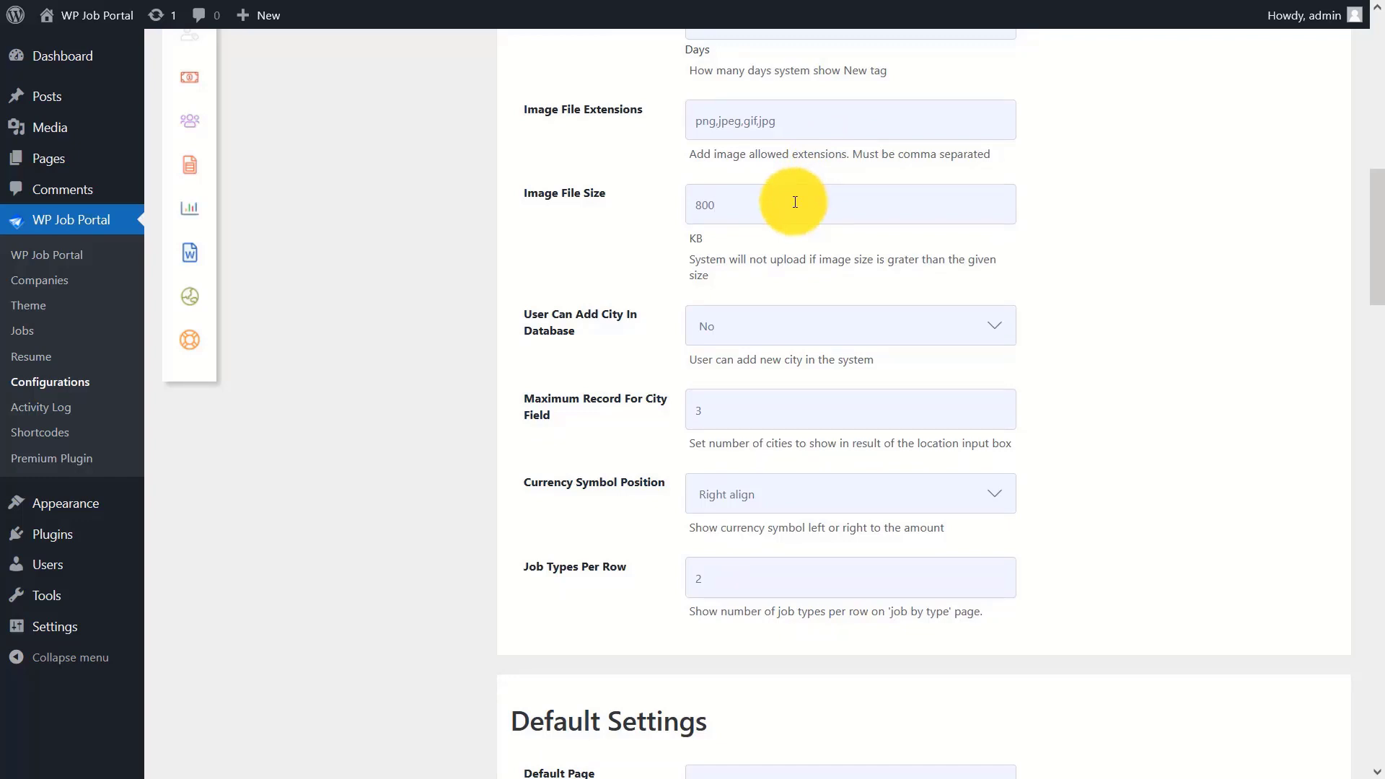
pyautogui.click(779, 326)
pyautogui.click(758, 388)
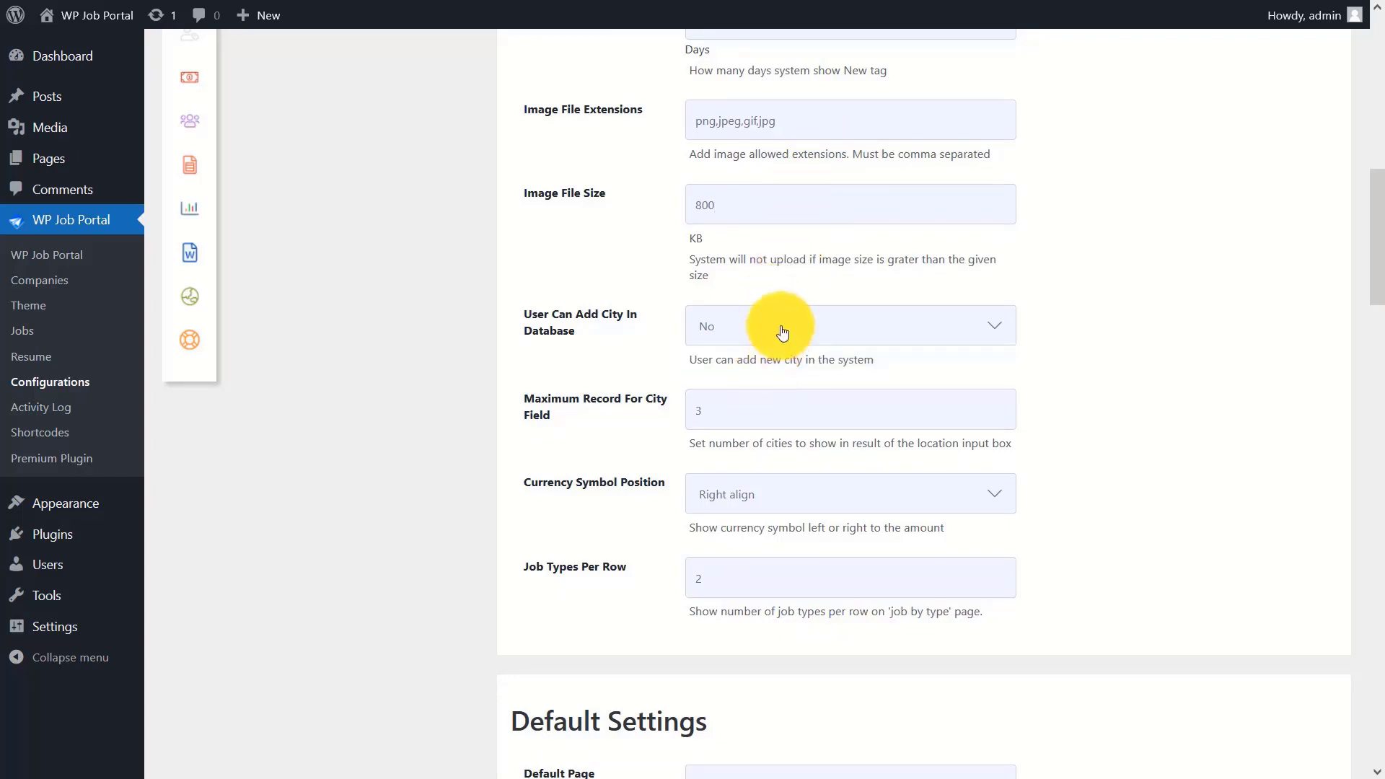
pyautogui.click(767, 411)
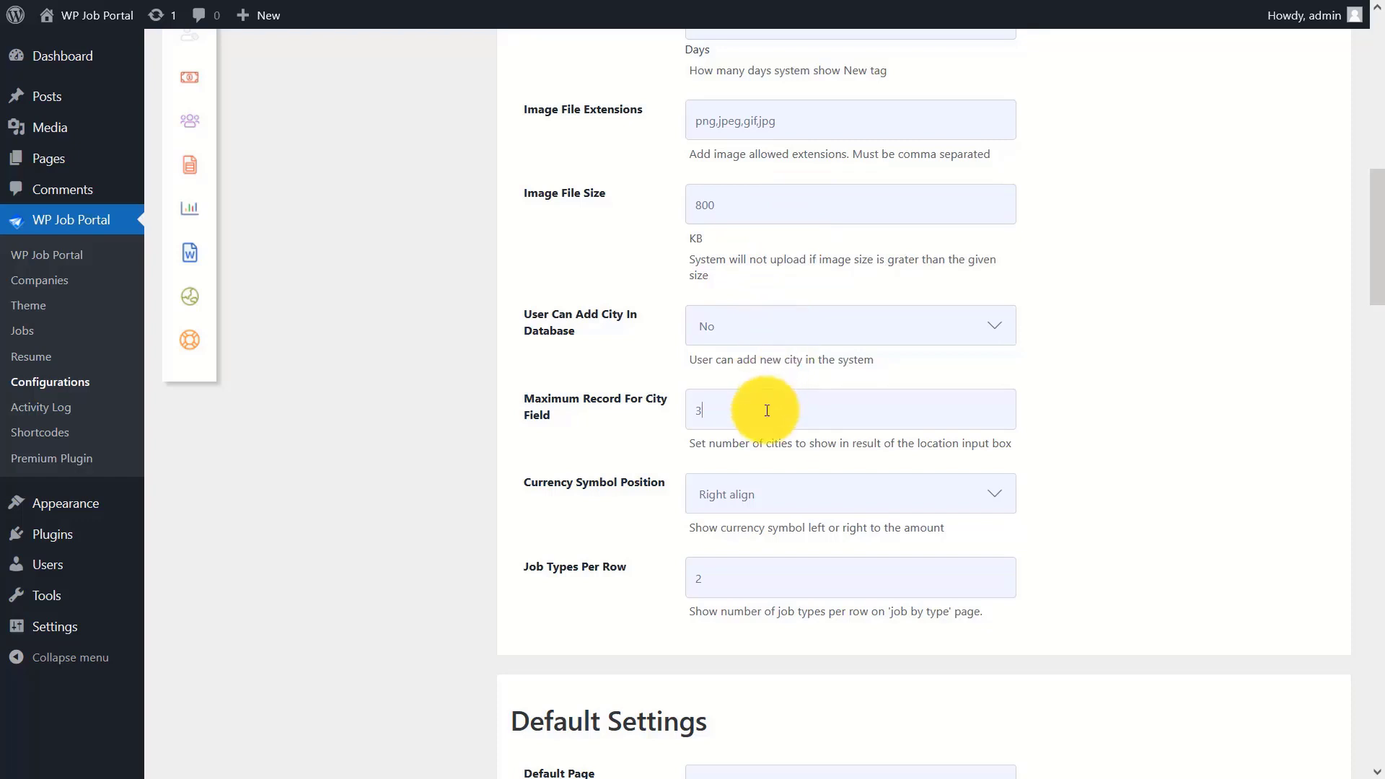
pyautogui.click(802, 490)
pyautogui.click(802, 514)
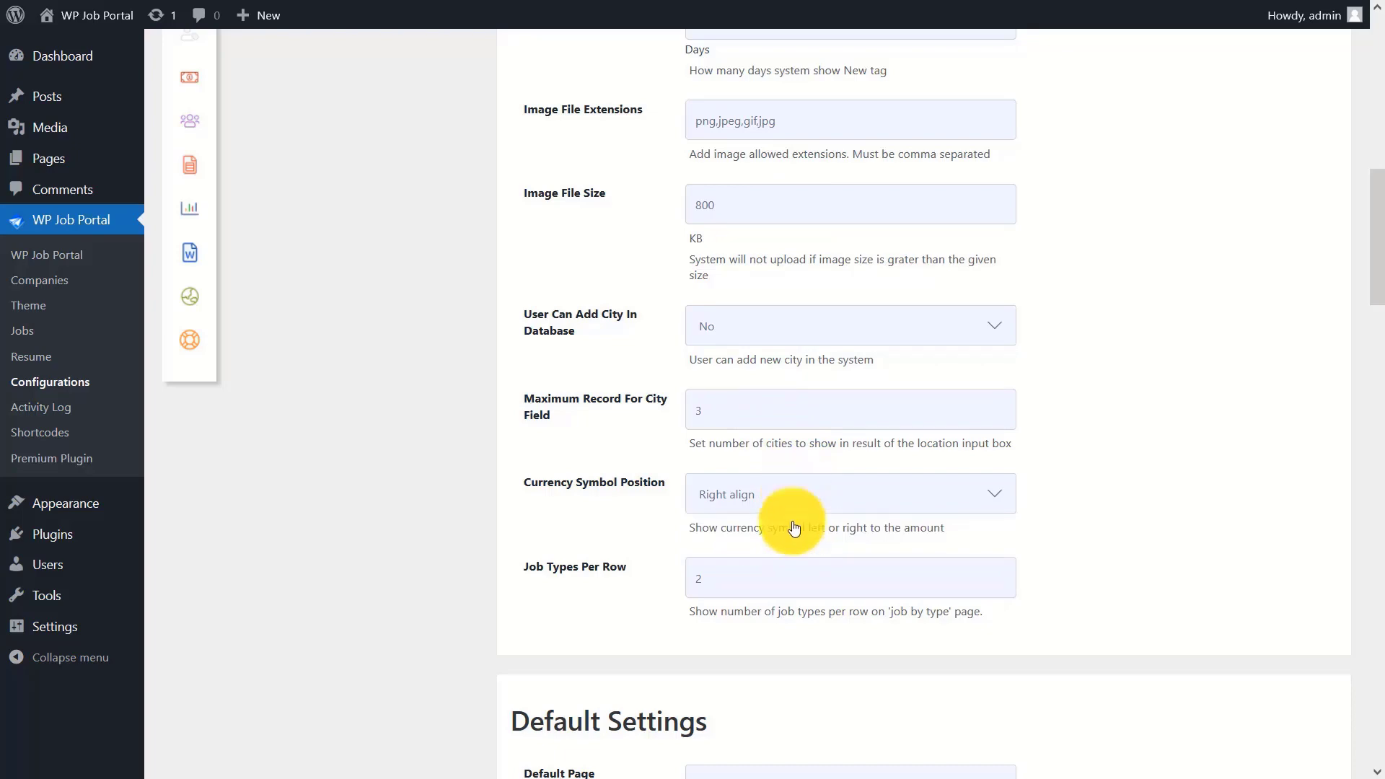
pyautogui.click(777, 580)
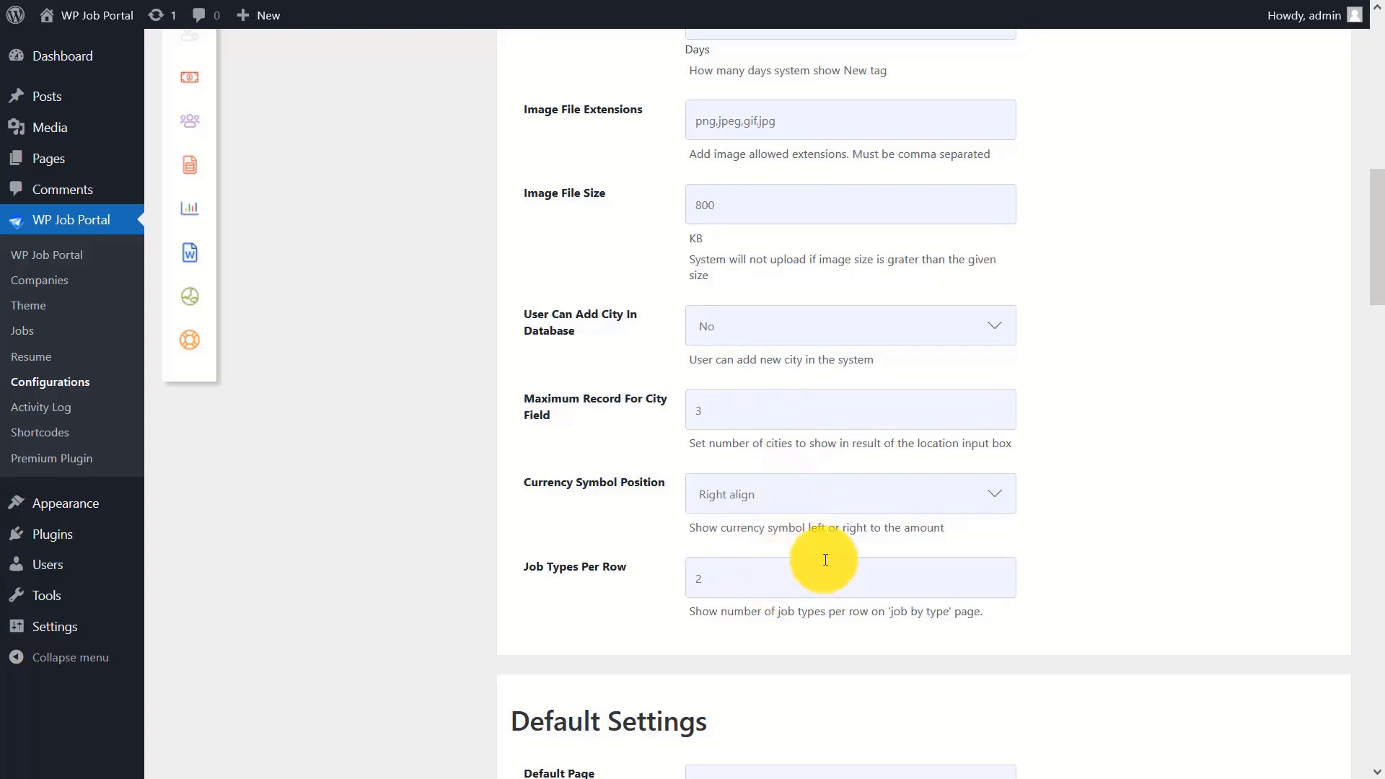
pyautogui.moveTo(1378, 252); pyautogui.dragTo(1379, 365)
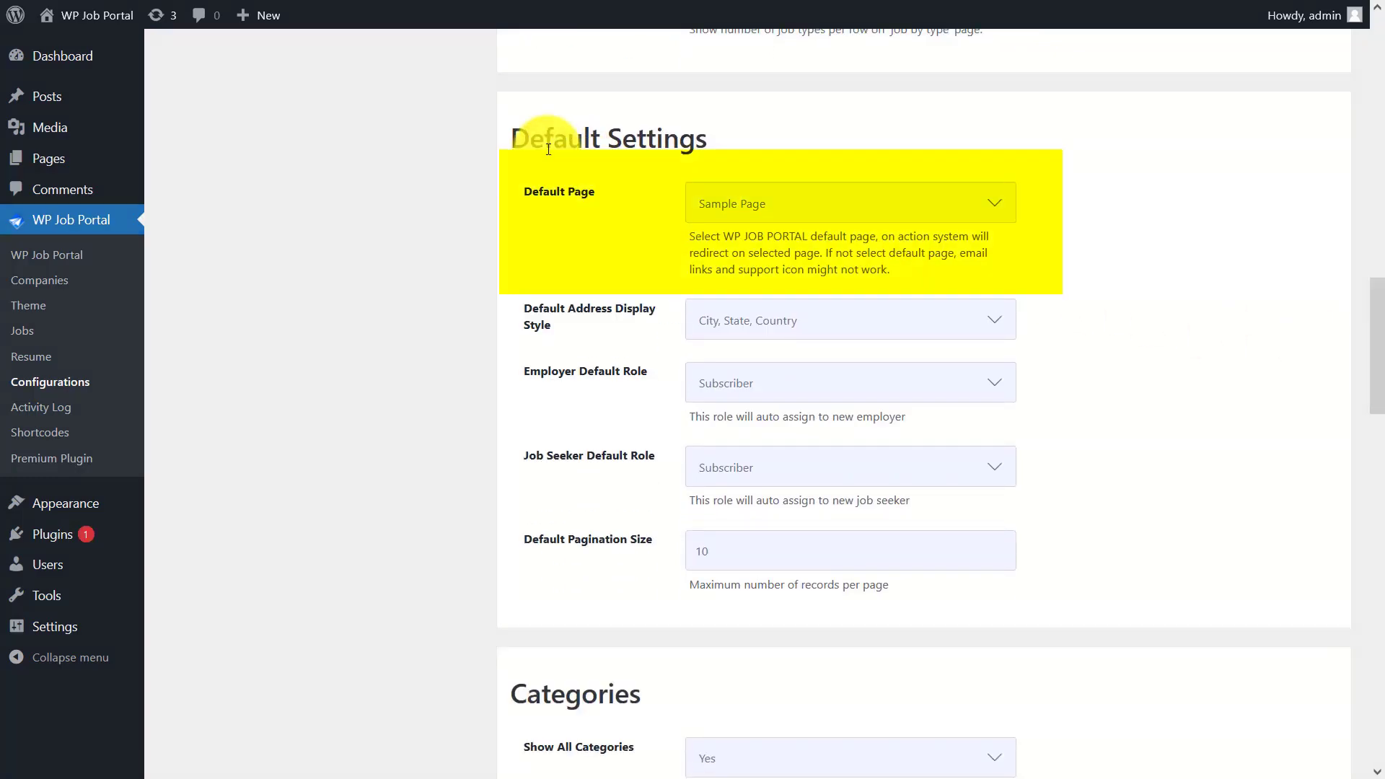
# - Set the Default Page to Jobseeker and keep addresses shown as City, State, Country
pyautogui.click(843, 204)
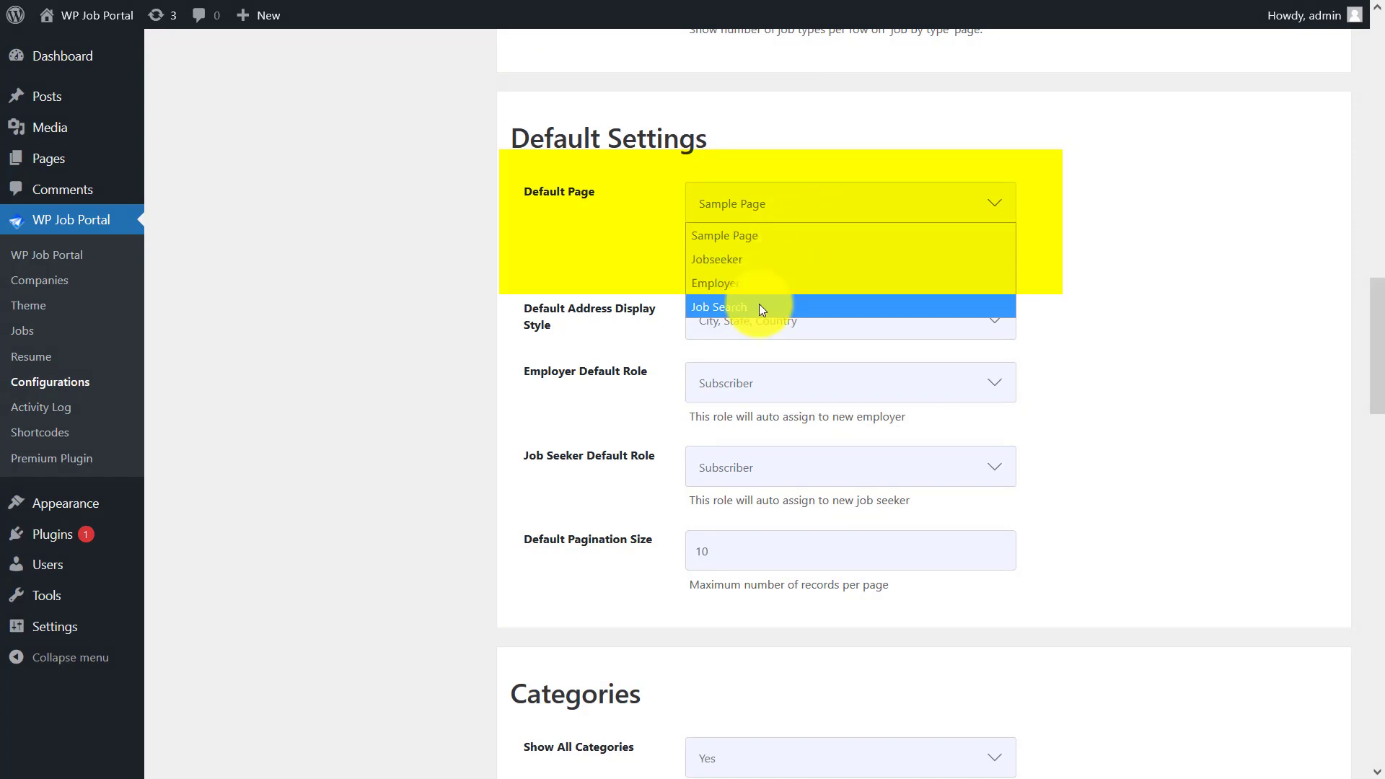
pyautogui.click(763, 258)
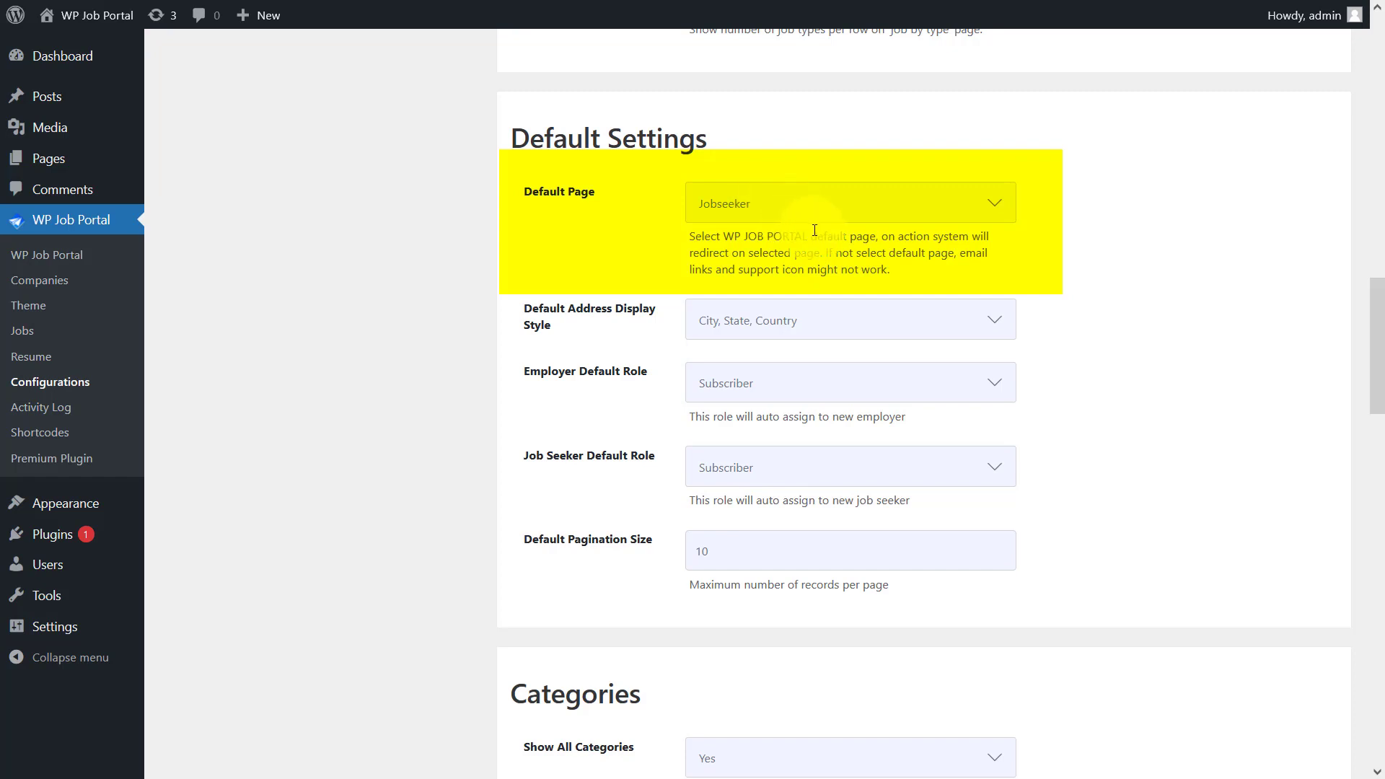
pyautogui.click(798, 318)
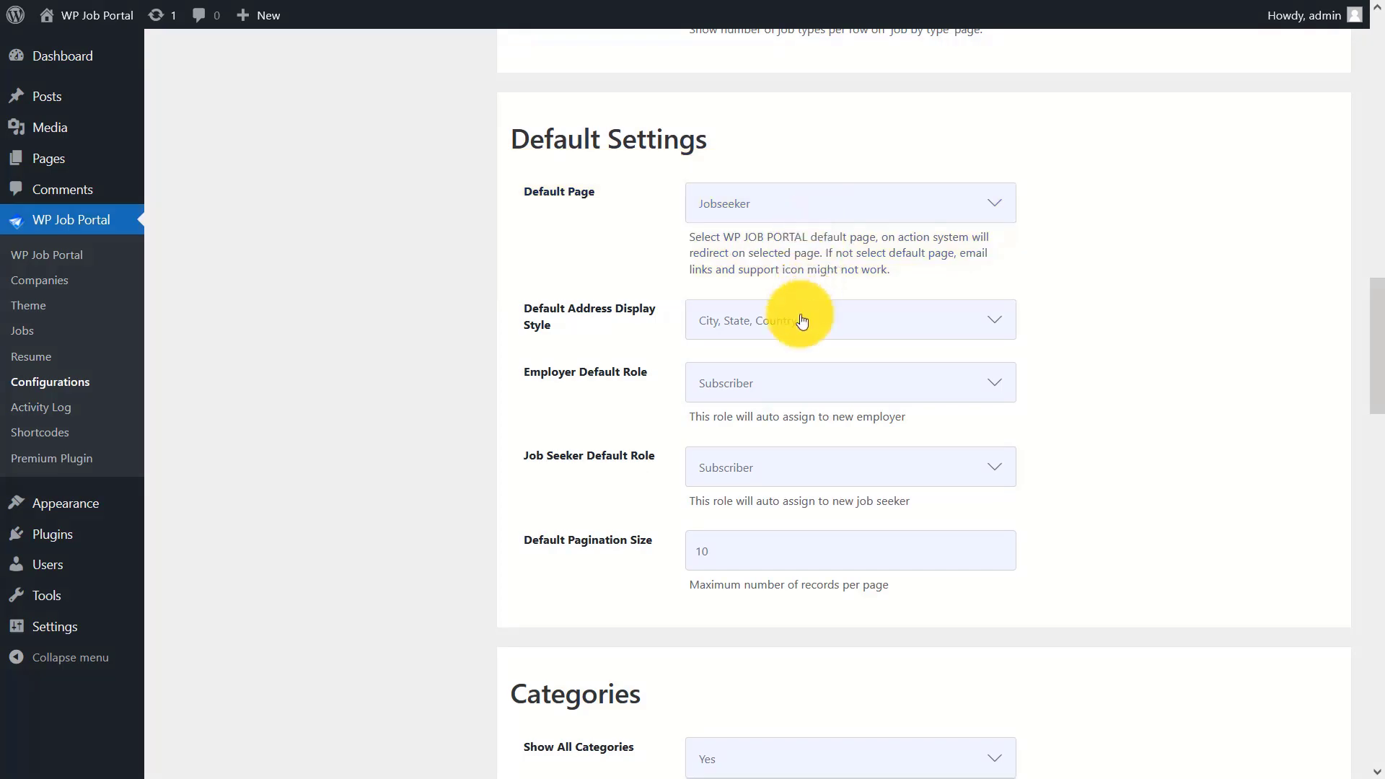
pyautogui.click(810, 323)
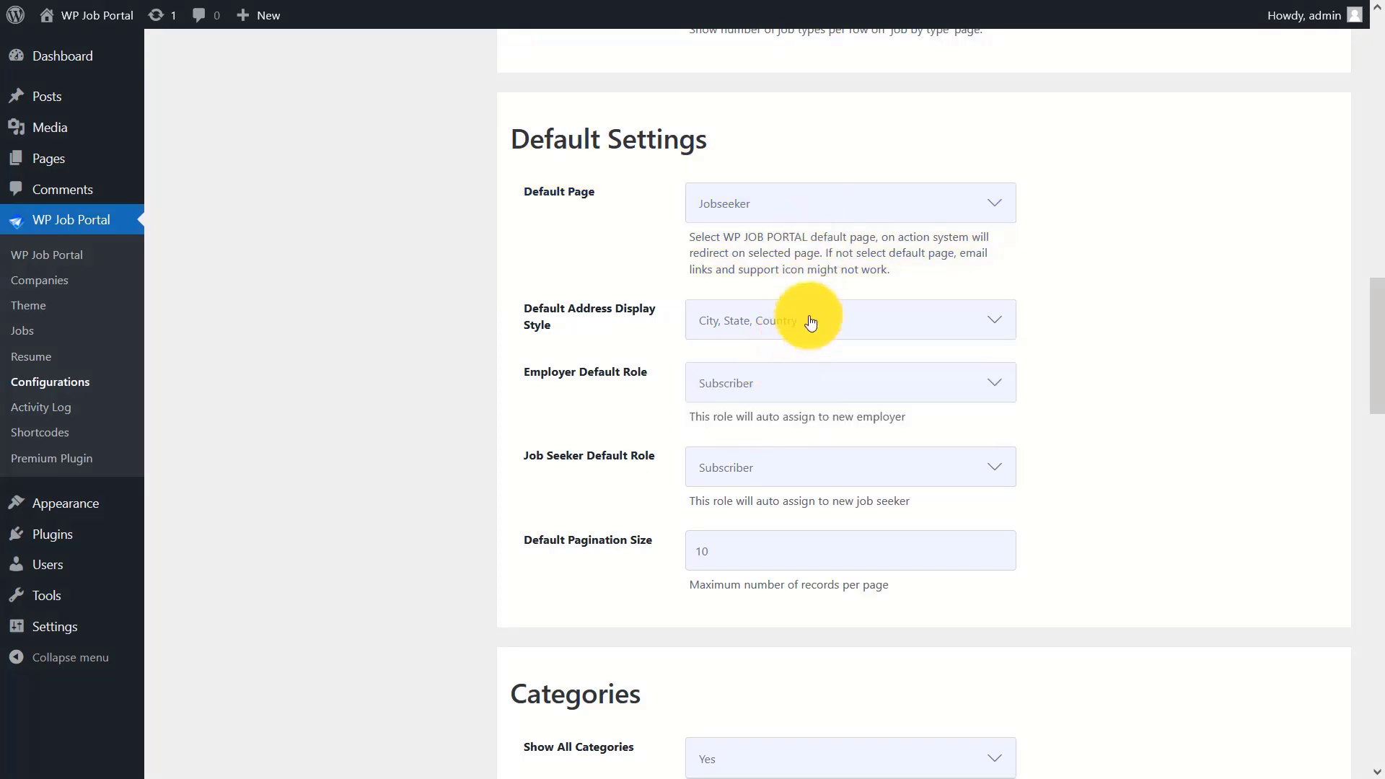
# - Keep Subscriber as the default role for new employers and new job seekers
pyautogui.click(791, 375)
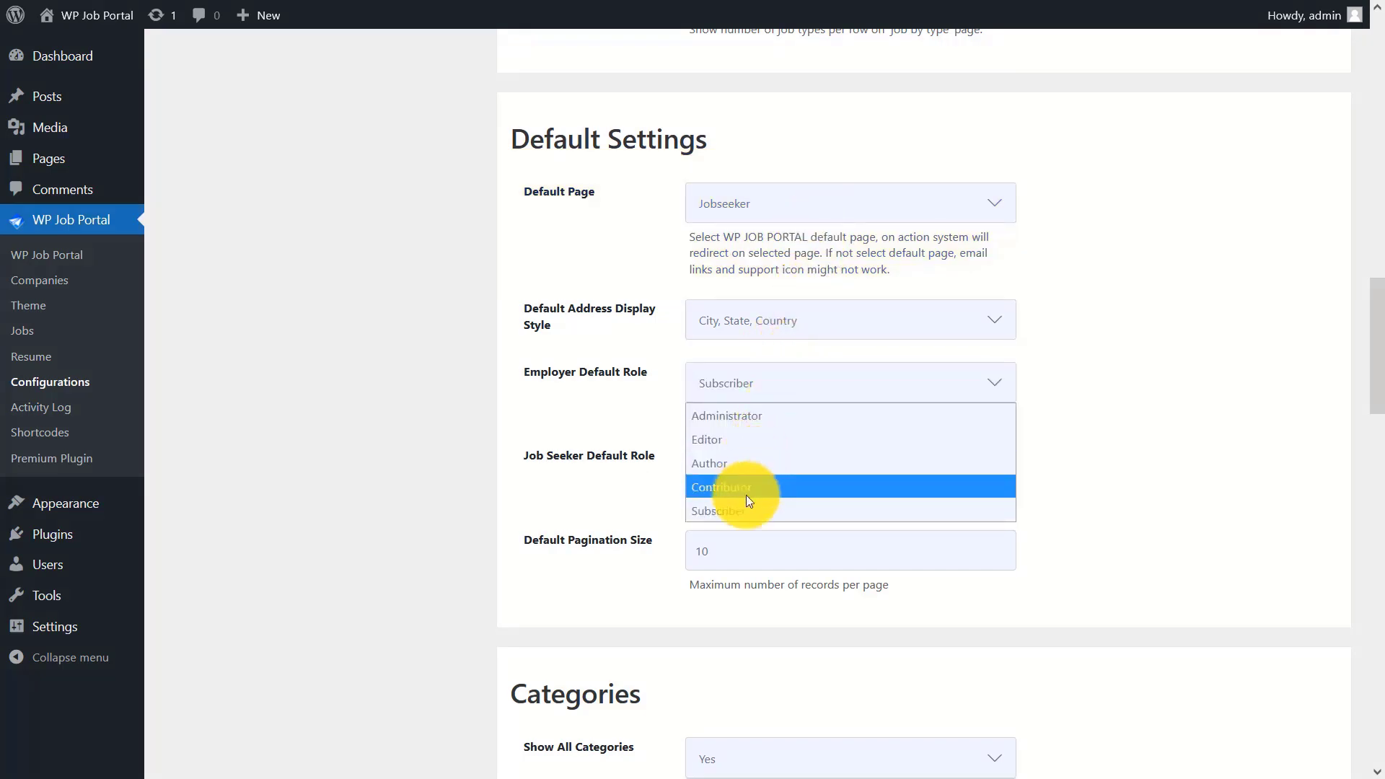
pyautogui.click(779, 393)
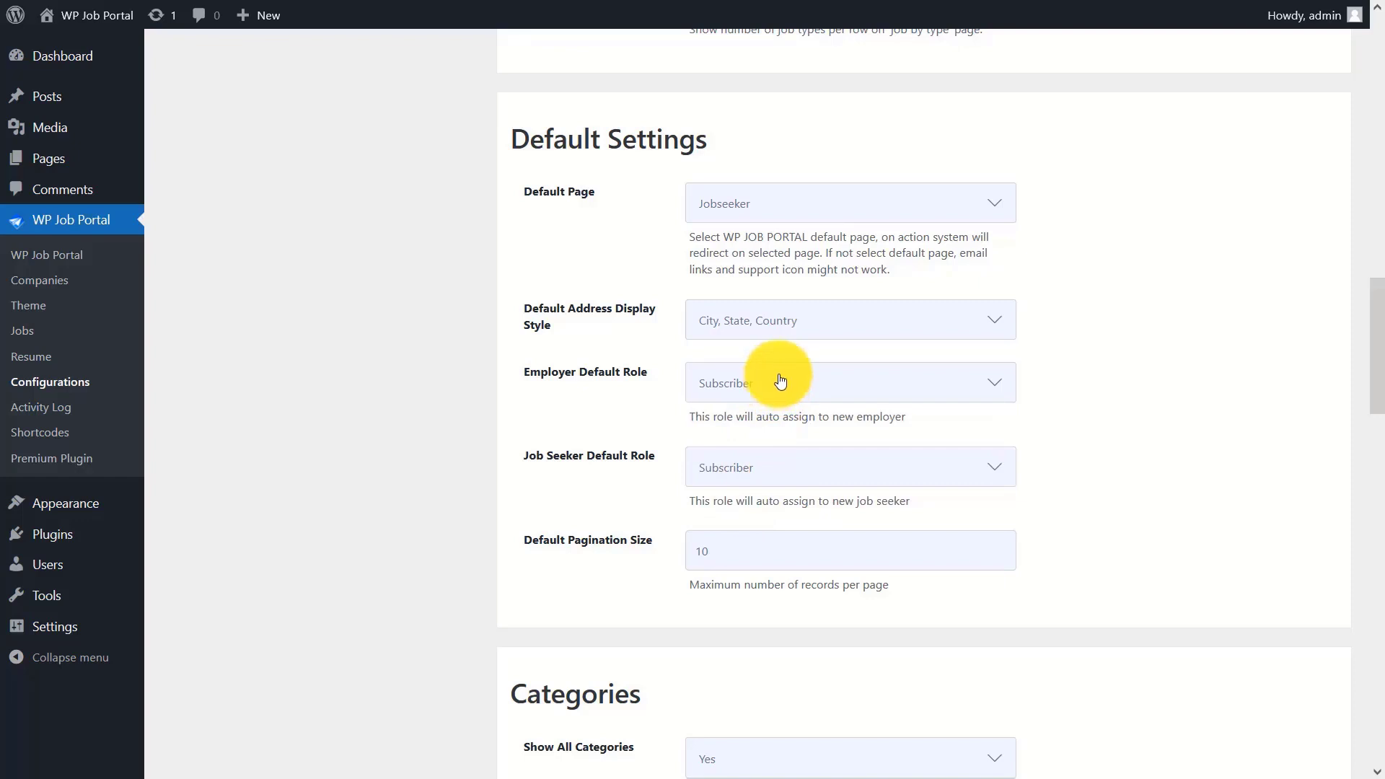
pyautogui.click(798, 470)
pyautogui.click(765, 592)
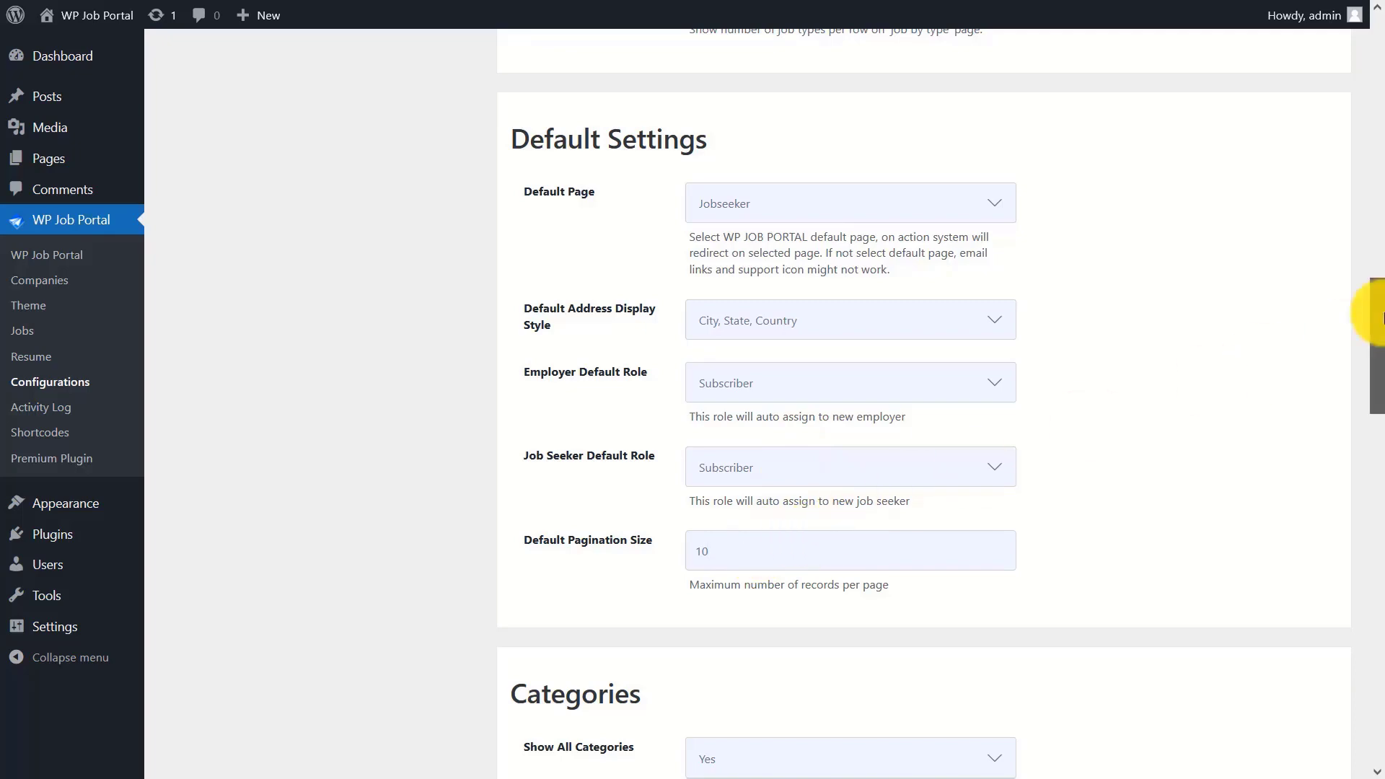
pyautogui.moveTo(1375, 309); pyautogui.dragTo(1375, 402)
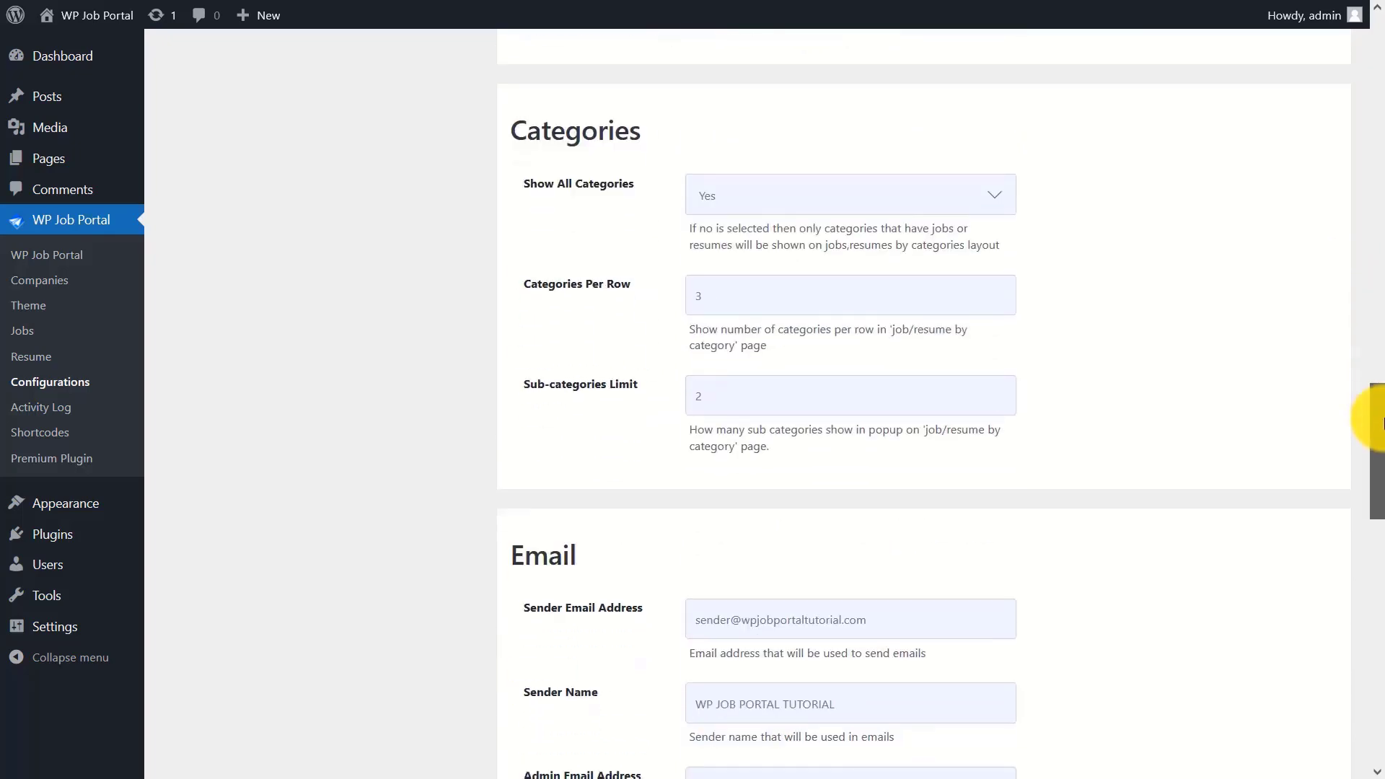
# - Keep all categories shown and review the categories-per-row and sub-category limit values
pyautogui.click(788, 195)
pyautogui.click(787, 228)
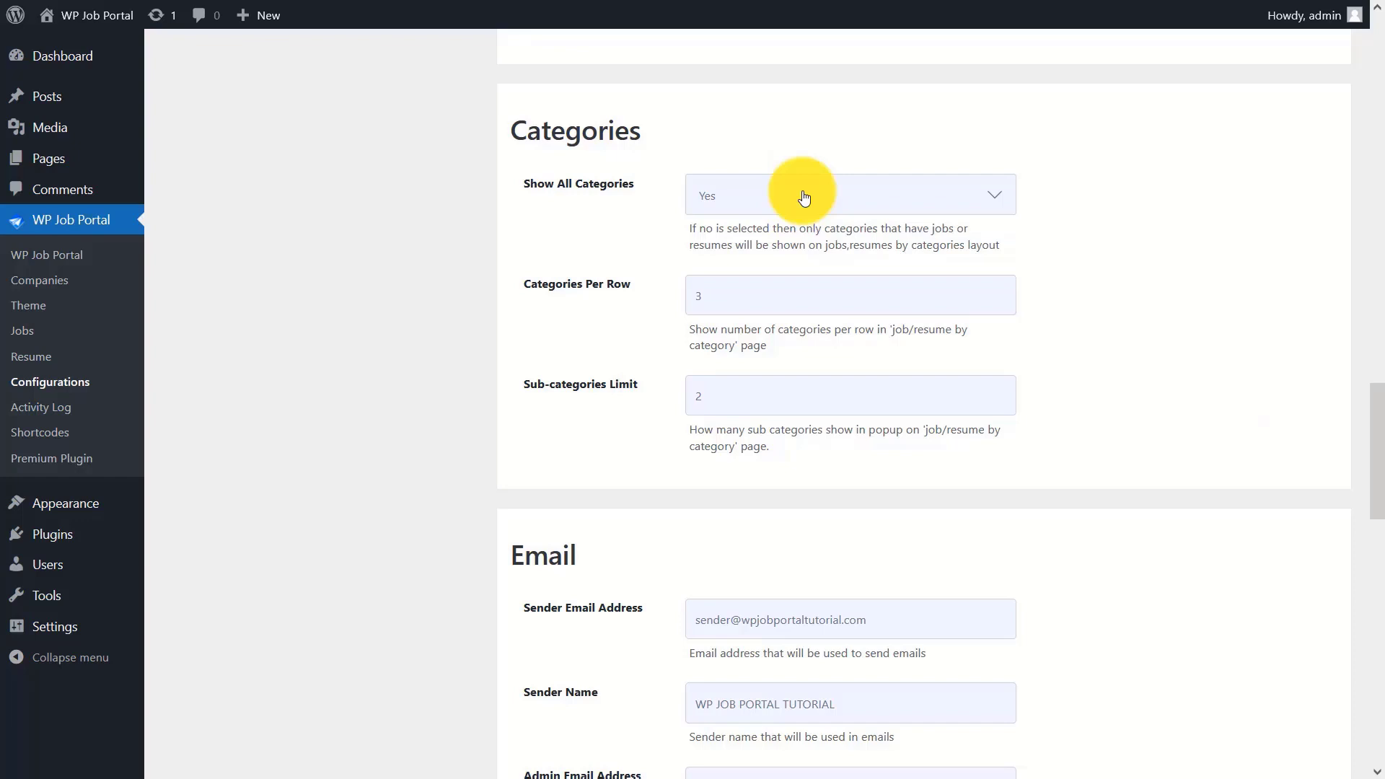
pyautogui.click(755, 290)
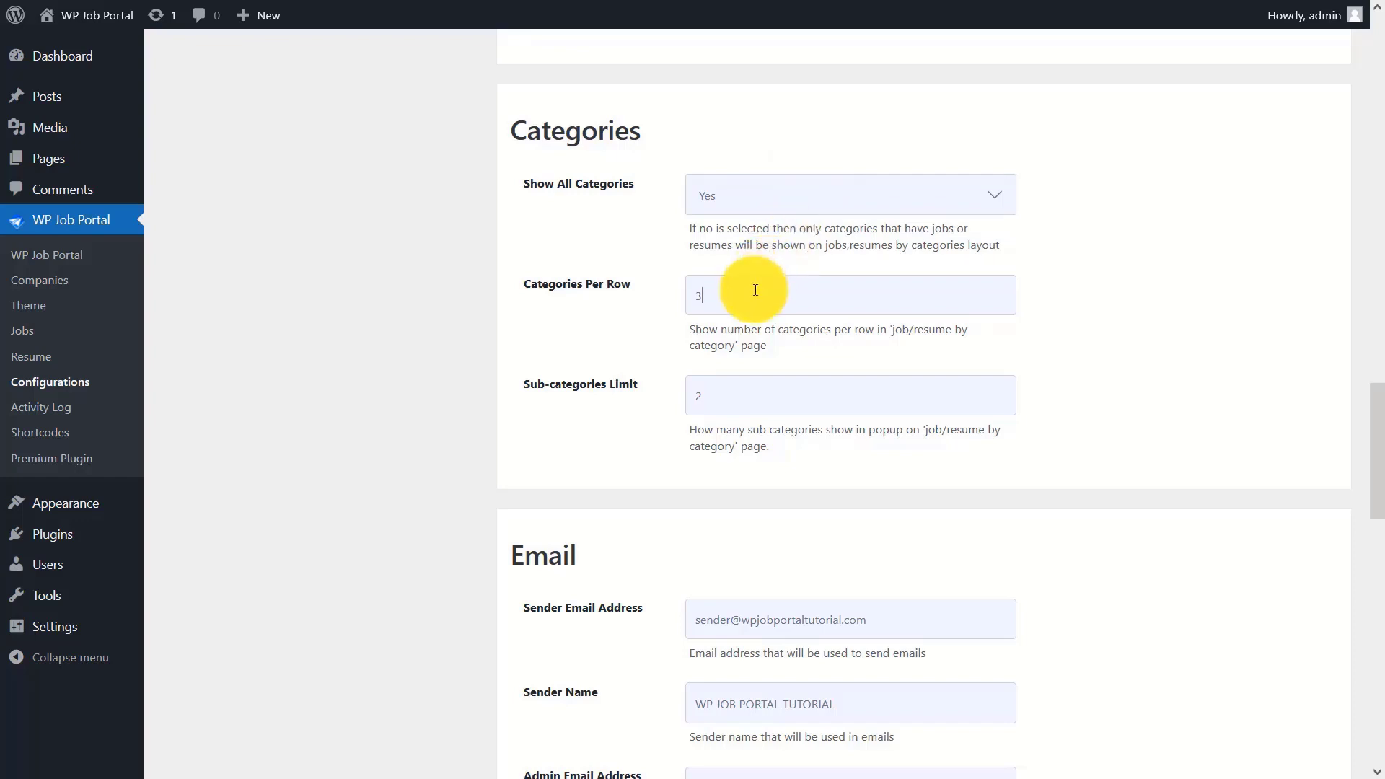
pyautogui.click(727, 392)
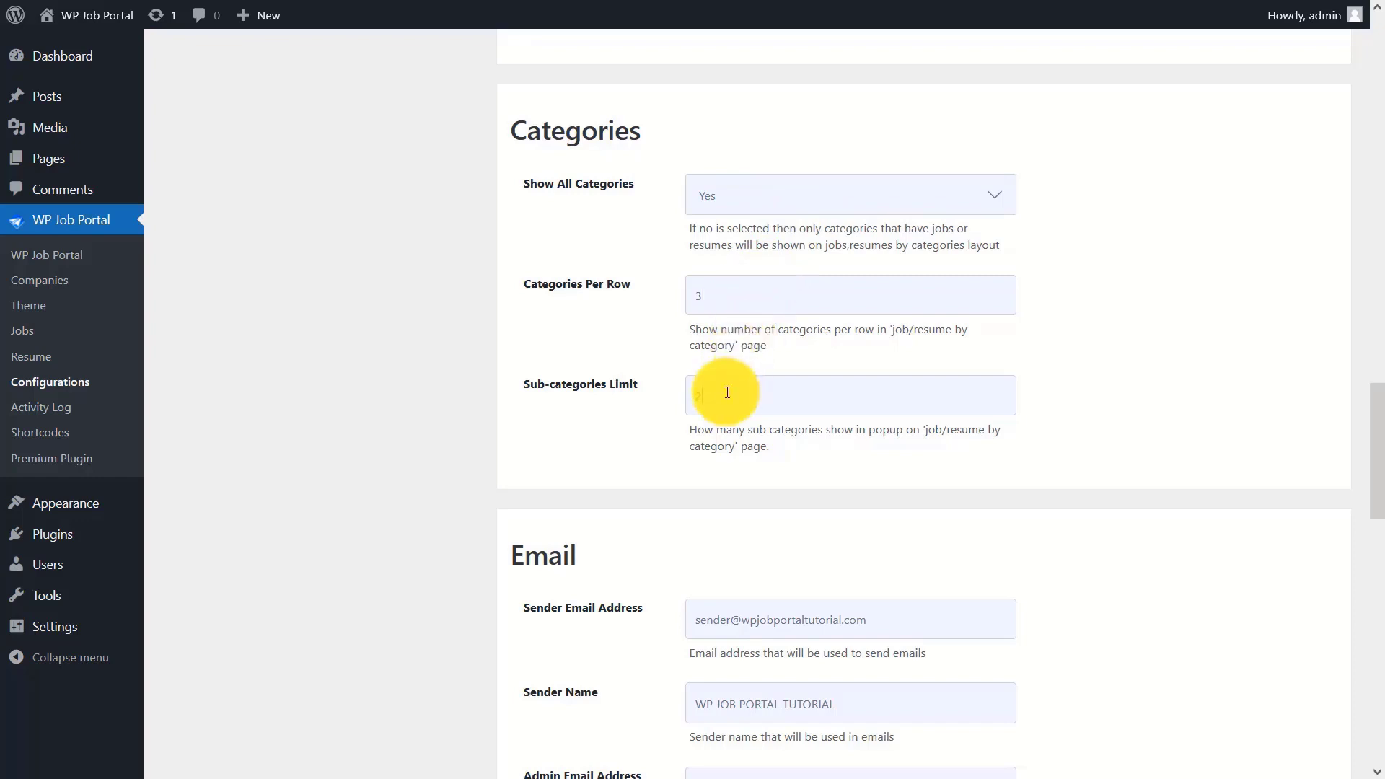
pyautogui.moveTo(1368, 450); pyautogui.dragTo(1366, 509)
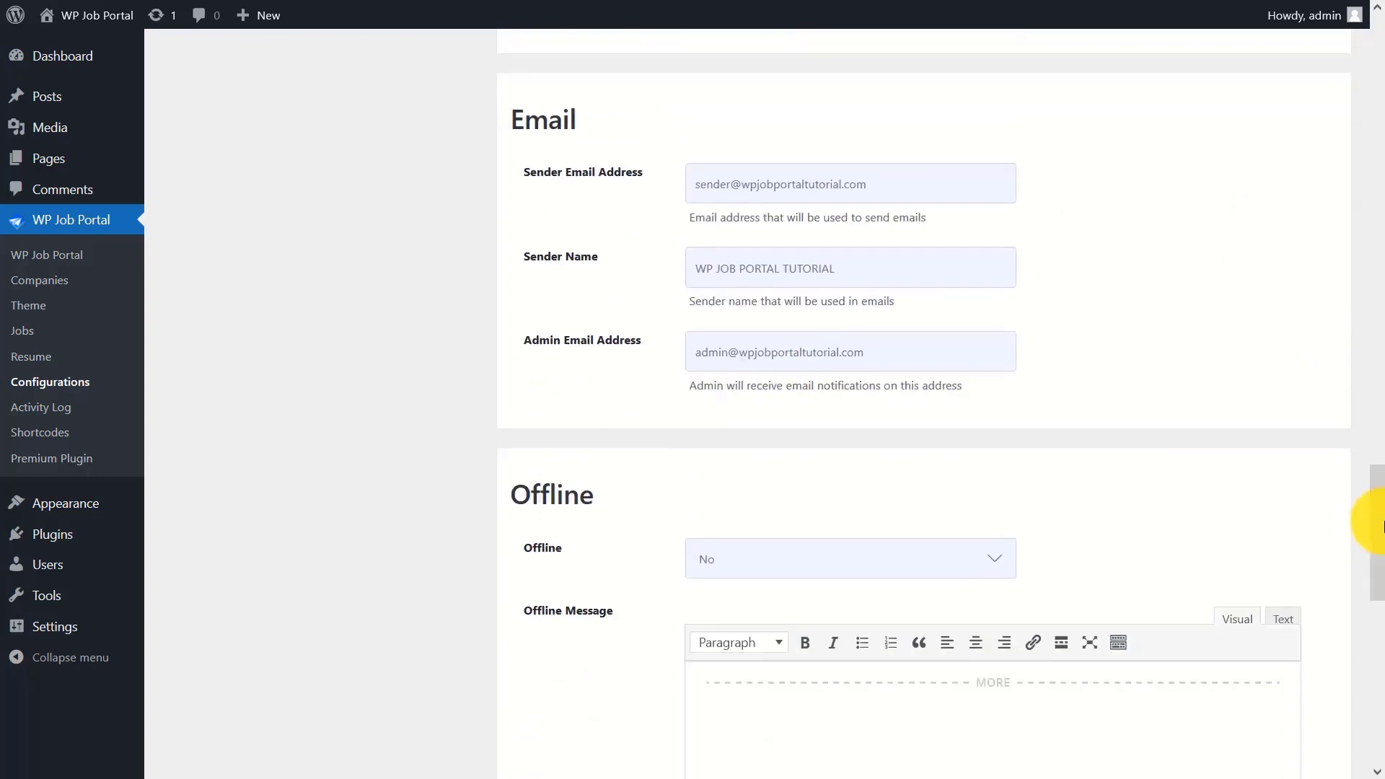
# - Review the sender e-mail address, sender name and admin notification e-mail settings
pyautogui.click(904, 189)
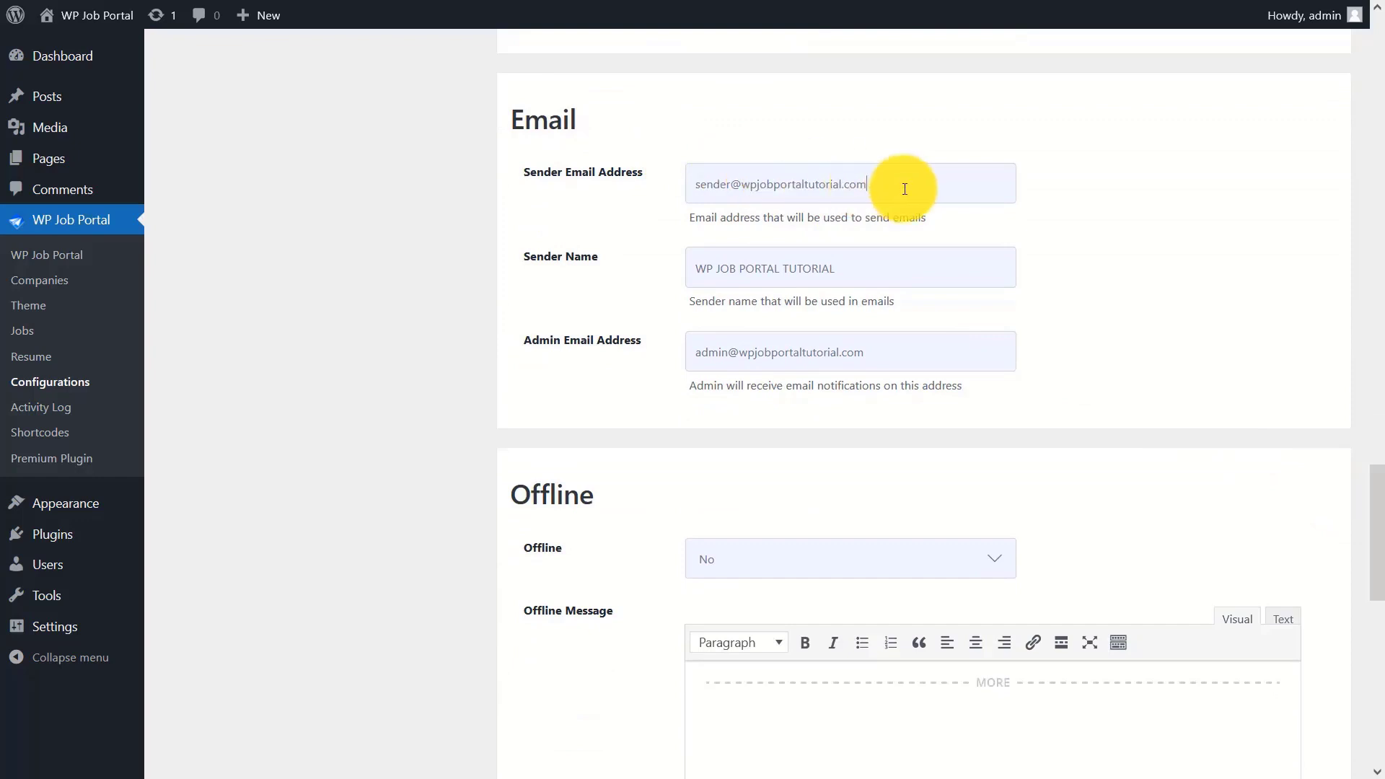
pyautogui.click(859, 262)
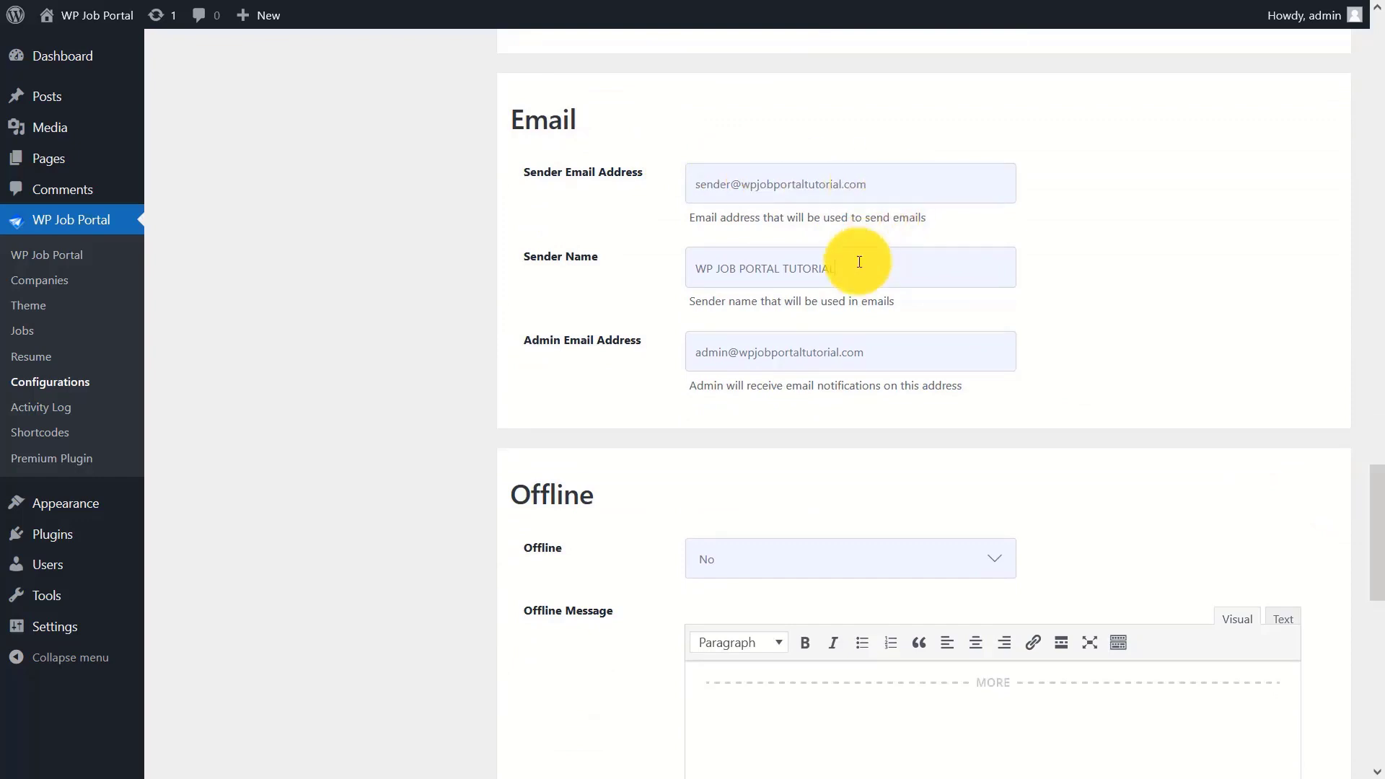
pyautogui.click(882, 343)
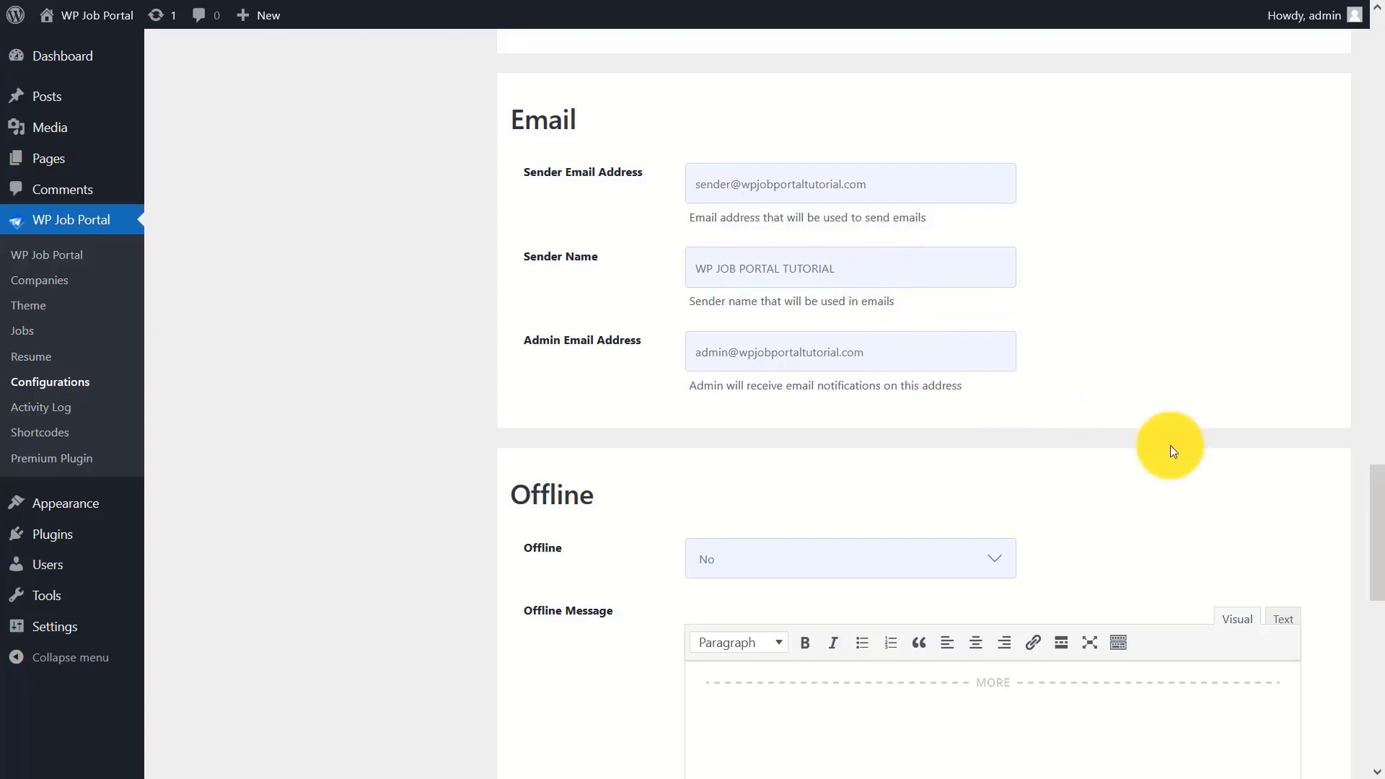
pyautogui.moveTo(1378, 508); pyautogui.dragTo(1379, 574)
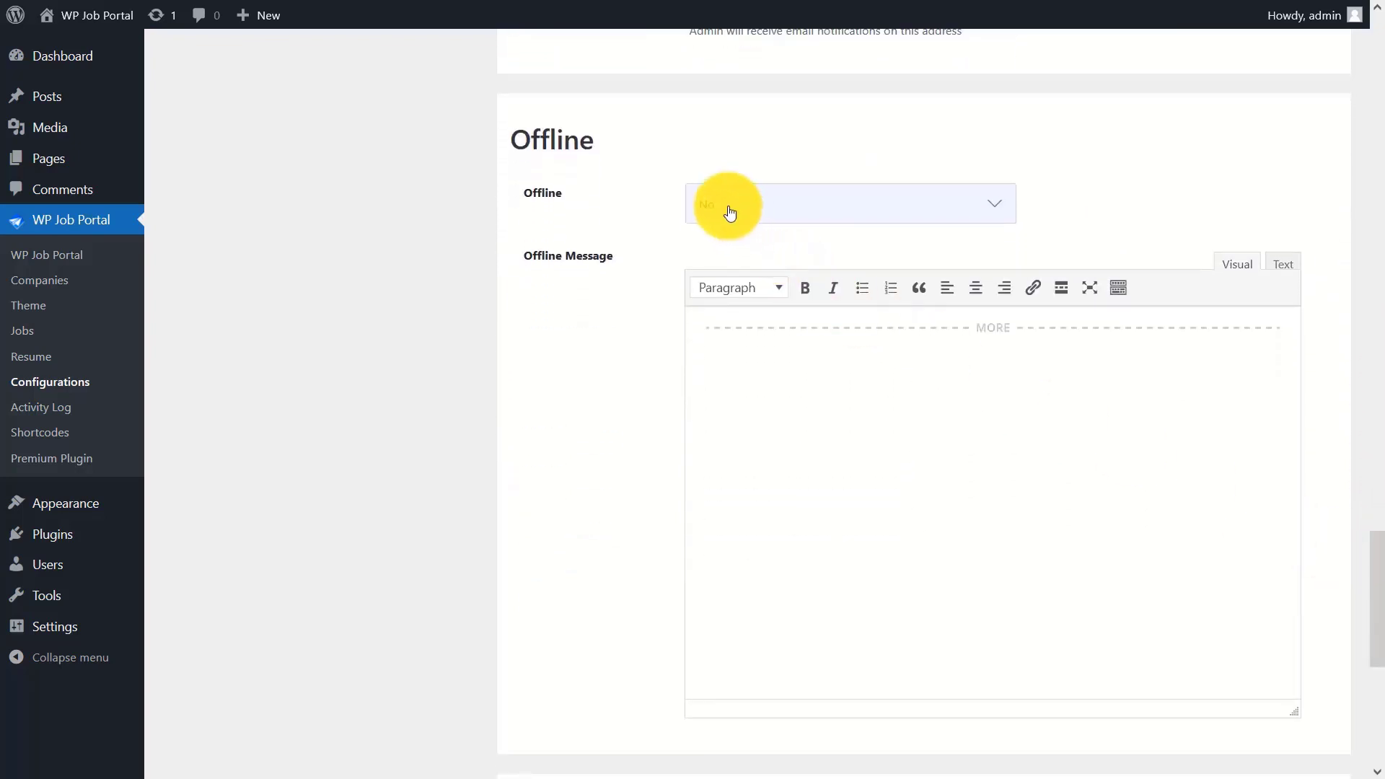
# - Keep the job portal online and save the configuration
pyautogui.click(725, 208)
pyautogui.click(721, 261)
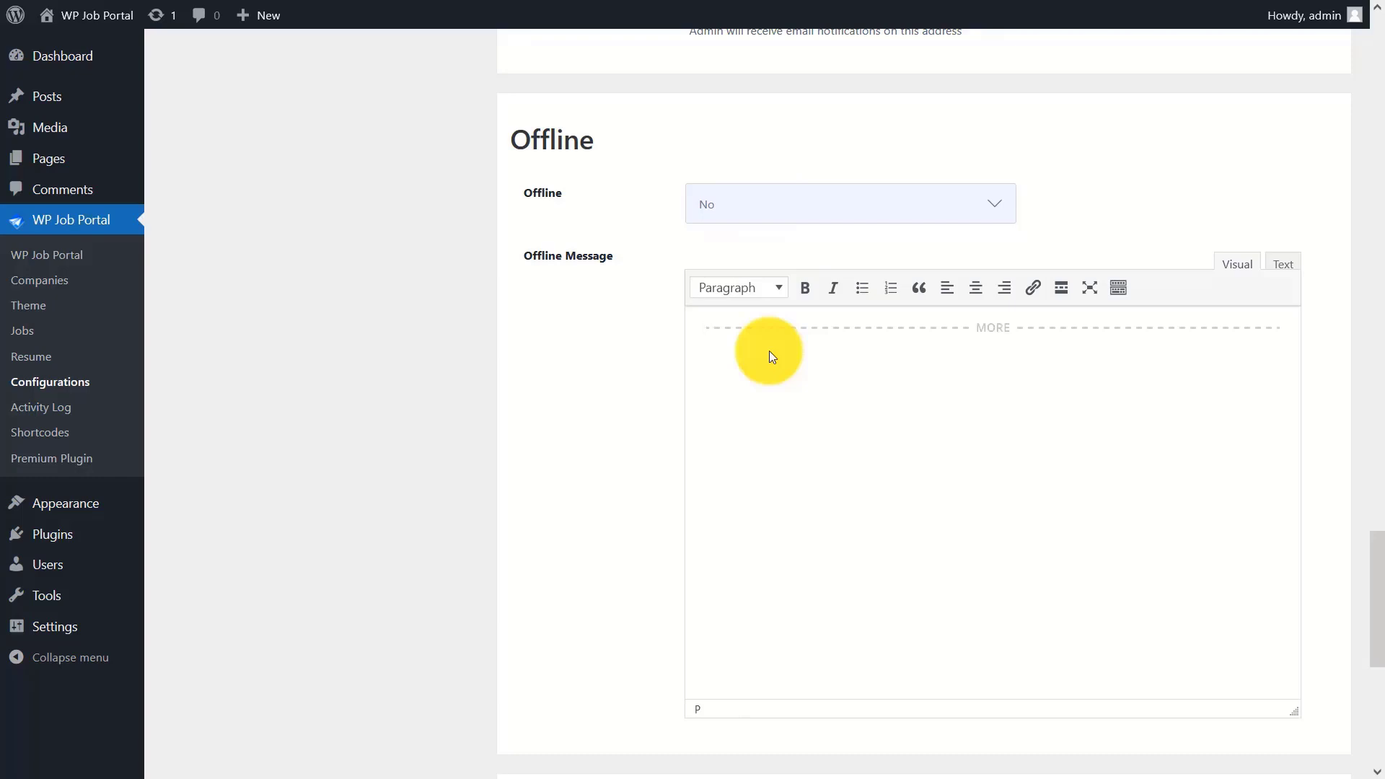
pyautogui.moveTo(1374, 613); pyautogui.dragTo(1381, 707)
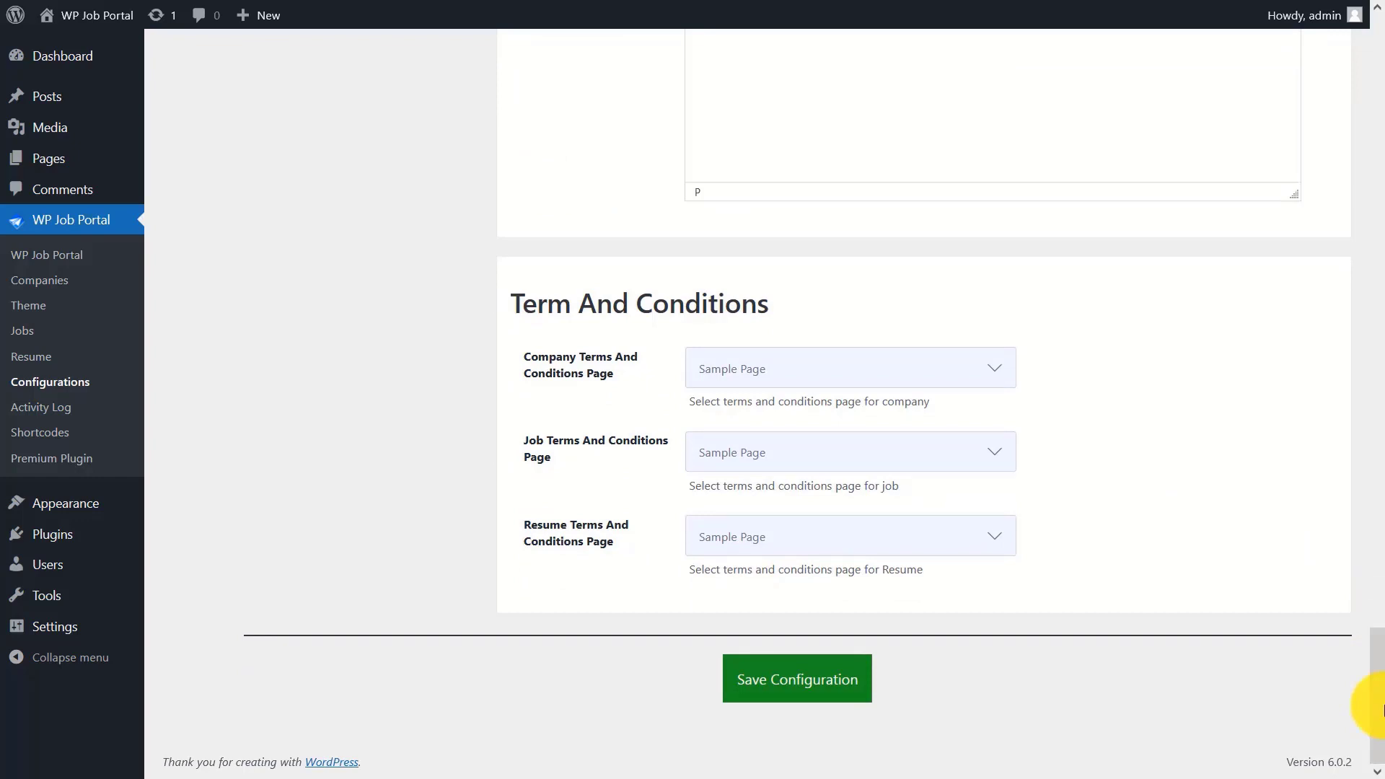
pyautogui.click(768, 680)
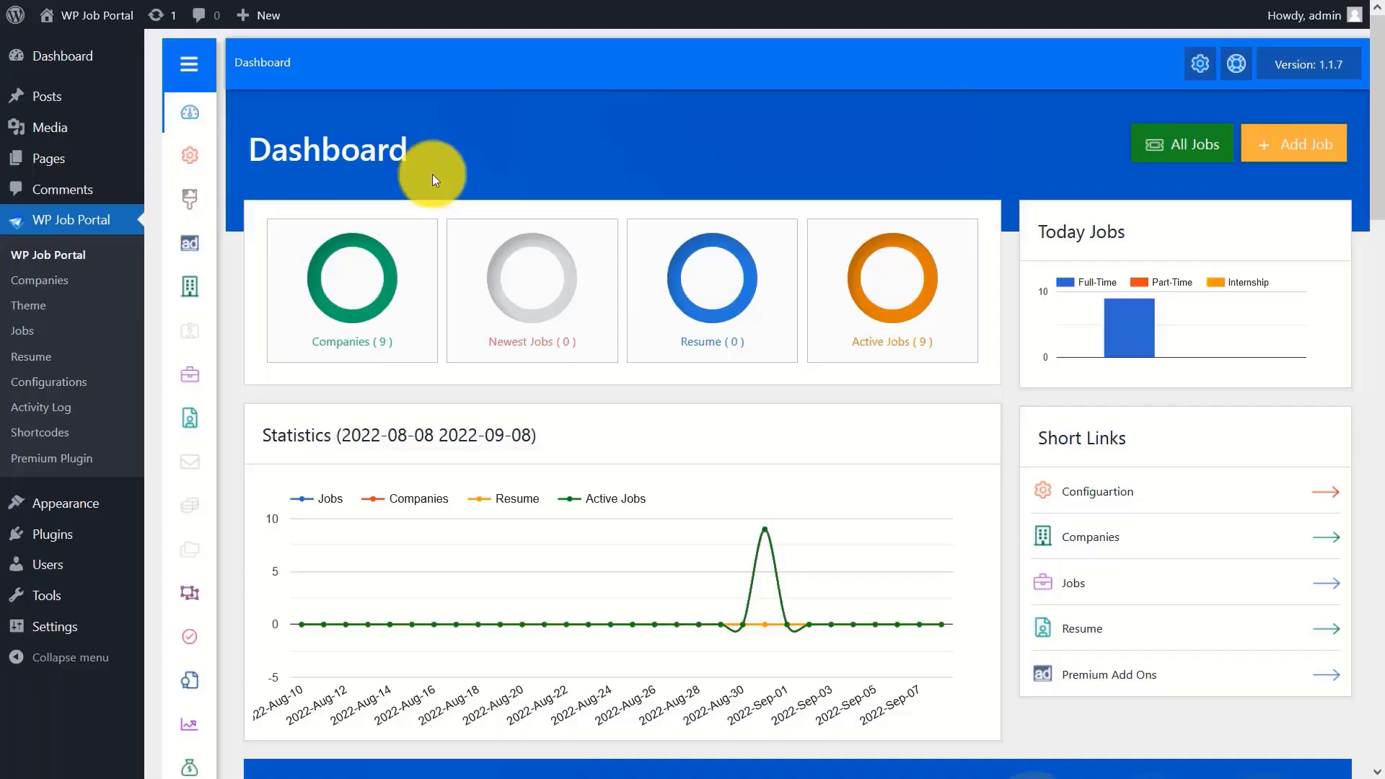
# - Create a new page titled 'Terms And Conditions'
pyautogui.click(25, 158)
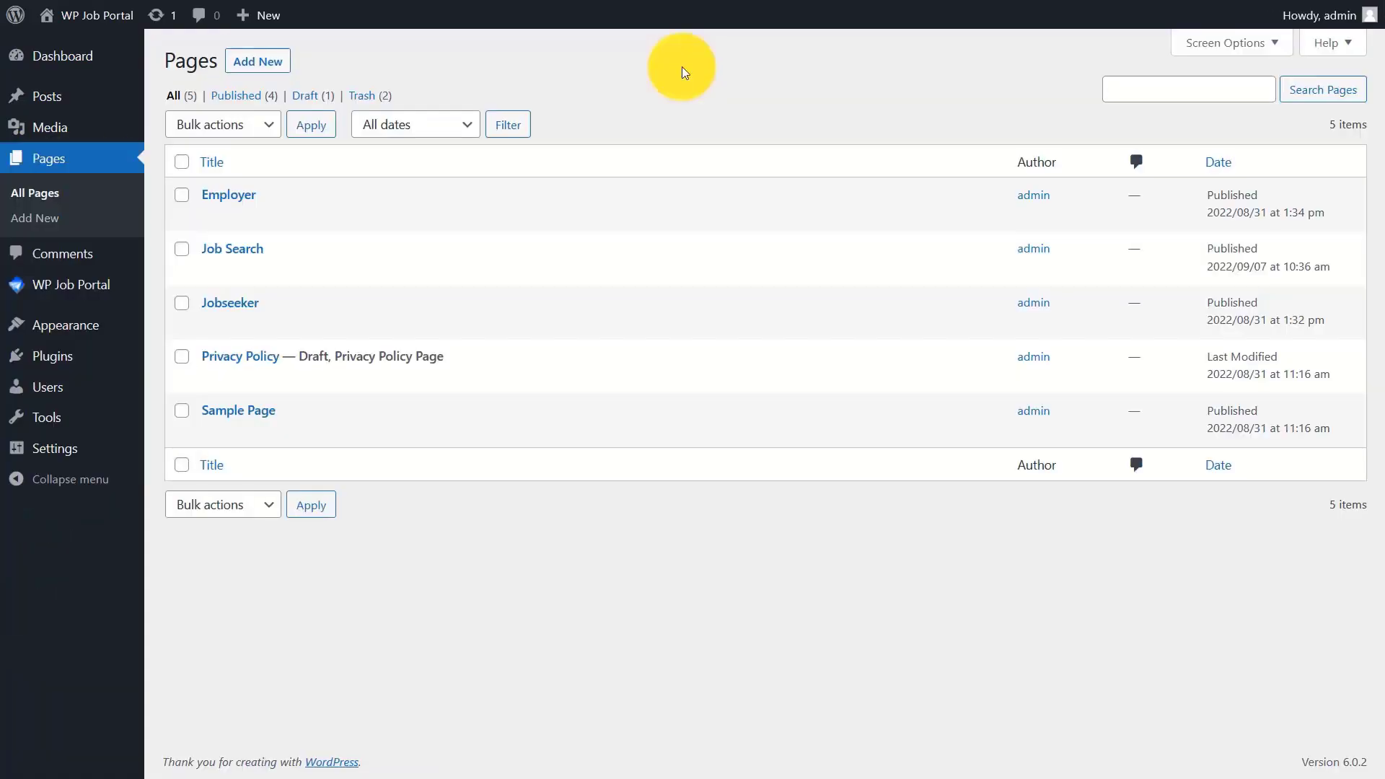
pyautogui.click(238, 59)
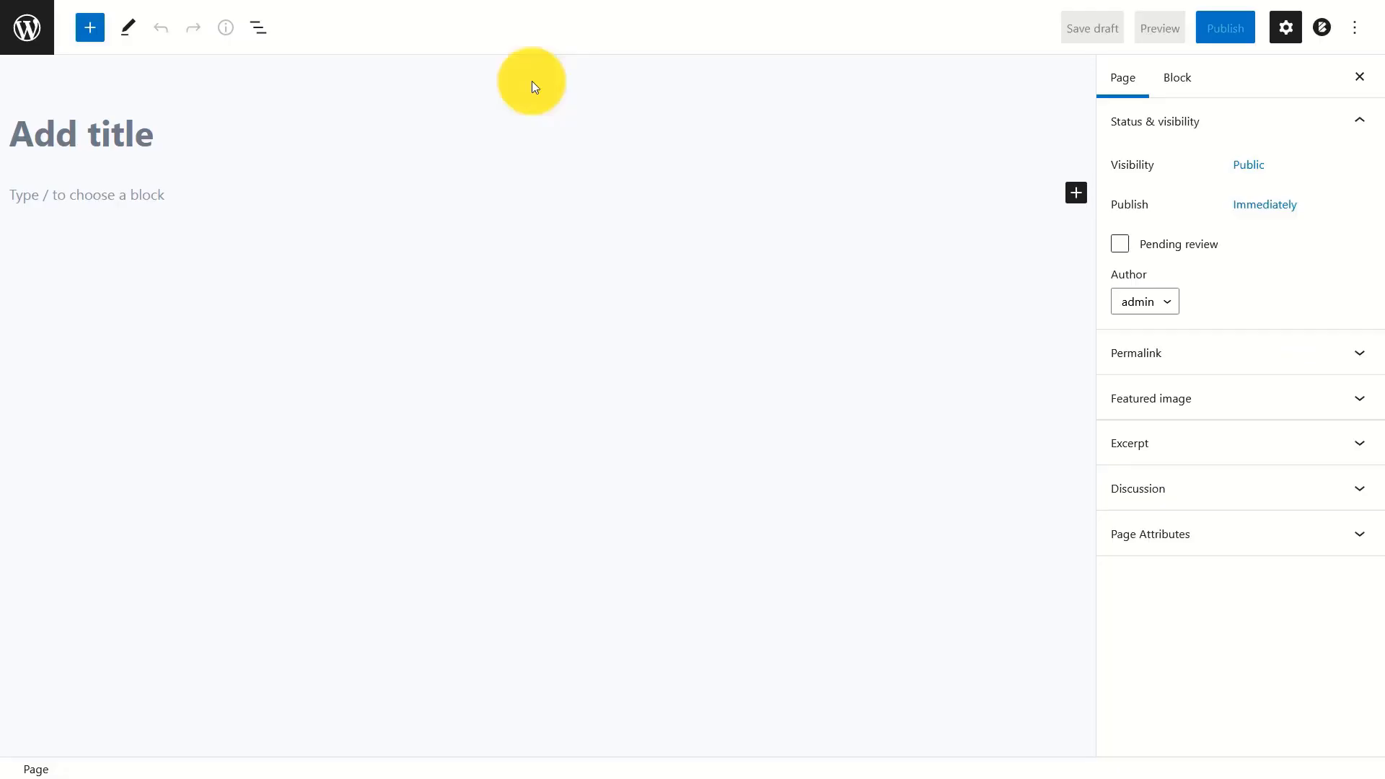
pyautogui.click(322, 139)
pyautogui.write('Ter')
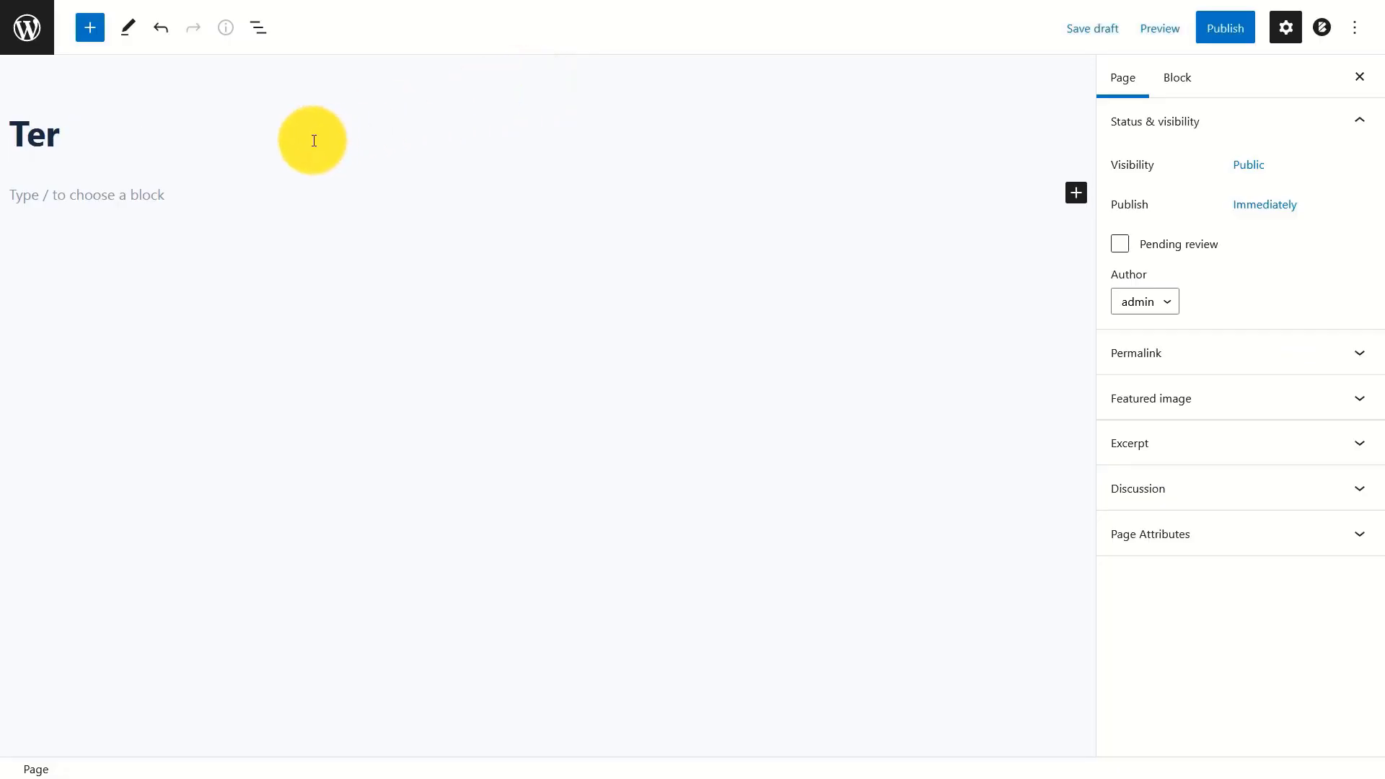
pyautogui.write('ms And Con')
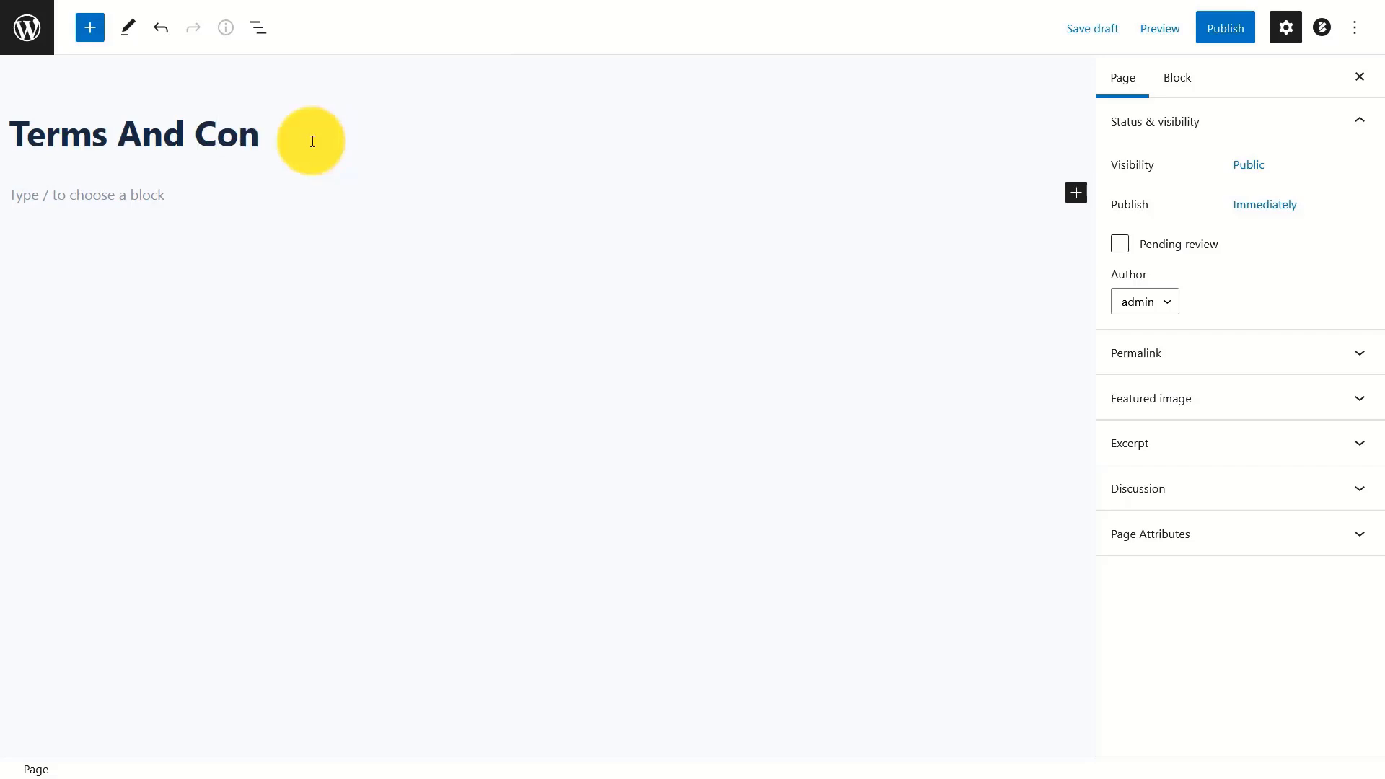
pyautogui.write('ditions')
# - Paste the terms and conditions paragraph into the body and publish the page
pyautogui.click(223, 192)
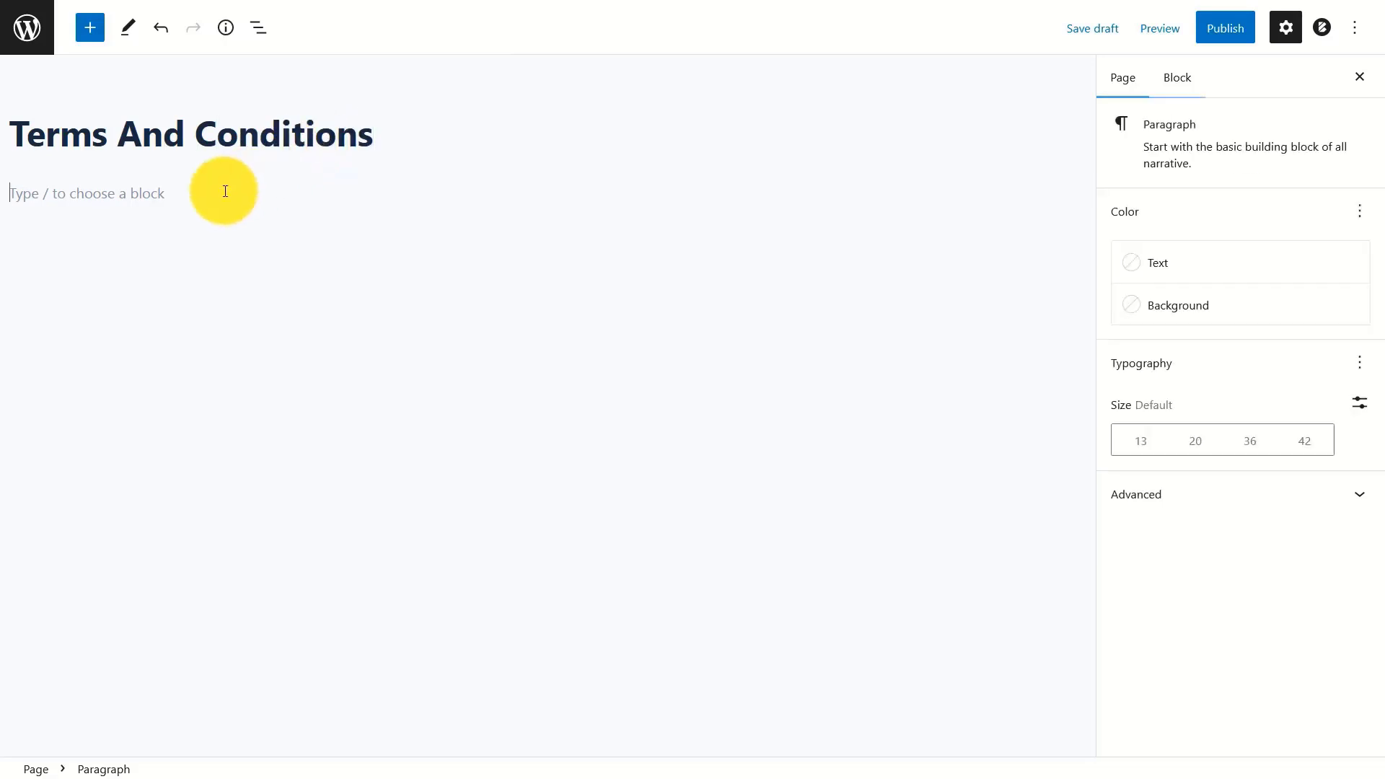
pyautogui.write('Terms and conditions are the terms of the legal contract between you and your customer for your supply of goods or services, and which regulates your business relationship. They are the conditions on which you agree to do business with someone else.')
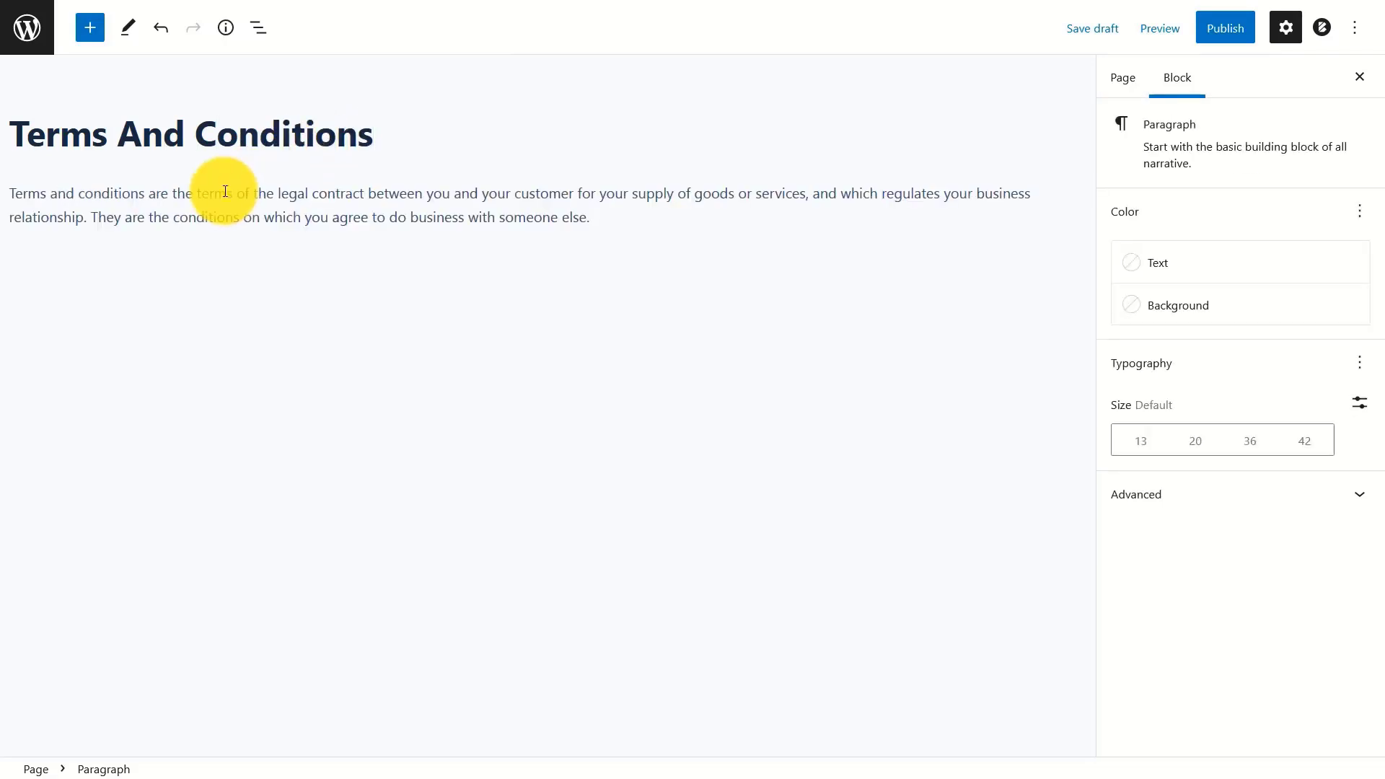
pyautogui.click(1223, 28)
pyautogui.click(1225, 30)
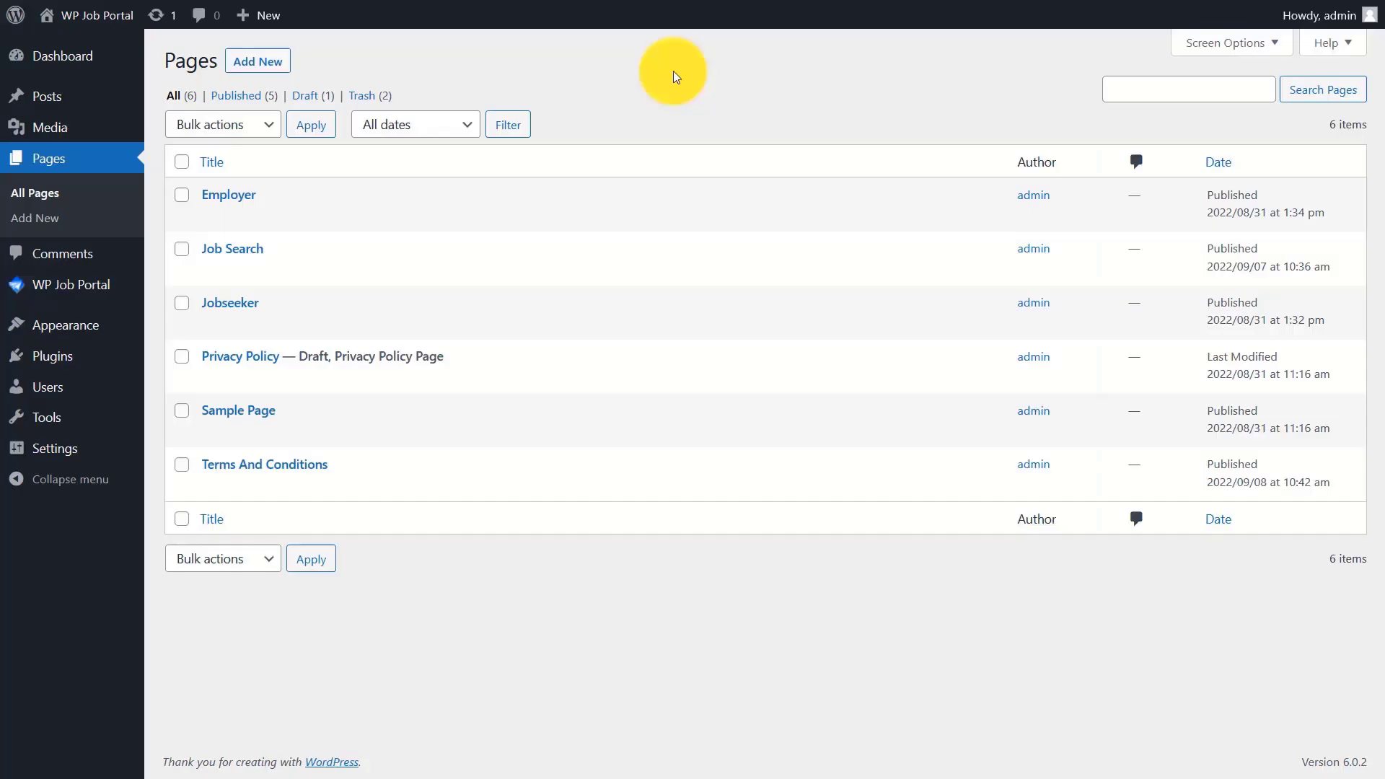
# - Choose Terms And Conditions as the company, job and resume terms page, then save
pyautogui.moveTo(355, 472)
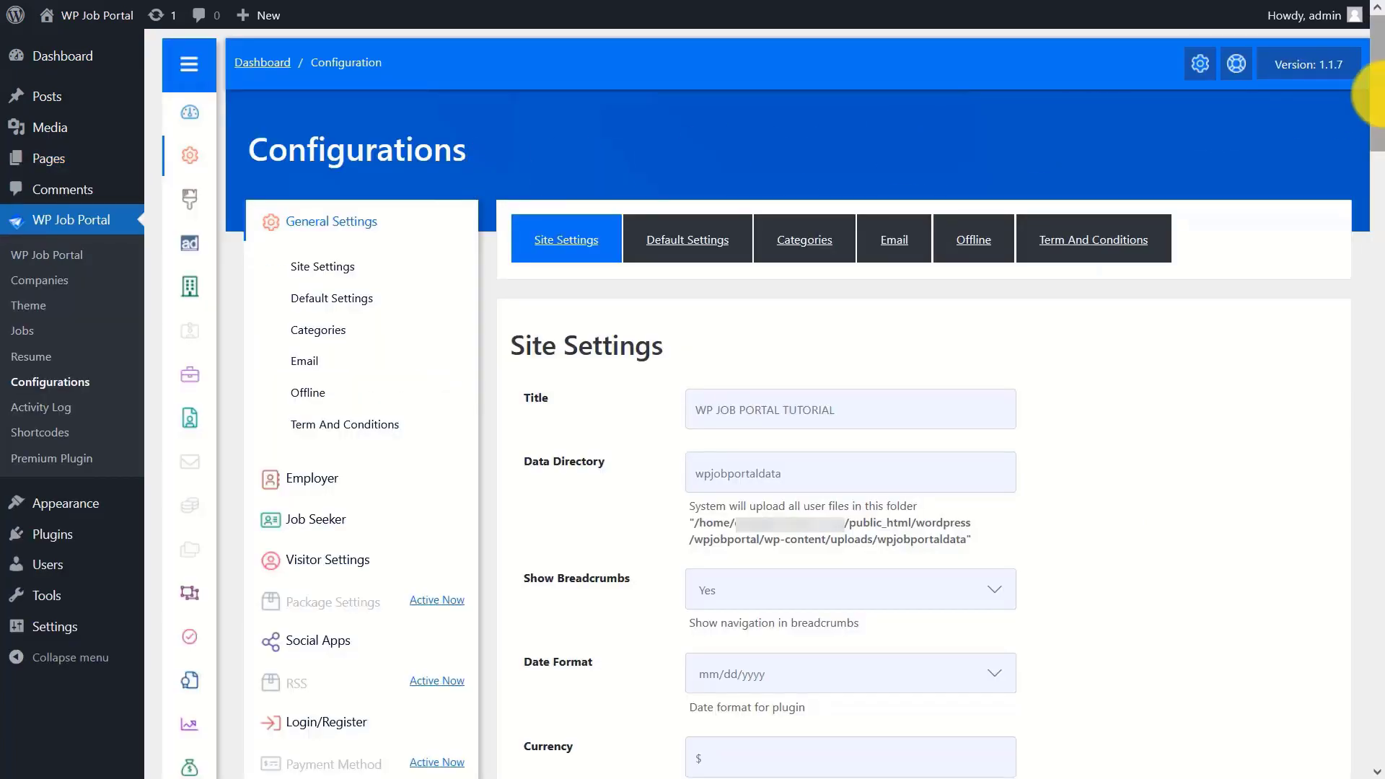
pyautogui.moveTo(1377, 137); pyautogui.dragTo(1379, 734)
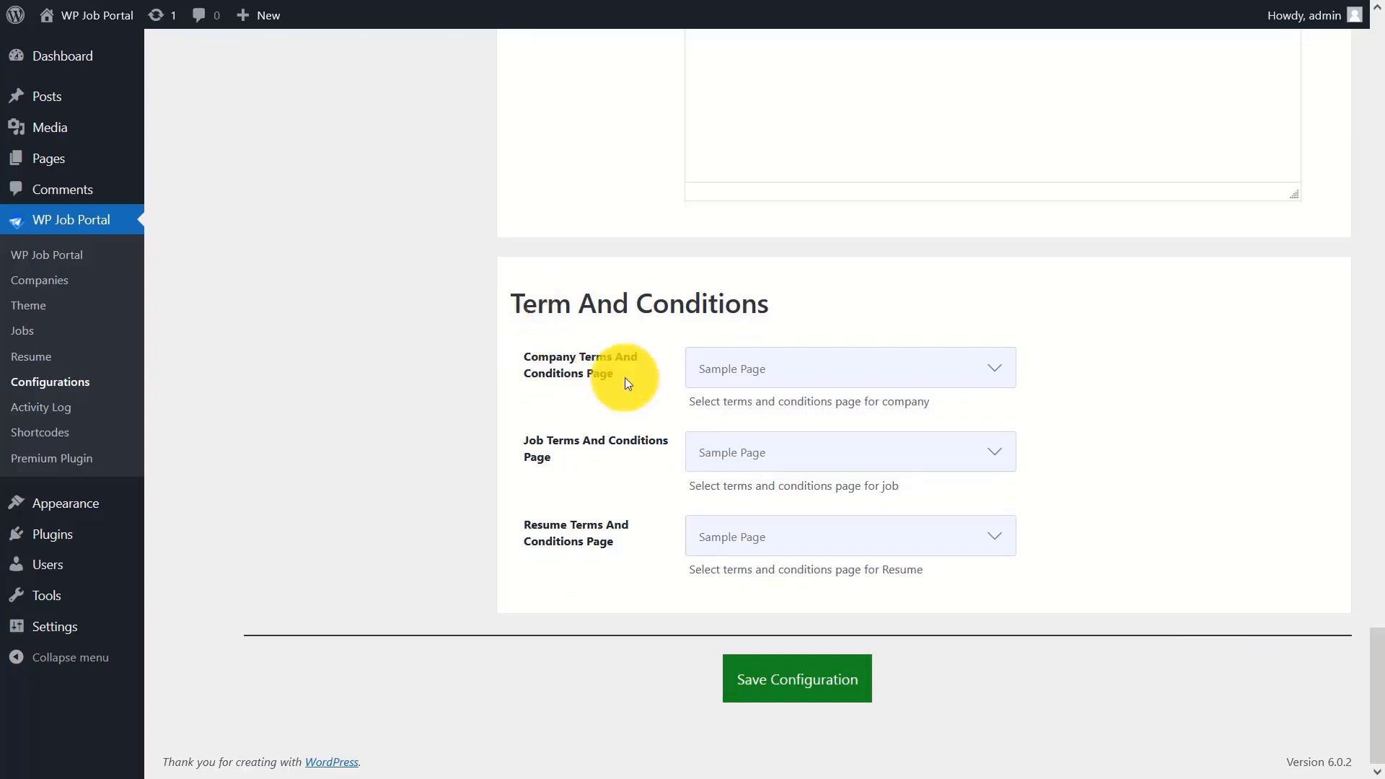
pyautogui.click(828, 369)
pyautogui.click(806, 495)
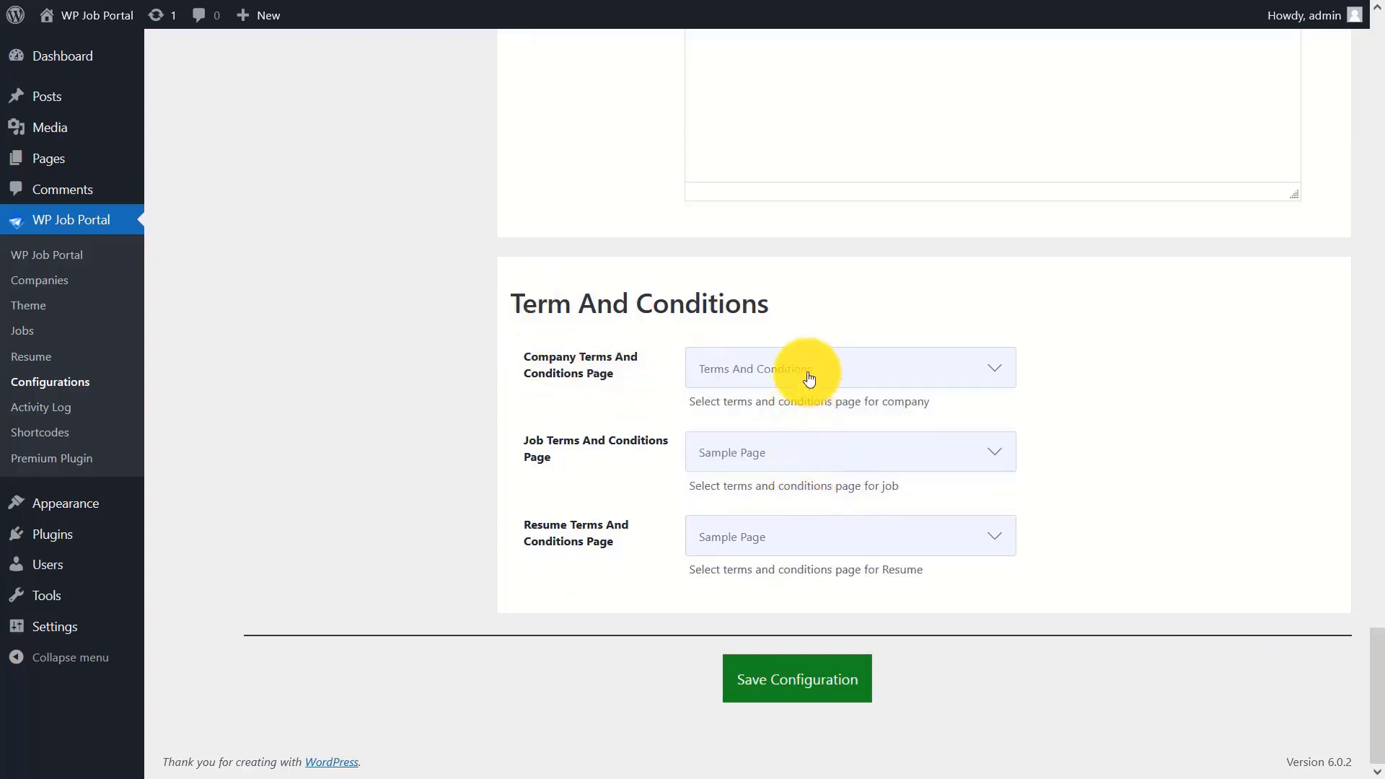
pyautogui.click(788, 453)
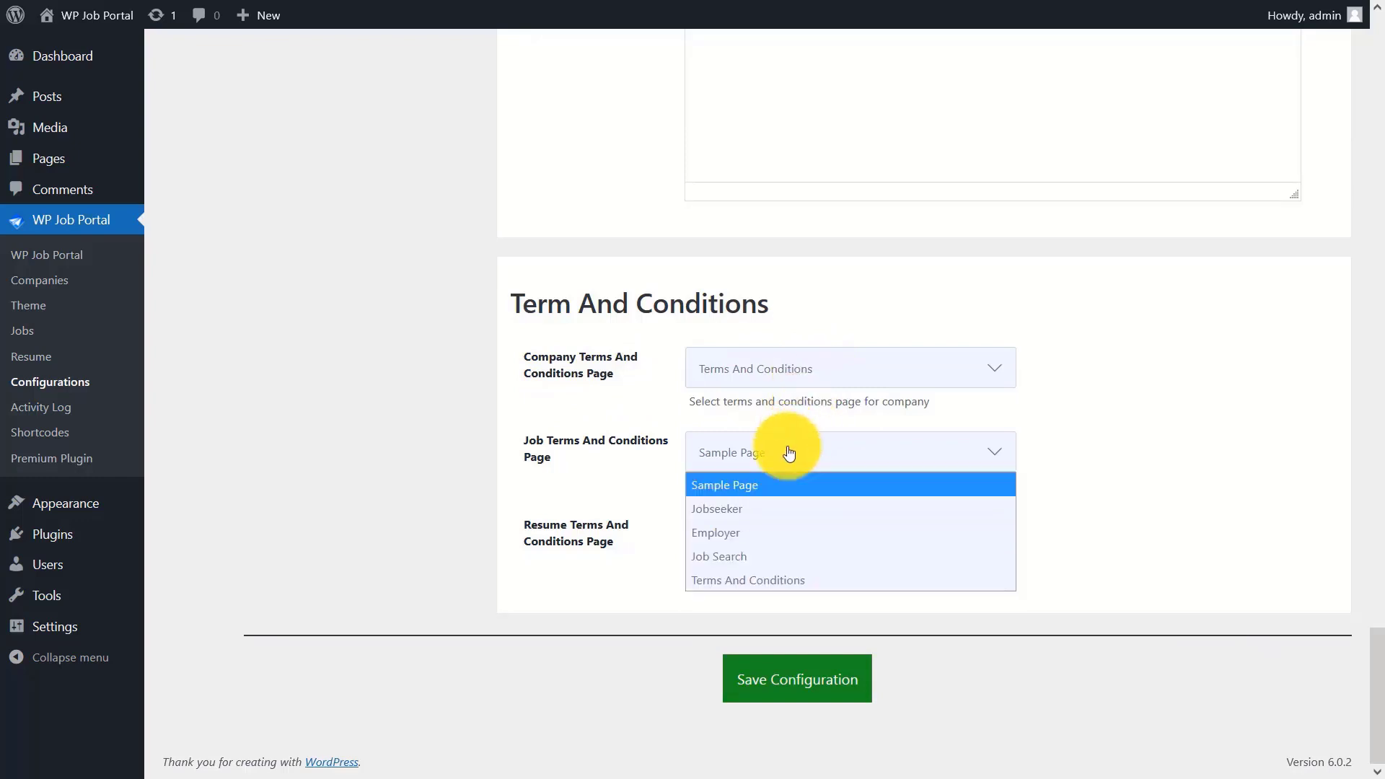
pyautogui.click(778, 578)
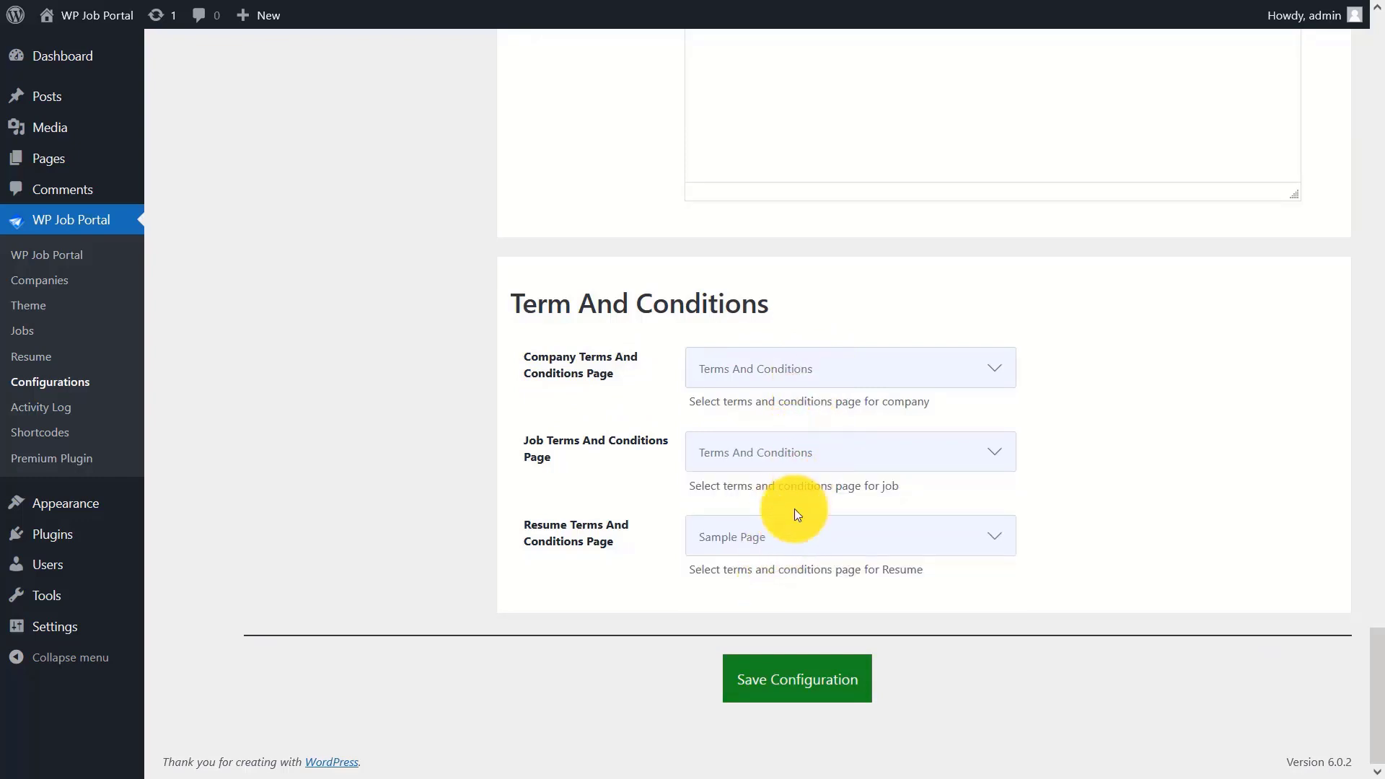
pyautogui.click(775, 541)
pyautogui.click(755, 664)
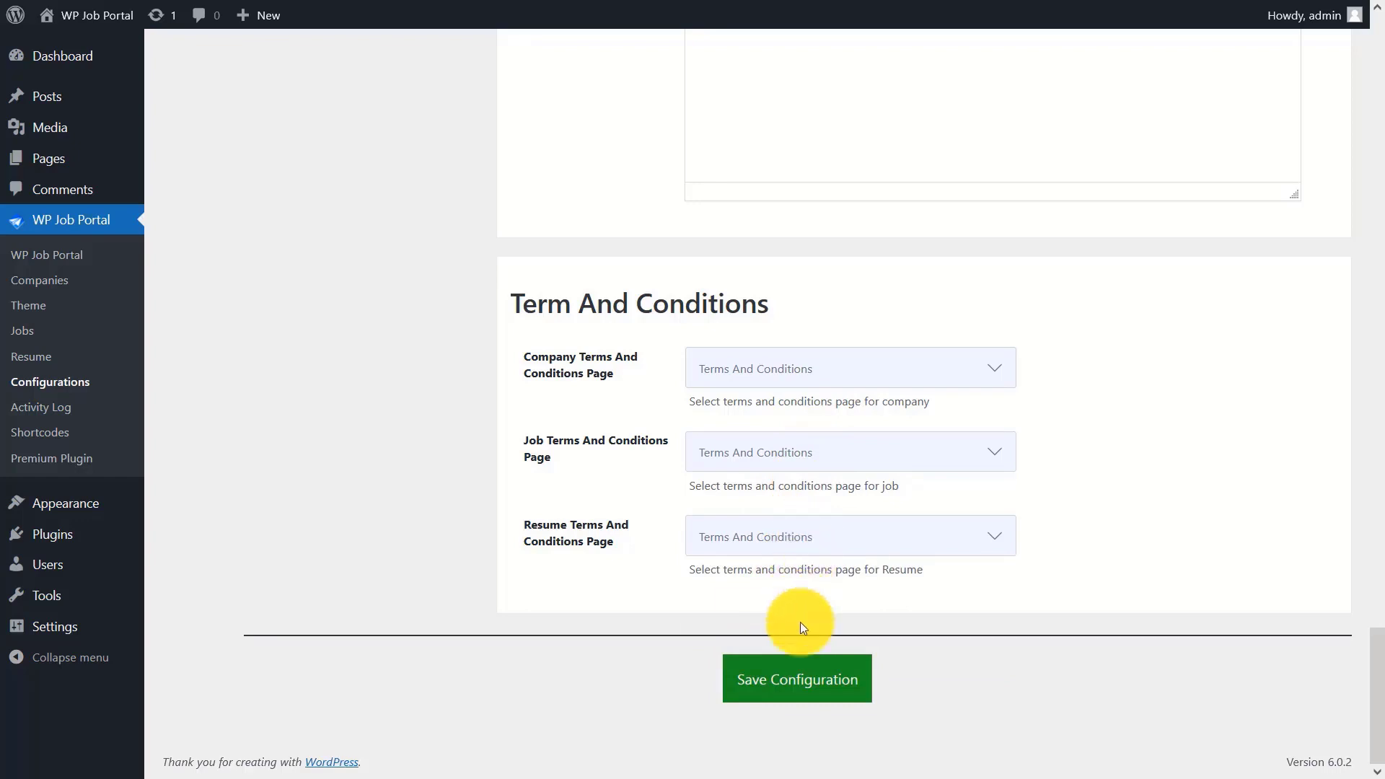
pyautogui.click(804, 679)
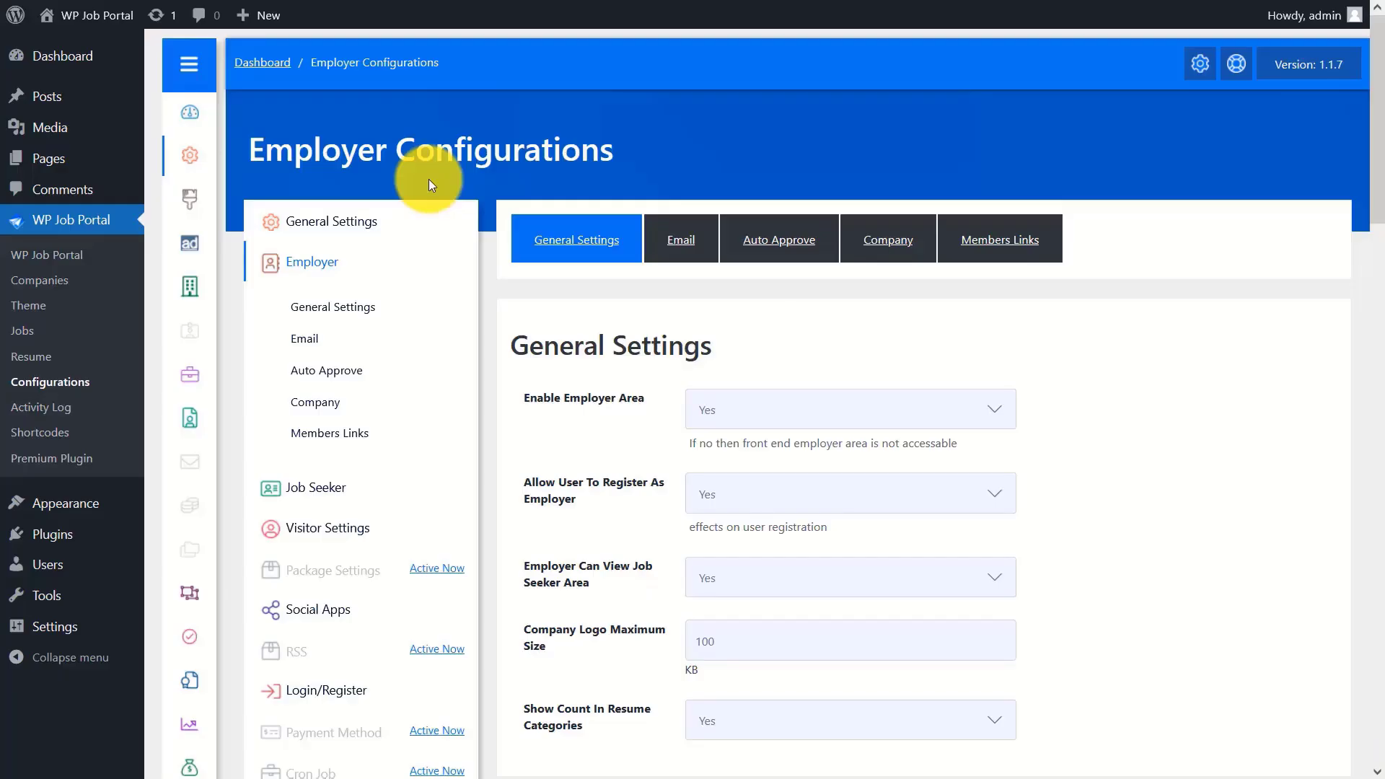
# - Keep the employer area, employer registration, job seeker area access and resume category counts enabled
pyautogui.scroll(-3, 1360, 180)
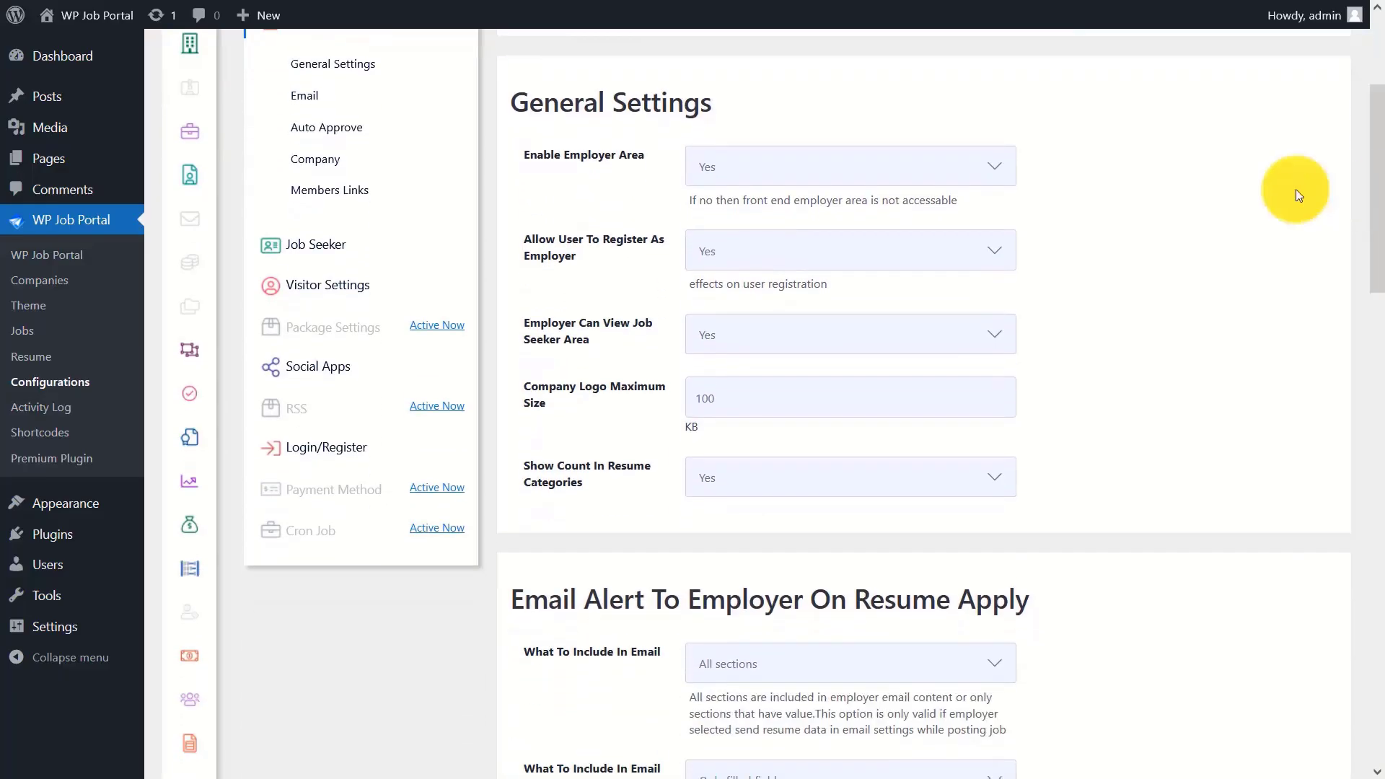
pyautogui.click(797, 167)
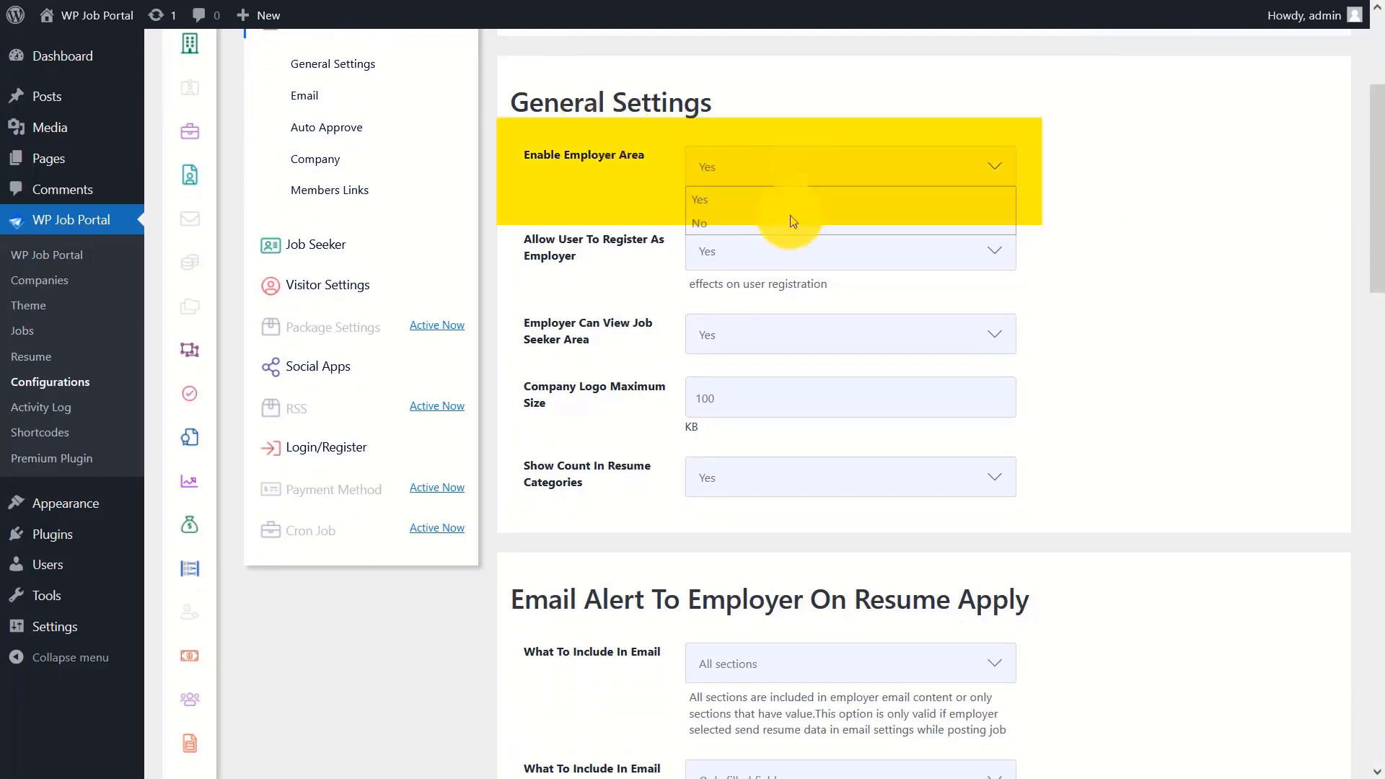
pyautogui.click(792, 197)
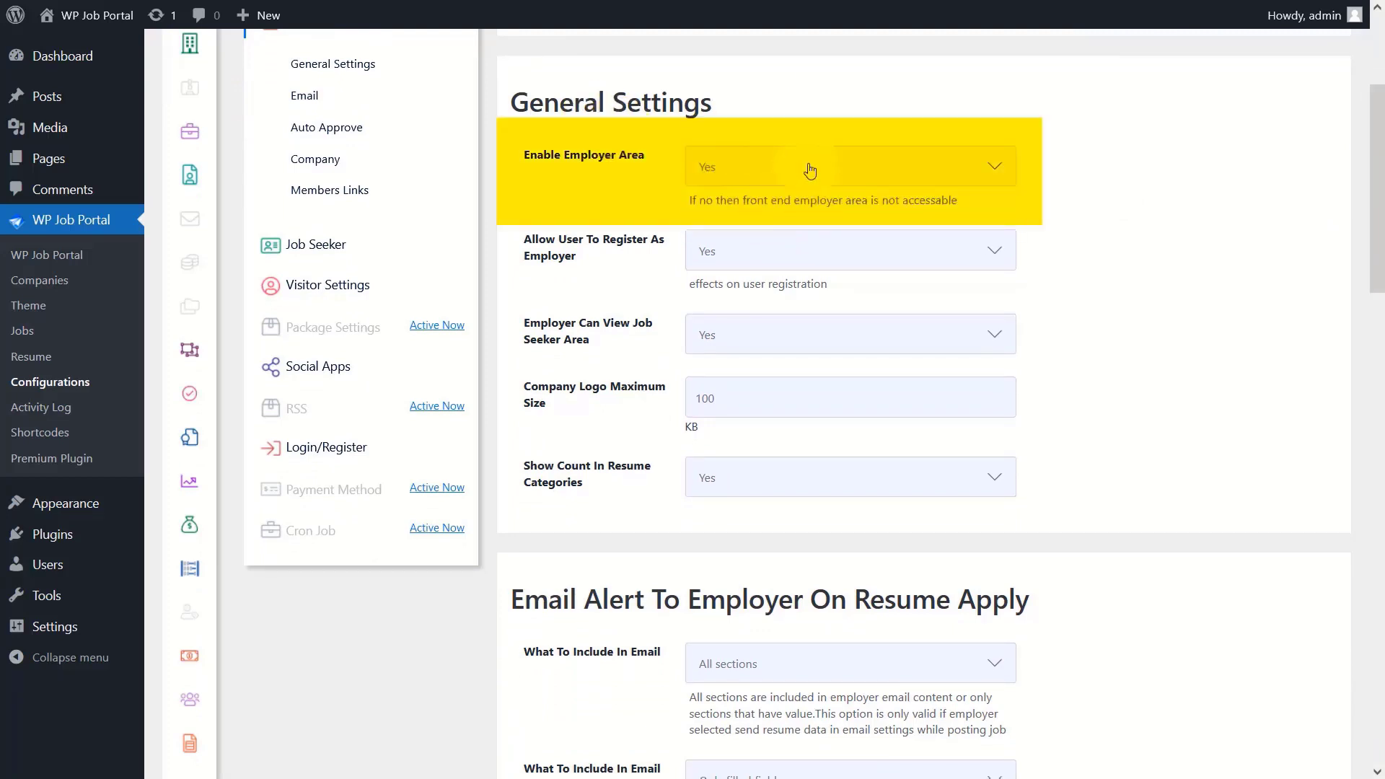
pyautogui.click(764, 251)
pyautogui.click(746, 281)
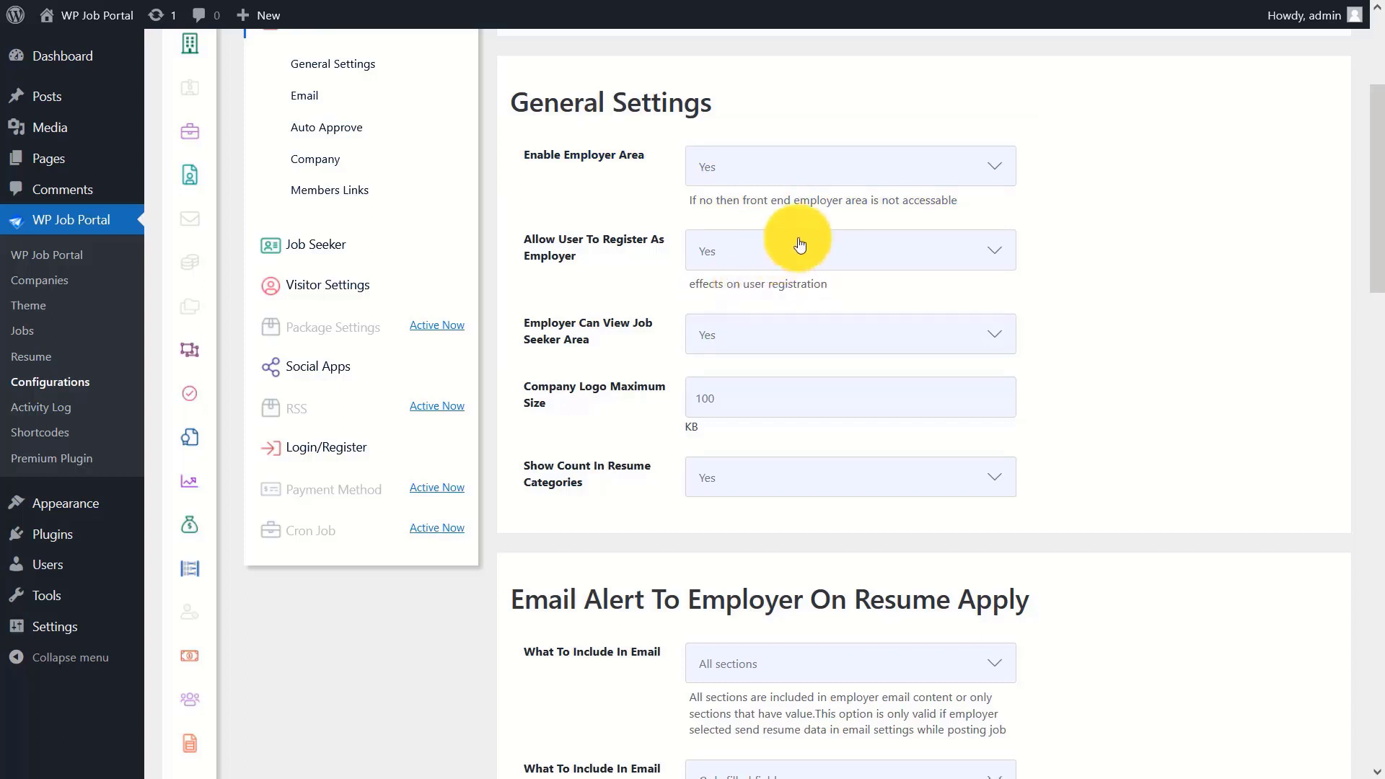
pyautogui.click(720, 333)
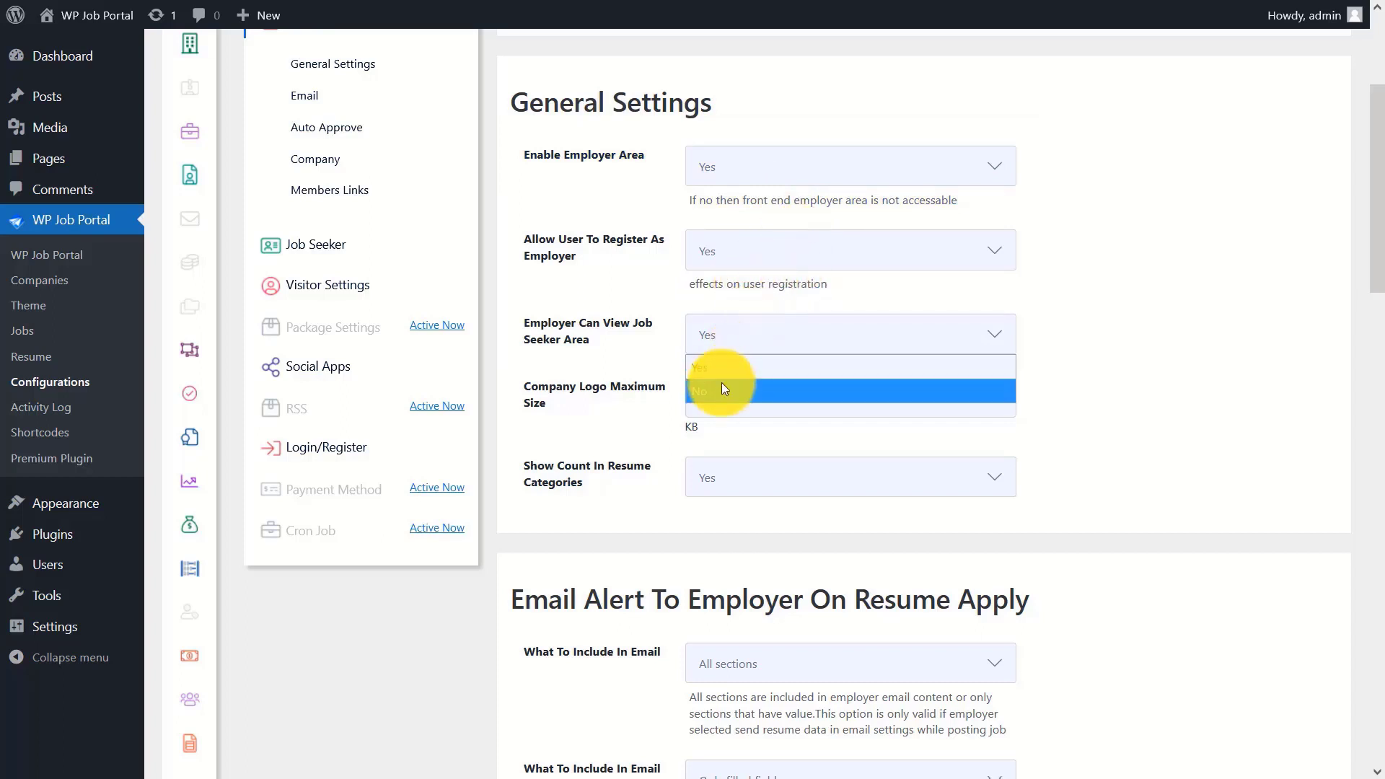
pyautogui.click(728, 370)
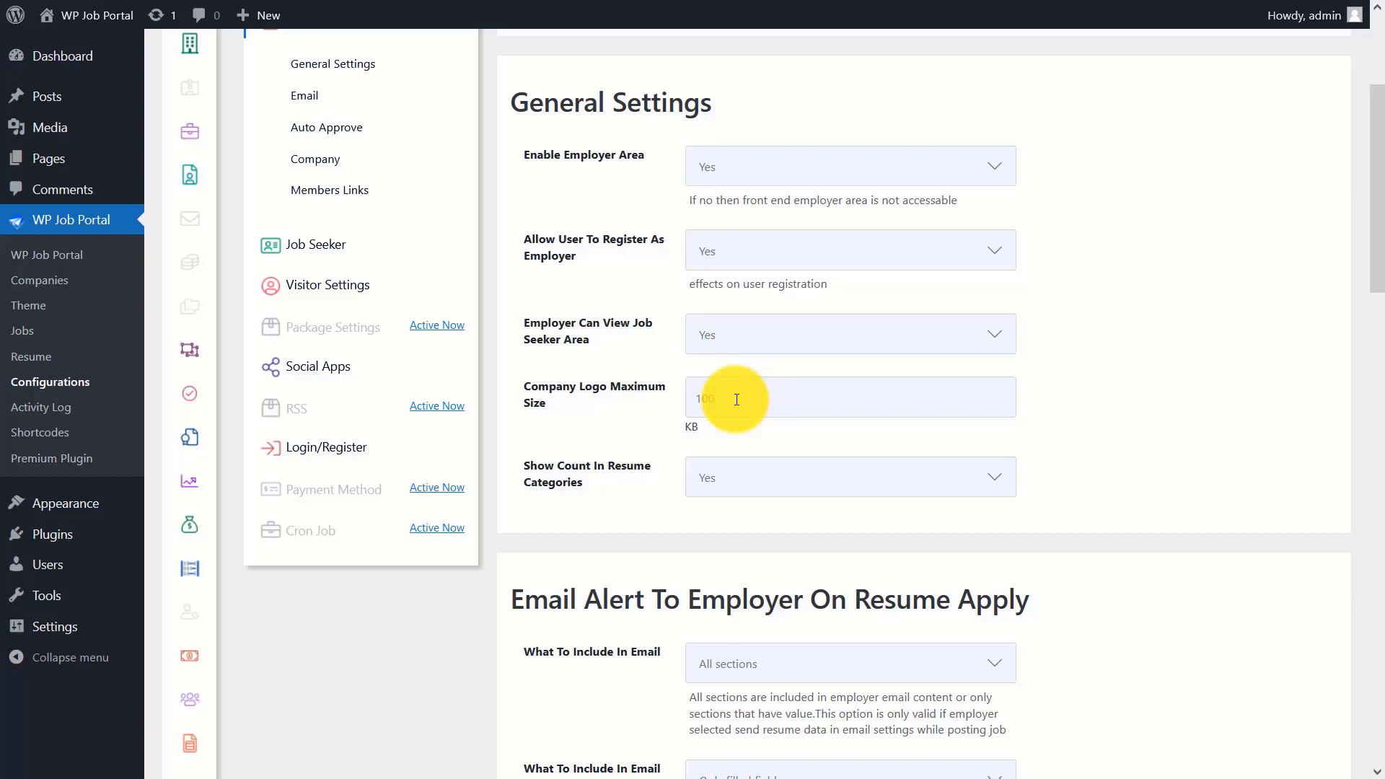
pyautogui.click(786, 473)
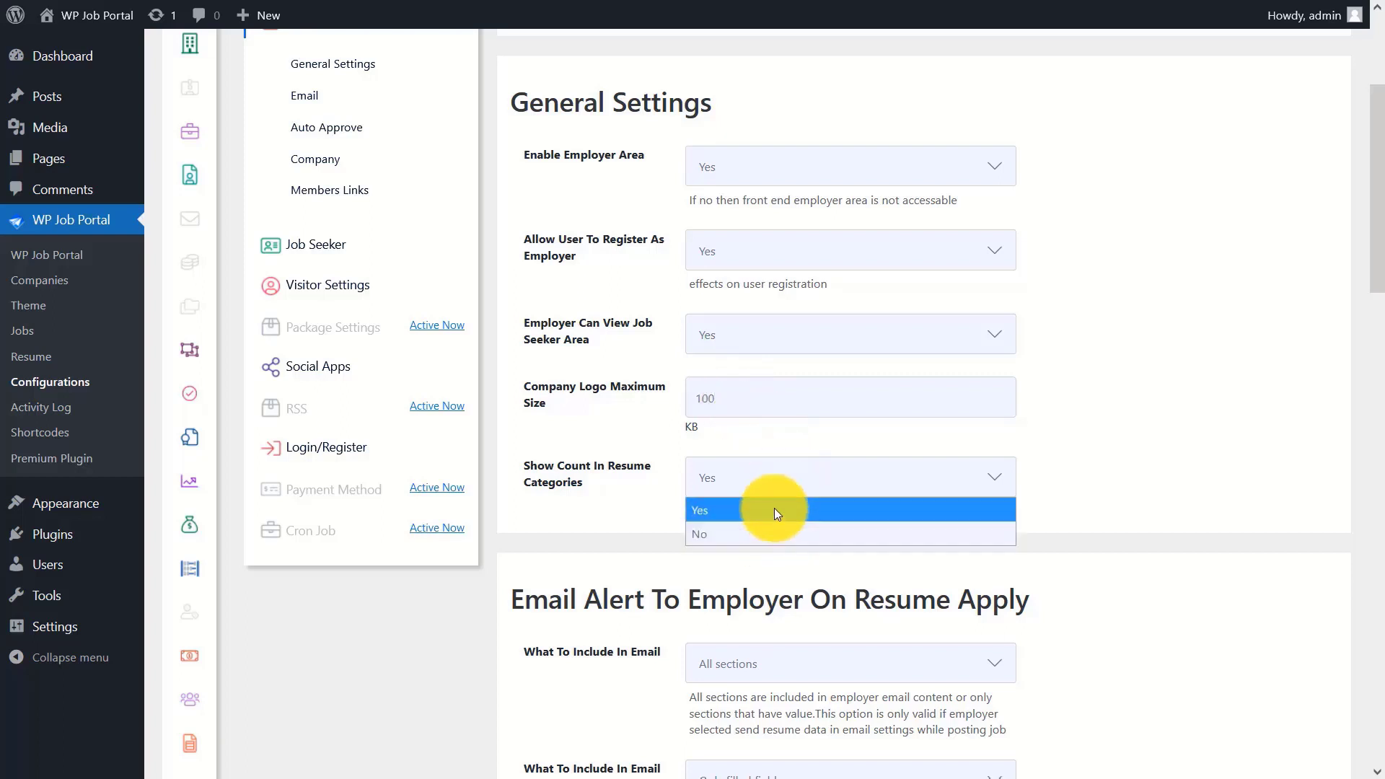
pyautogui.click(773, 508)
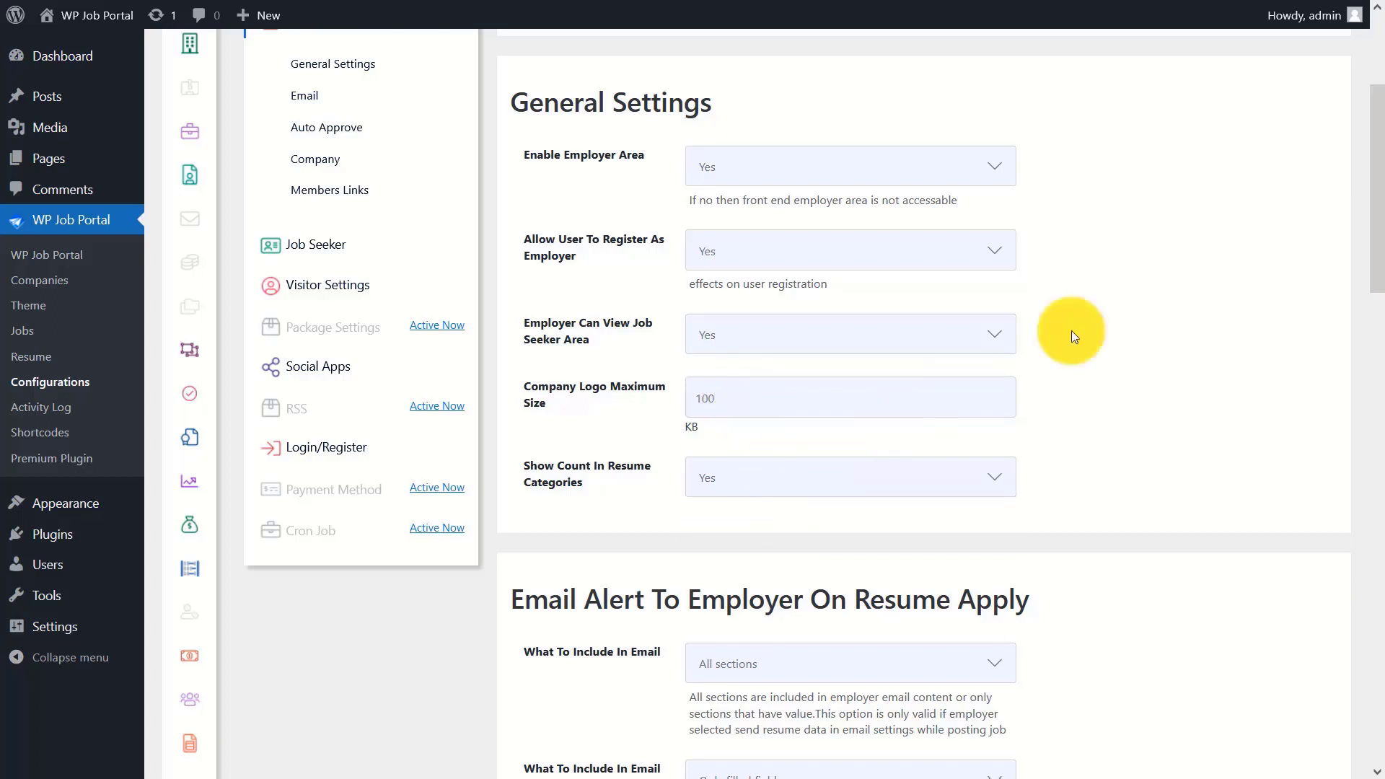
pyautogui.moveTo(1376, 189); pyautogui.dragTo(1363, 308)
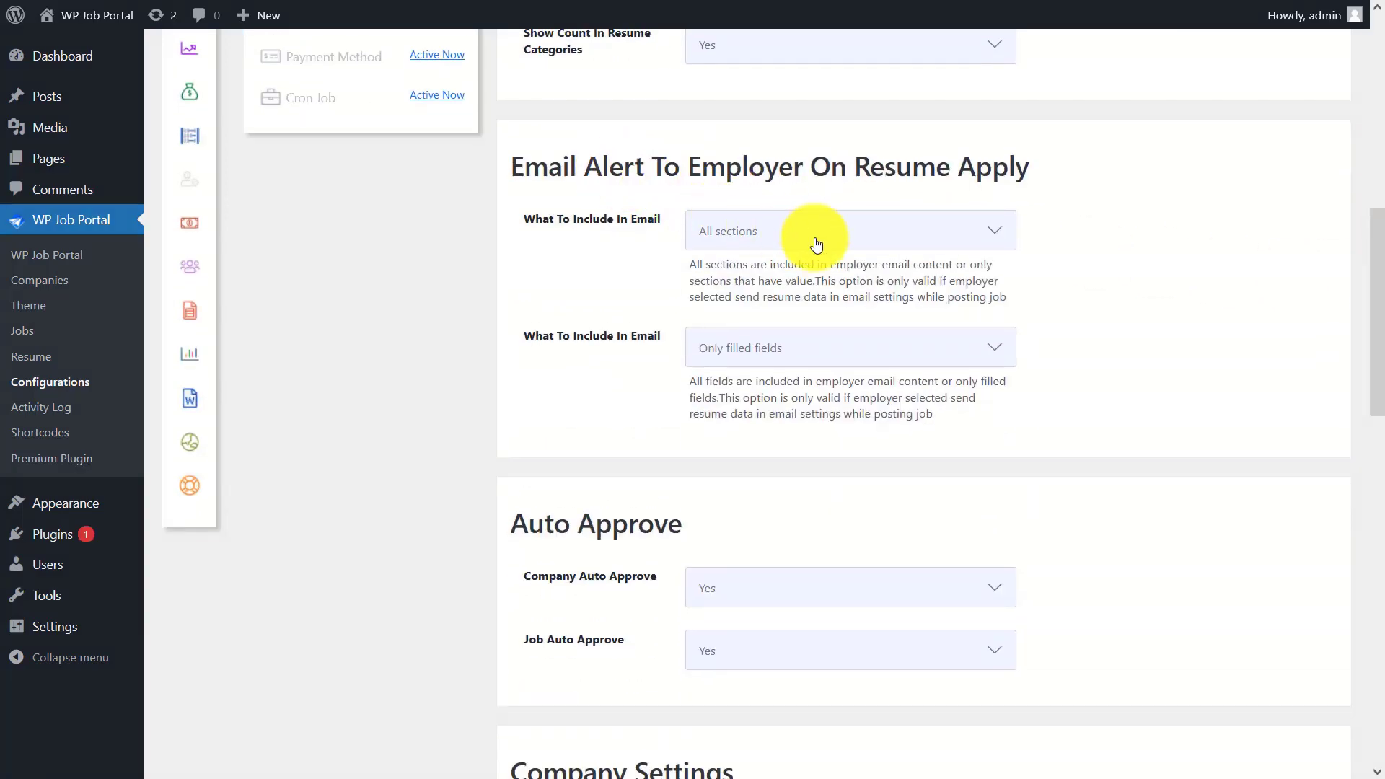
# - Keep all sections and only filled fields in the employer e-mail alerts
pyautogui.click(816, 244)
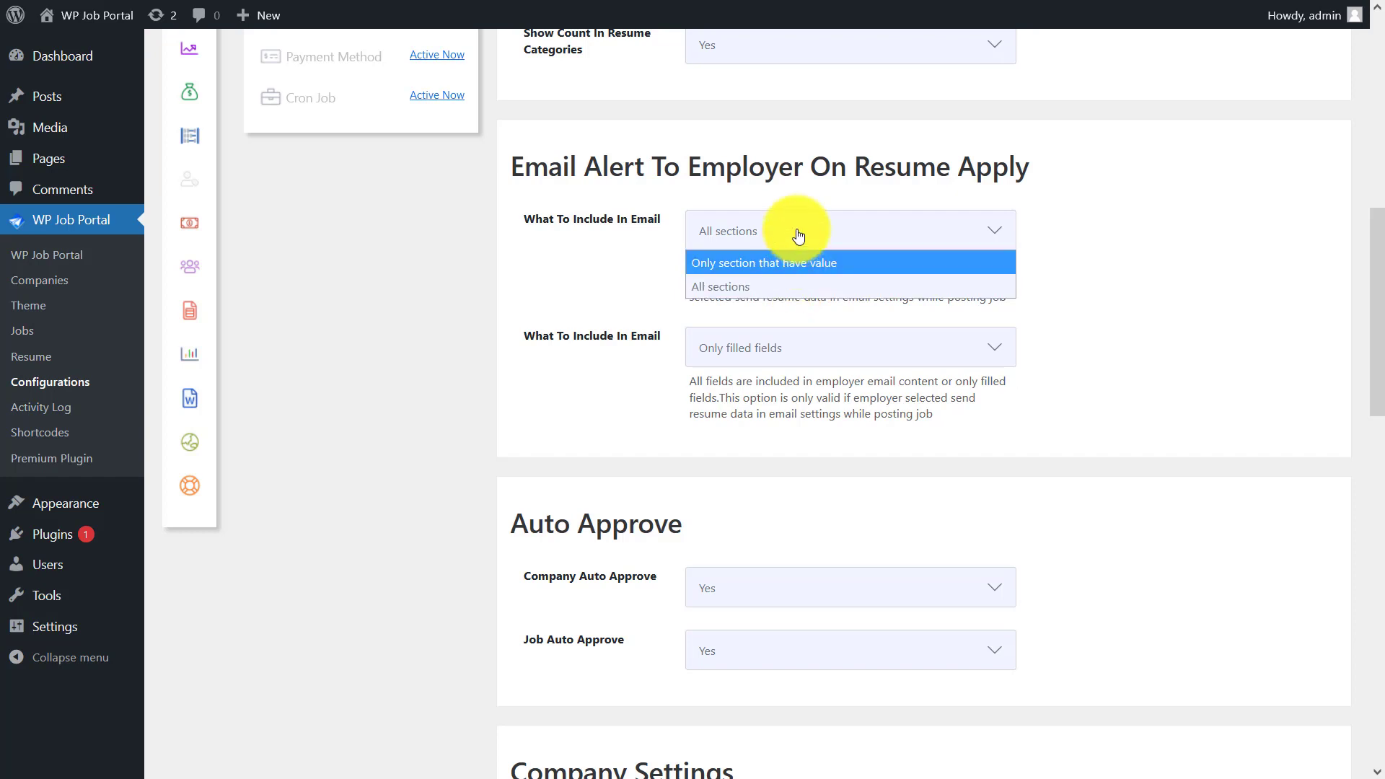
pyautogui.click(798, 233)
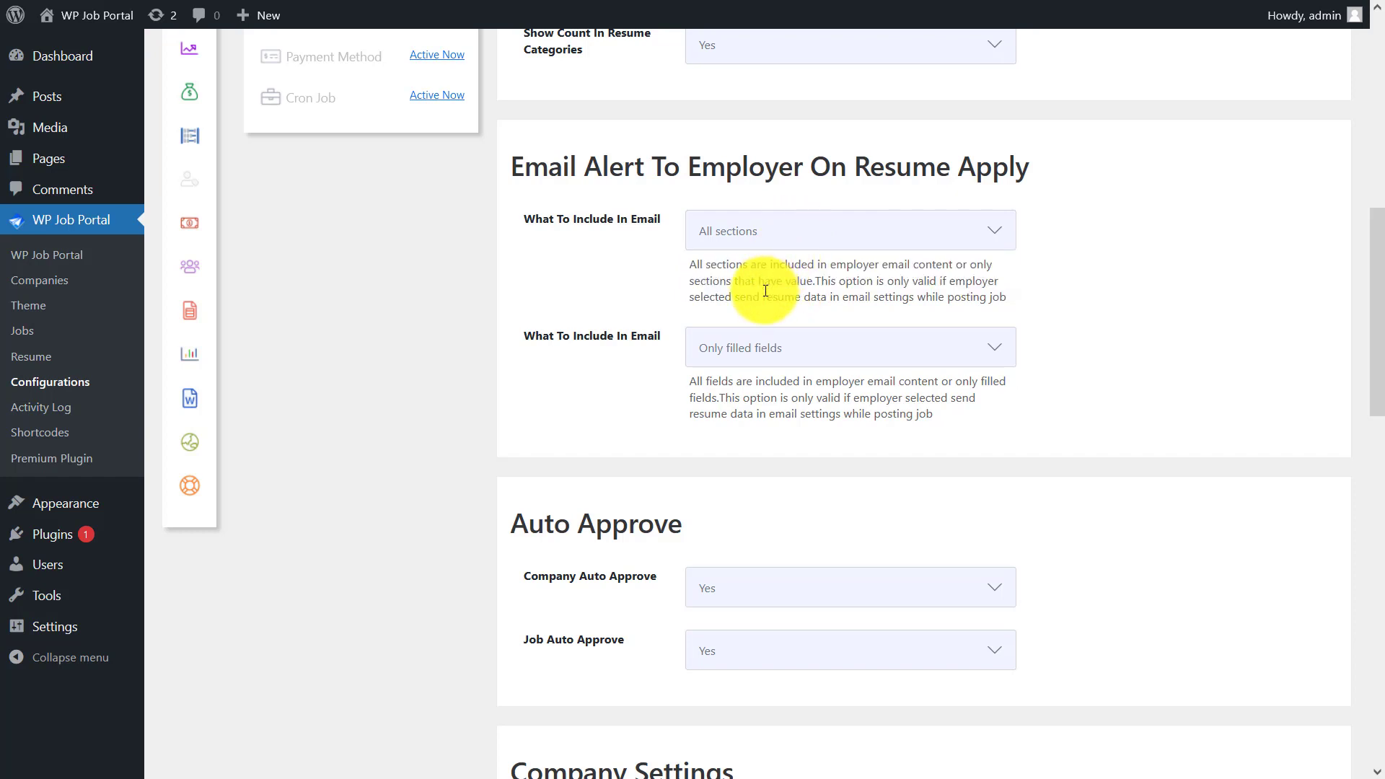
pyautogui.click(792, 356)
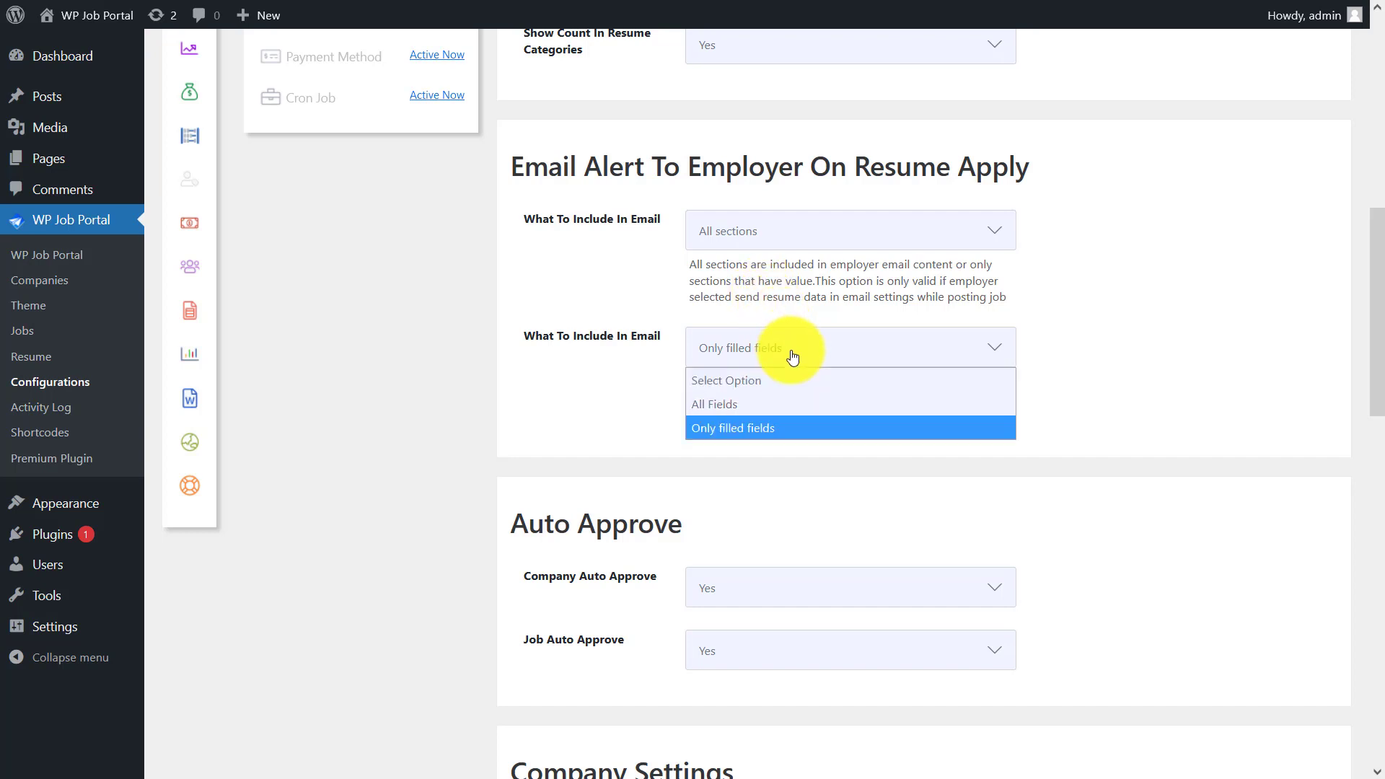
pyautogui.click(787, 429)
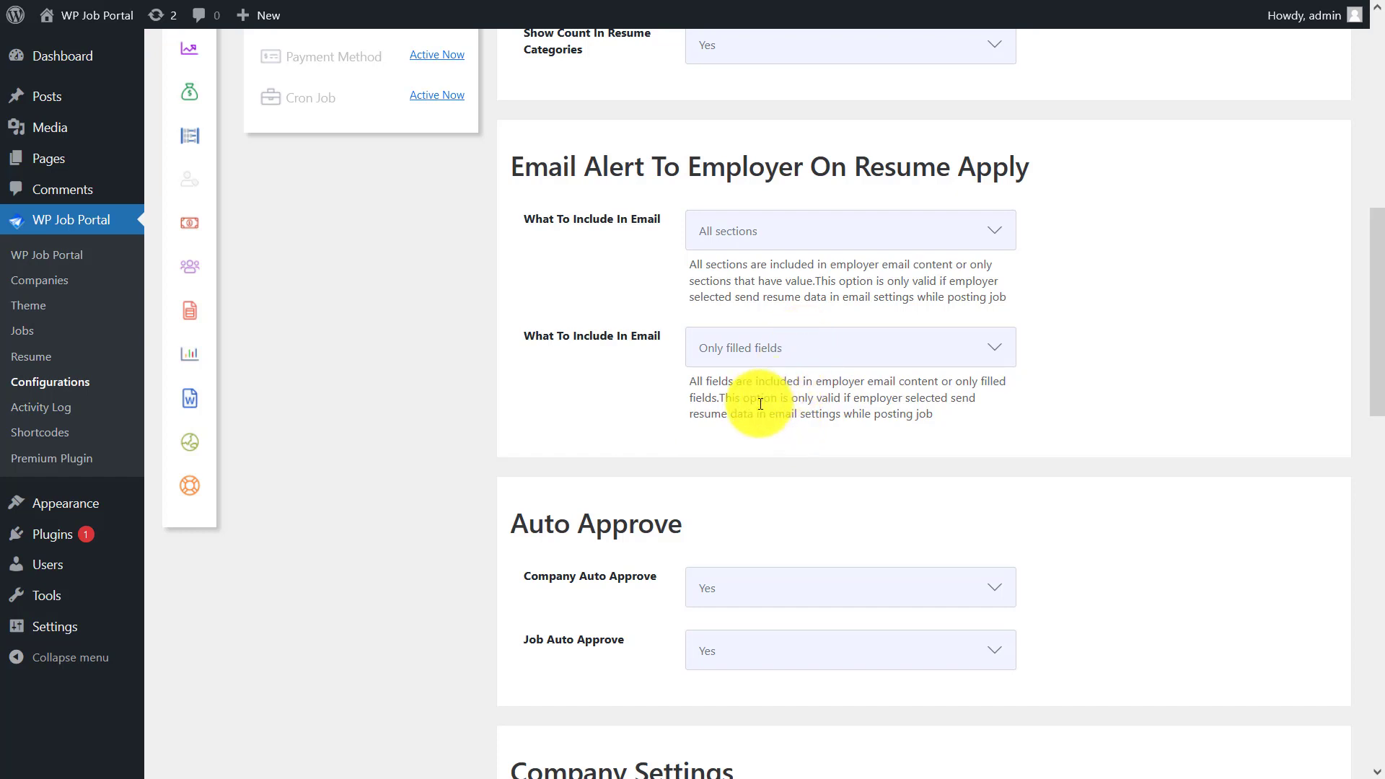
pyautogui.moveTo(1374, 332); pyautogui.dragTo(1374, 328)
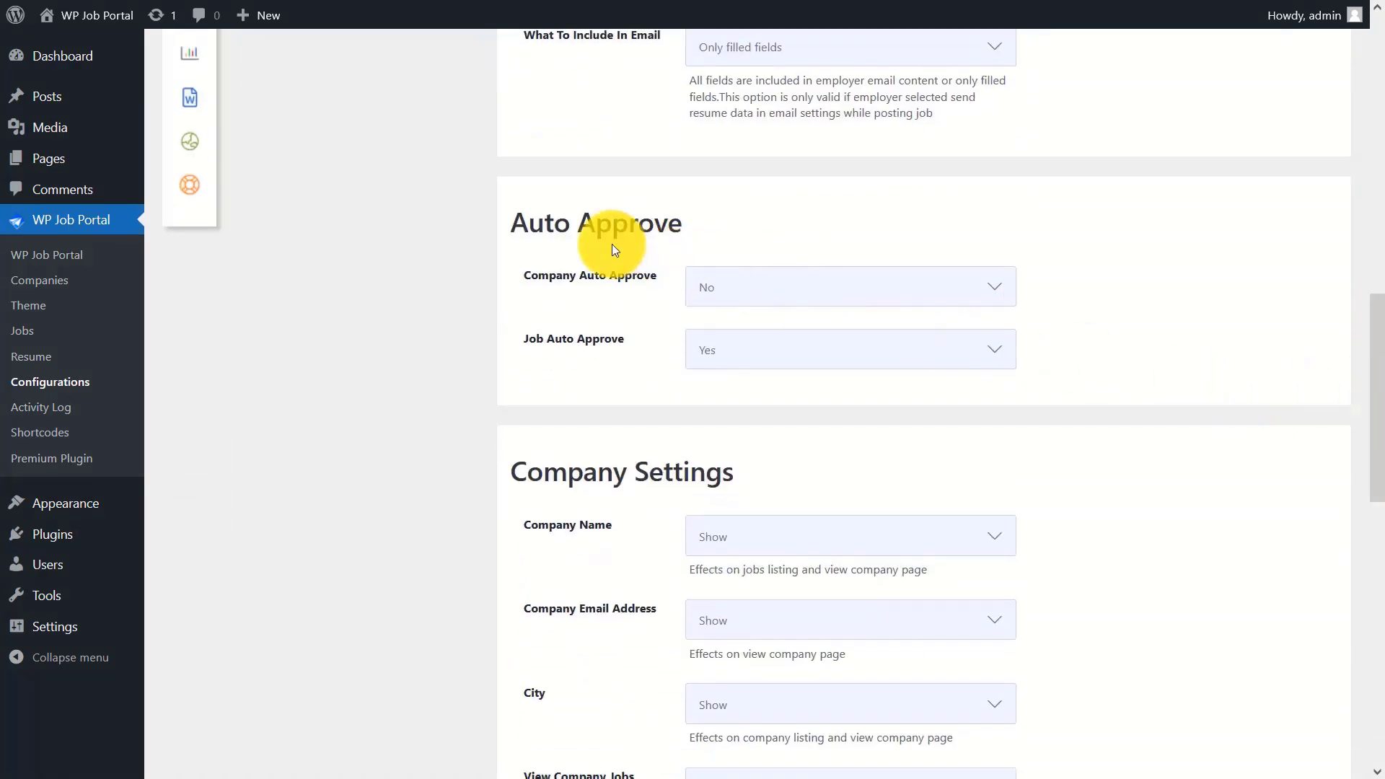
# - Set Company Auto Approve to Yes and keep Job Auto Approve at Yes
pyautogui.click(820, 305)
pyautogui.click(801, 340)
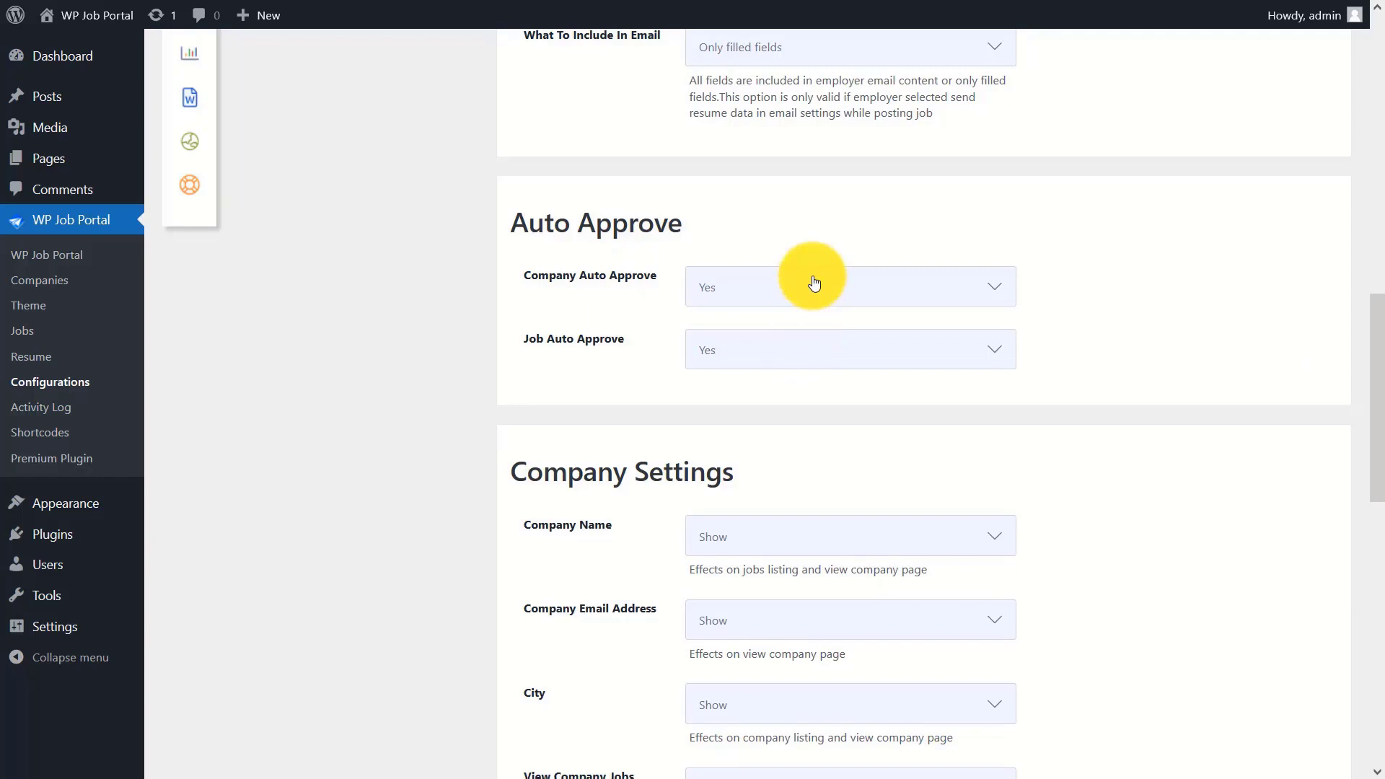
pyautogui.click(782, 349)
pyautogui.click(766, 404)
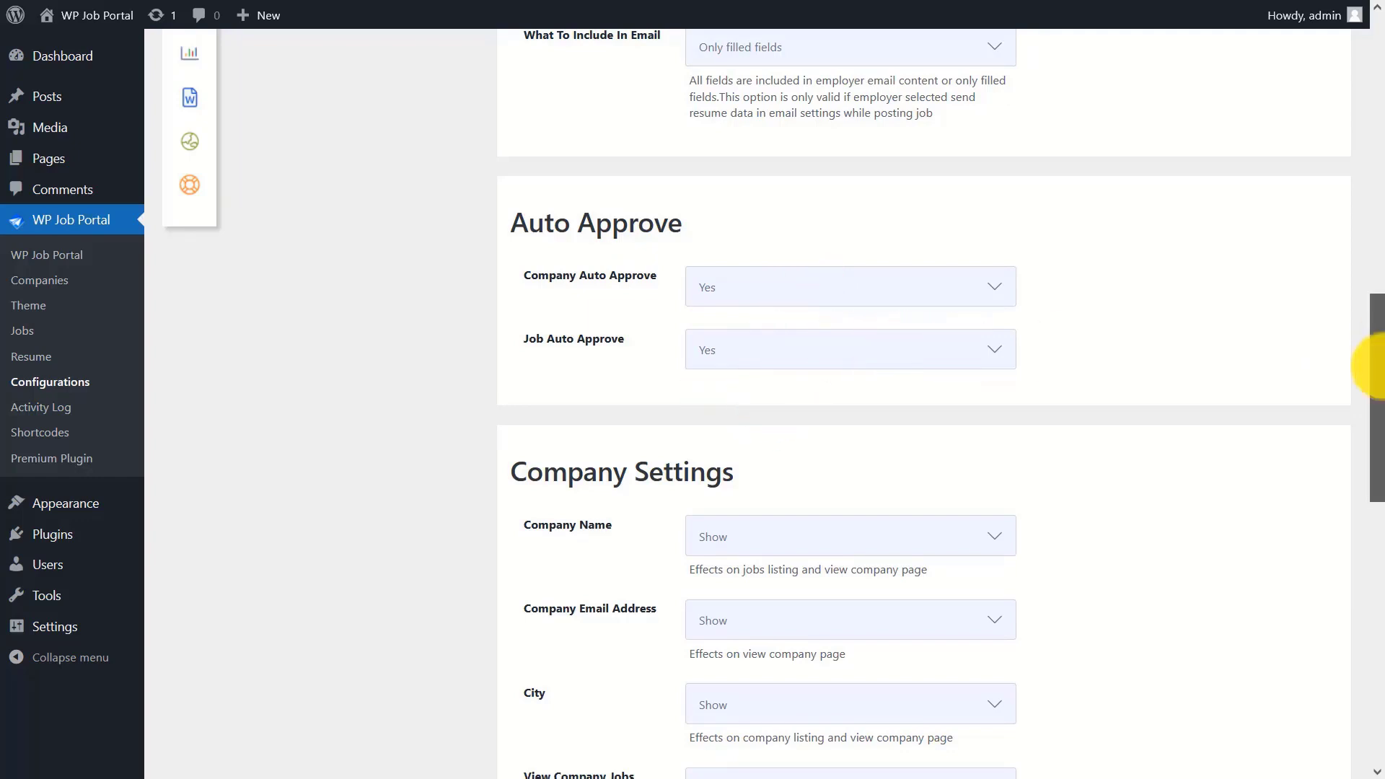
pyautogui.moveTo(1378, 349); pyautogui.dragTo(1370, 454)
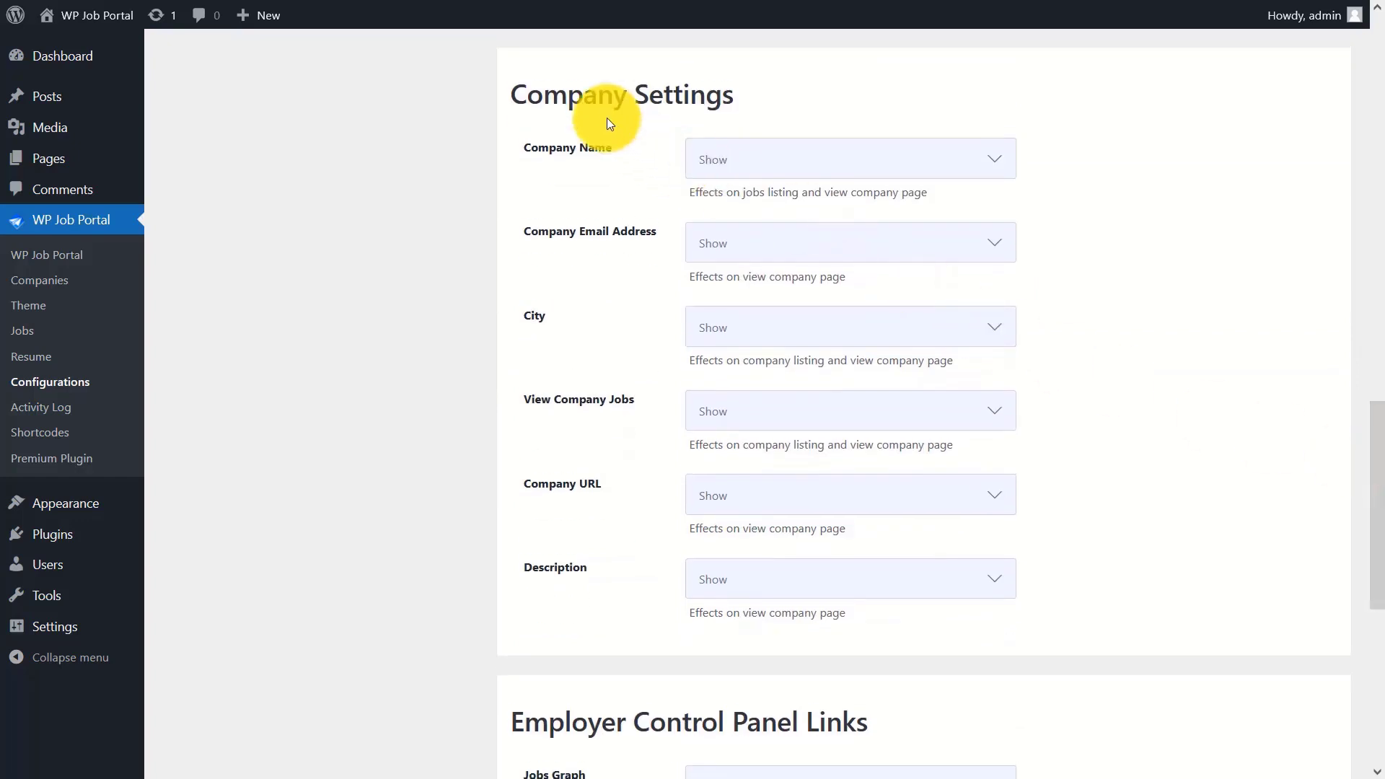
# - Keep Company Name, Email Address, City, View Company Jobs, Company URL and Description shown
pyautogui.click(822, 151)
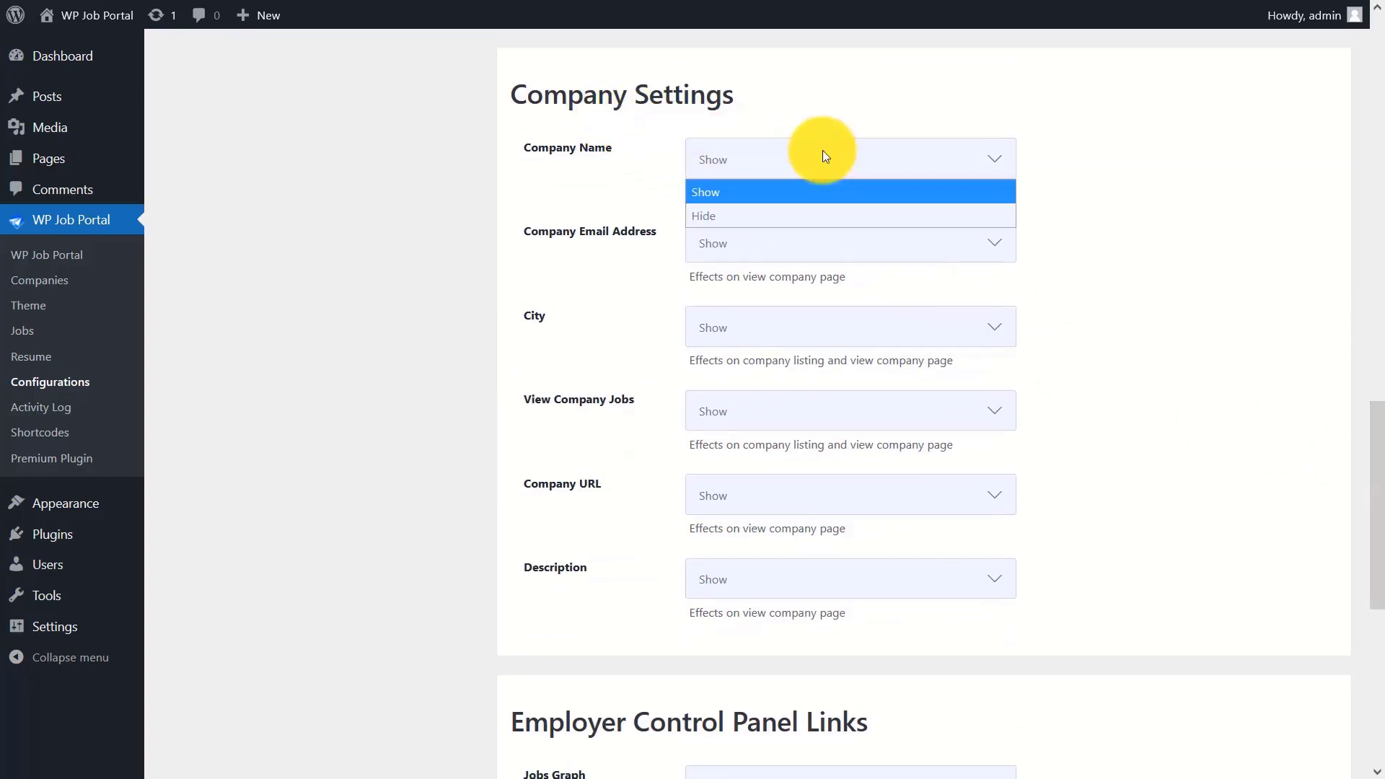
pyautogui.click(791, 192)
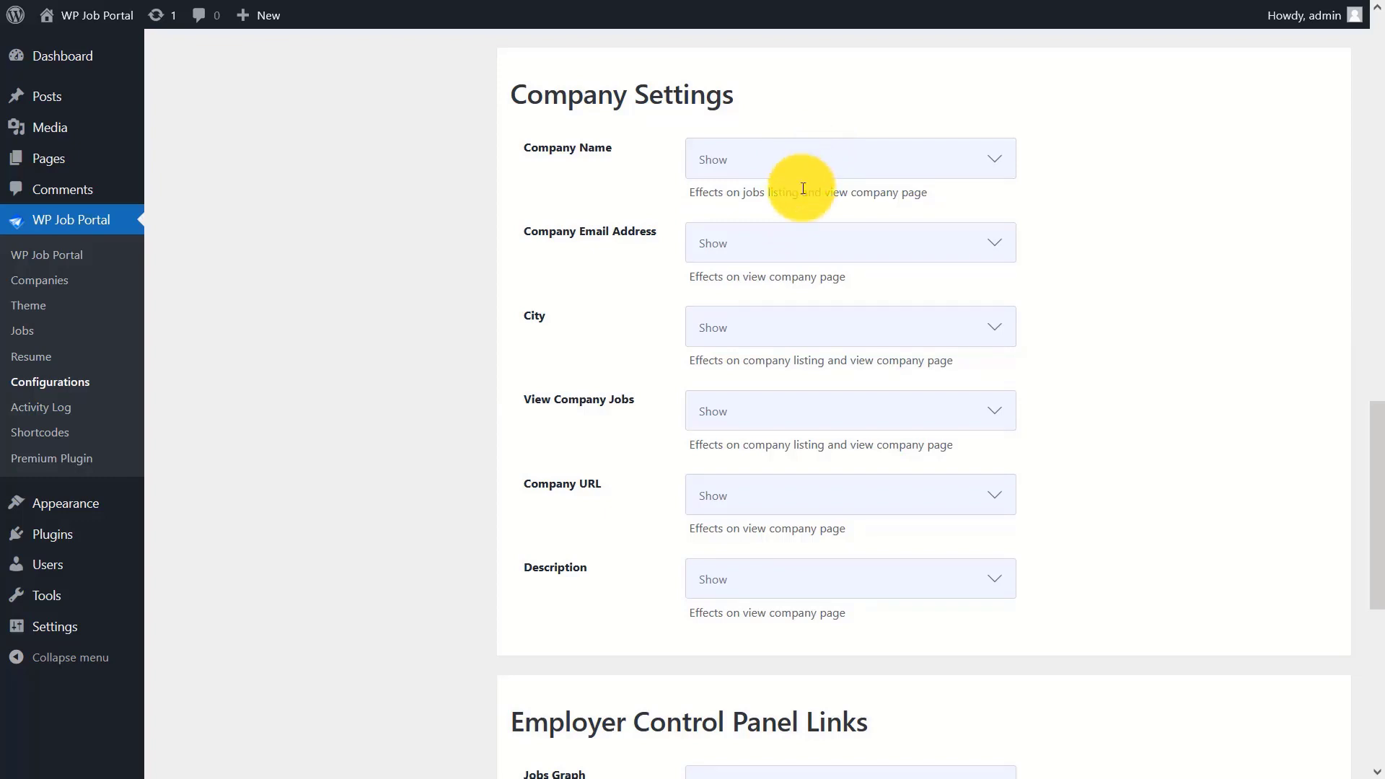
pyautogui.click(773, 243)
pyautogui.click(766, 283)
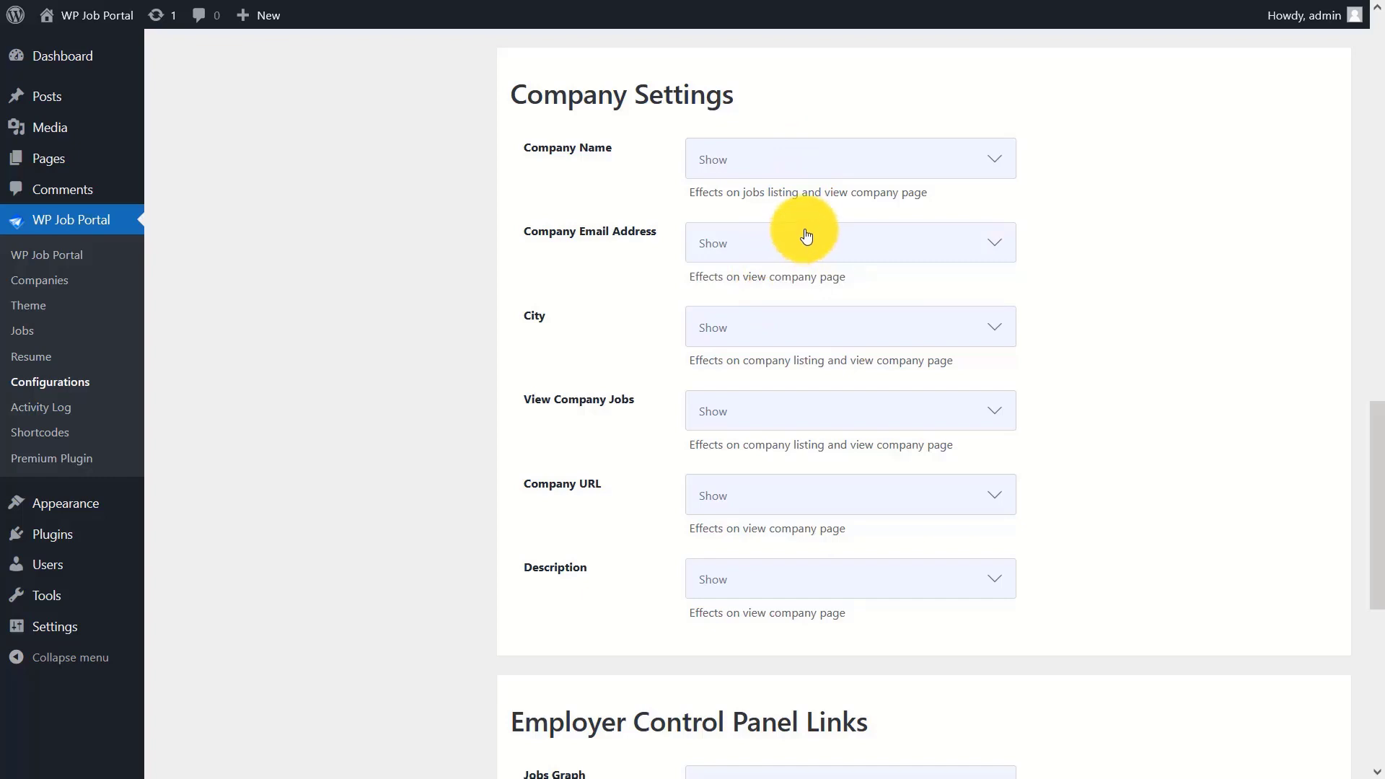
pyautogui.click(727, 328)
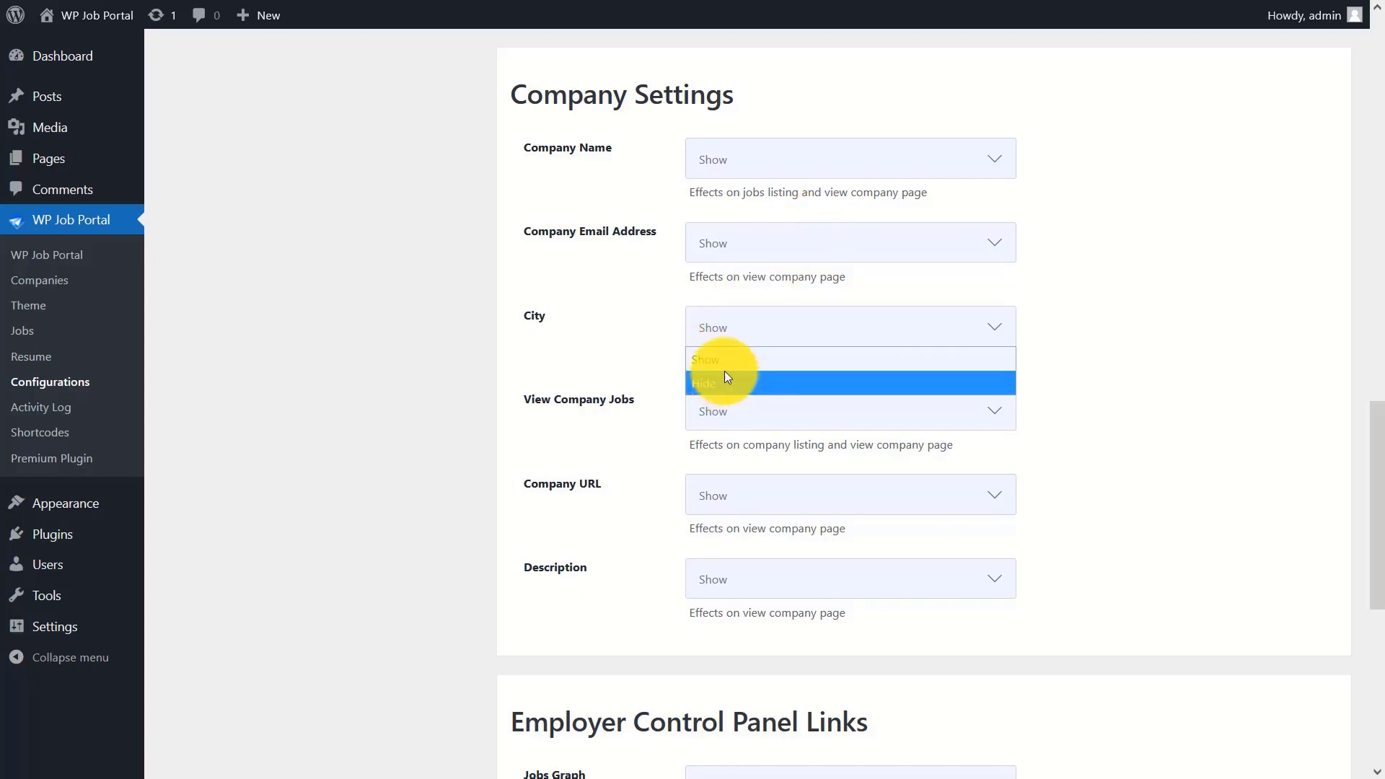
pyautogui.click(730, 365)
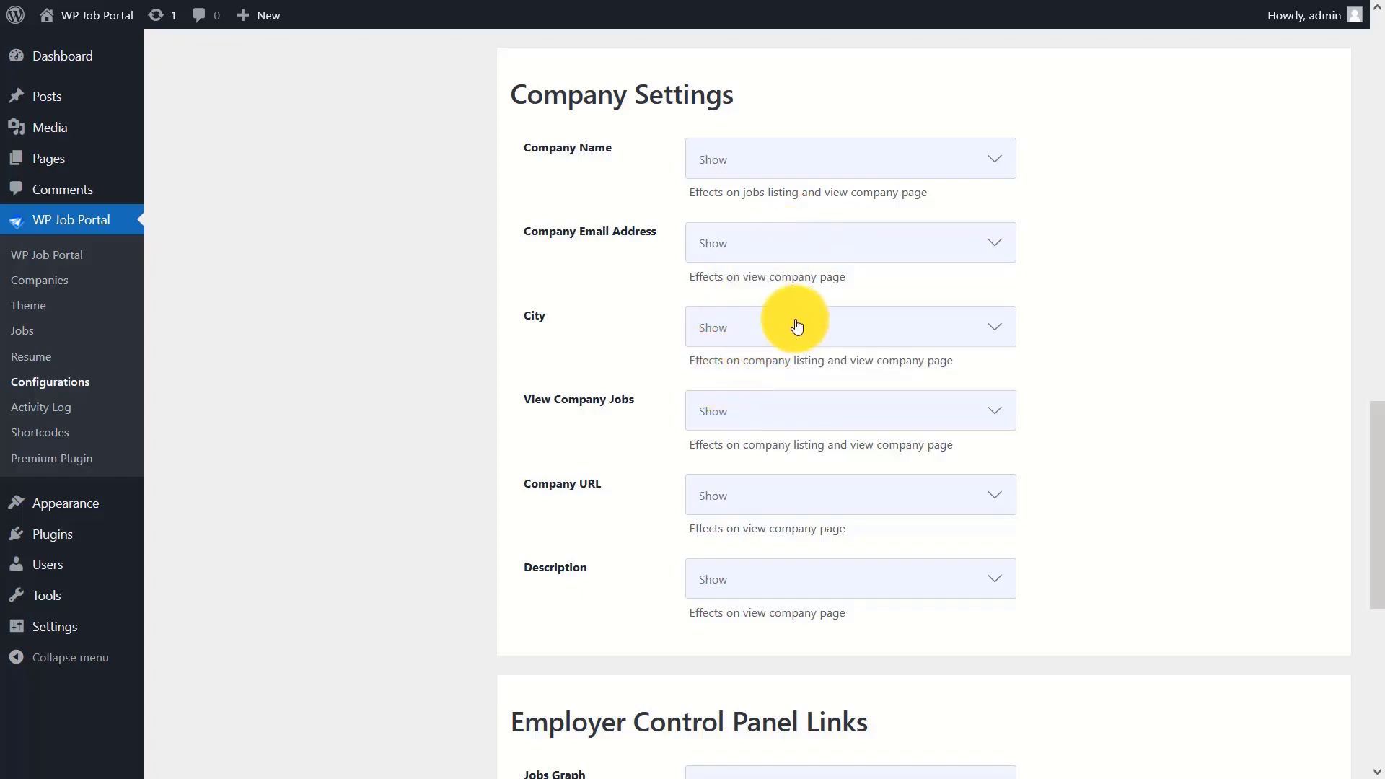
pyautogui.click(792, 419)
pyautogui.click(779, 446)
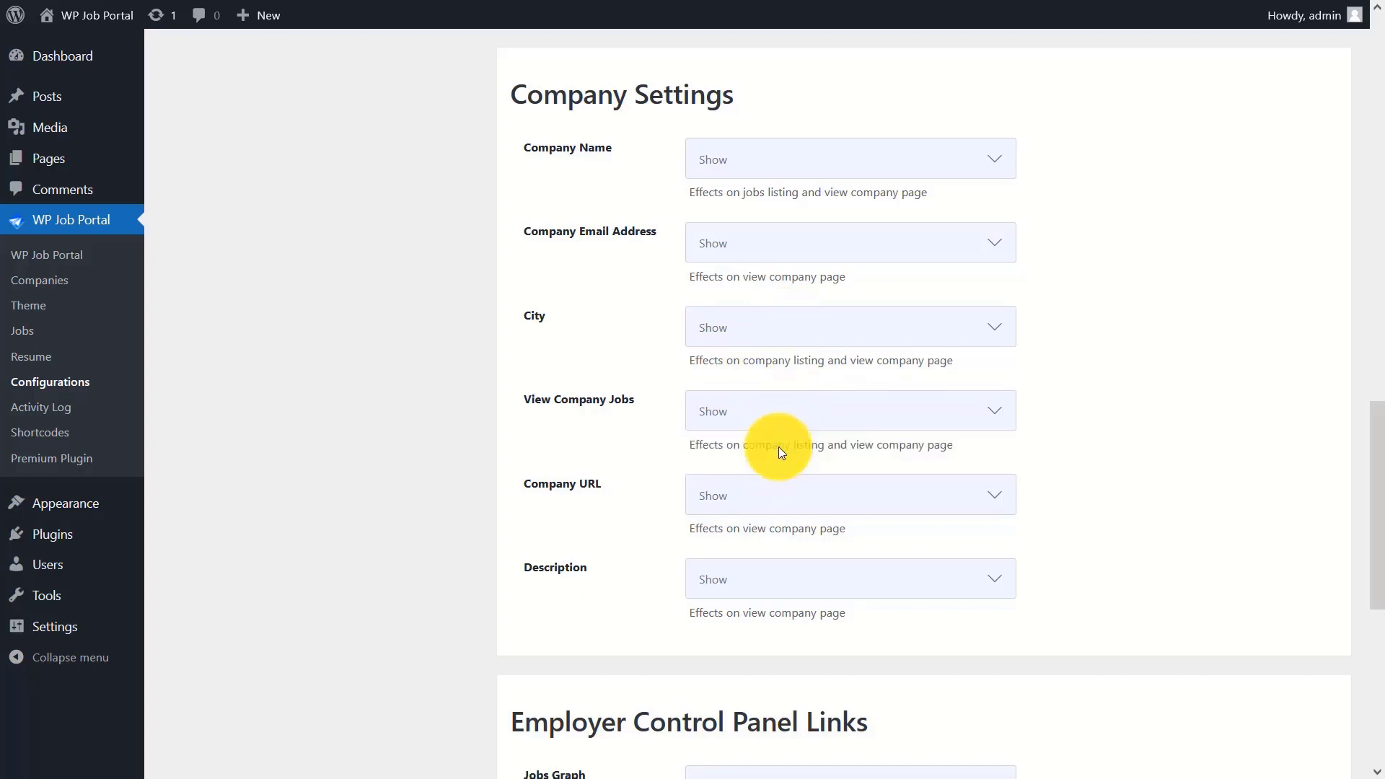
pyautogui.click(755, 504)
pyautogui.click(737, 529)
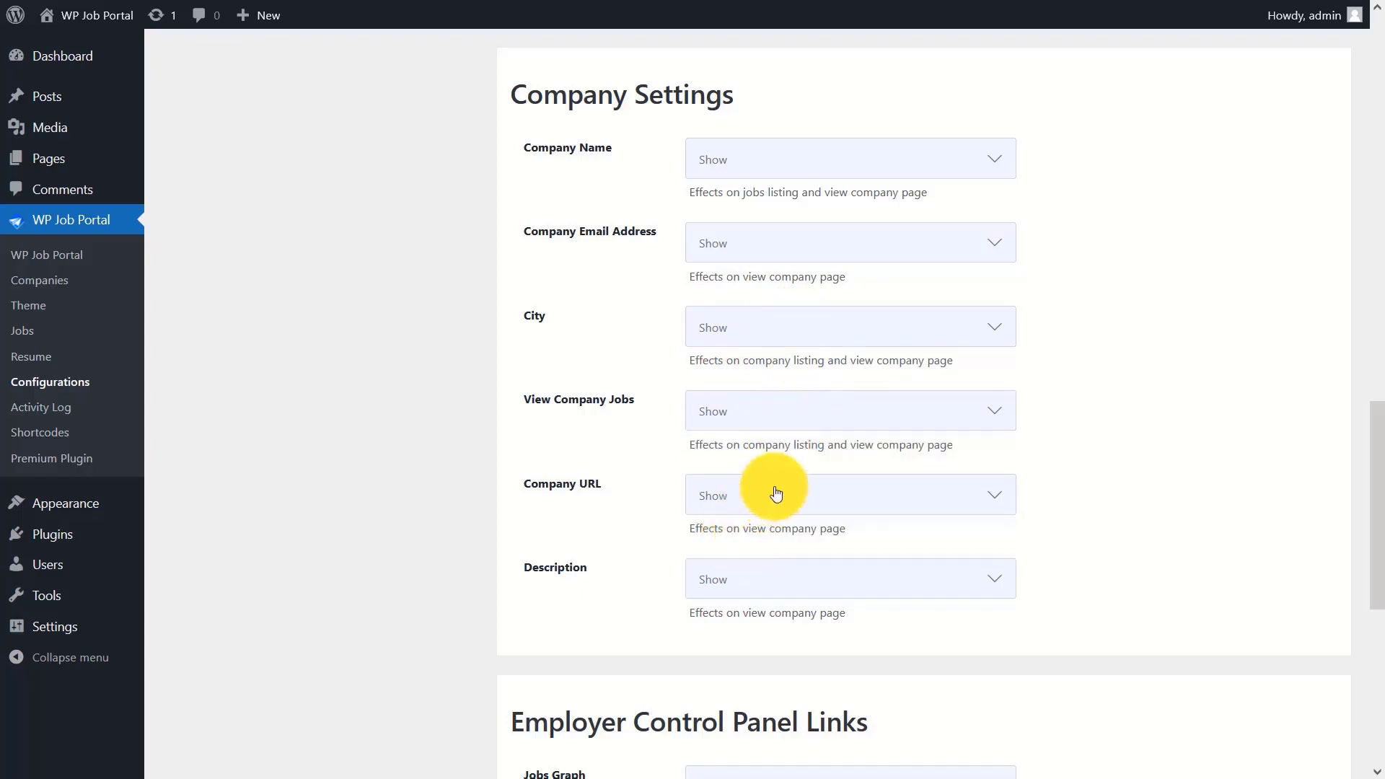
pyautogui.click(778, 579)
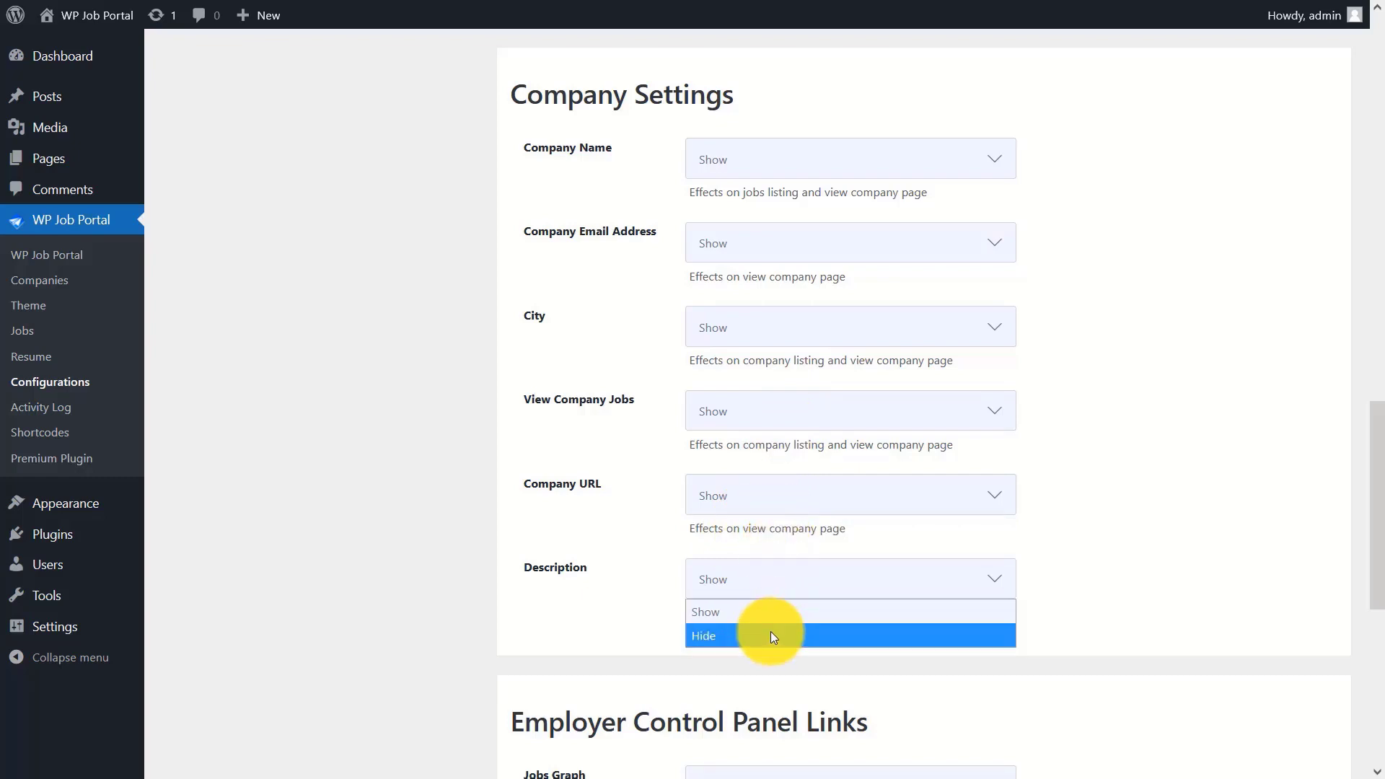
pyautogui.click(773, 617)
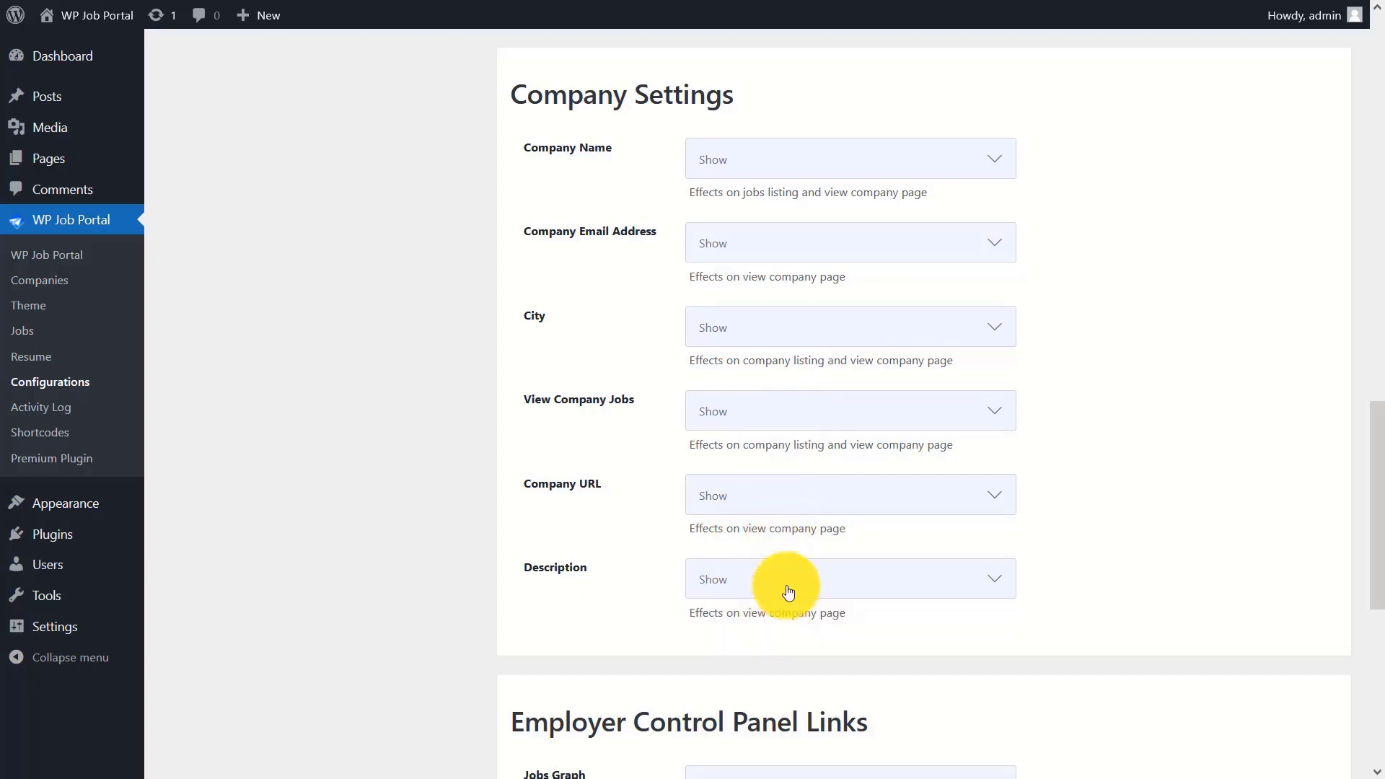
pyautogui.moveTo(1372, 505); pyautogui.dragTo(1381, 635)
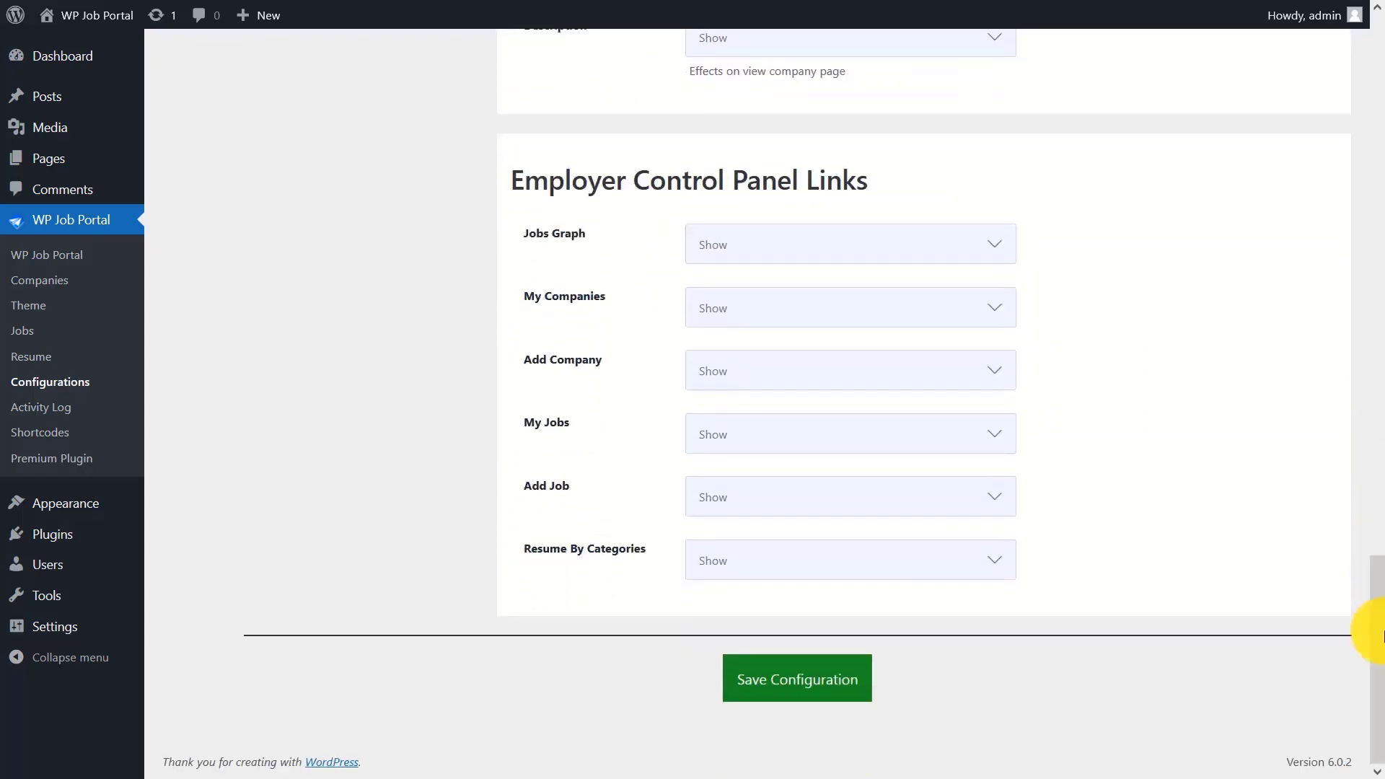
# - Keep Jobs Graph, My Companies, Add Company, My Jobs, Add Job and Resume By Categories links shown, then save
pyautogui.click(823, 254)
pyautogui.click(790, 272)
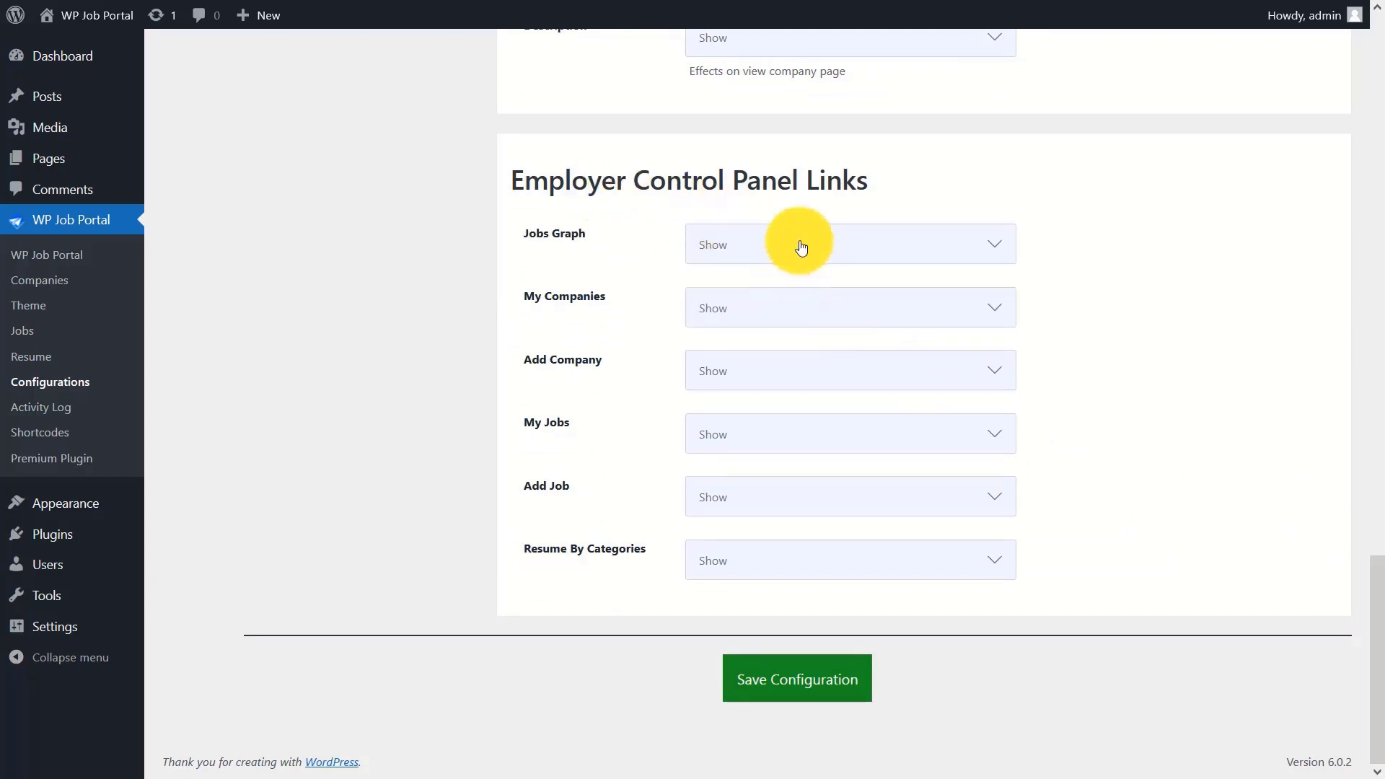
pyautogui.click(758, 310)
pyautogui.click(767, 315)
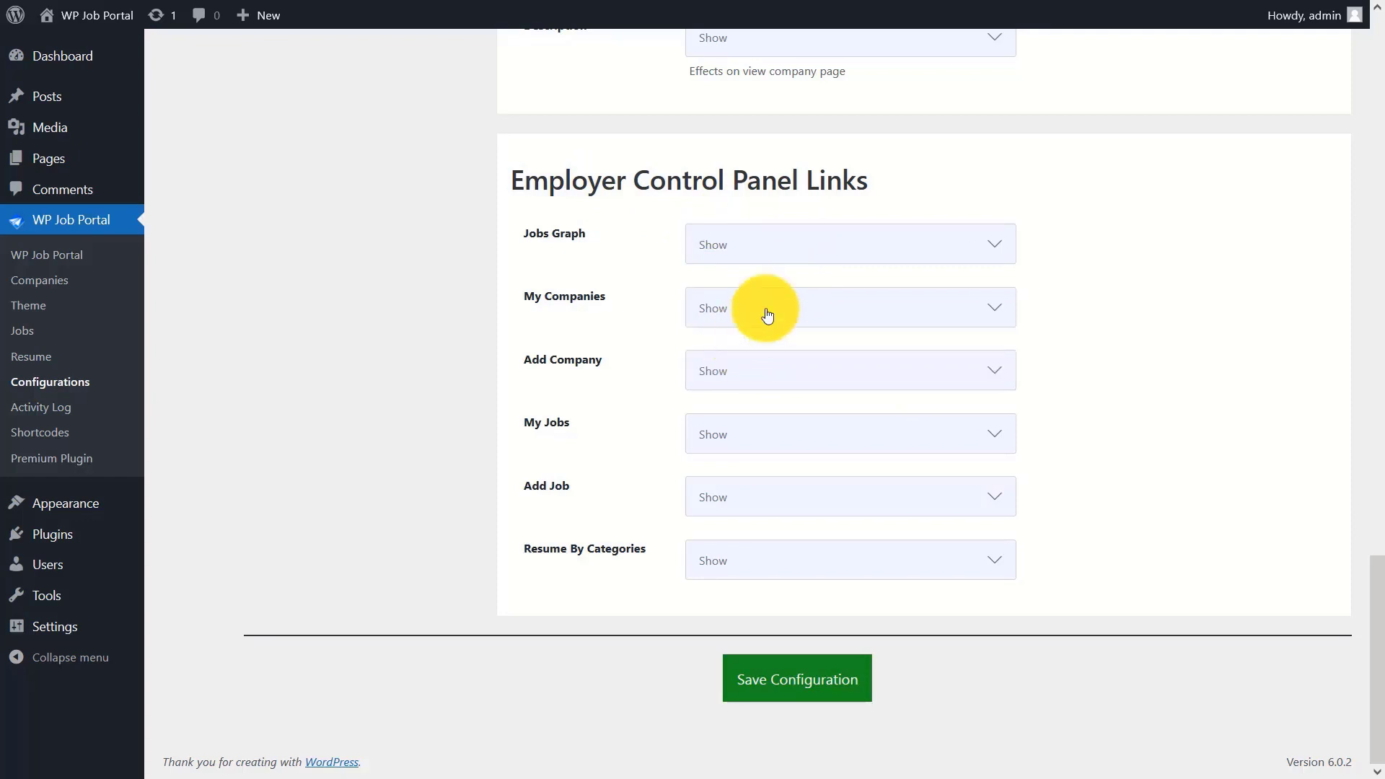
pyautogui.click(761, 370)
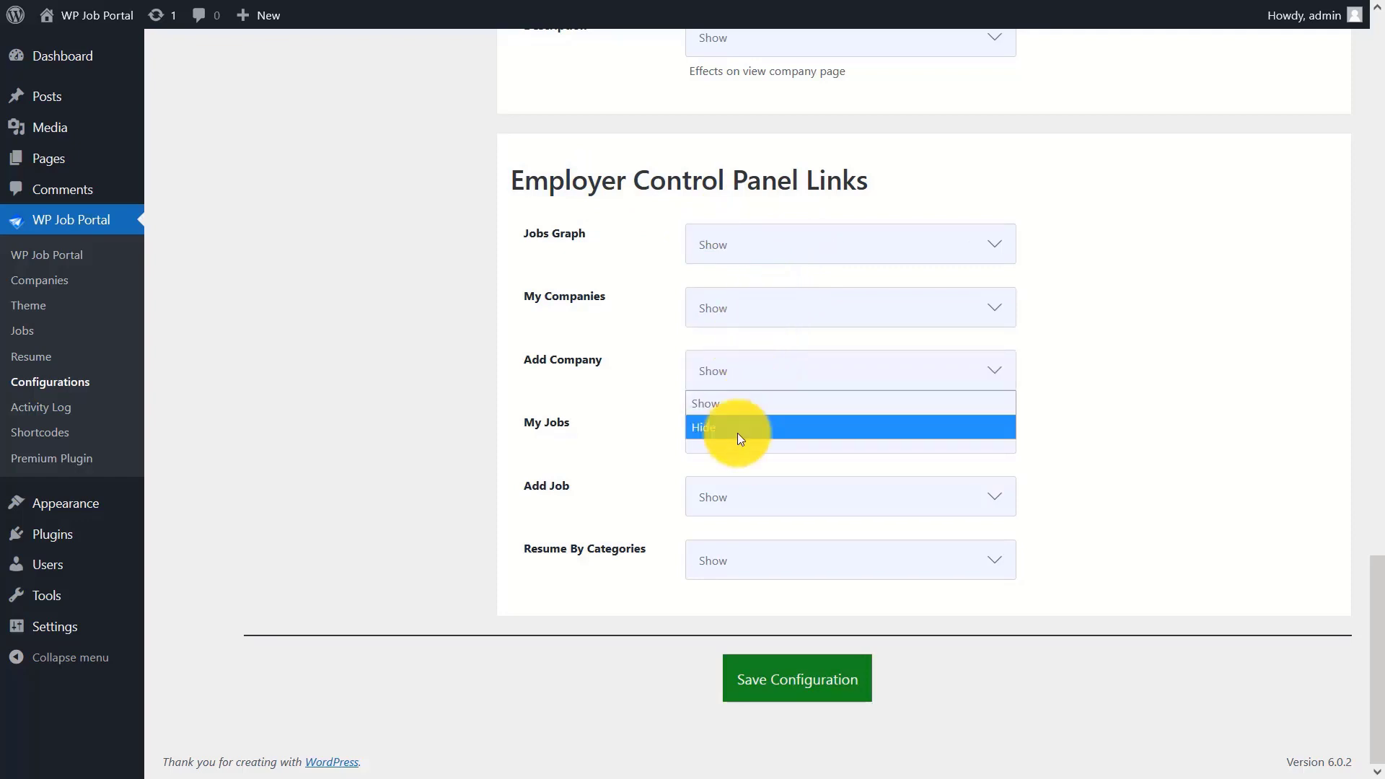
pyautogui.click(779, 398)
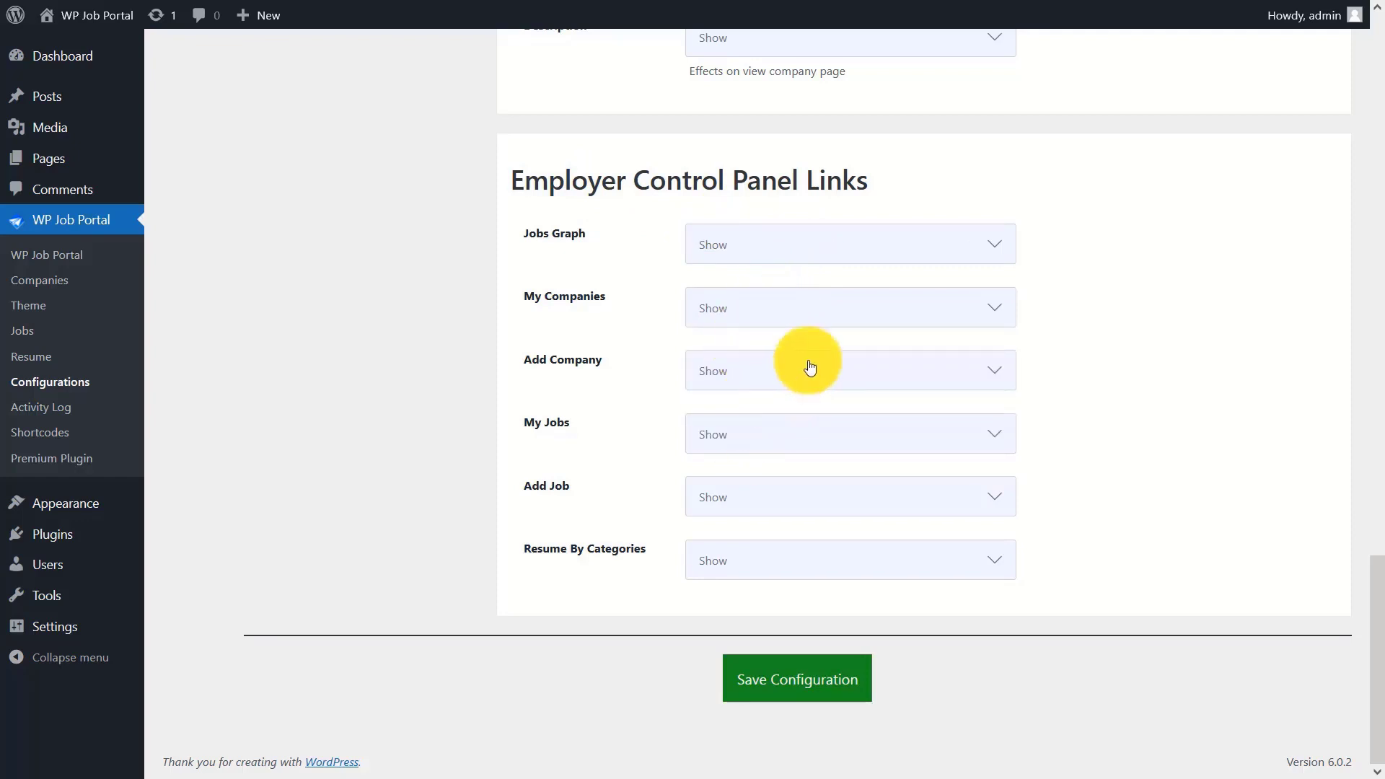
pyautogui.click(772, 429)
pyautogui.click(791, 454)
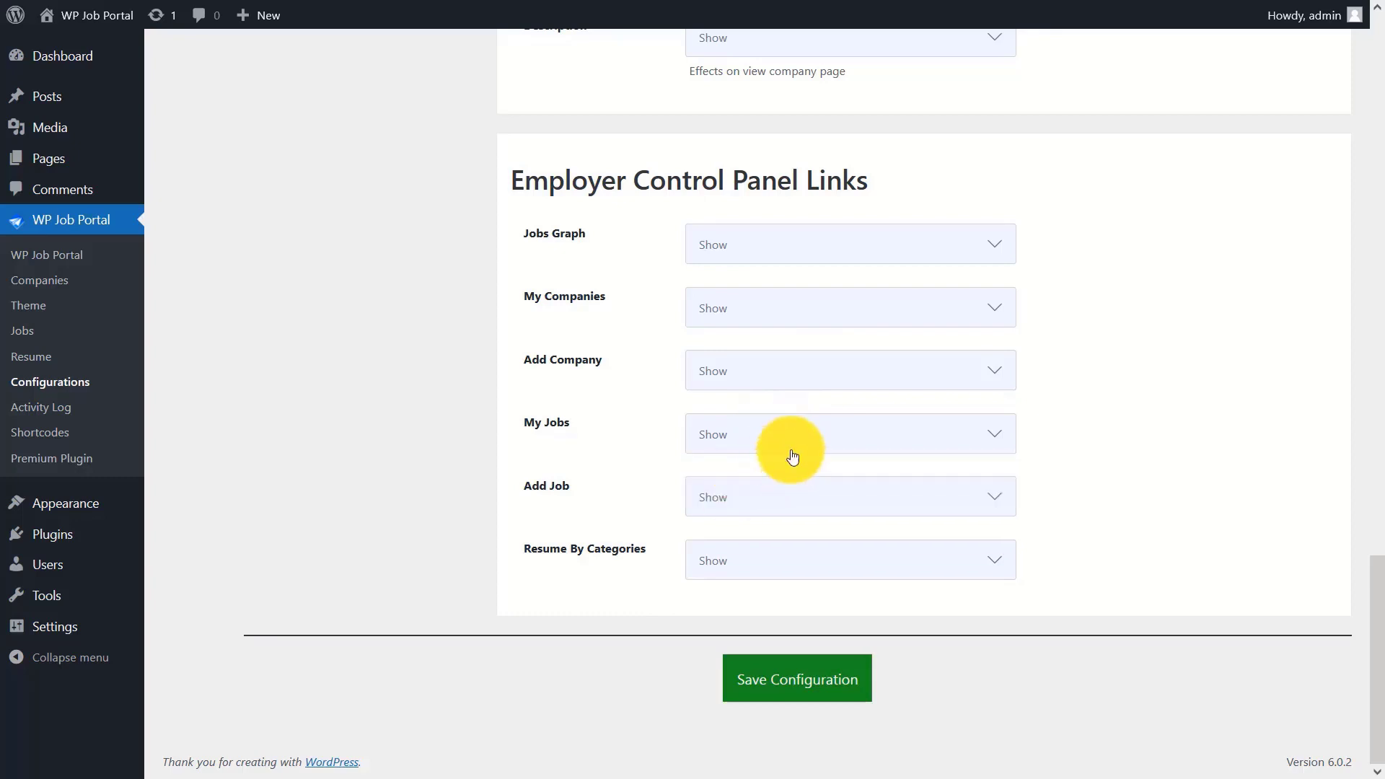
pyautogui.click(779, 501)
pyautogui.click(765, 531)
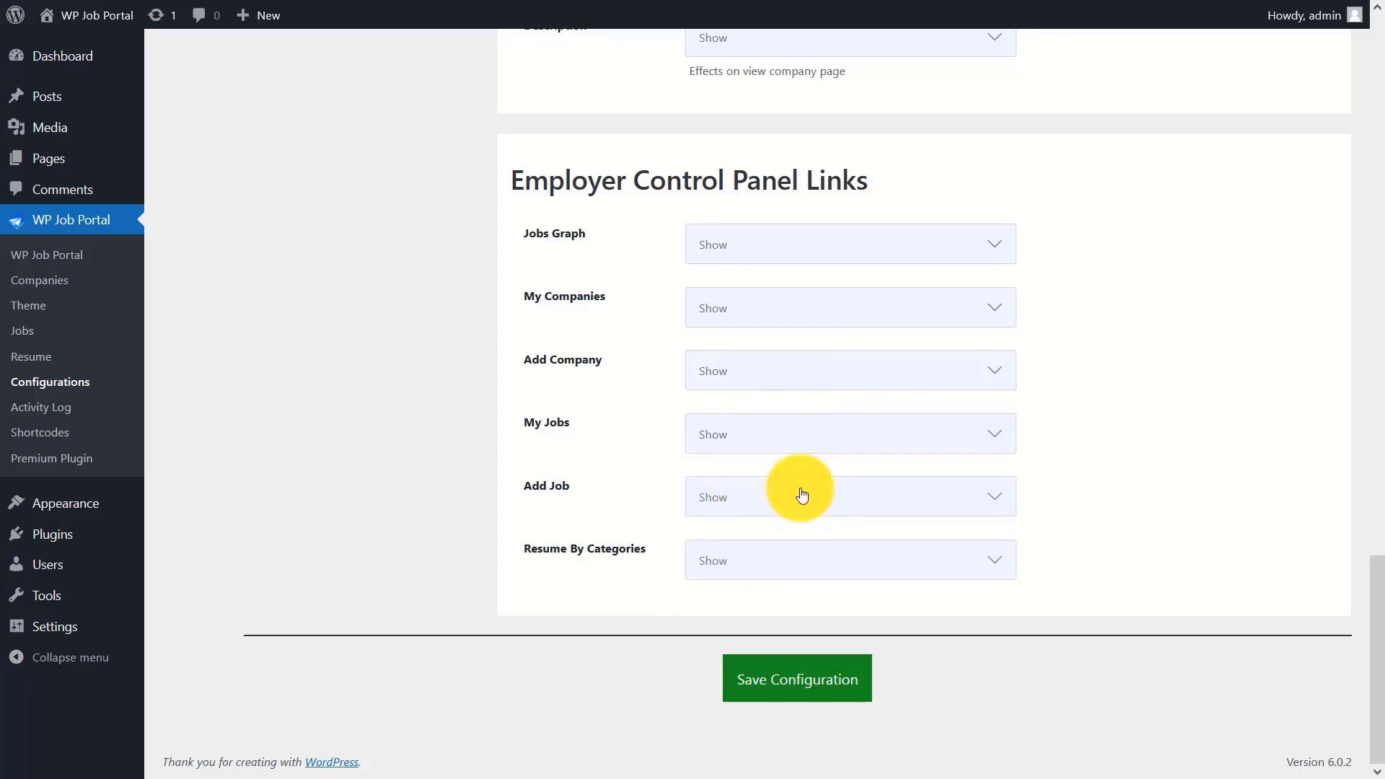
pyautogui.click(771, 559)
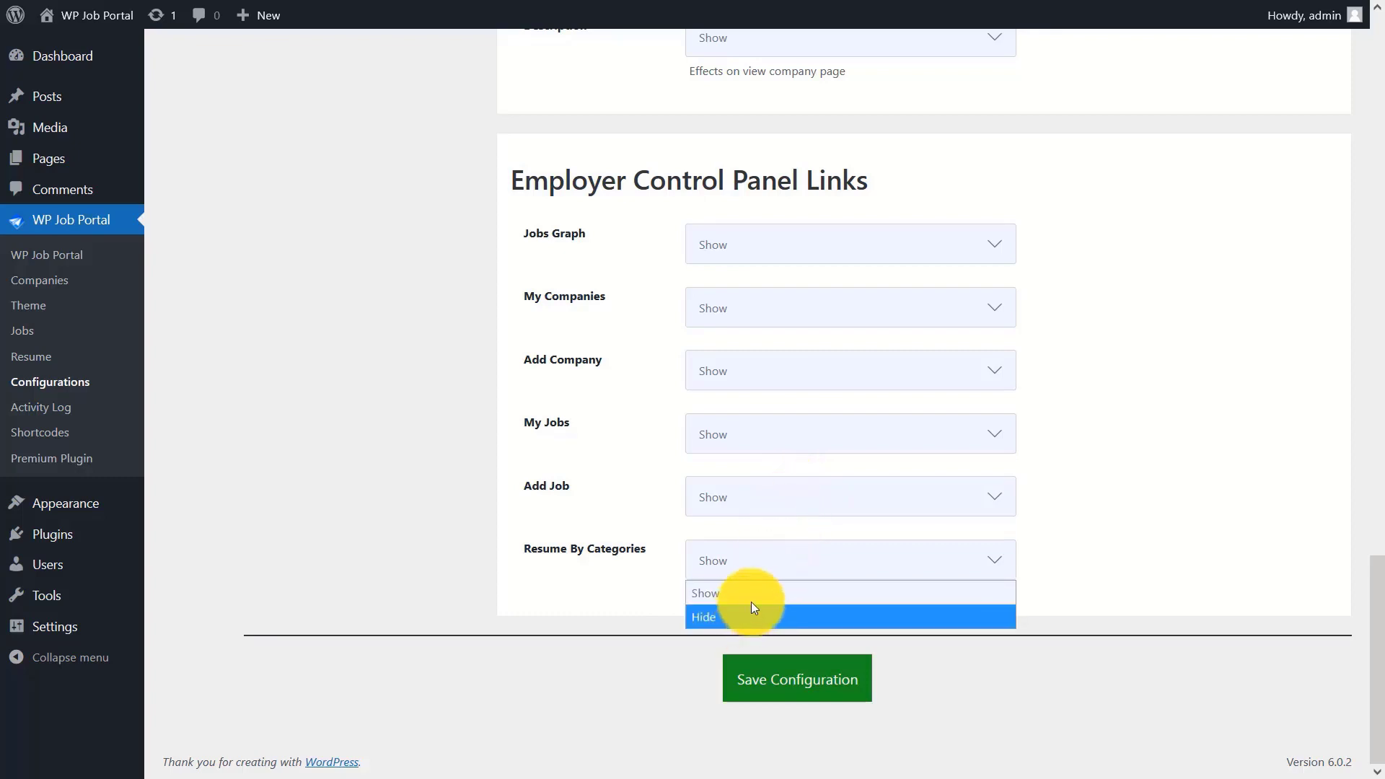
pyautogui.click(794, 561)
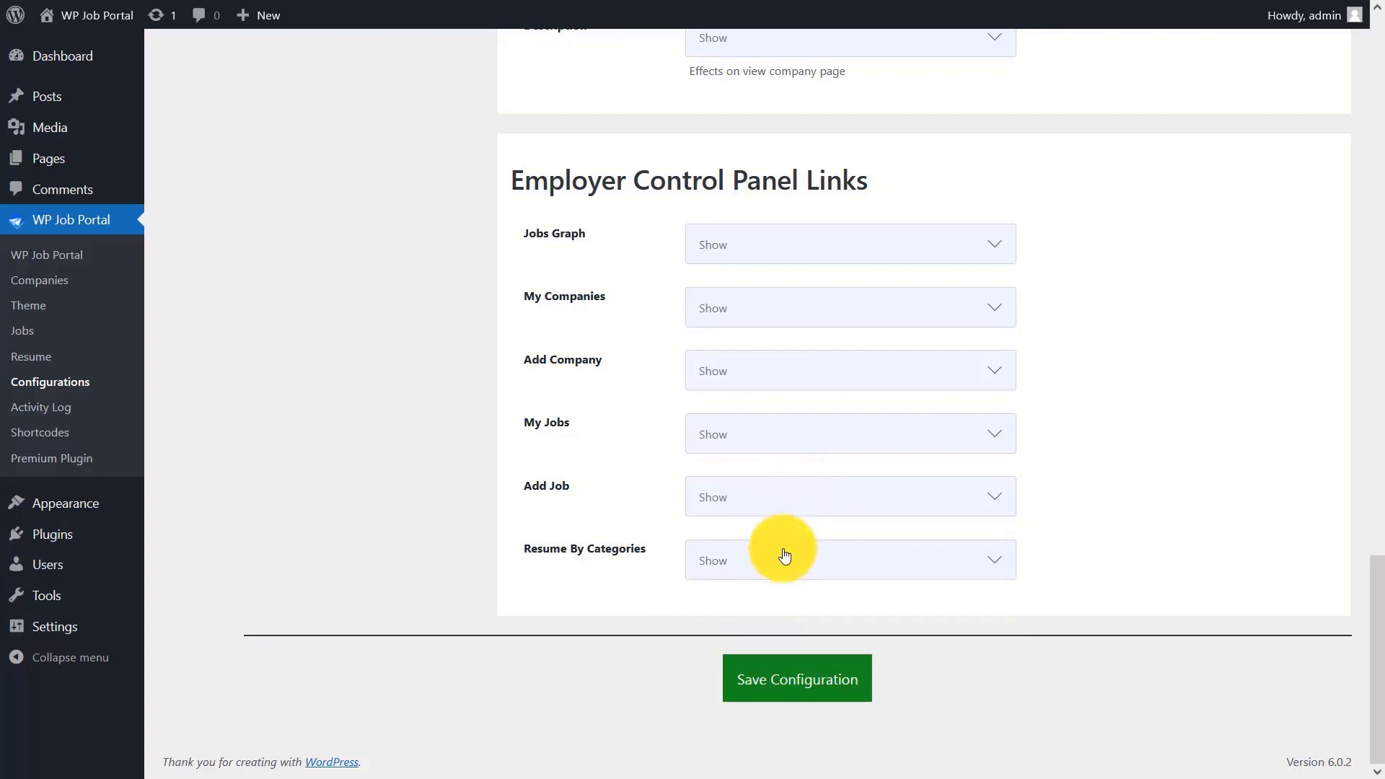
pyautogui.click(799, 687)
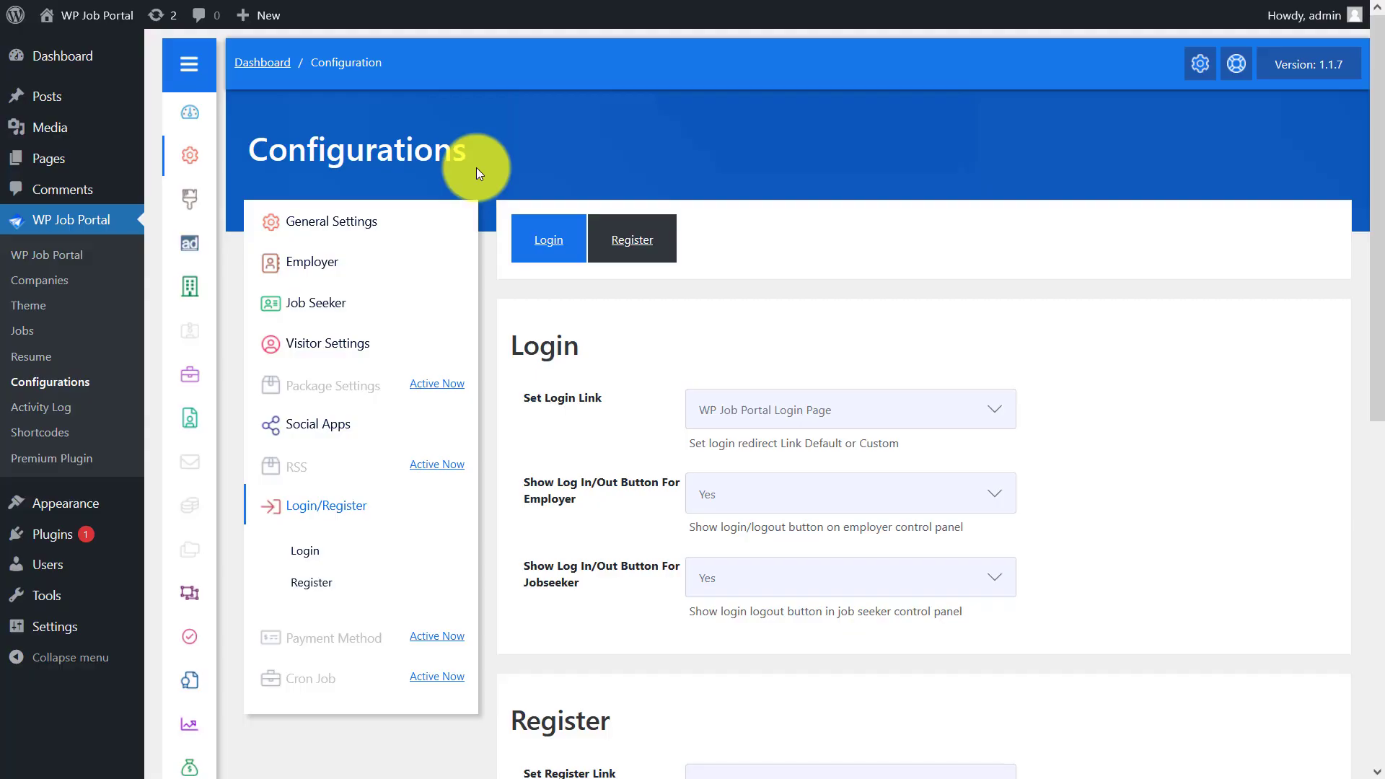
# - Keep the WP Job Portal Login Page and both employer and jobseeker log in/out buttons
pyautogui.click(866, 417)
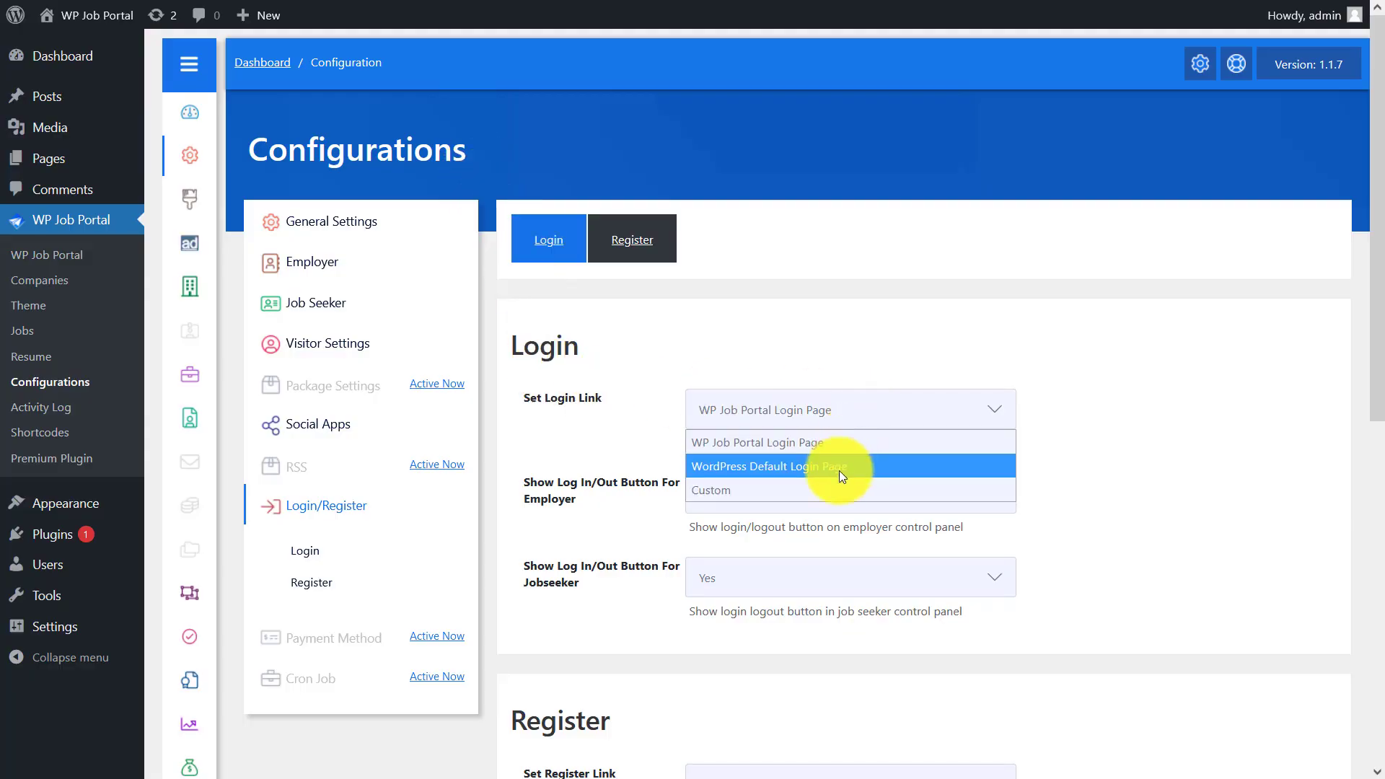
pyautogui.click(840, 432)
pyautogui.click(798, 493)
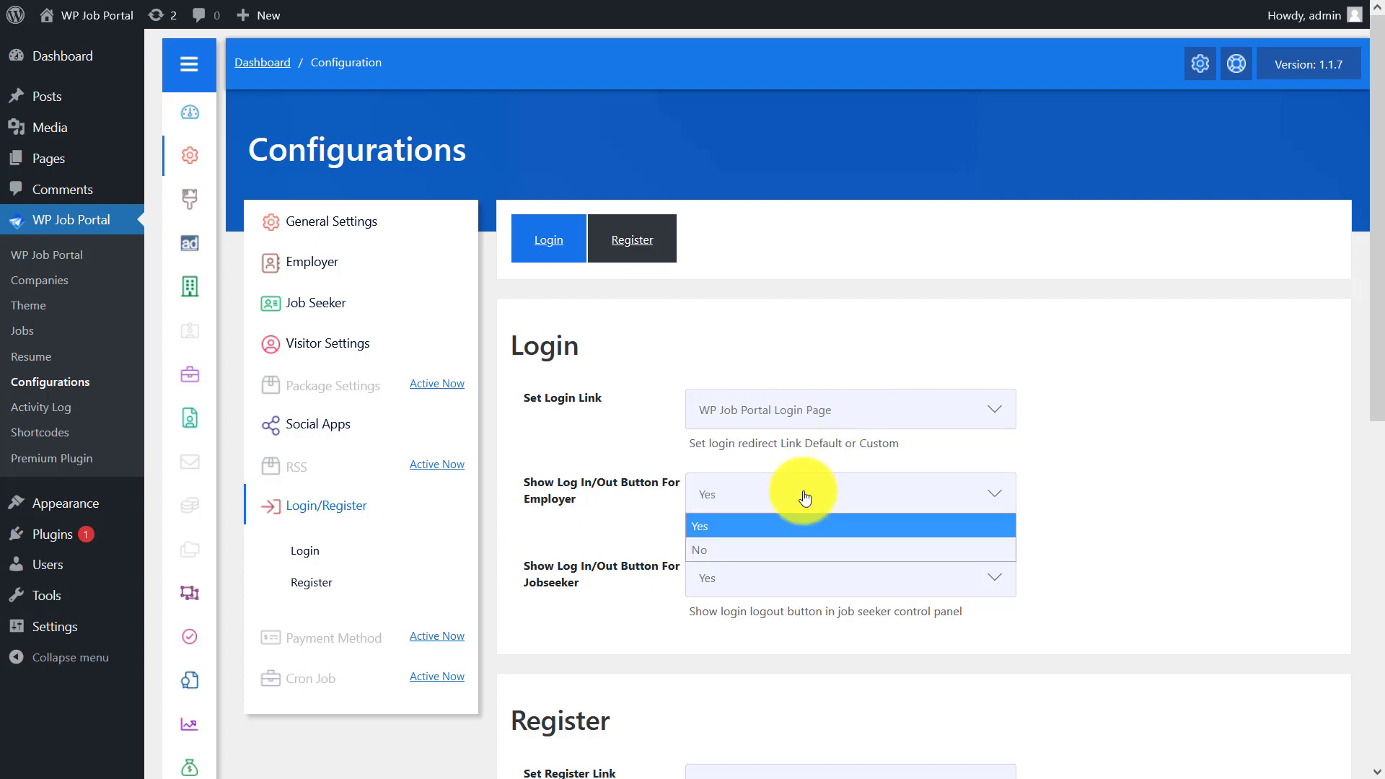
pyautogui.click(793, 490)
pyautogui.click(781, 577)
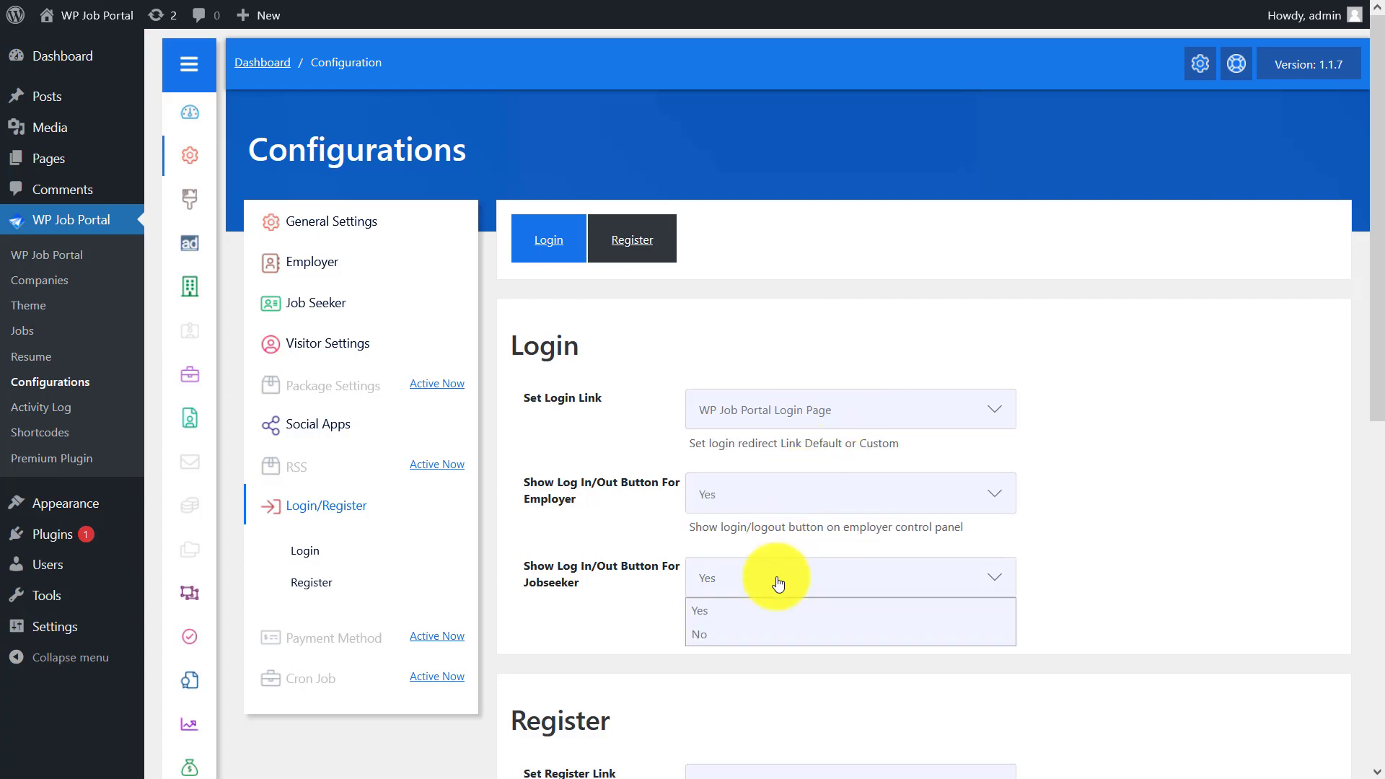
pyautogui.click(784, 579)
pyautogui.scroll(-8, 786, 580)
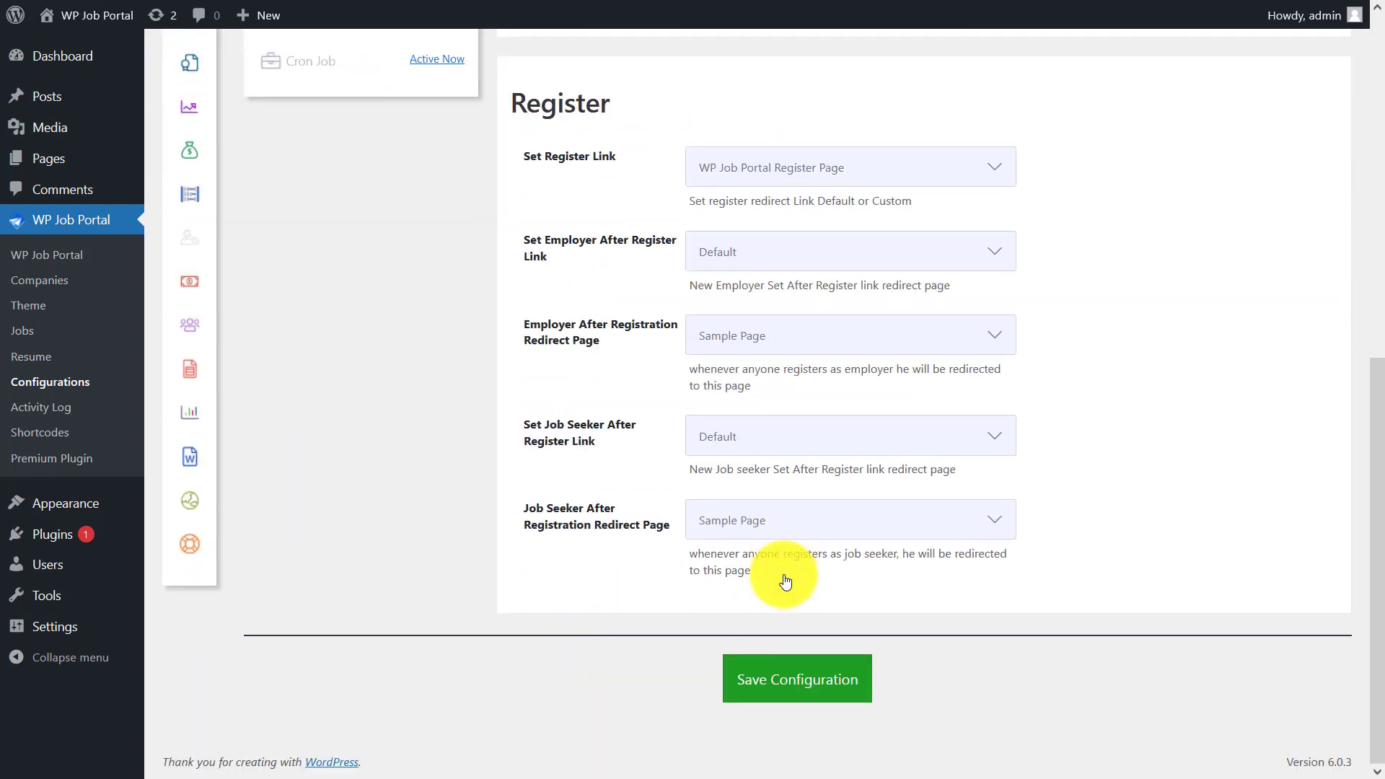
# - Keep the Register Page, Default after-register links and Sample Page redirects, then save
pyautogui.click(813, 172)
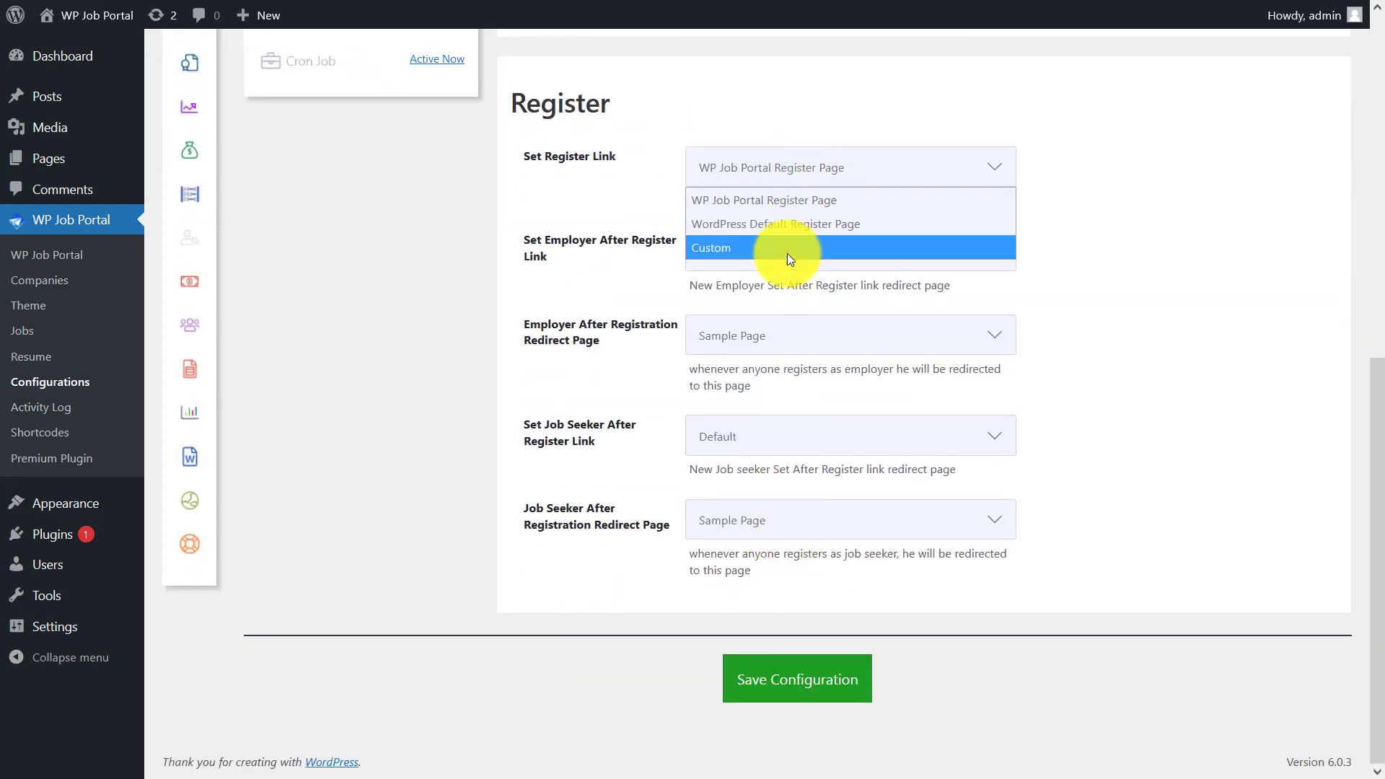
pyautogui.click(799, 166)
pyautogui.click(791, 252)
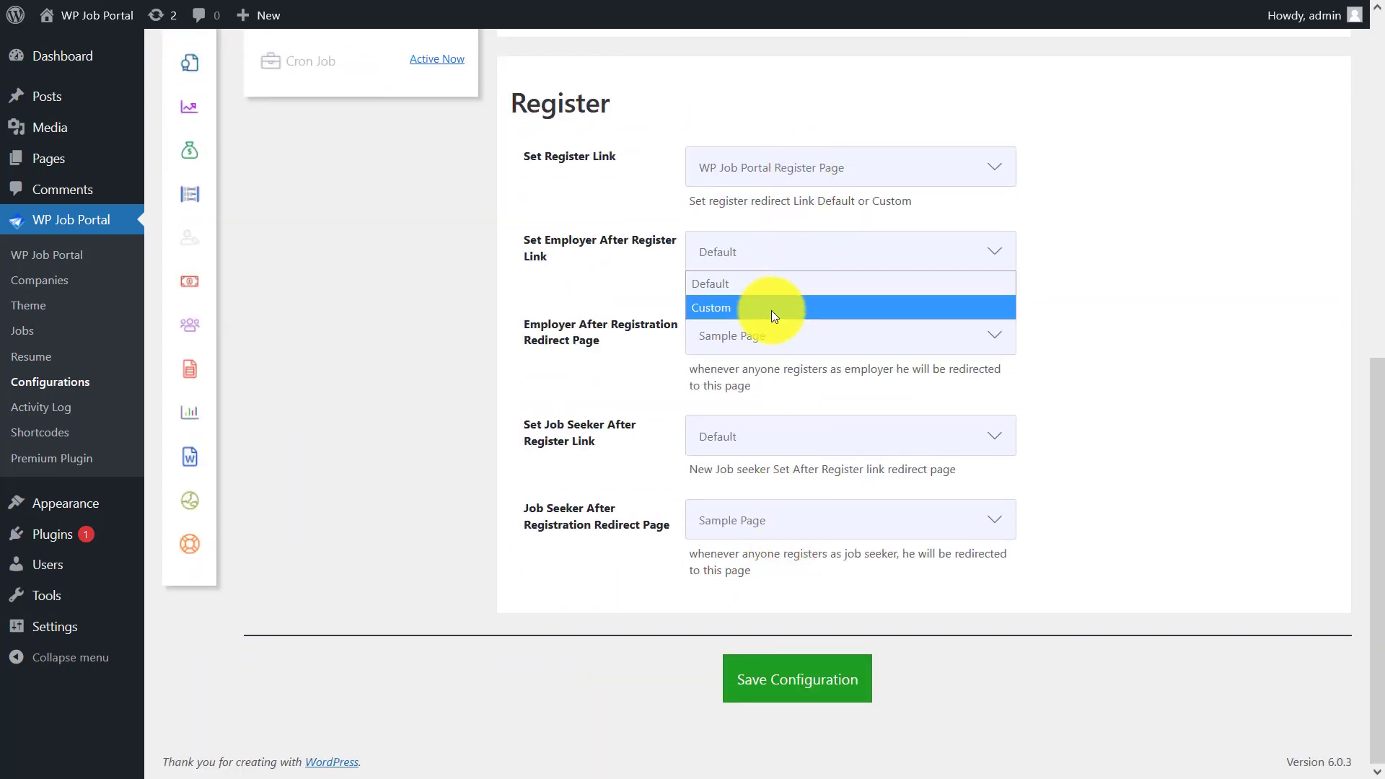
pyautogui.click(782, 249)
pyautogui.click(781, 330)
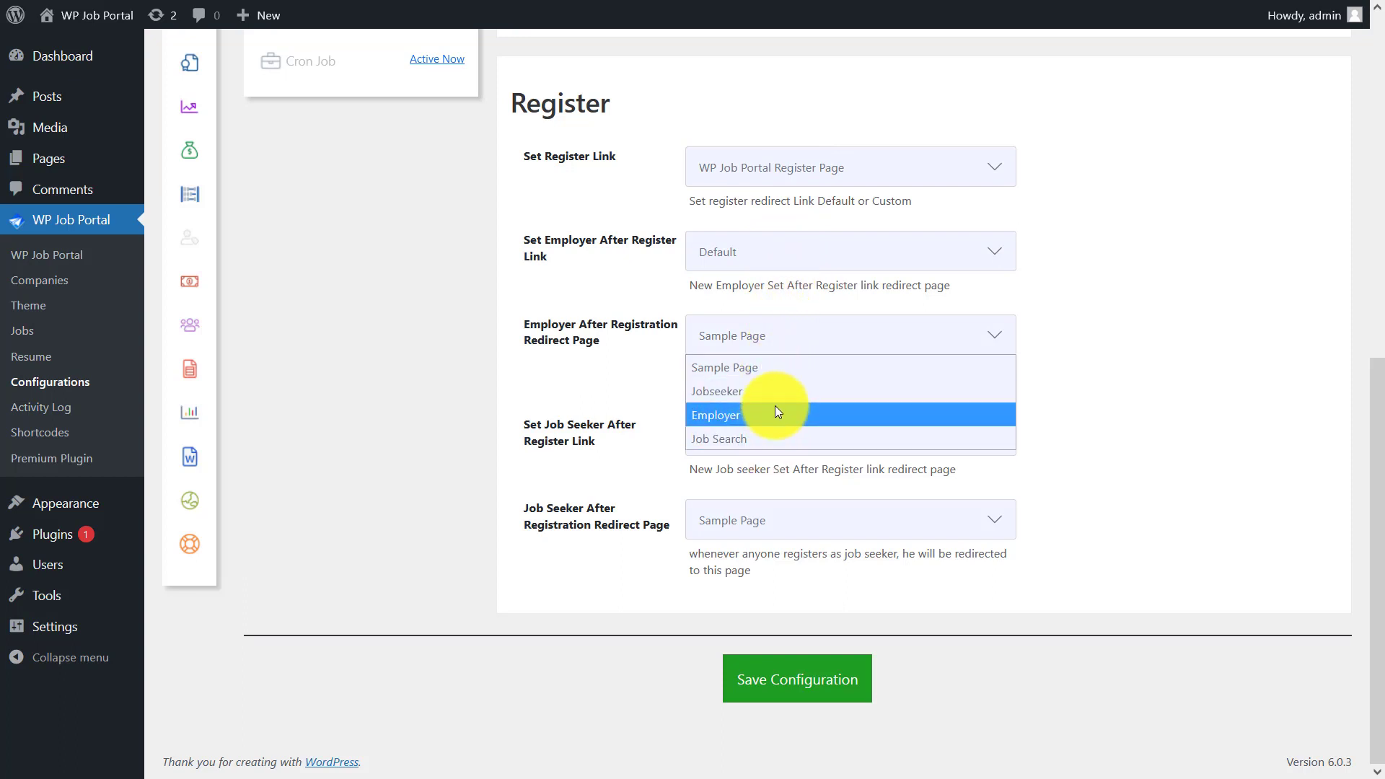
pyautogui.click(789, 333)
pyautogui.click(790, 435)
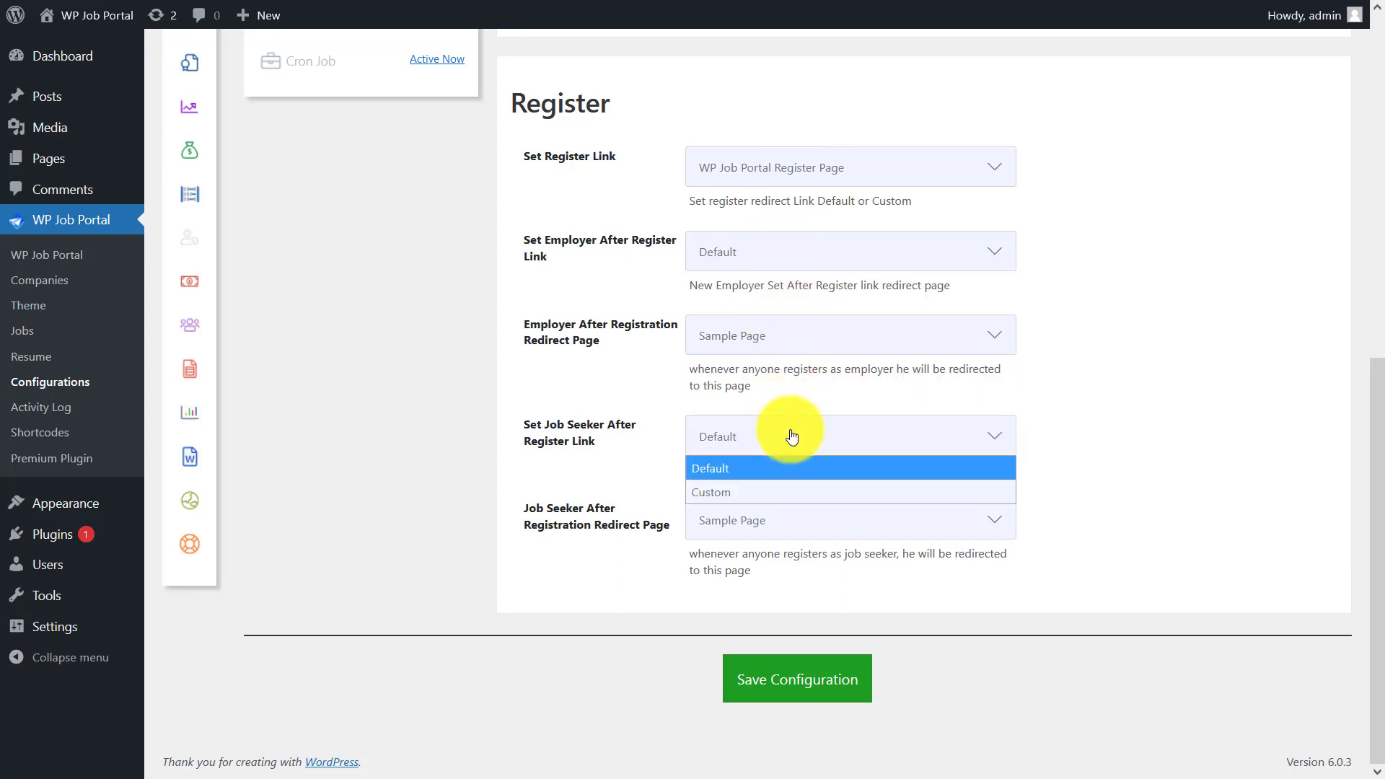
pyautogui.click(793, 434)
pyautogui.click(780, 518)
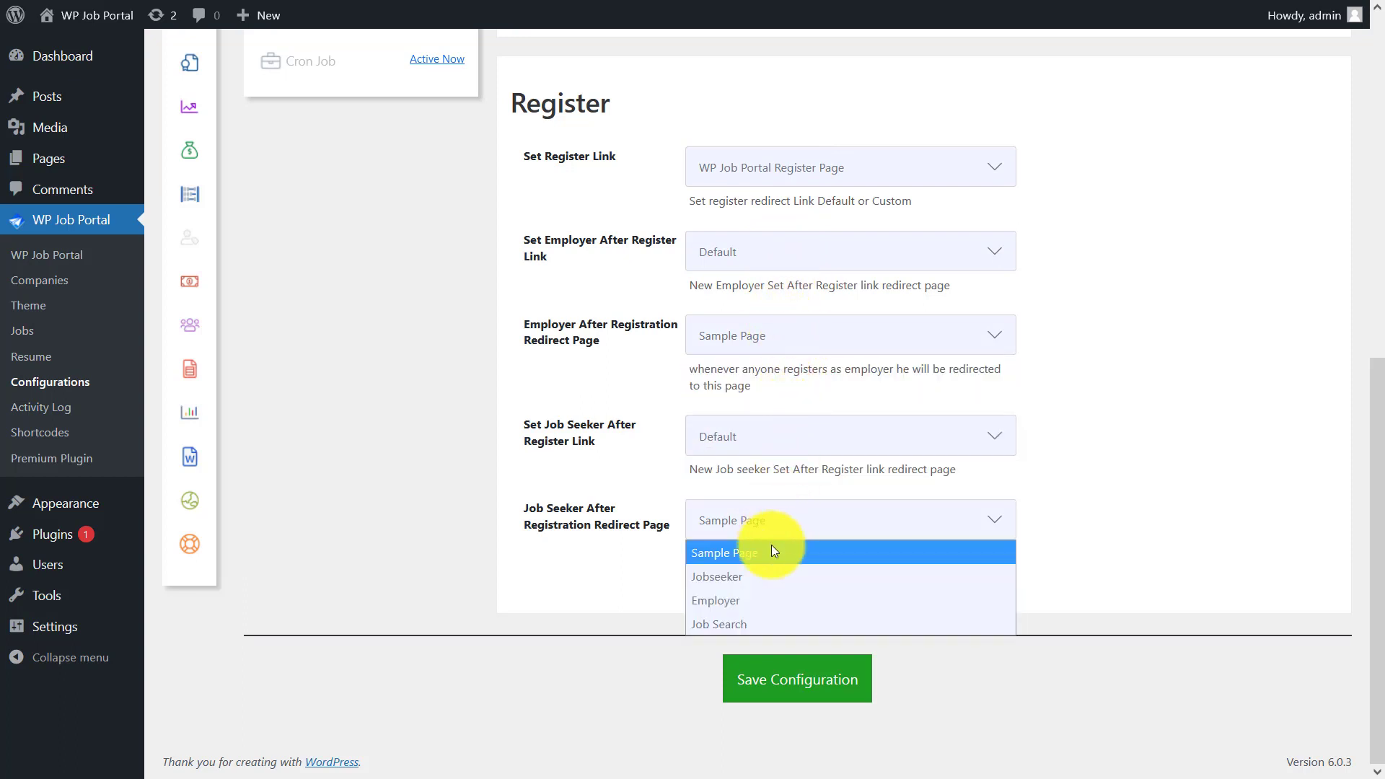
pyautogui.click(786, 518)
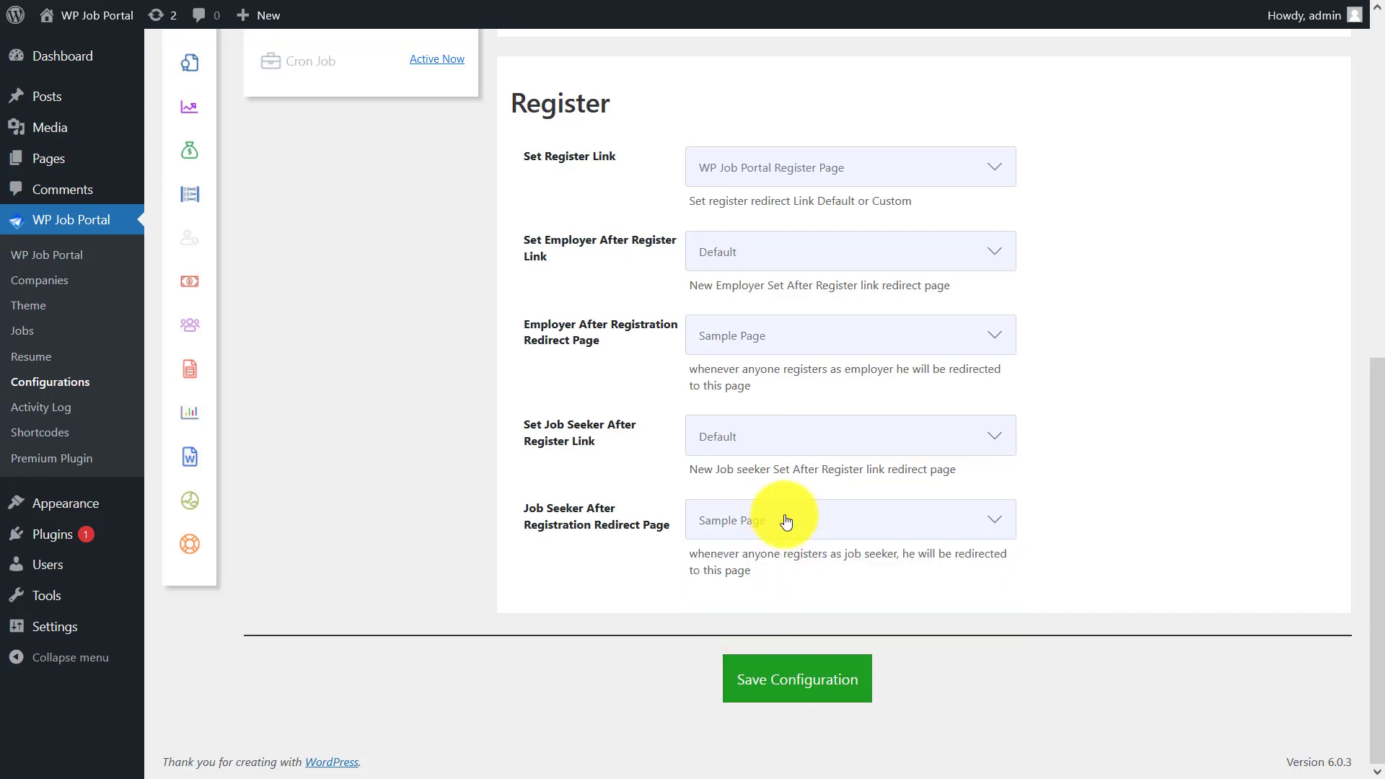
pyautogui.click(775, 678)
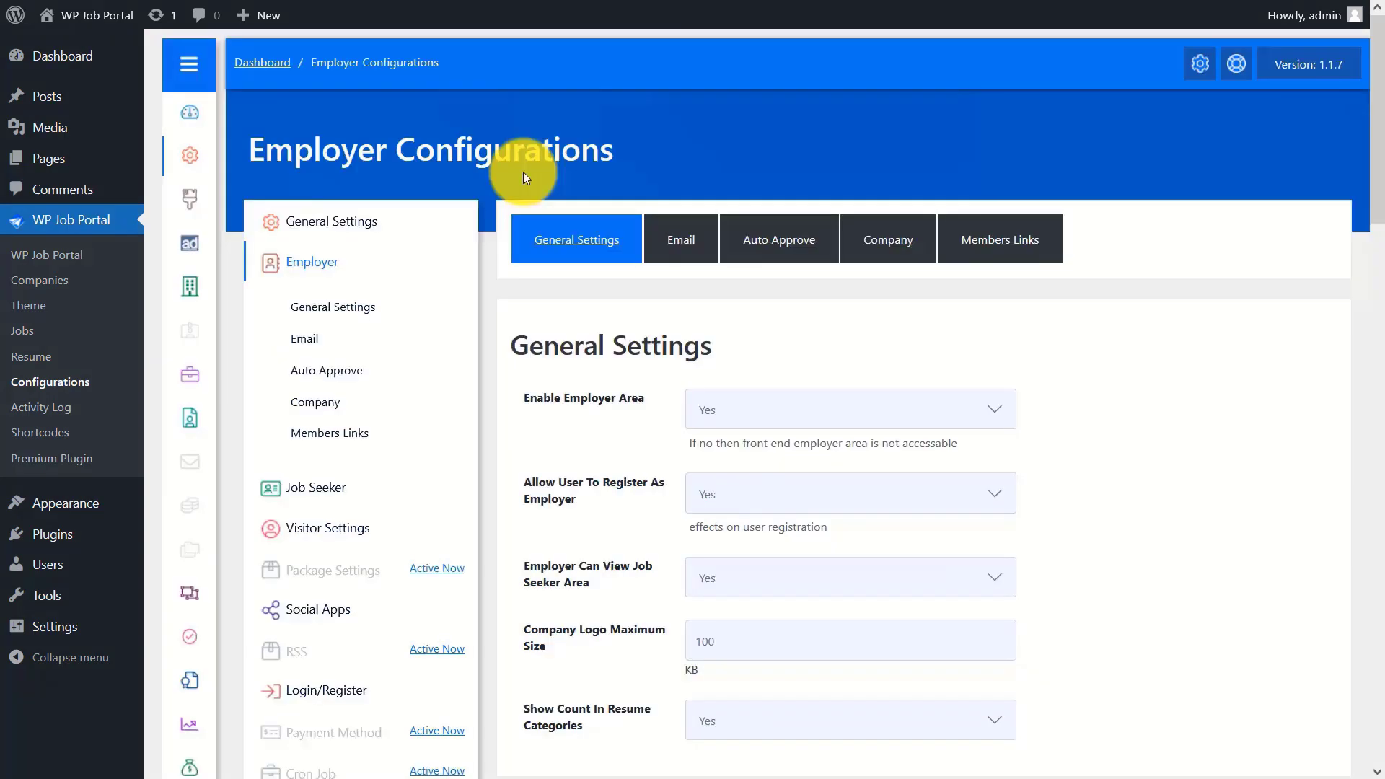
# - Keep employers allowed to register, then try Register from the front-end employer control panel
pyautogui.click(822, 505)
pyautogui.click(798, 524)
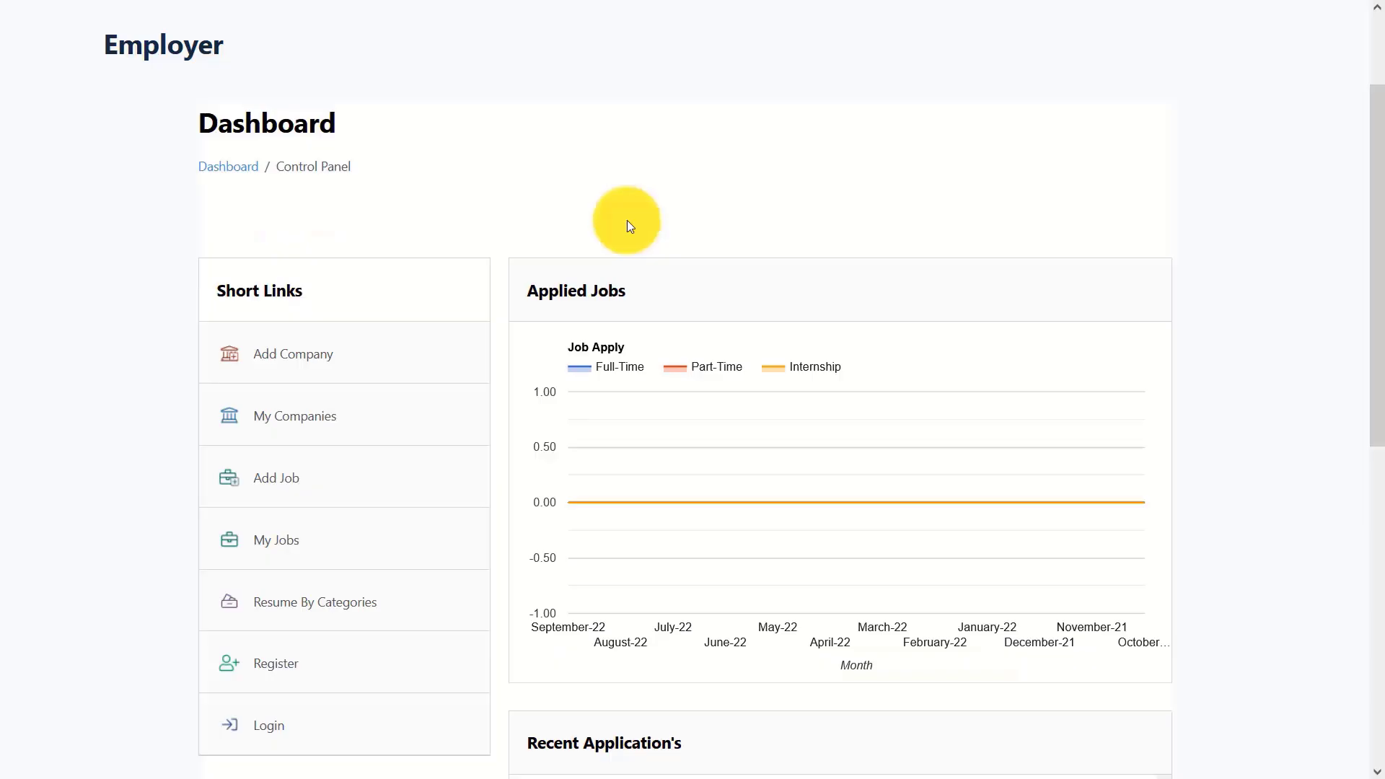
pyautogui.moveTo(1369, 215); pyautogui.dragTo(1269, 337)
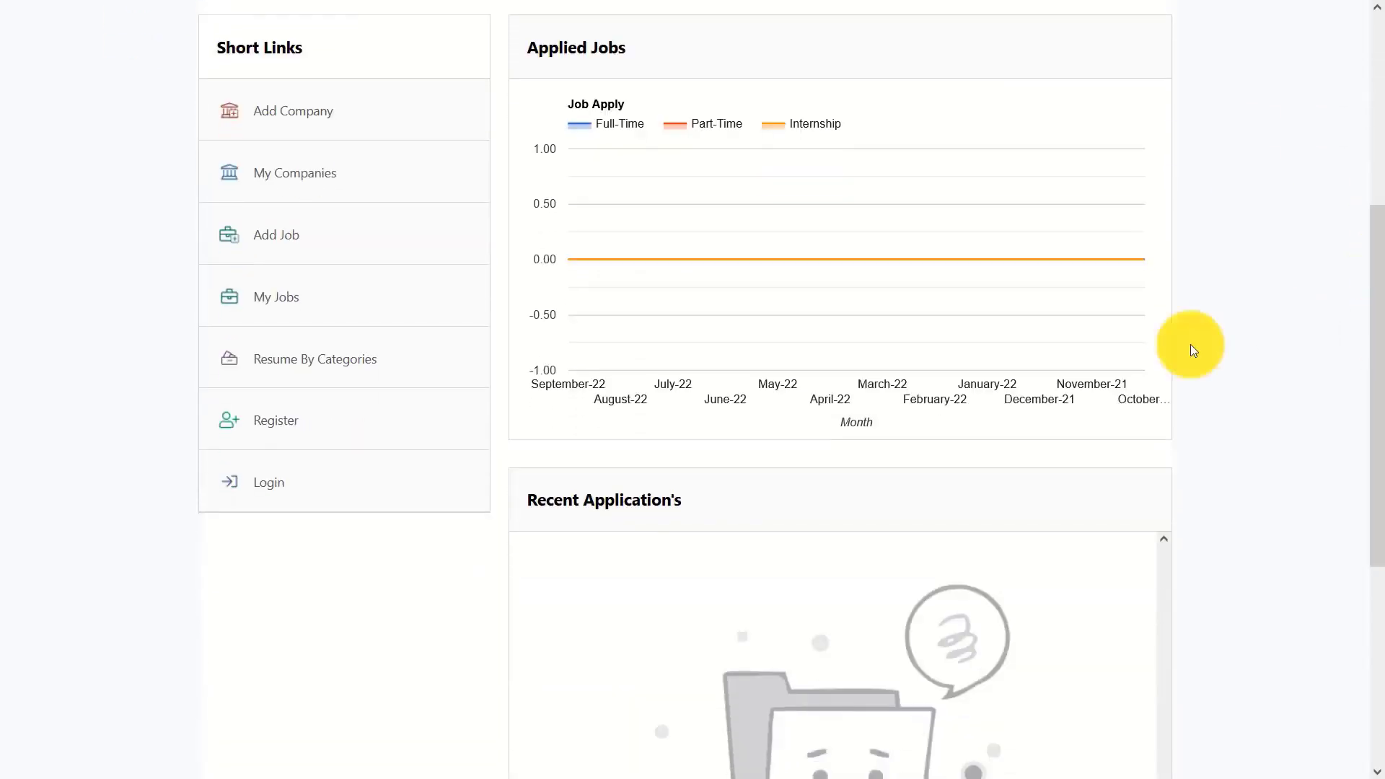
pyautogui.click(302, 422)
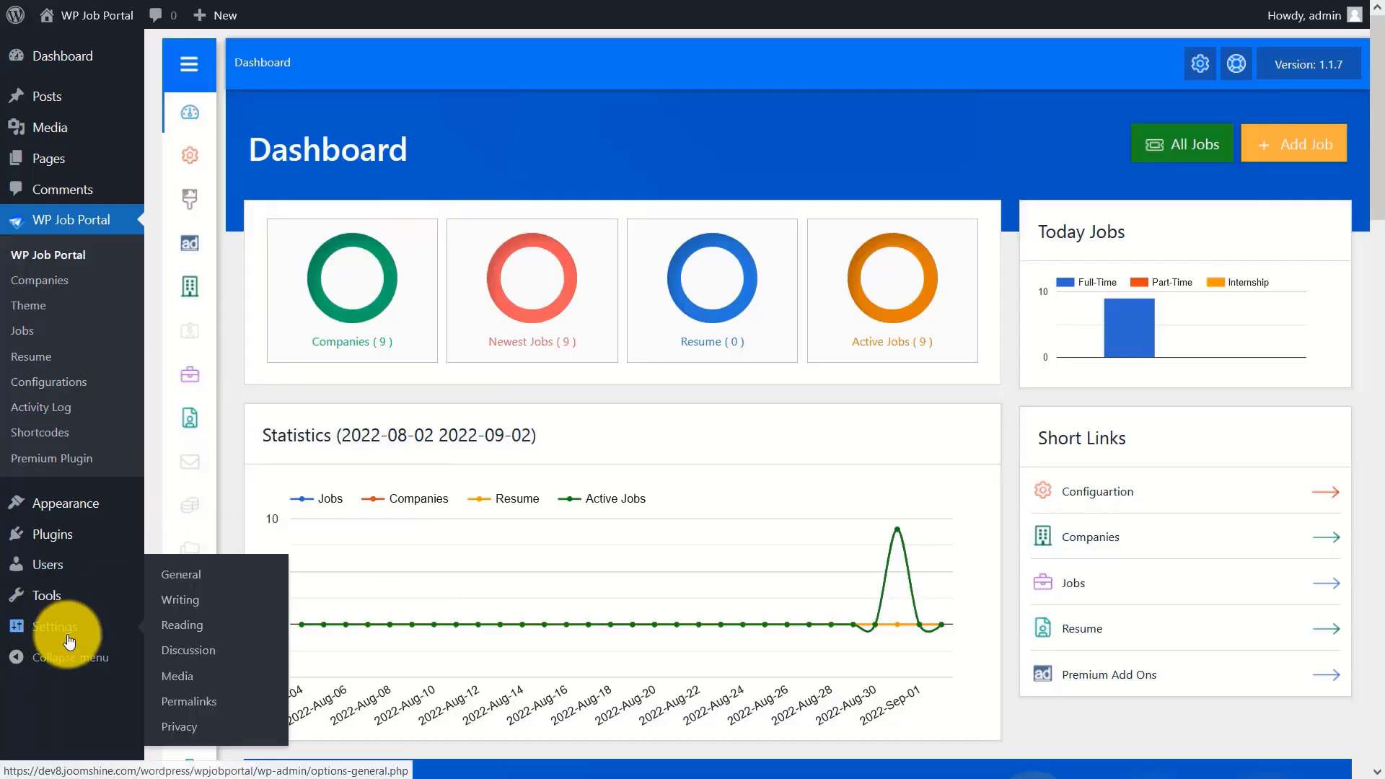
# - Tick Membership 'Anyone can register' in General Settings and save the changes
pyautogui.click(67, 627)
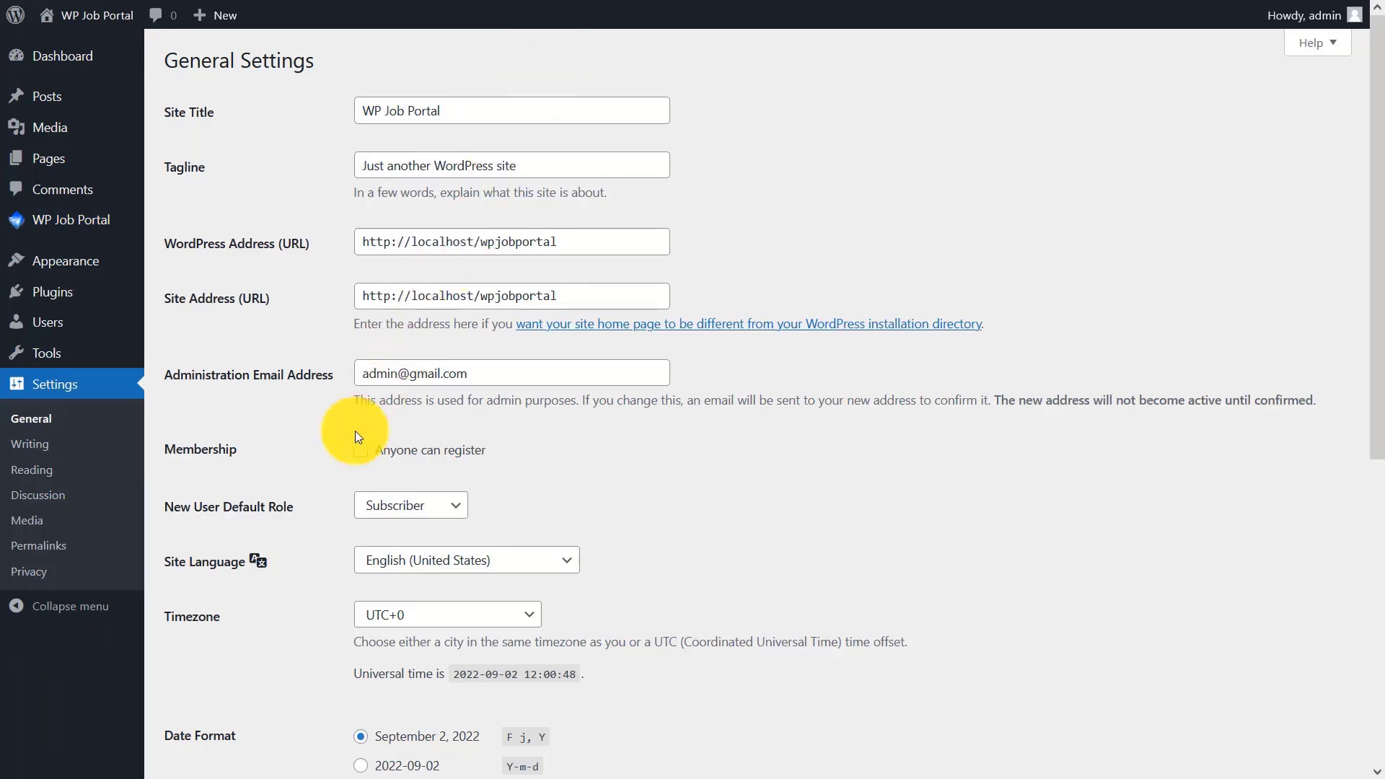
pyautogui.click(360, 449)
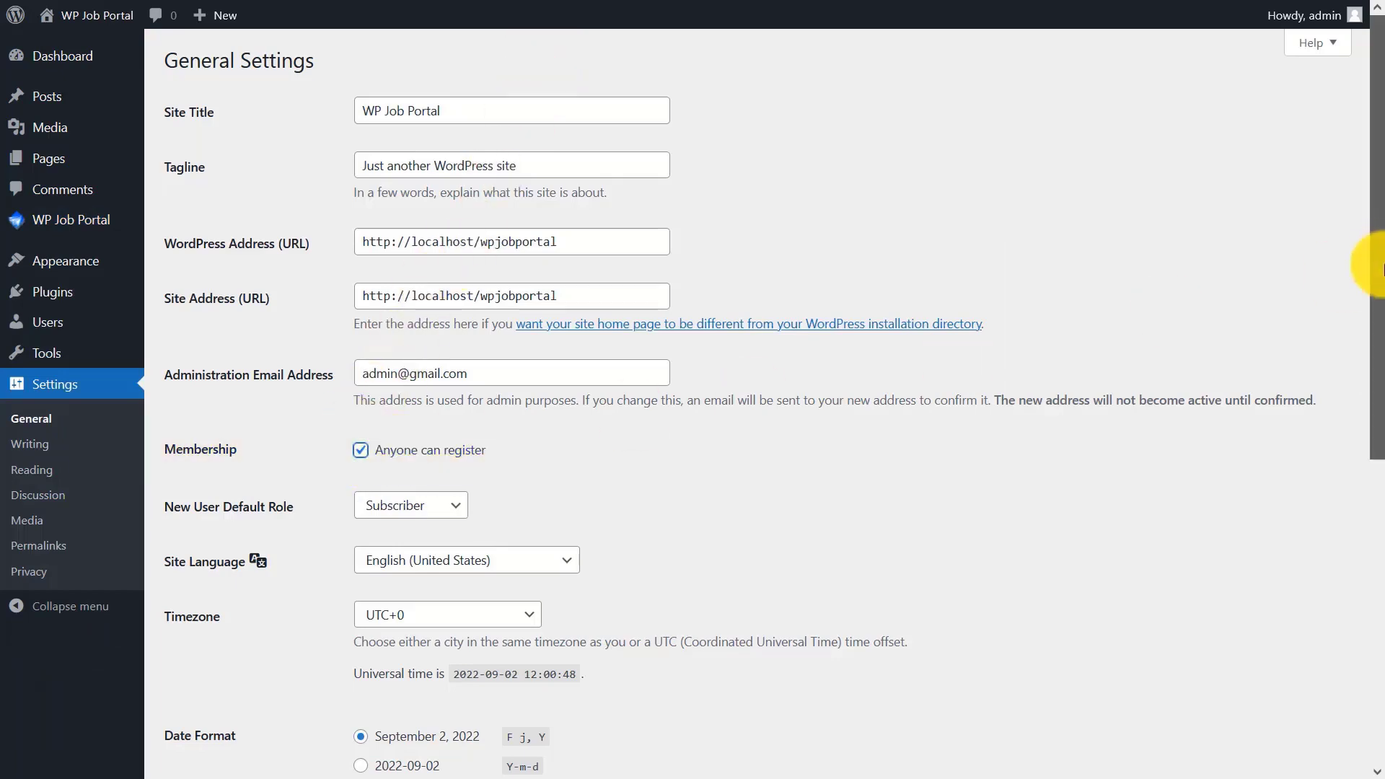
pyautogui.moveTo(1379, 268); pyautogui.dragTo(1363, 640)
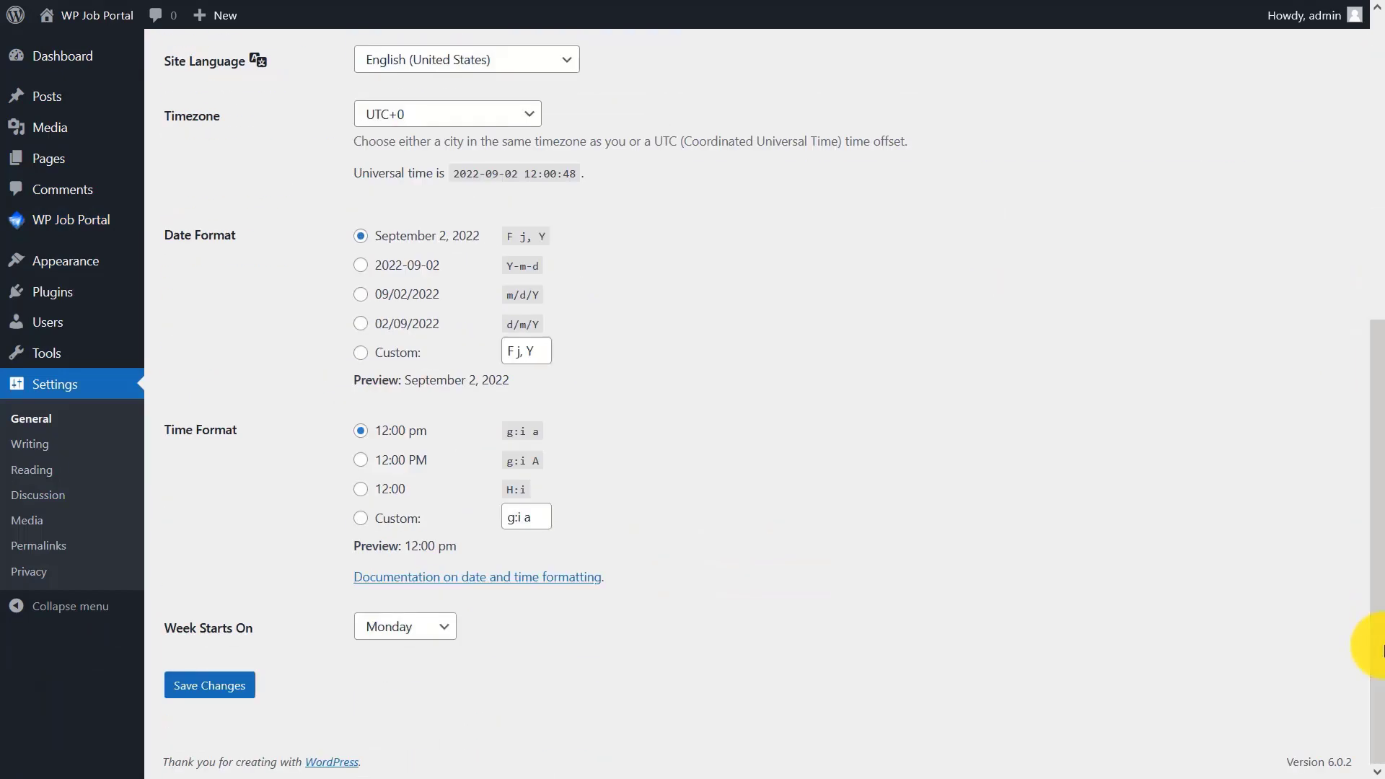
pyautogui.click(221, 685)
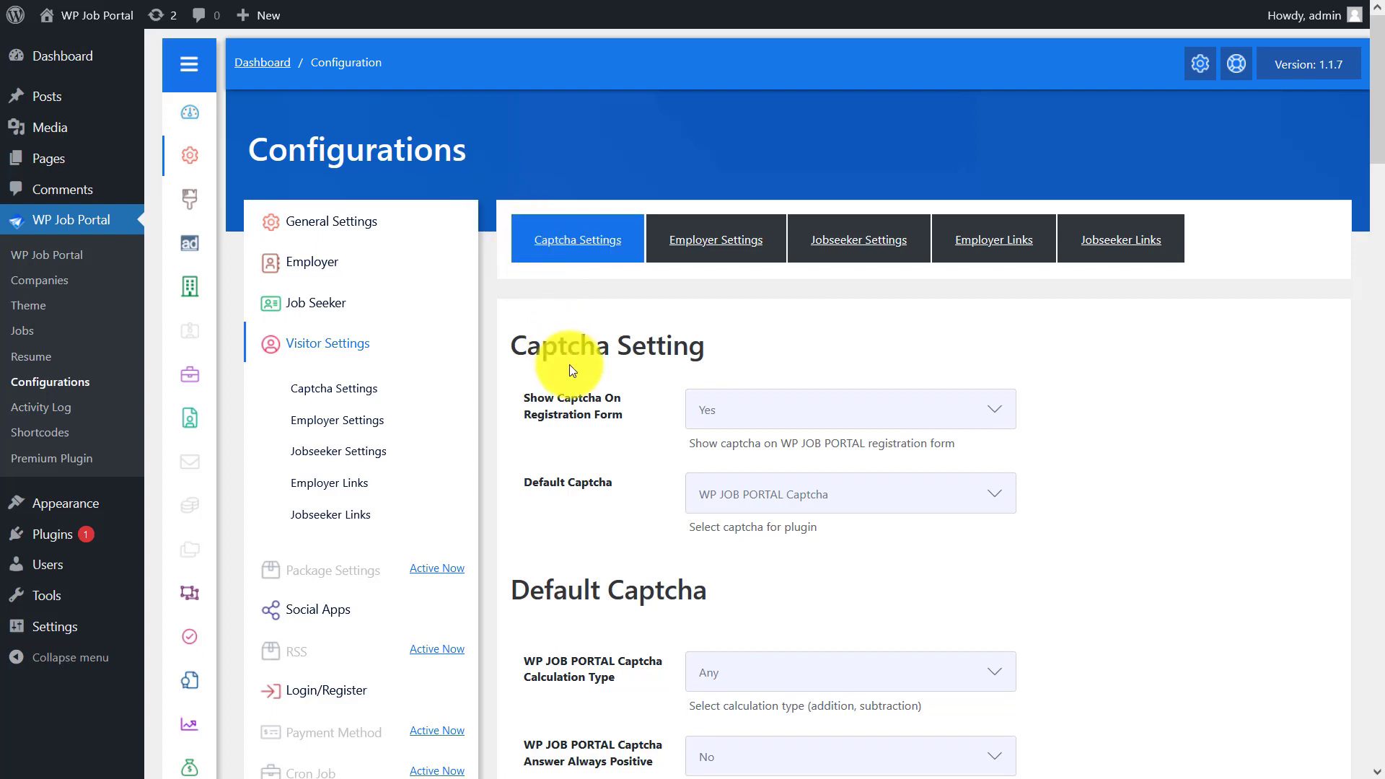
# - Keep captcha on the registration form with WP JOB PORTAL Captcha as the default
pyautogui.click(793, 493)
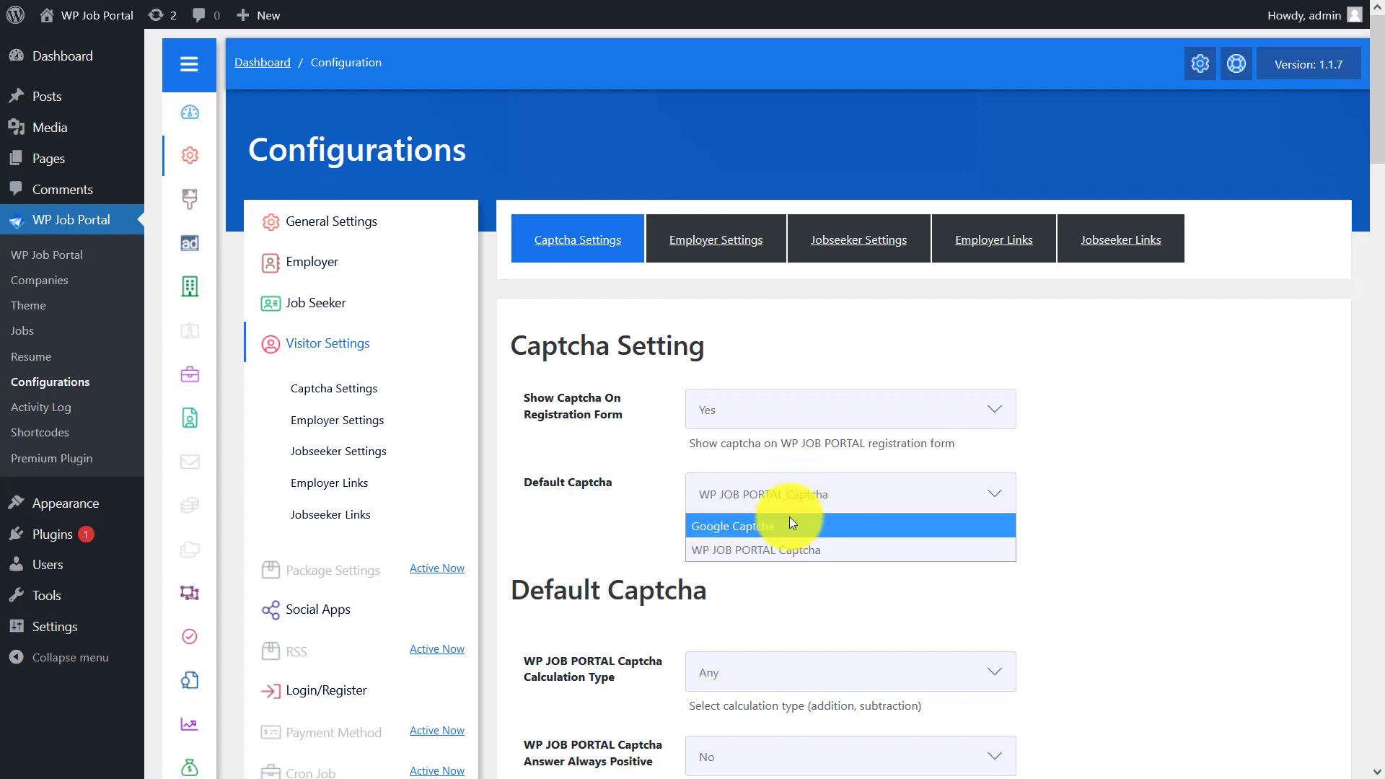
pyautogui.click(810, 493)
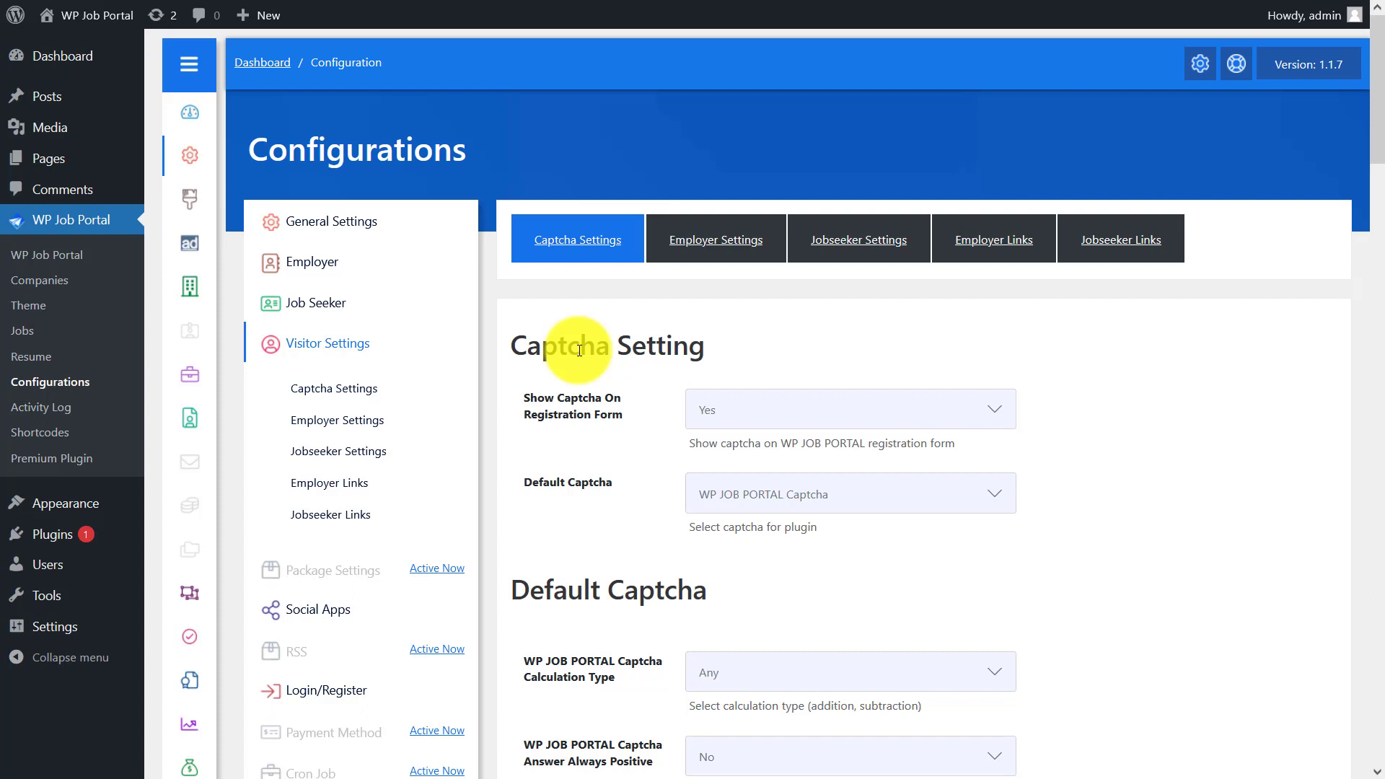
pyautogui.click(810, 401)
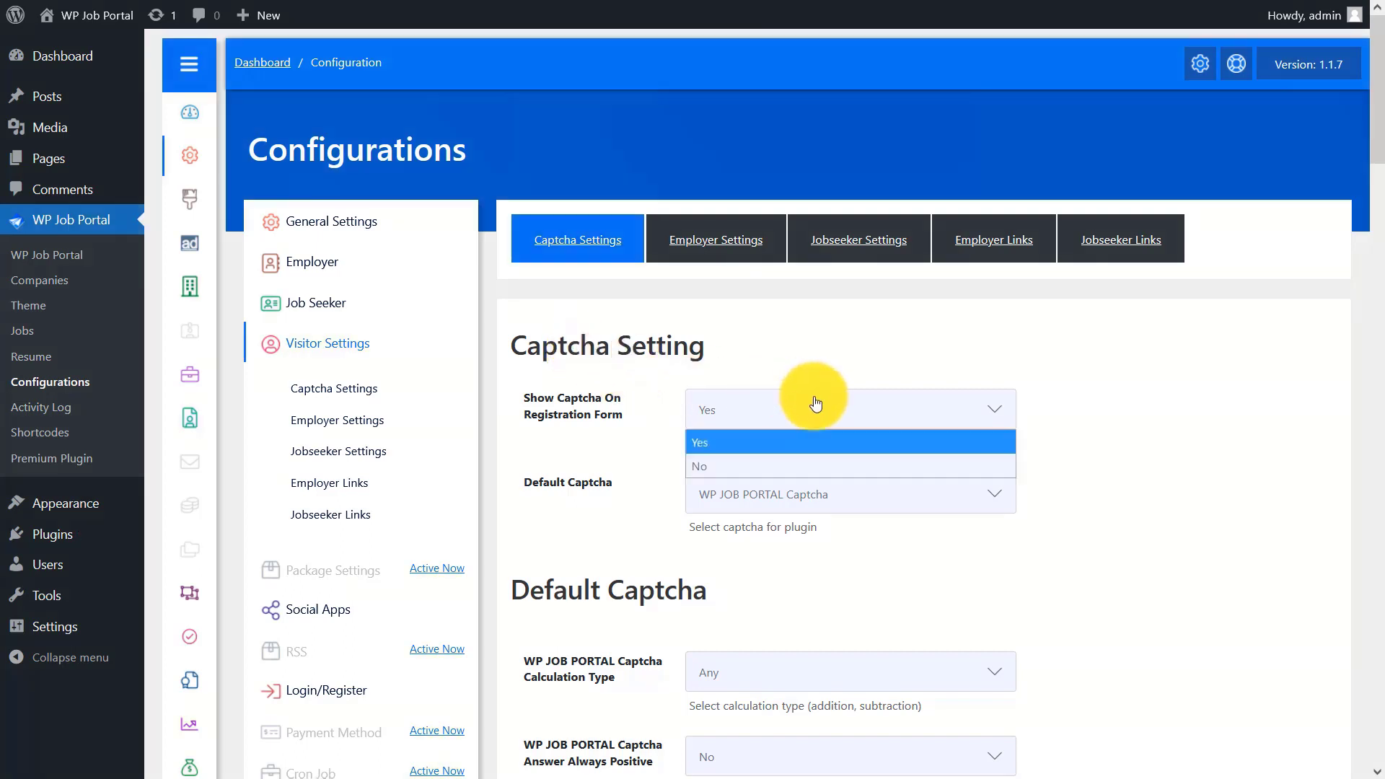
pyautogui.click(781, 450)
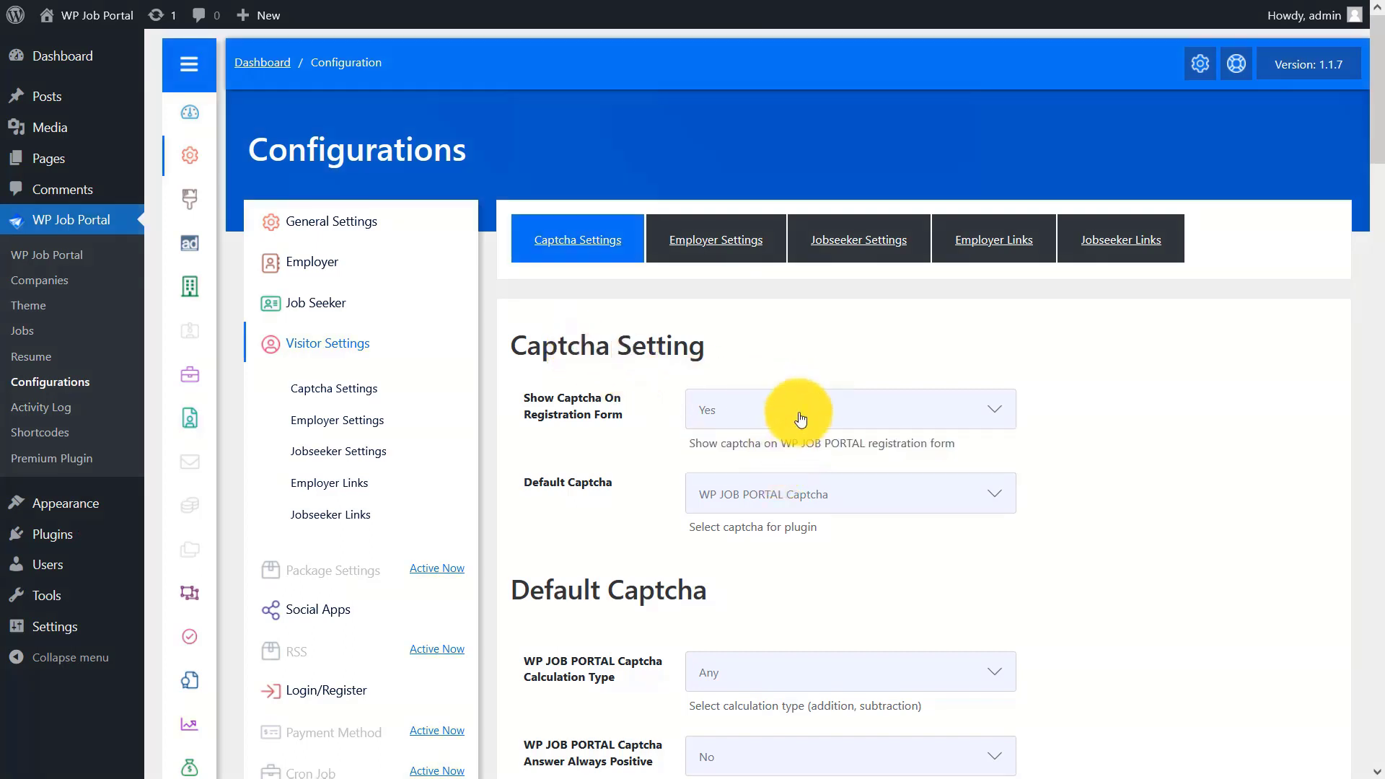
pyautogui.click(766, 498)
pyautogui.click(754, 550)
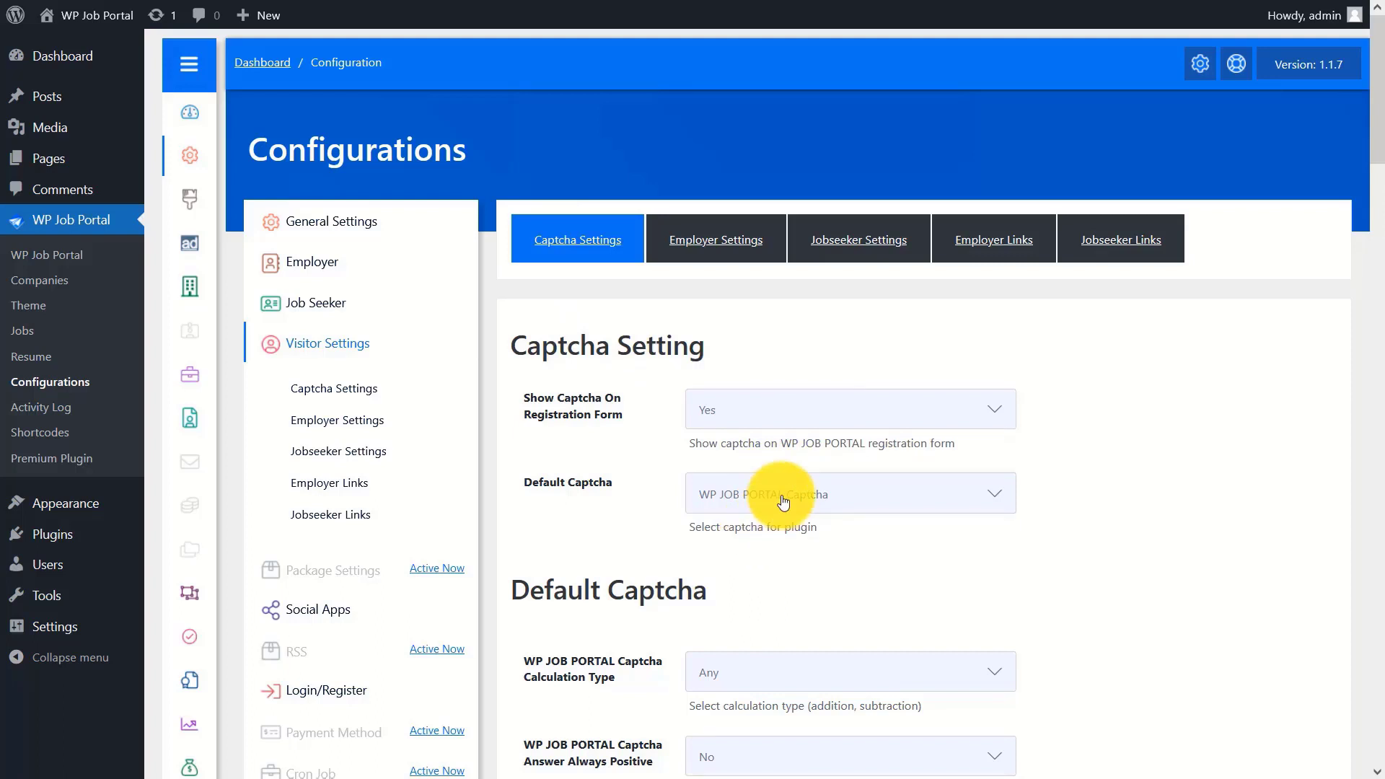
# - Leave calculation type Any, Answer Always Positive No and 2 operands, then save the configuration
pyautogui.moveTo(1374, 45); pyautogui.dragTo(1381, 215)
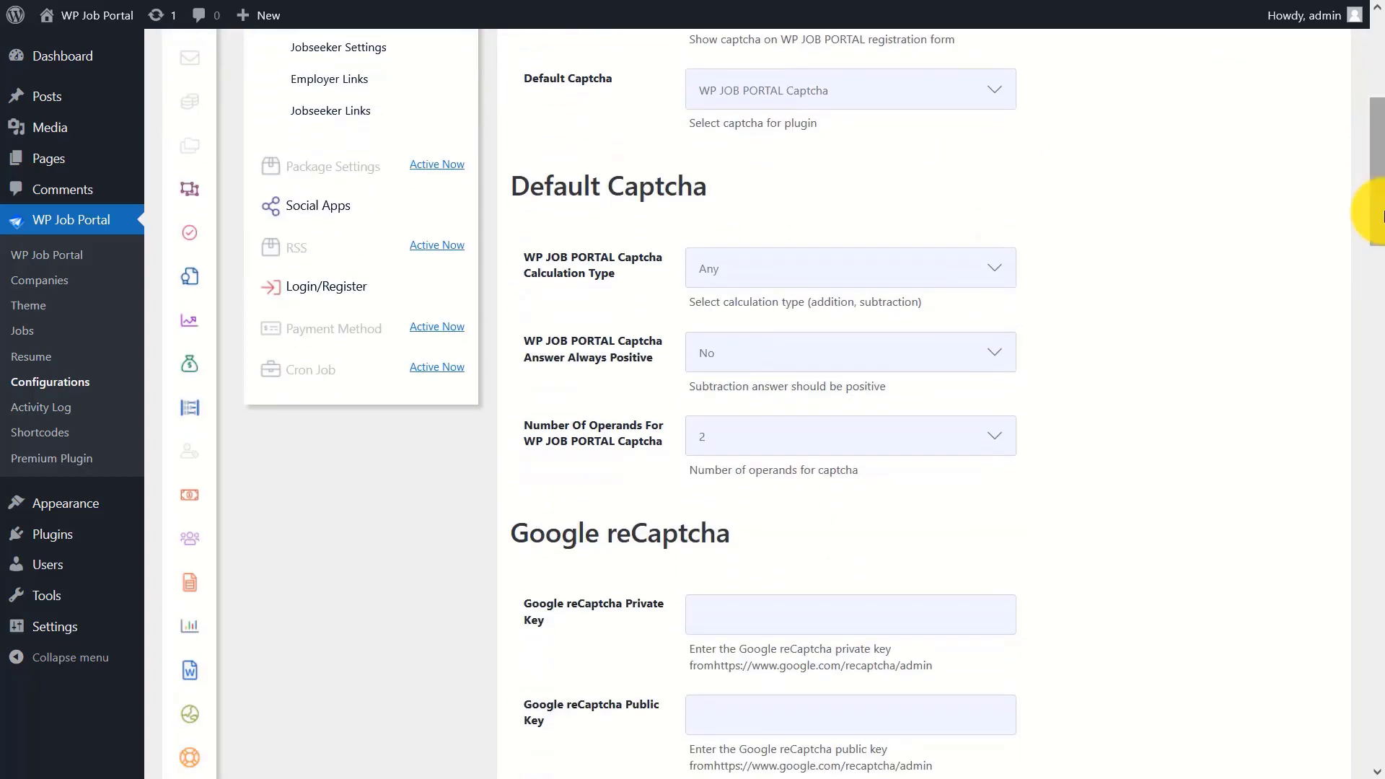
pyautogui.click(771, 269)
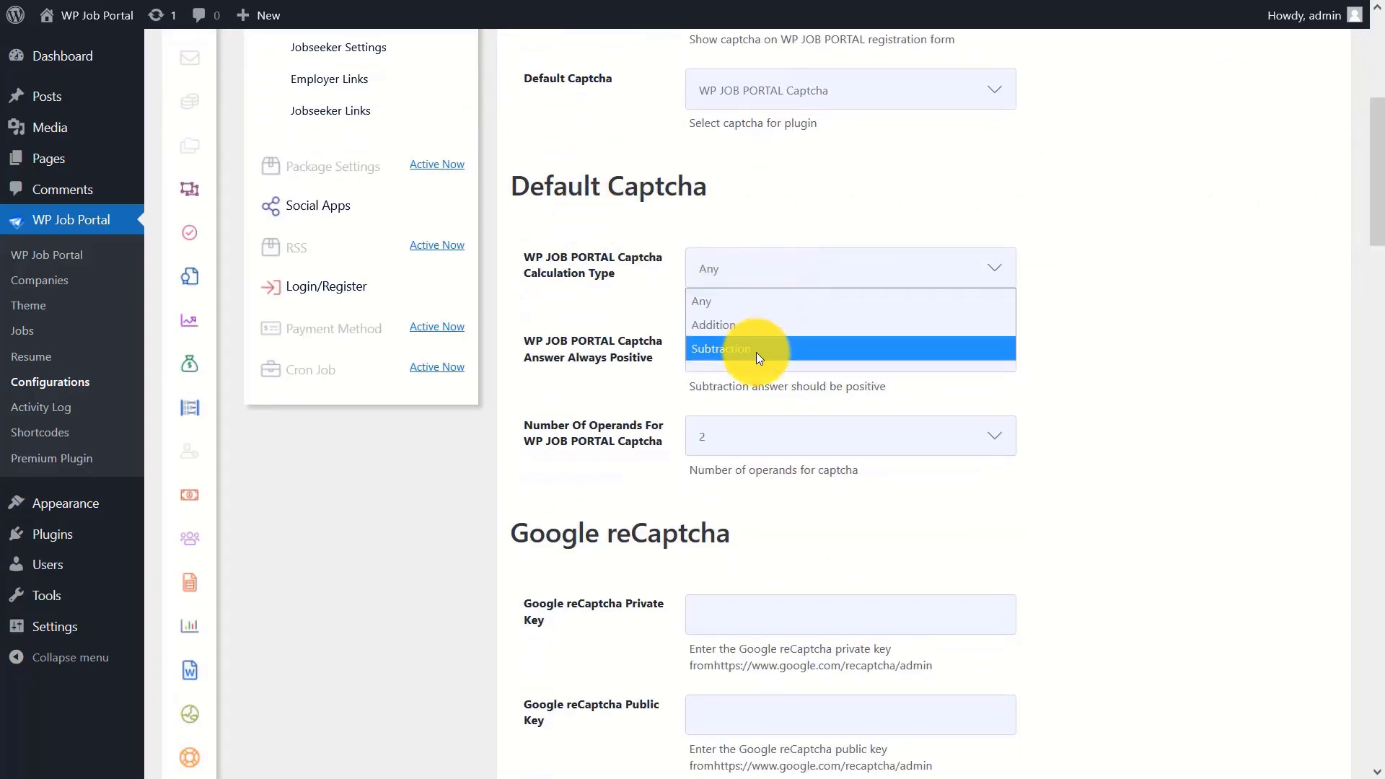
pyautogui.click(756, 302)
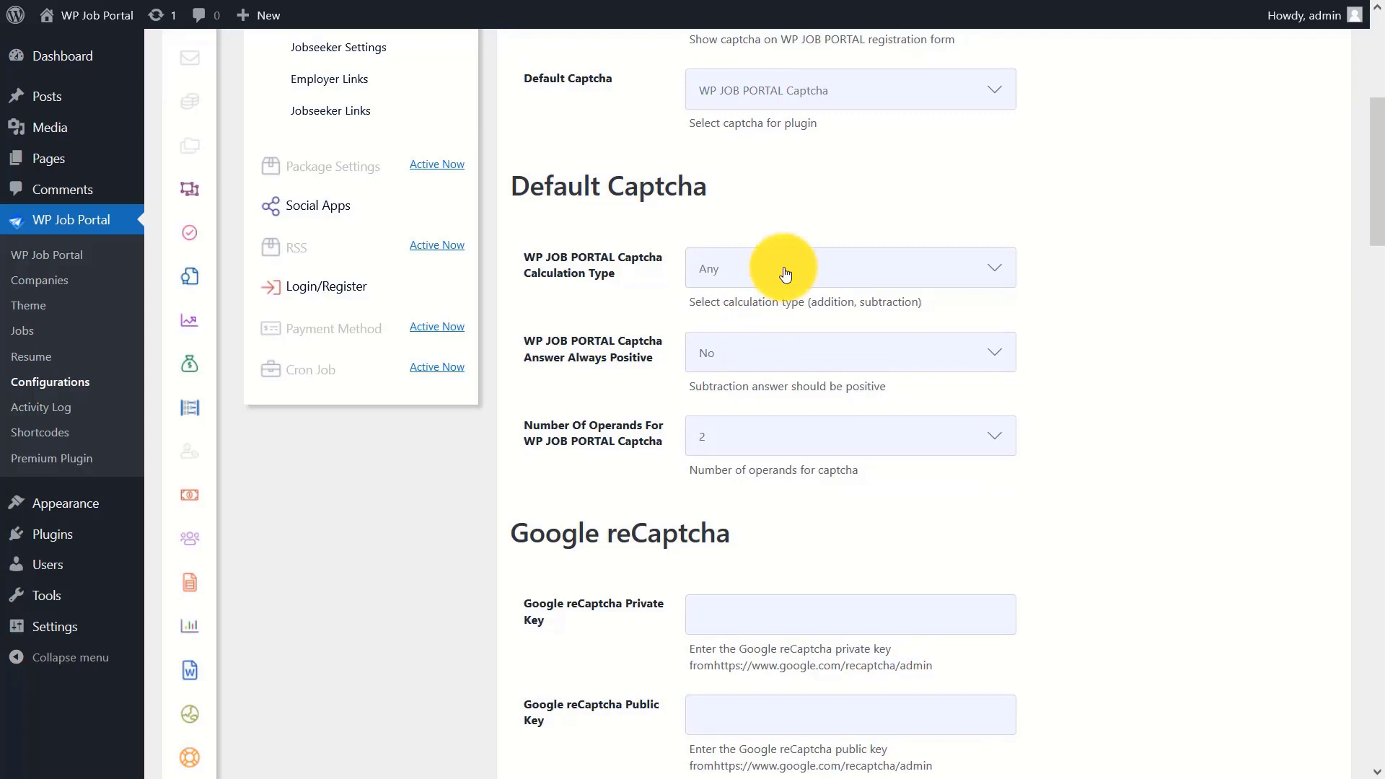
pyautogui.click(739, 352)
pyautogui.click(724, 412)
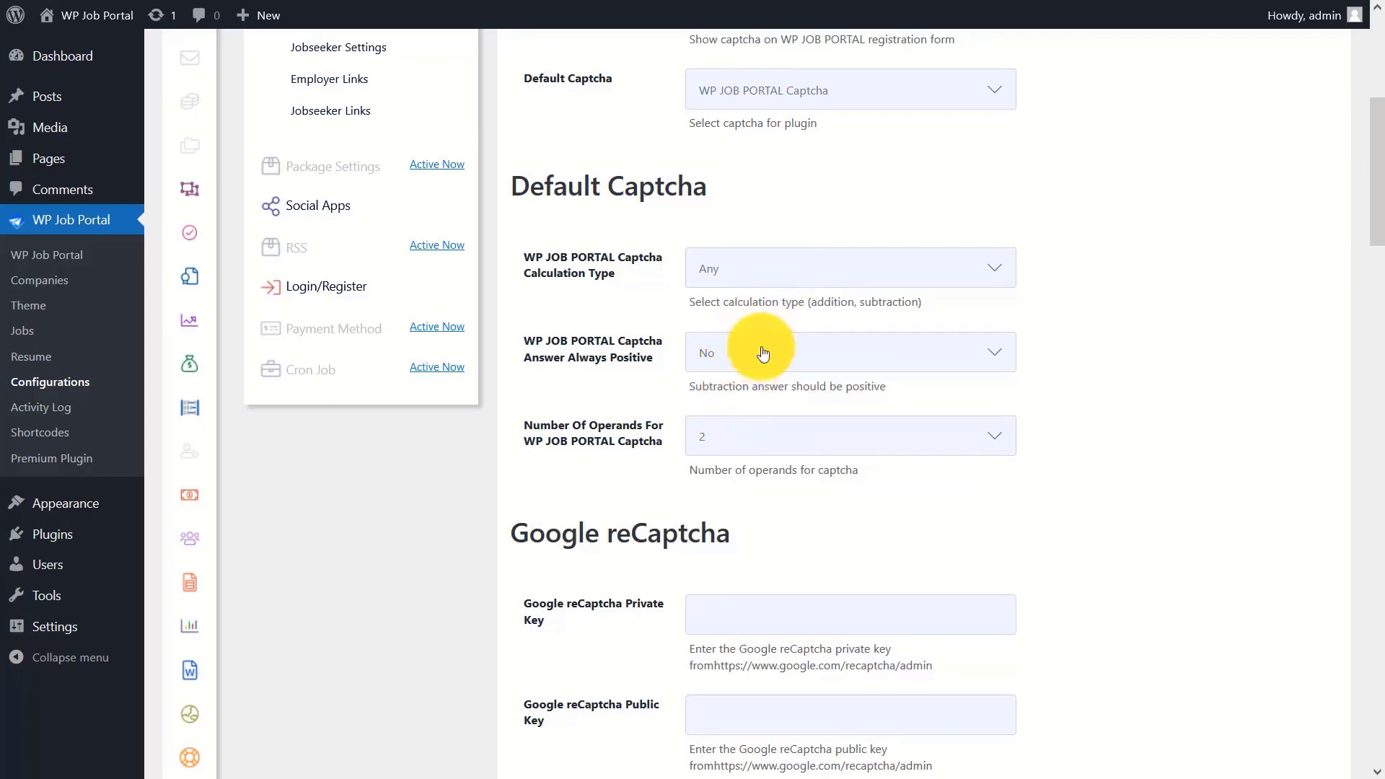
pyautogui.click(754, 435)
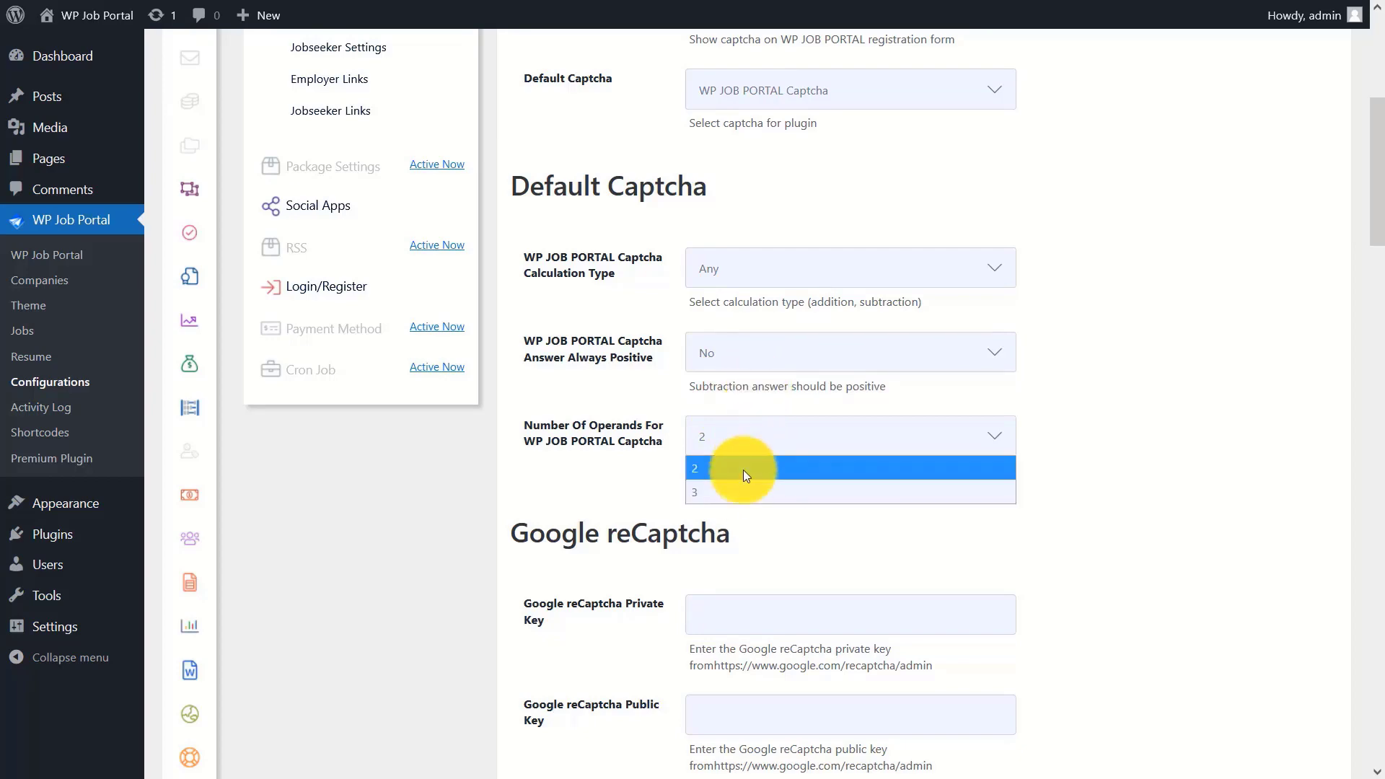
pyautogui.click(734, 472)
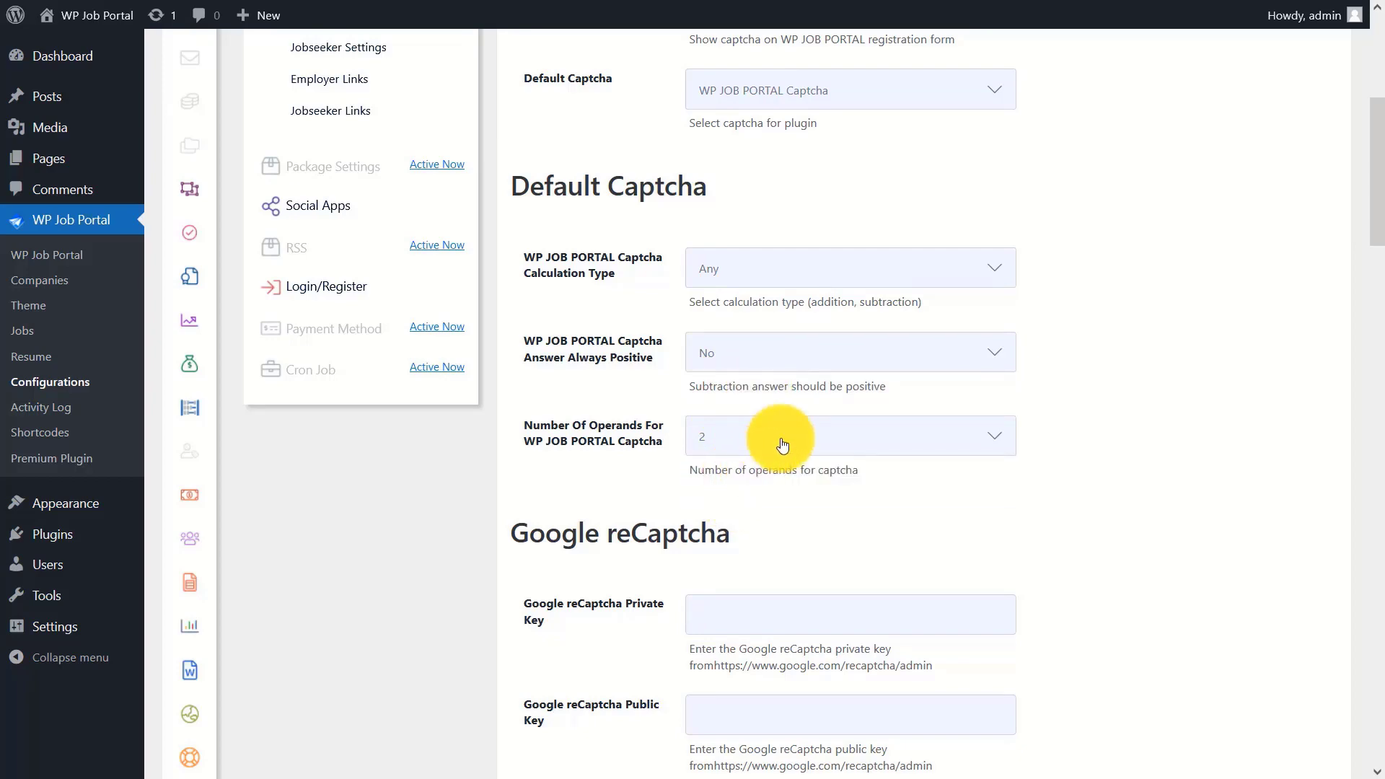
pyautogui.moveTo(1375, 176); pyautogui.dragTo(1380, 713)
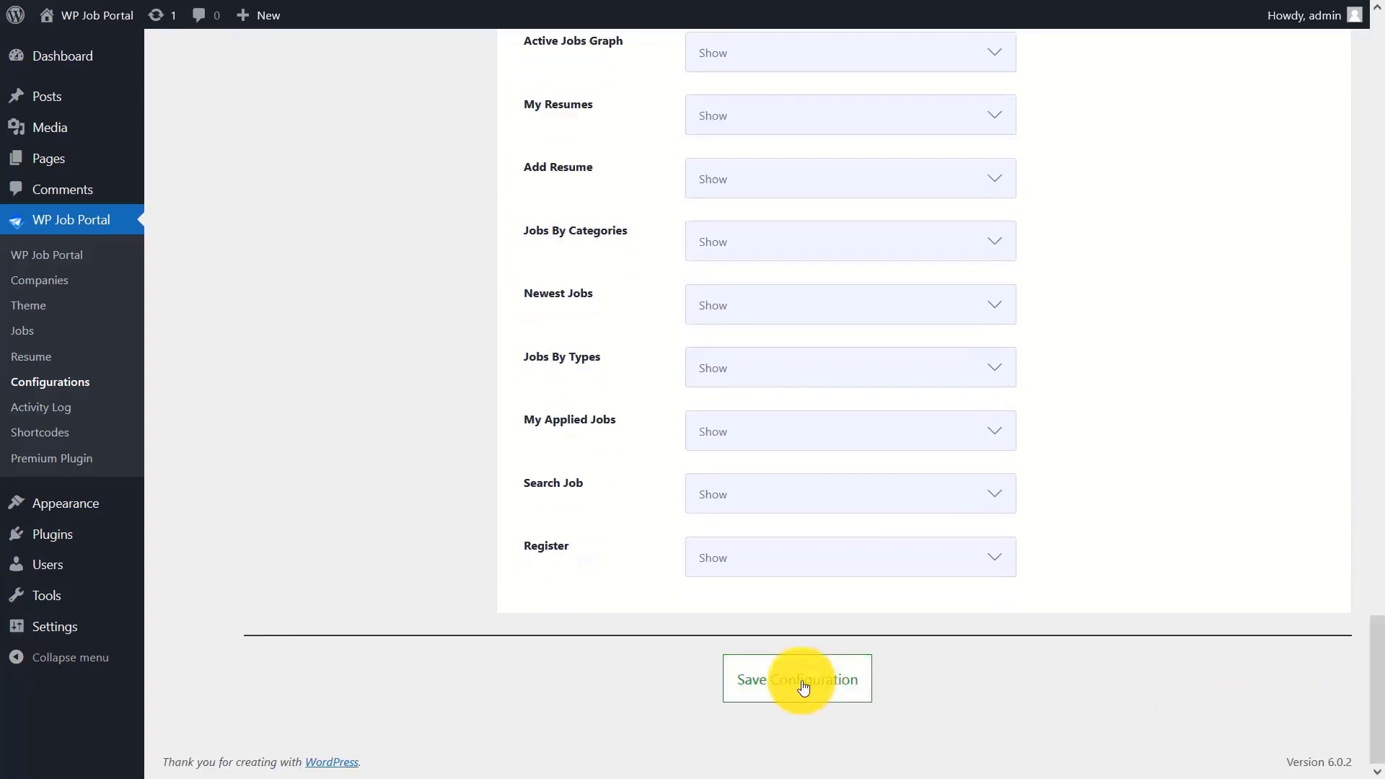
pyautogui.click(803, 687)
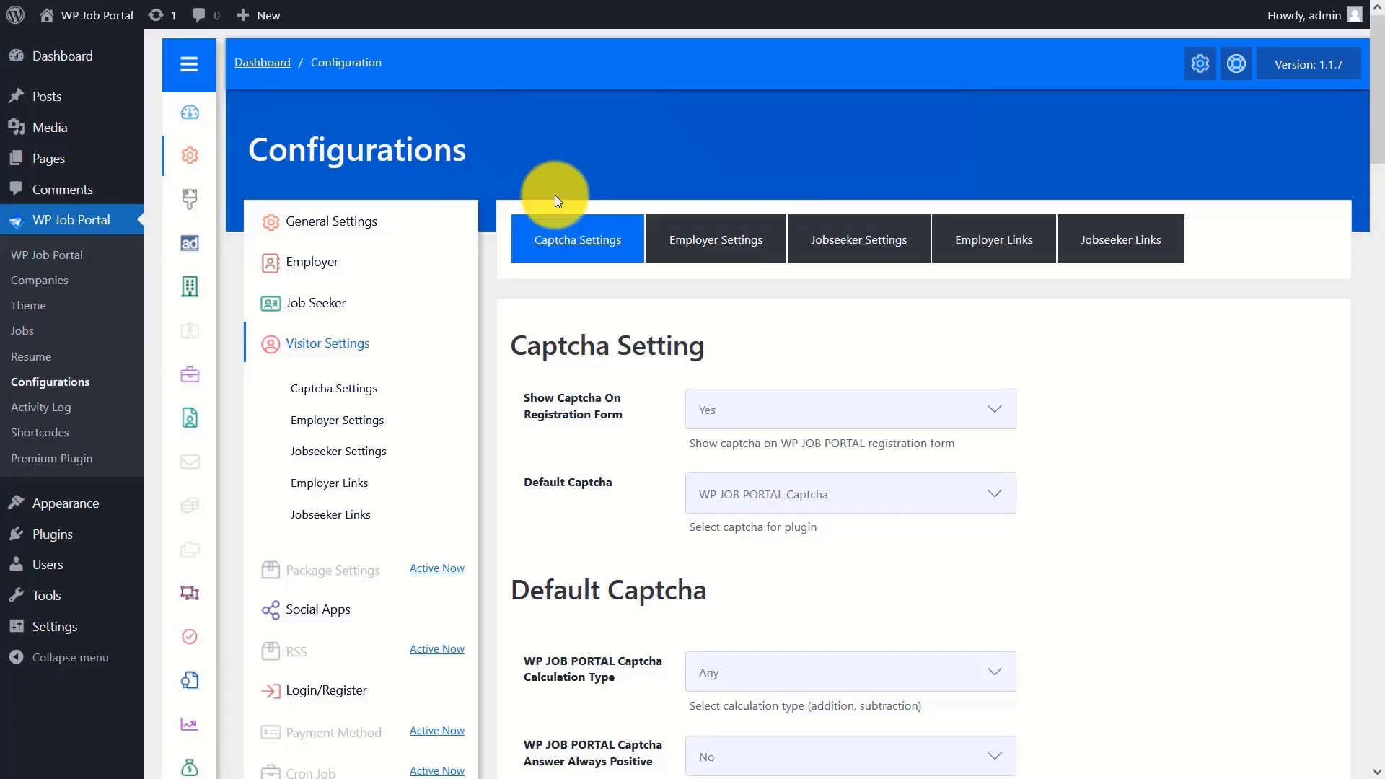
# - Switch Default Captcha to Google Captcha and enter the Google reCaptcha private and public keys
pyautogui.click(809, 506)
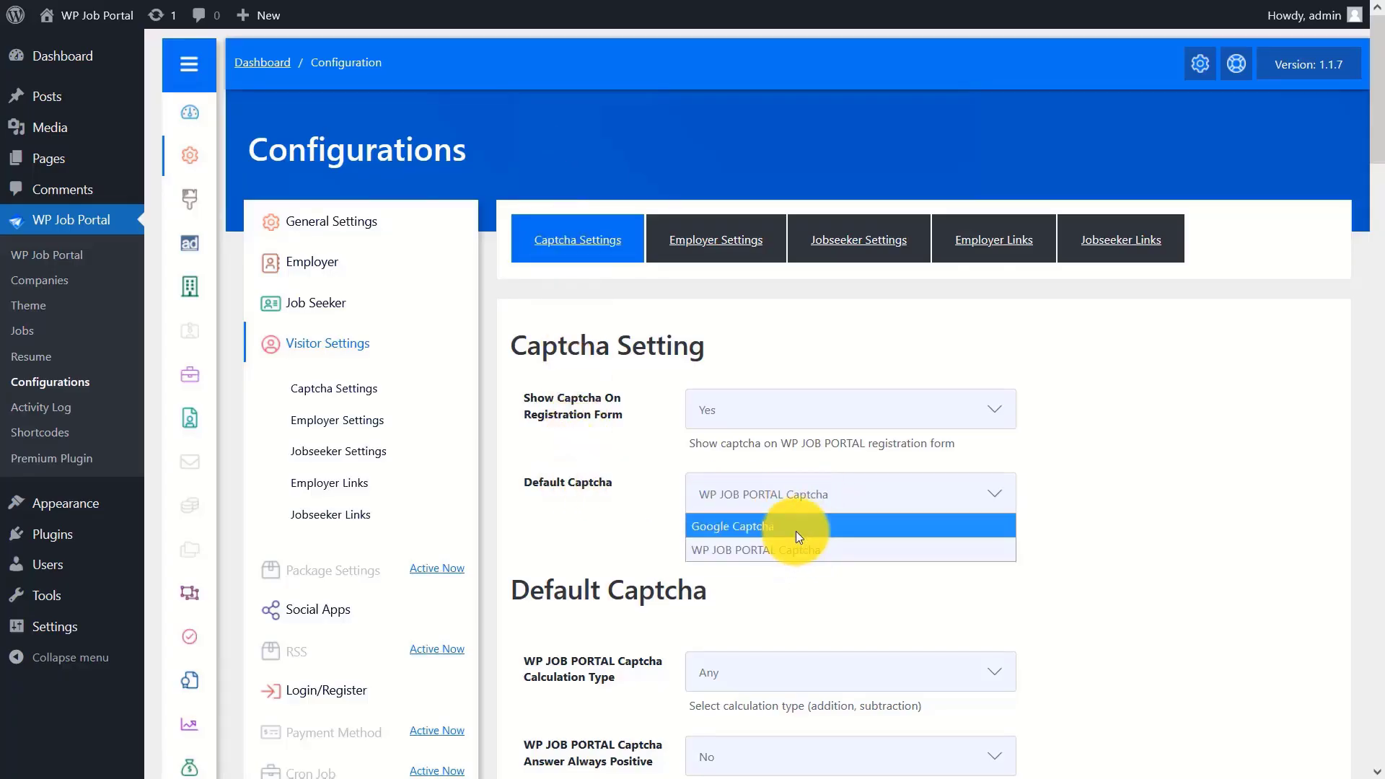
pyautogui.click(798, 537)
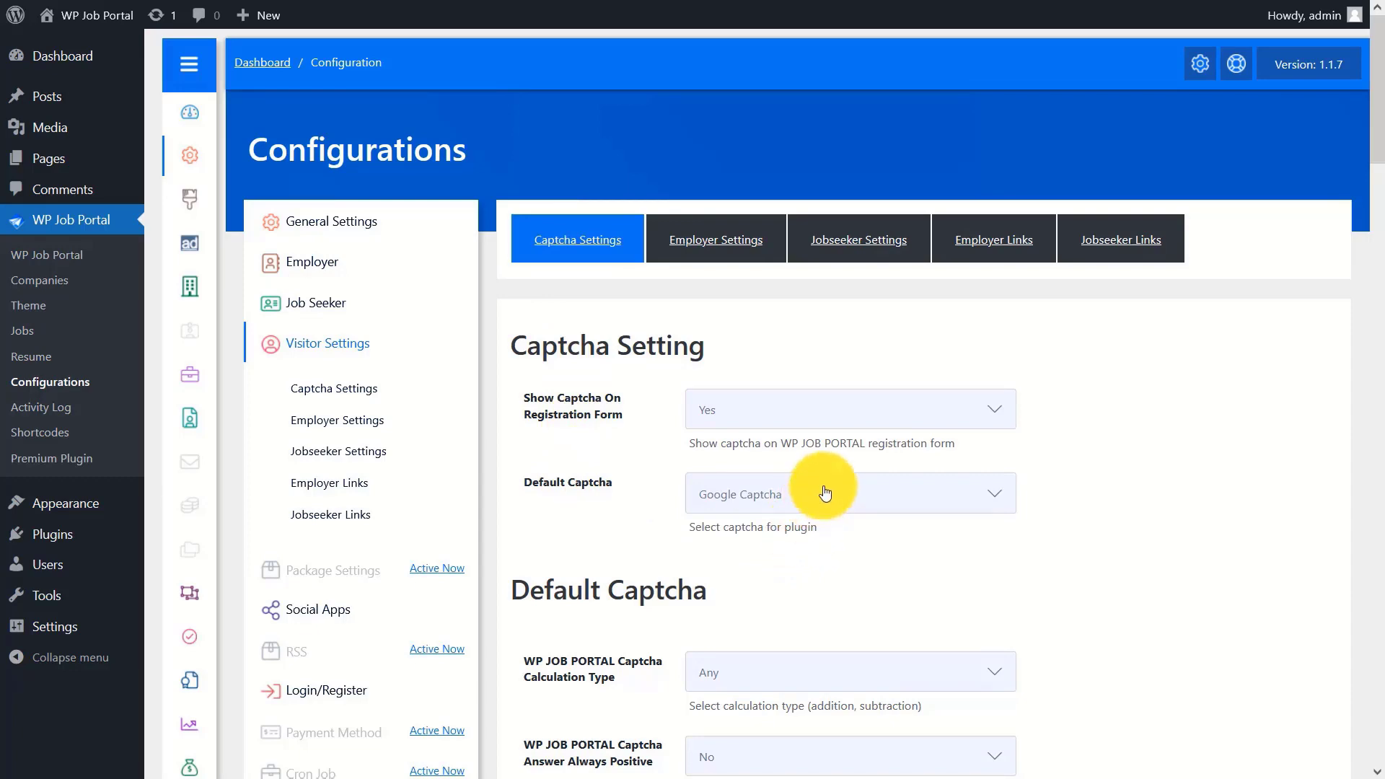
pyautogui.moveTo(1374, 43); pyautogui.dragTo(1379, 295)
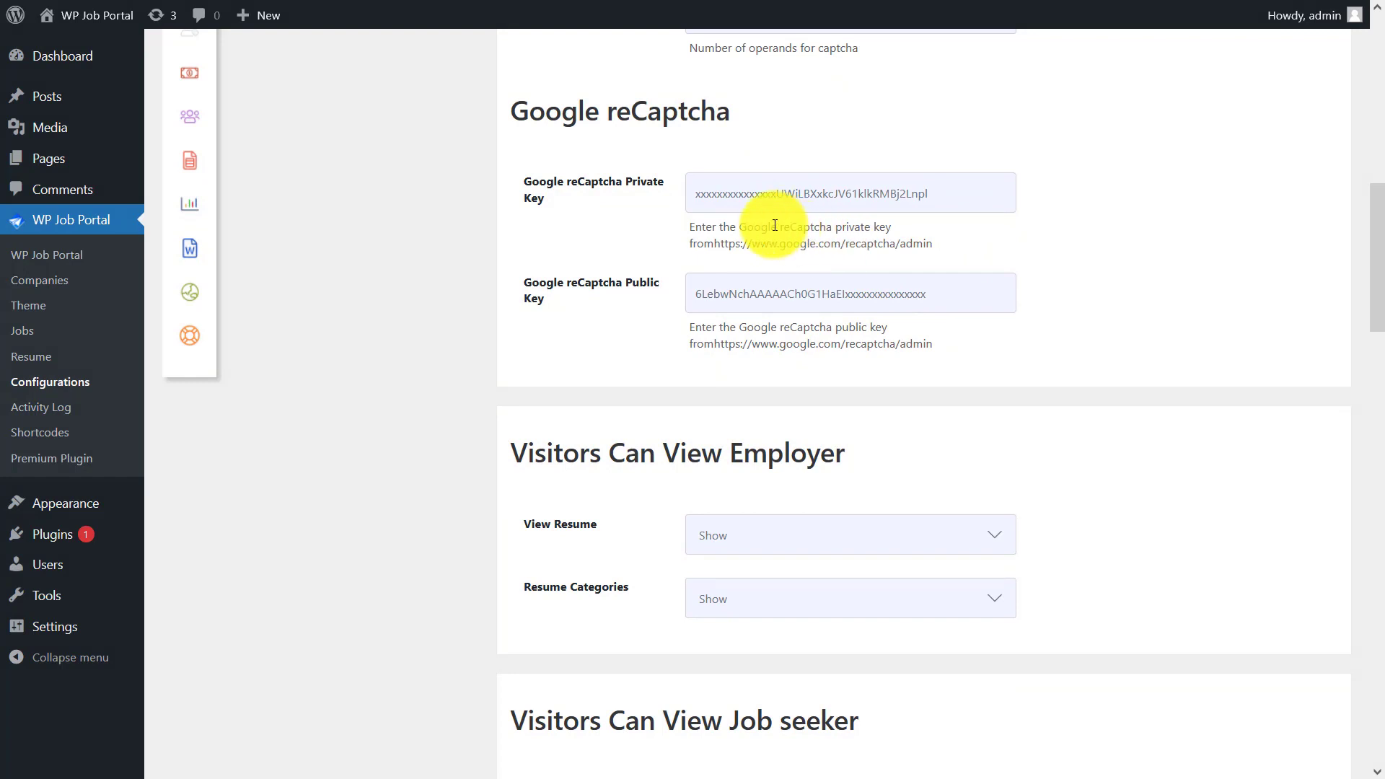
pyautogui.click(940, 287)
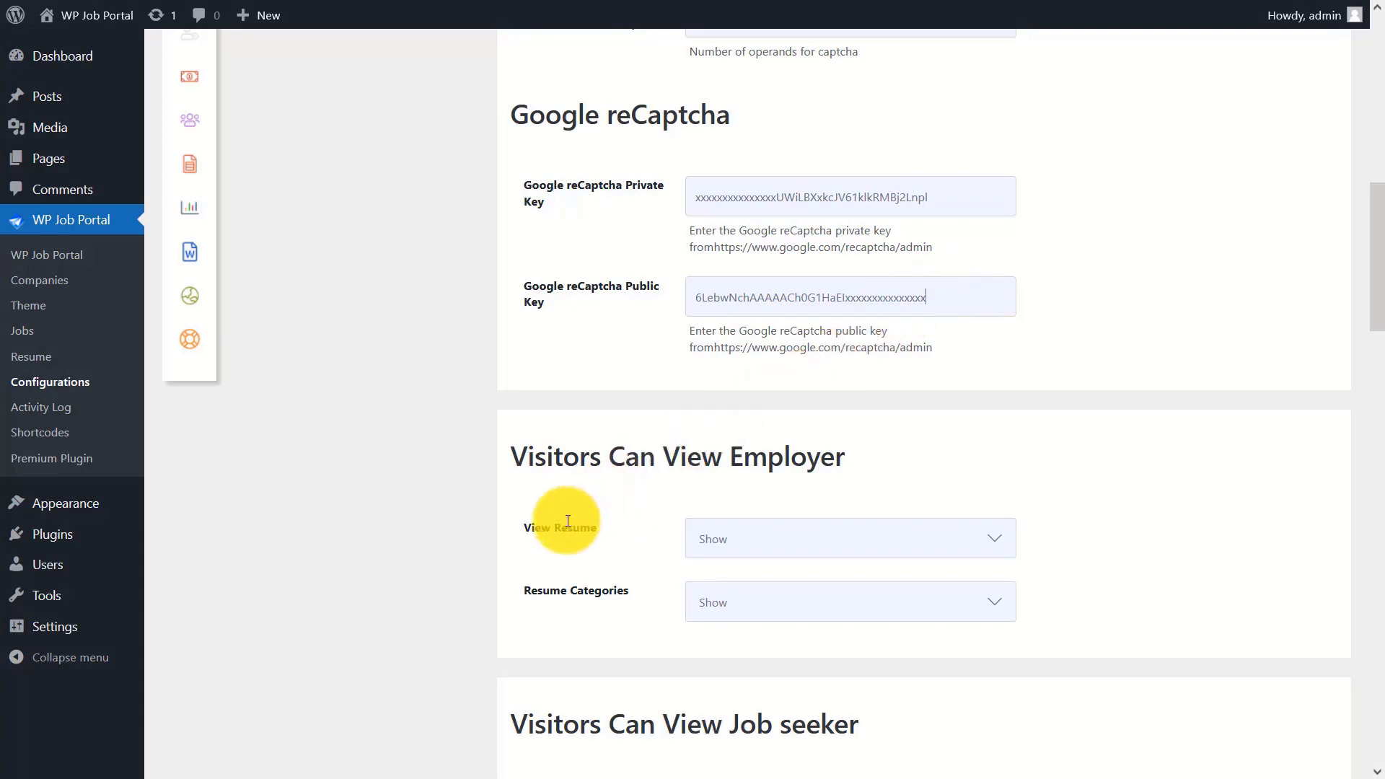
pyautogui.click(803, 531)
pyautogui.click(789, 550)
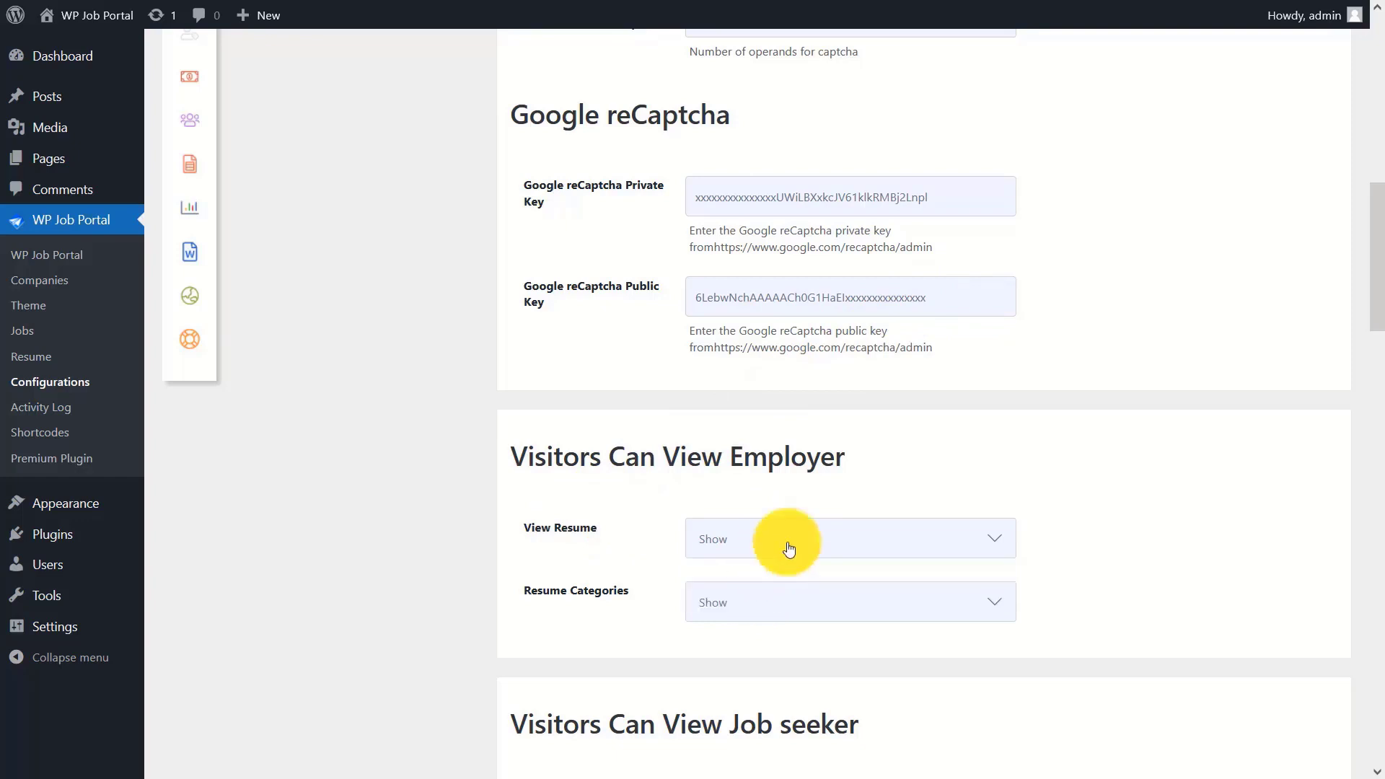
pyautogui.click(750, 599)
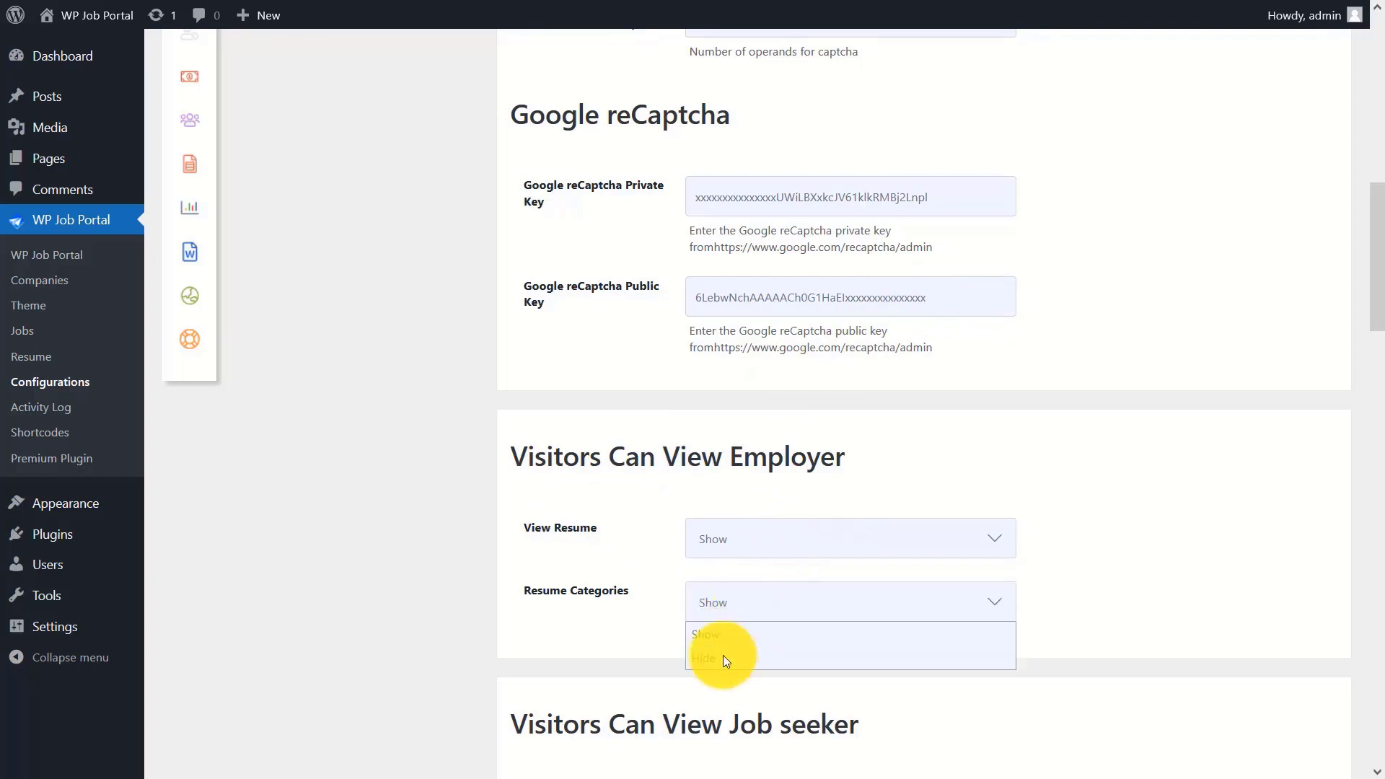
pyautogui.click(727, 637)
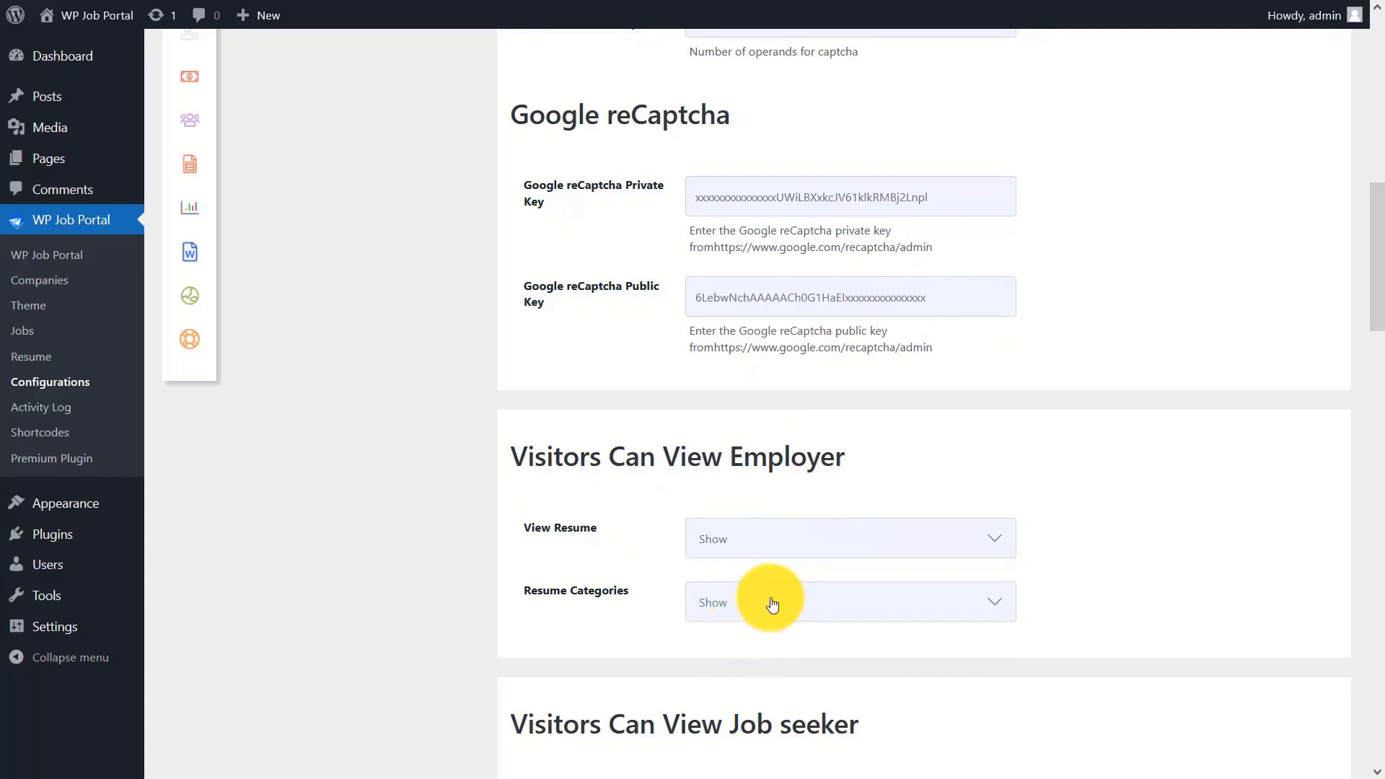
pyautogui.moveTo(1375, 267); pyautogui.dragTo(1379, 382)
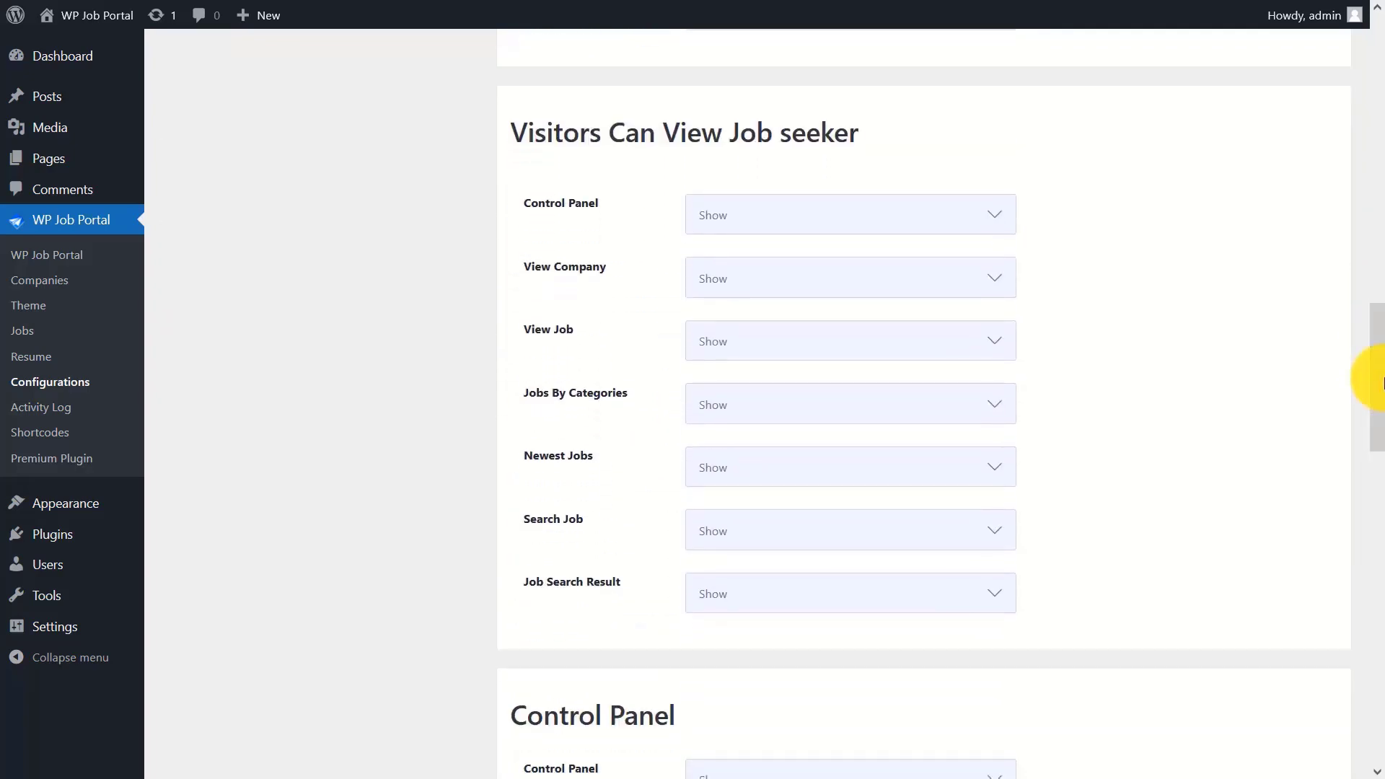
pyautogui.click(788, 217)
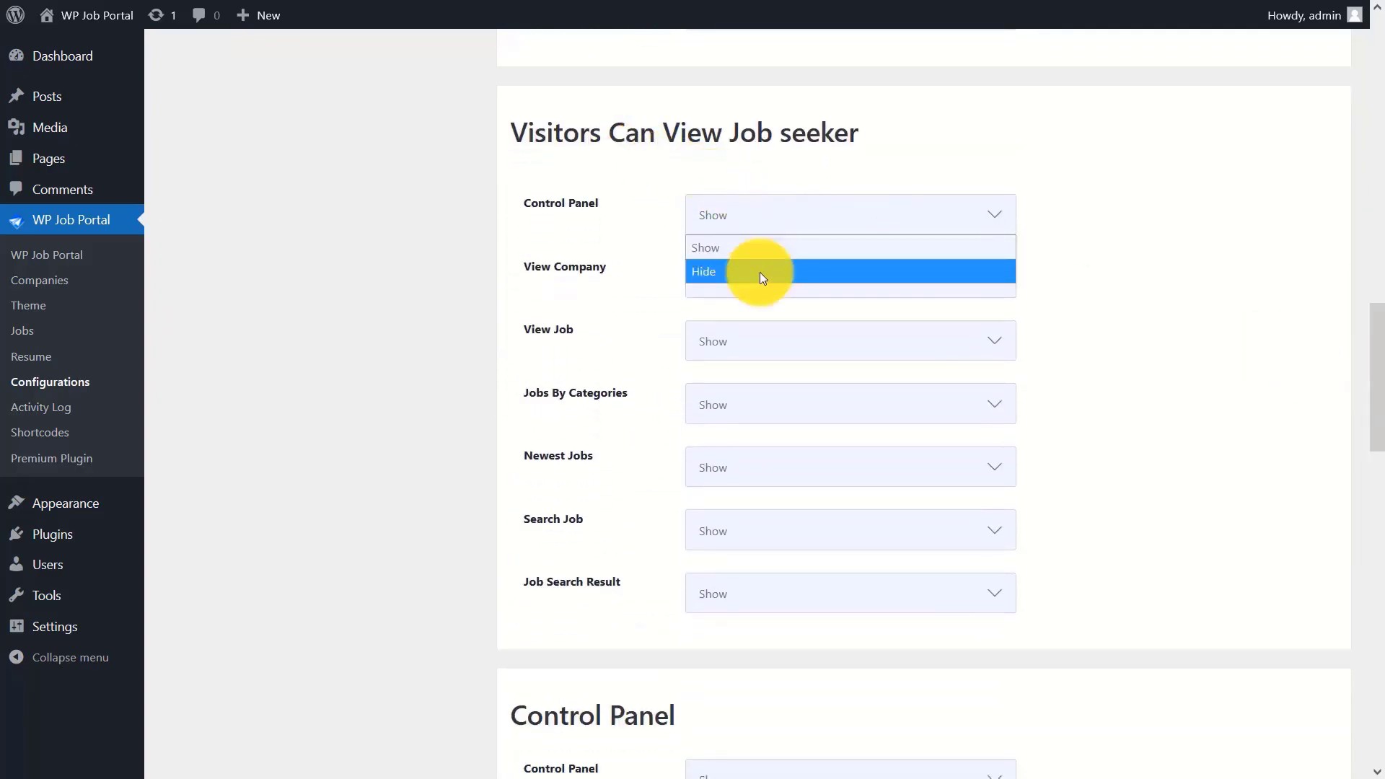
pyautogui.click(793, 221)
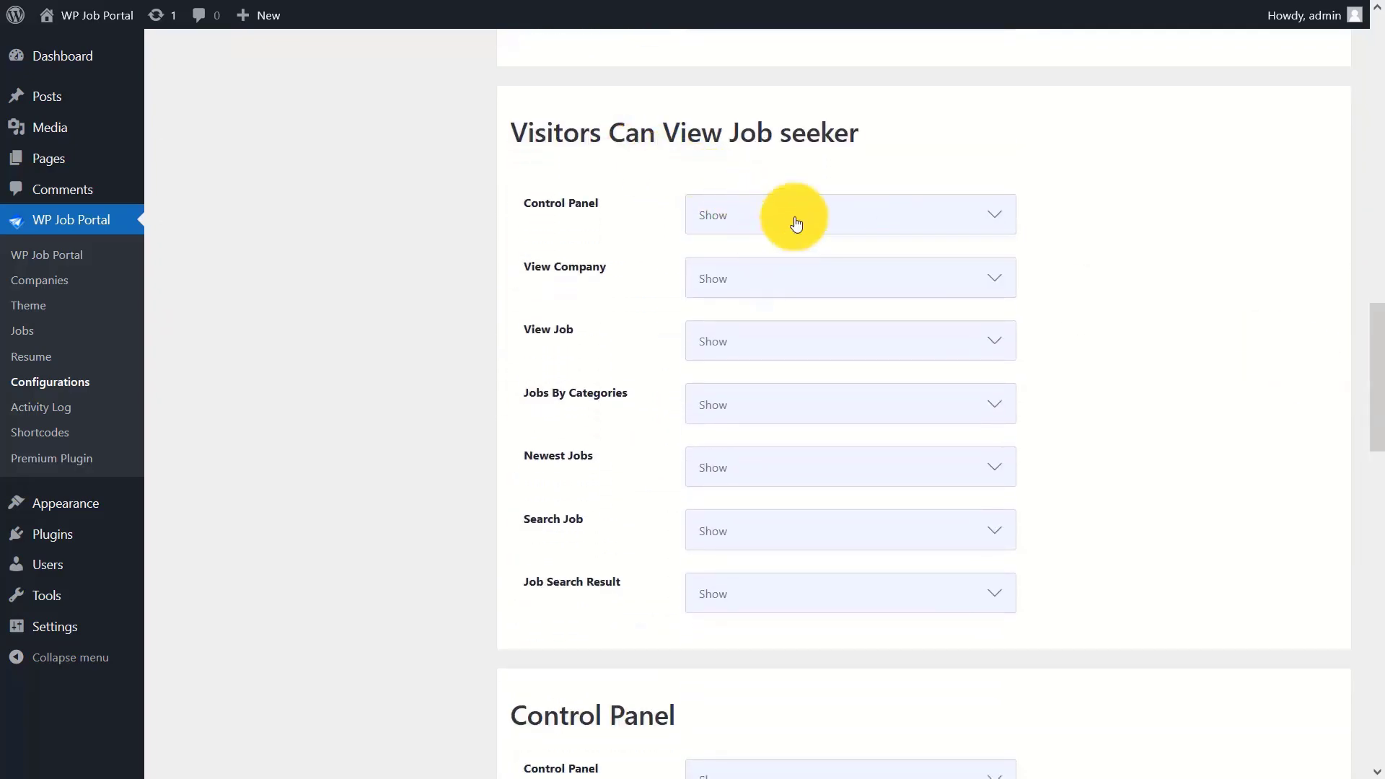
pyautogui.click(763, 274)
pyautogui.click(733, 322)
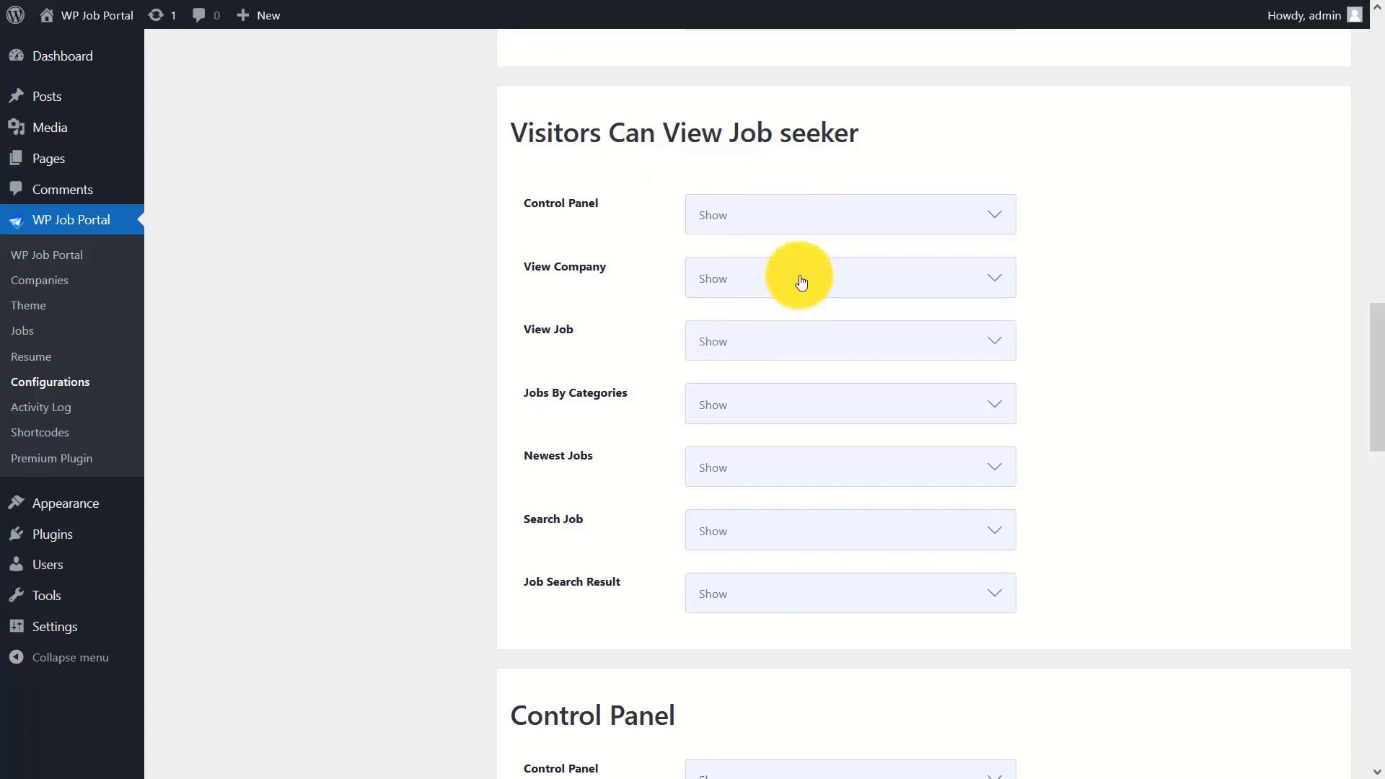
pyautogui.click(748, 335)
pyautogui.click(737, 365)
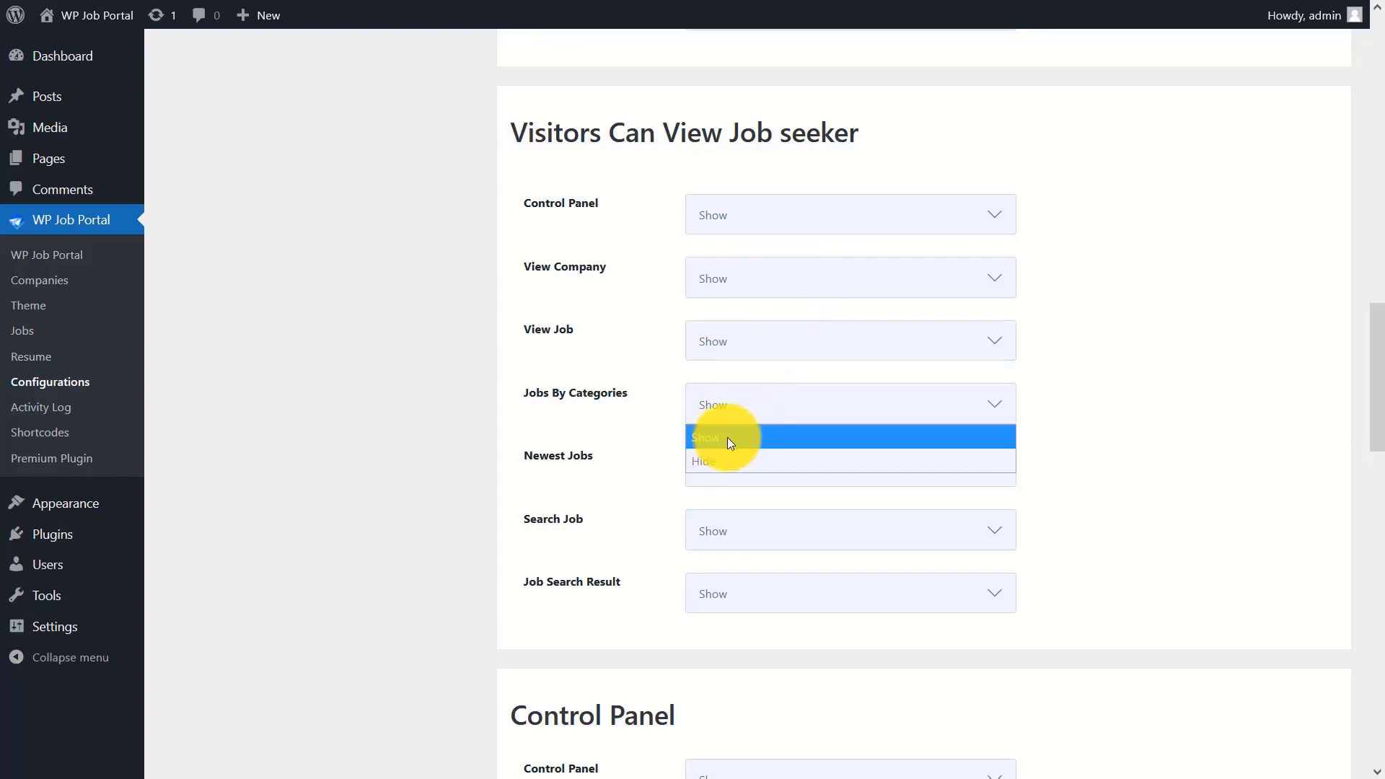
pyautogui.click(728, 437)
pyautogui.click(788, 469)
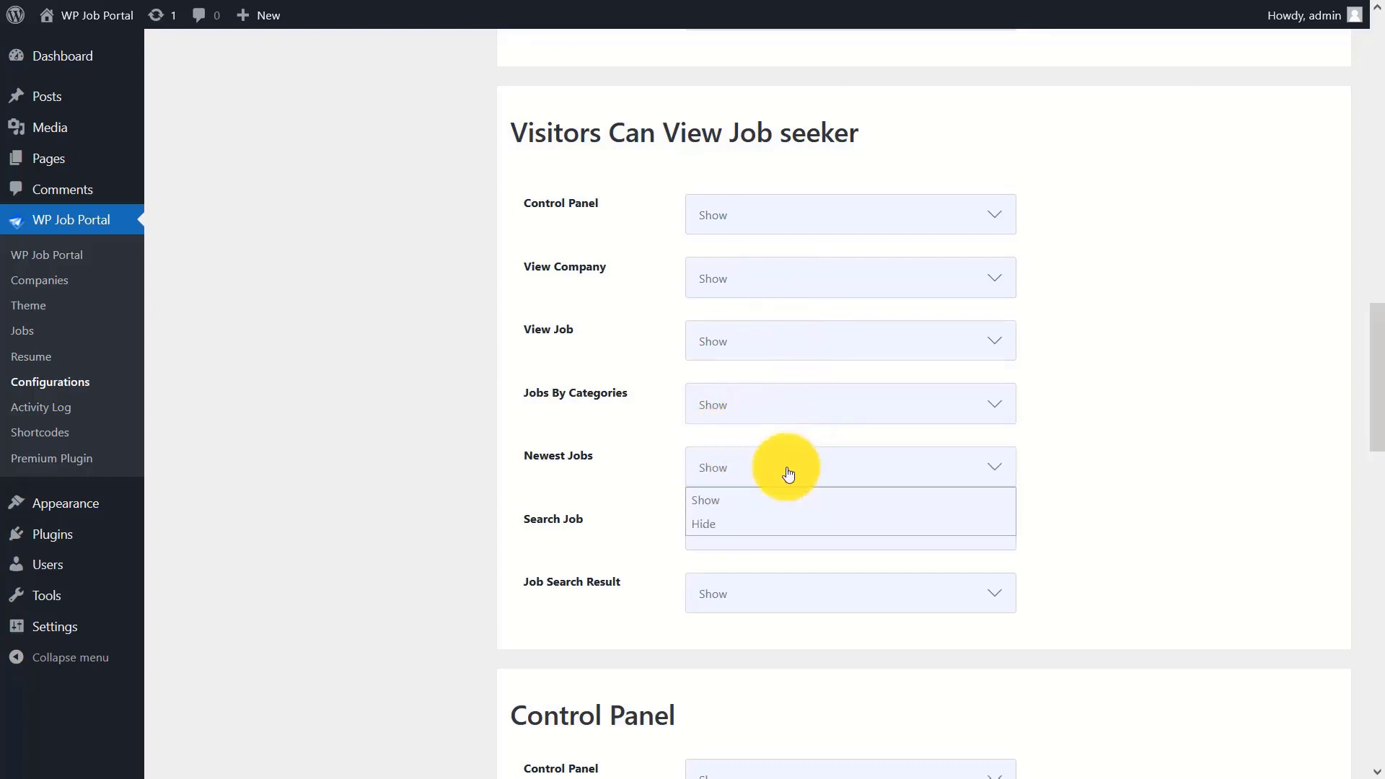
pyautogui.click(771, 504)
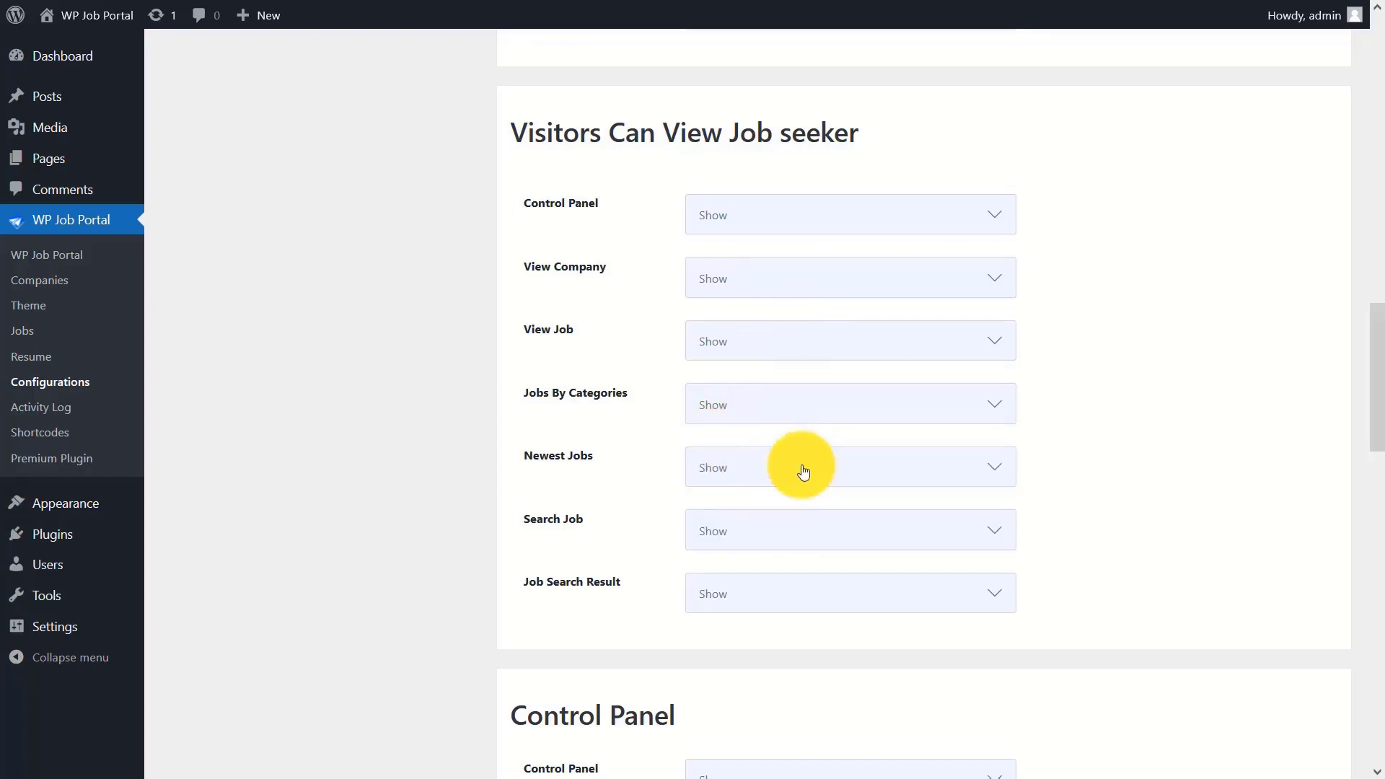
pyautogui.click(776, 528)
pyautogui.click(745, 577)
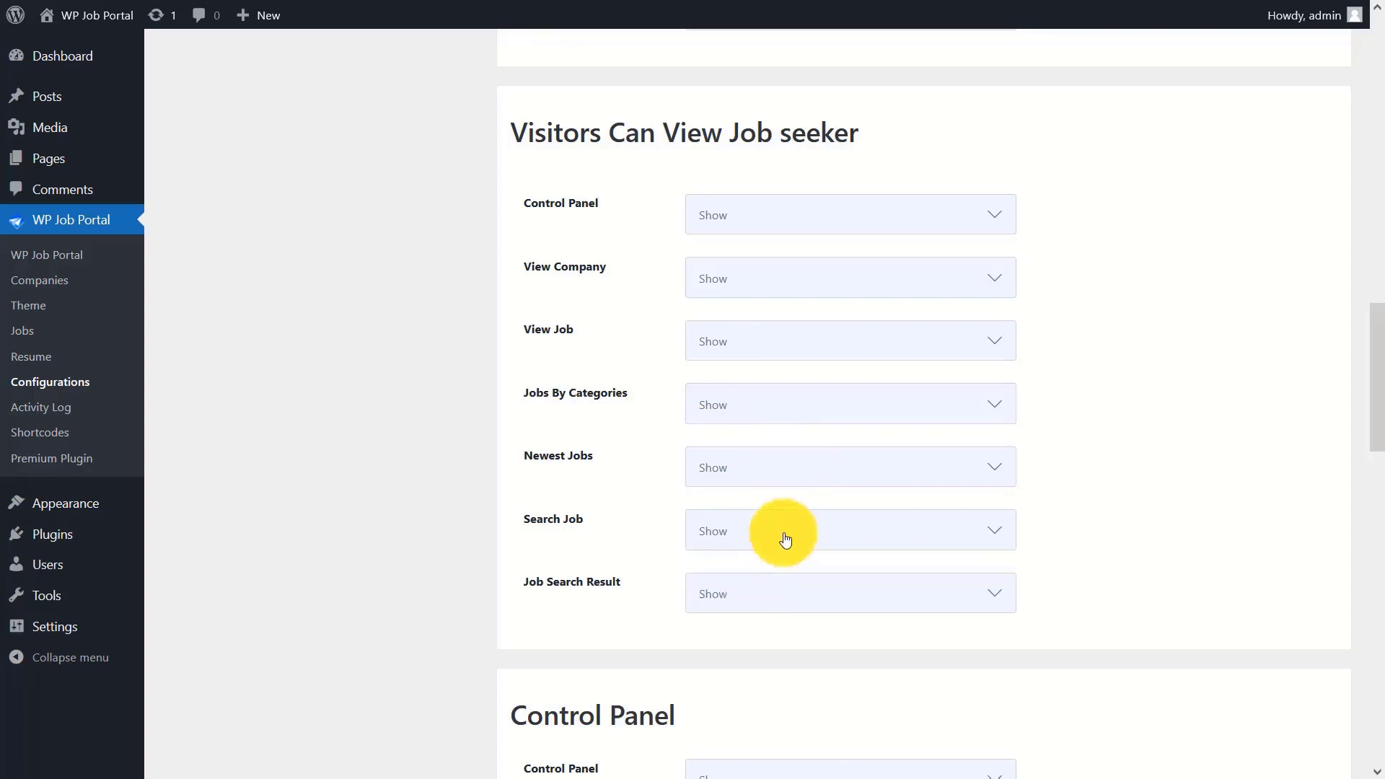
pyautogui.click(757, 590)
pyautogui.click(723, 647)
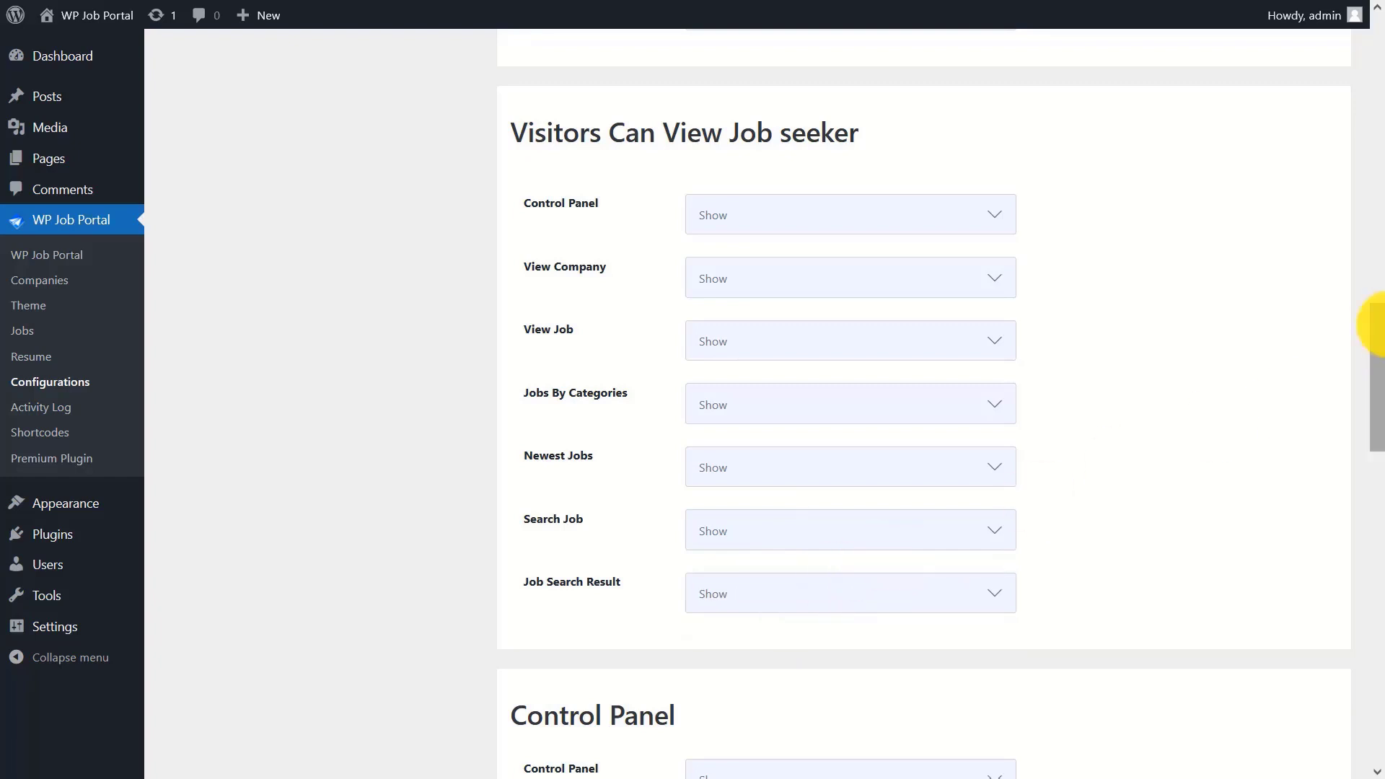
pyautogui.moveTo(1370, 318); pyautogui.dragTo(1369, 423)
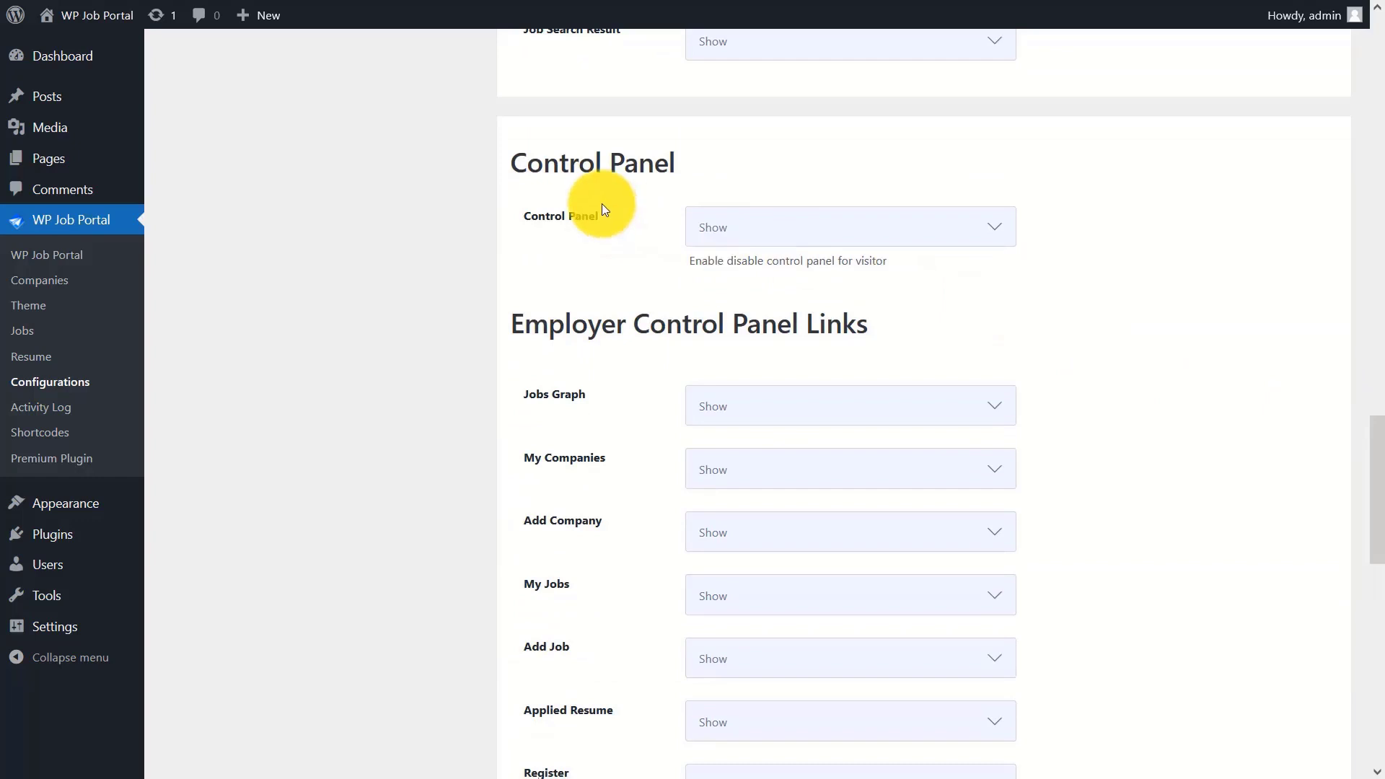
pyautogui.click(793, 227)
pyautogui.click(760, 260)
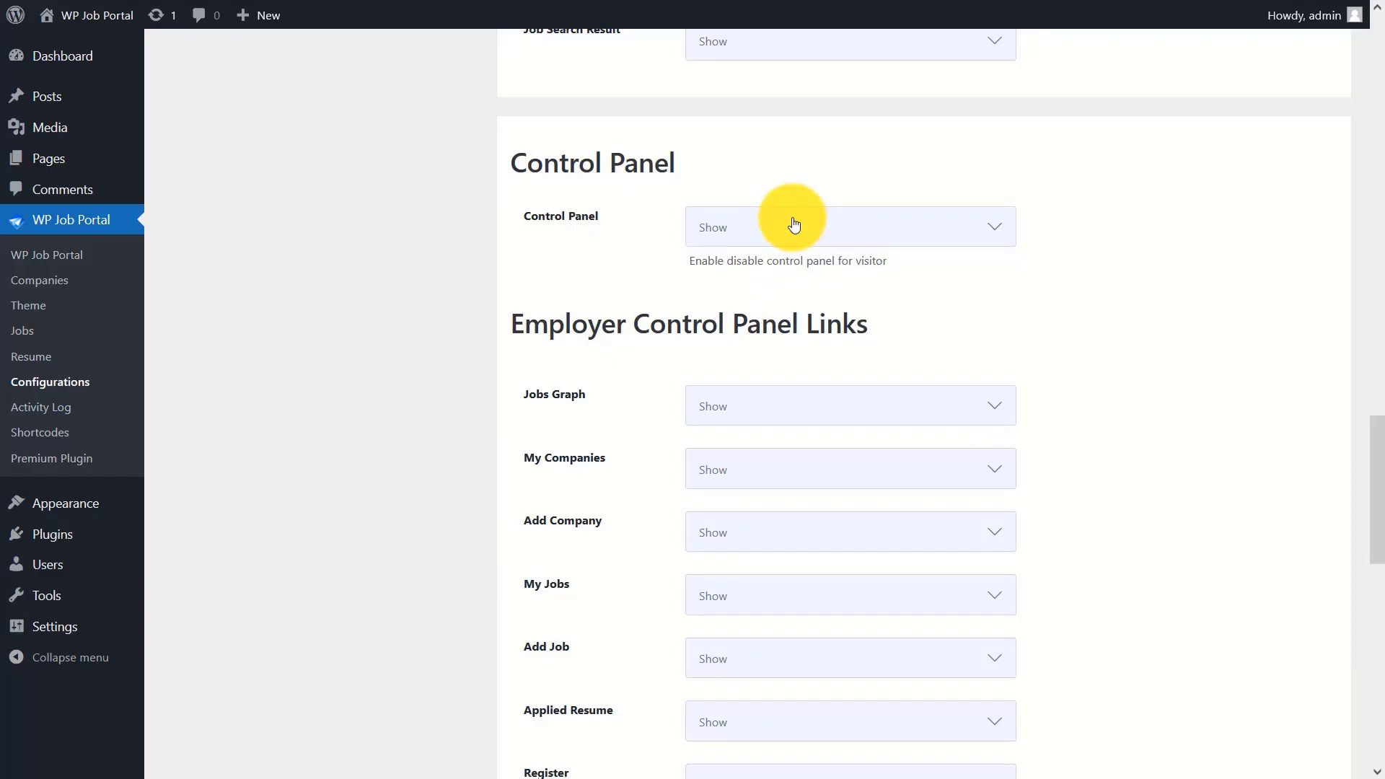
pyautogui.click(794, 406)
pyautogui.click(762, 436)
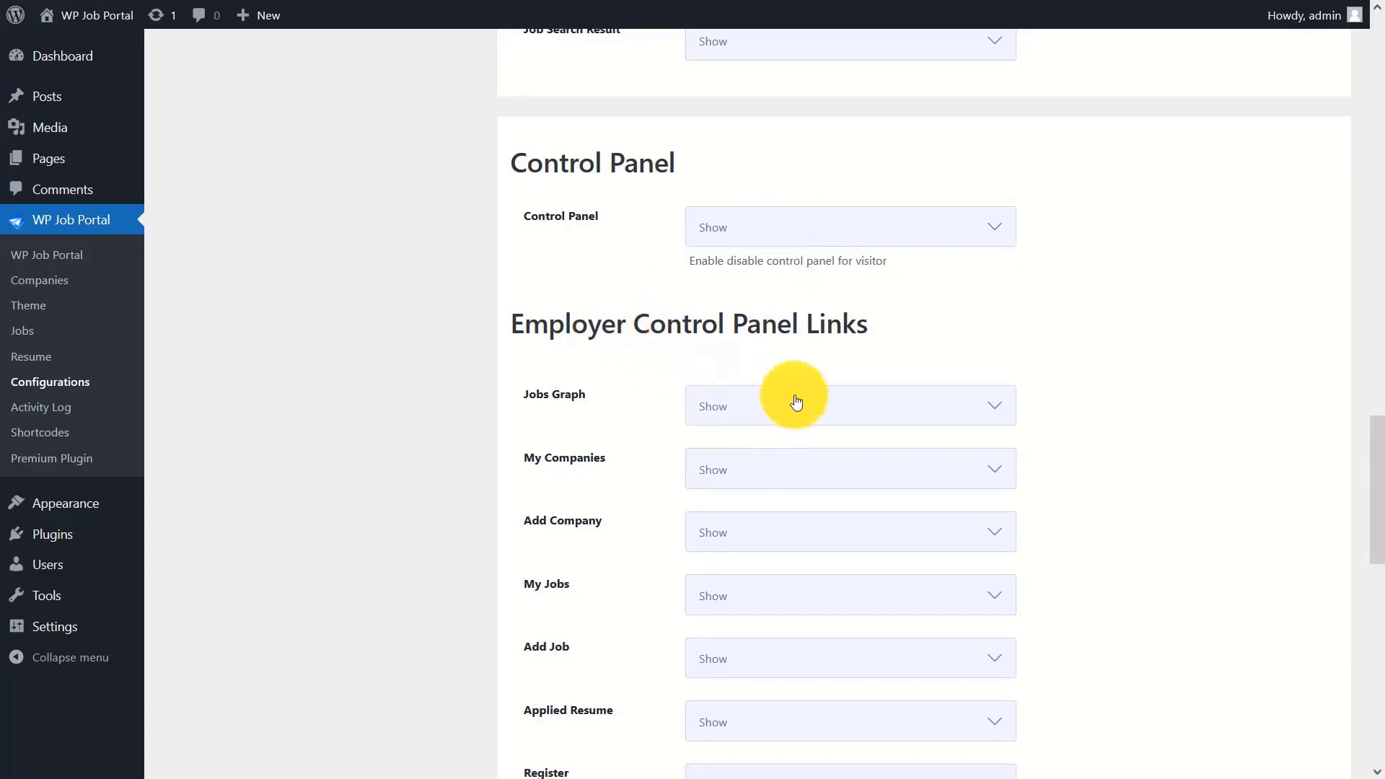
pyautogui.click(766, 473)
pyautogui.click(751, 500)
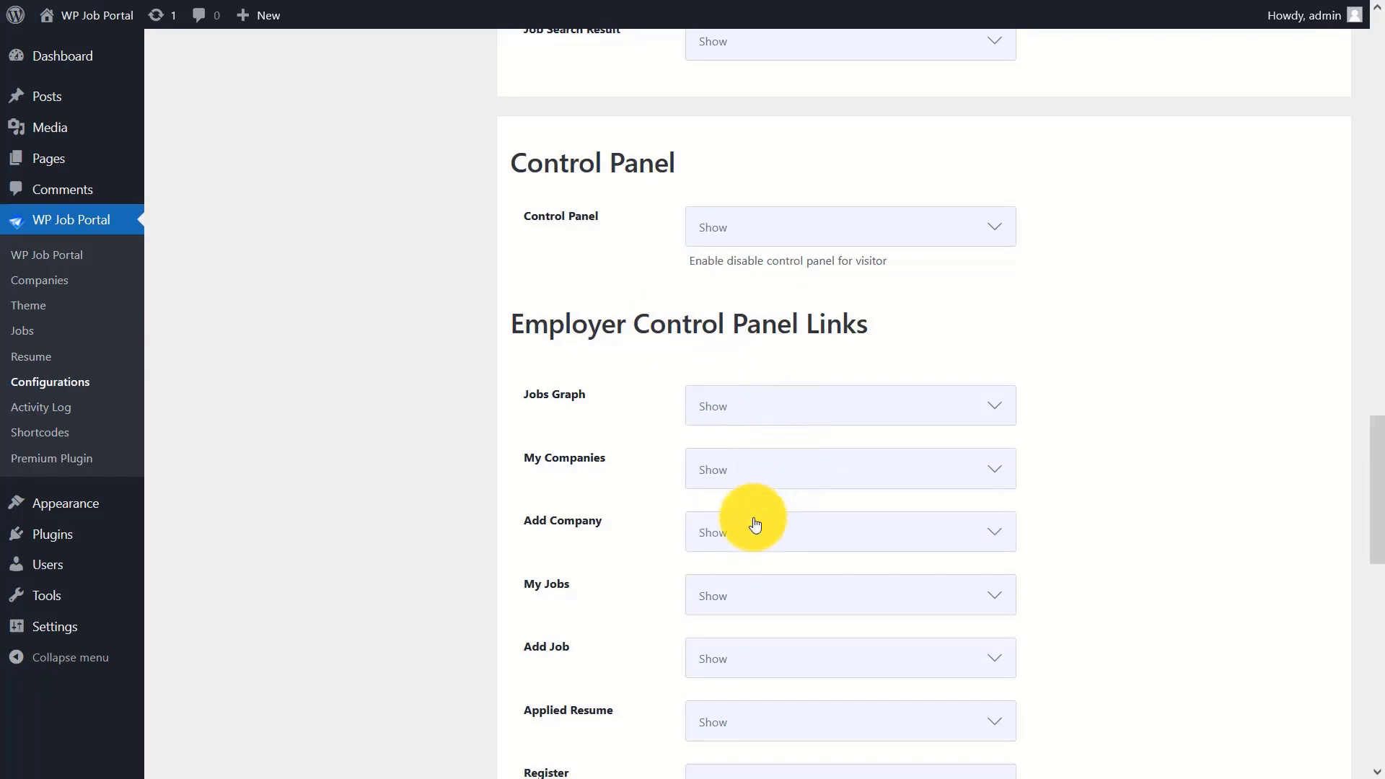
pyautogui.click(754, 530)
pyautogui.click(753, 555)
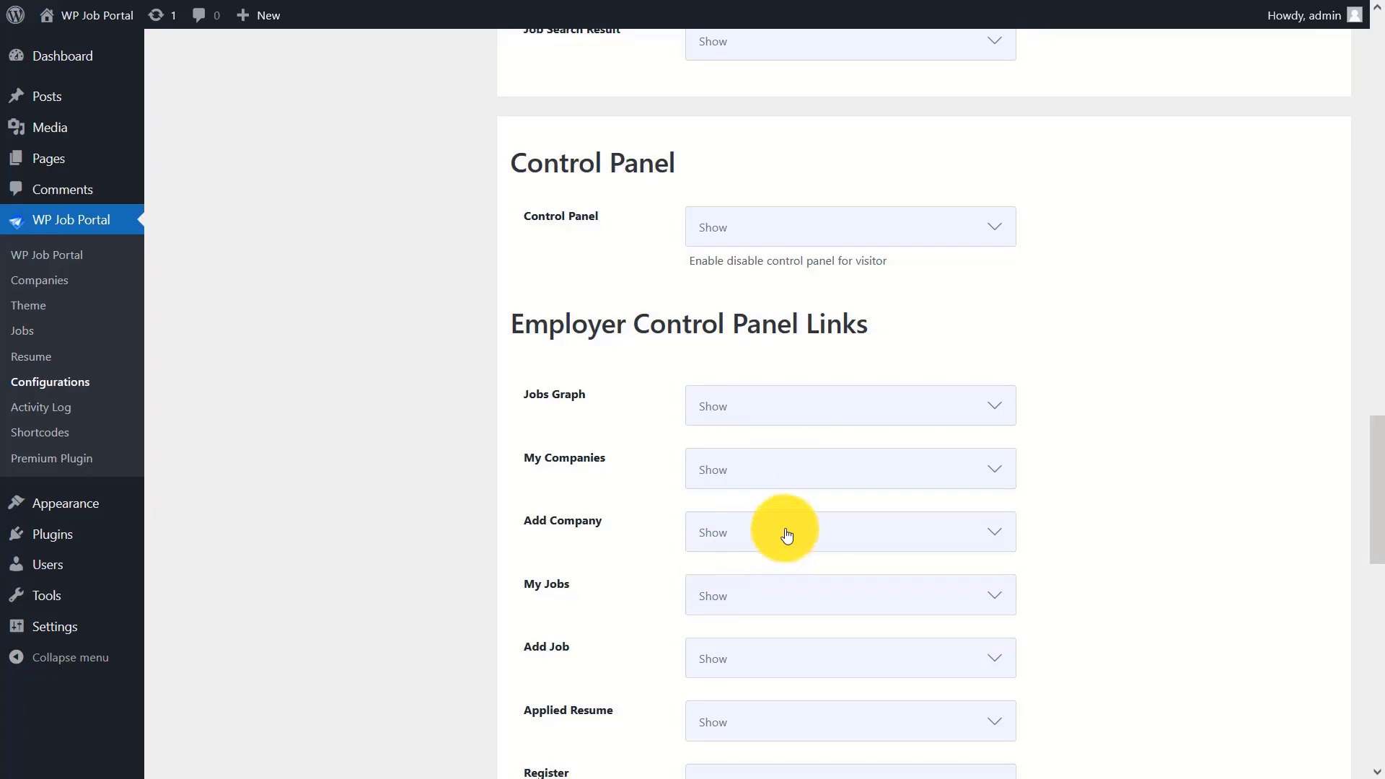
pyautogui.click(734, 597)
pyautogui.click(710, 651)
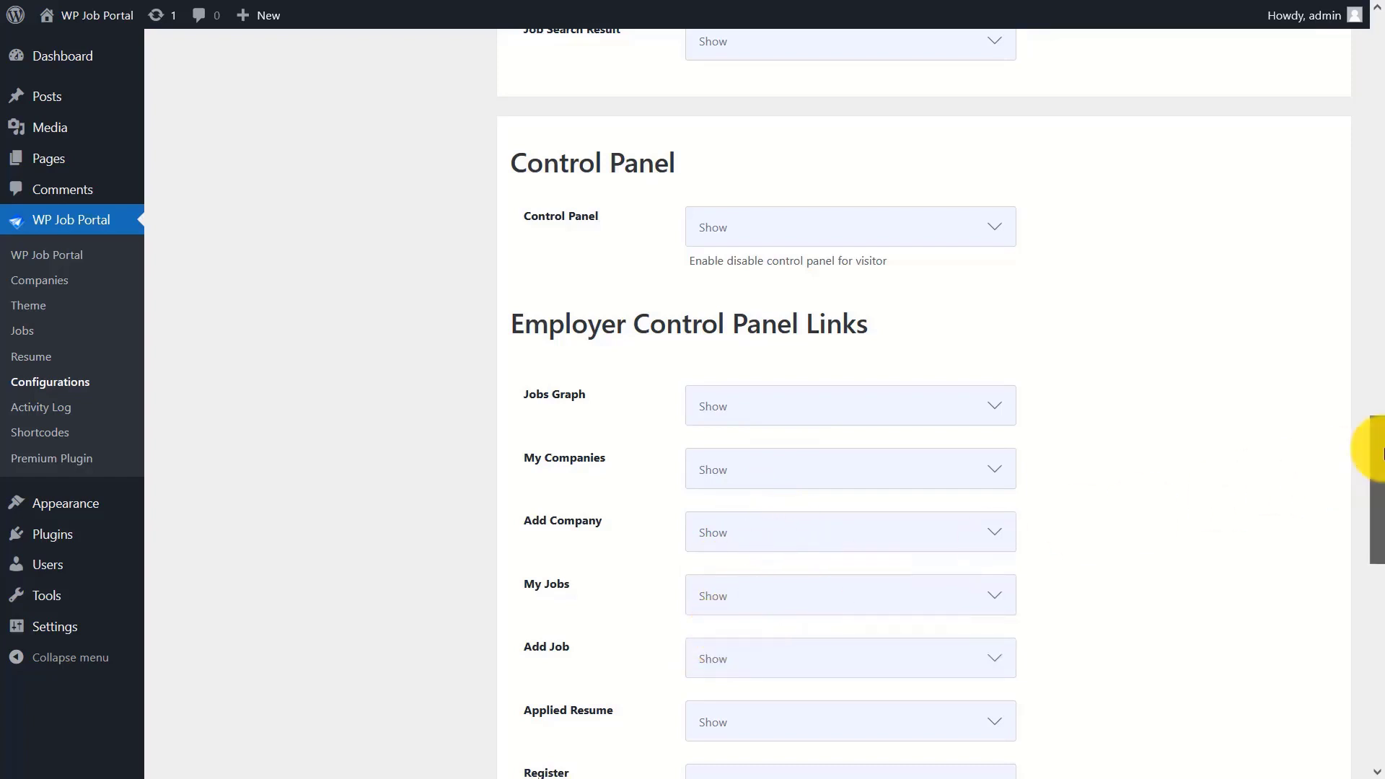
pyautogui.moveTo(1374, 436); pyautogui.dragTo(1379, 537)
pyautogui.click(735, 238)
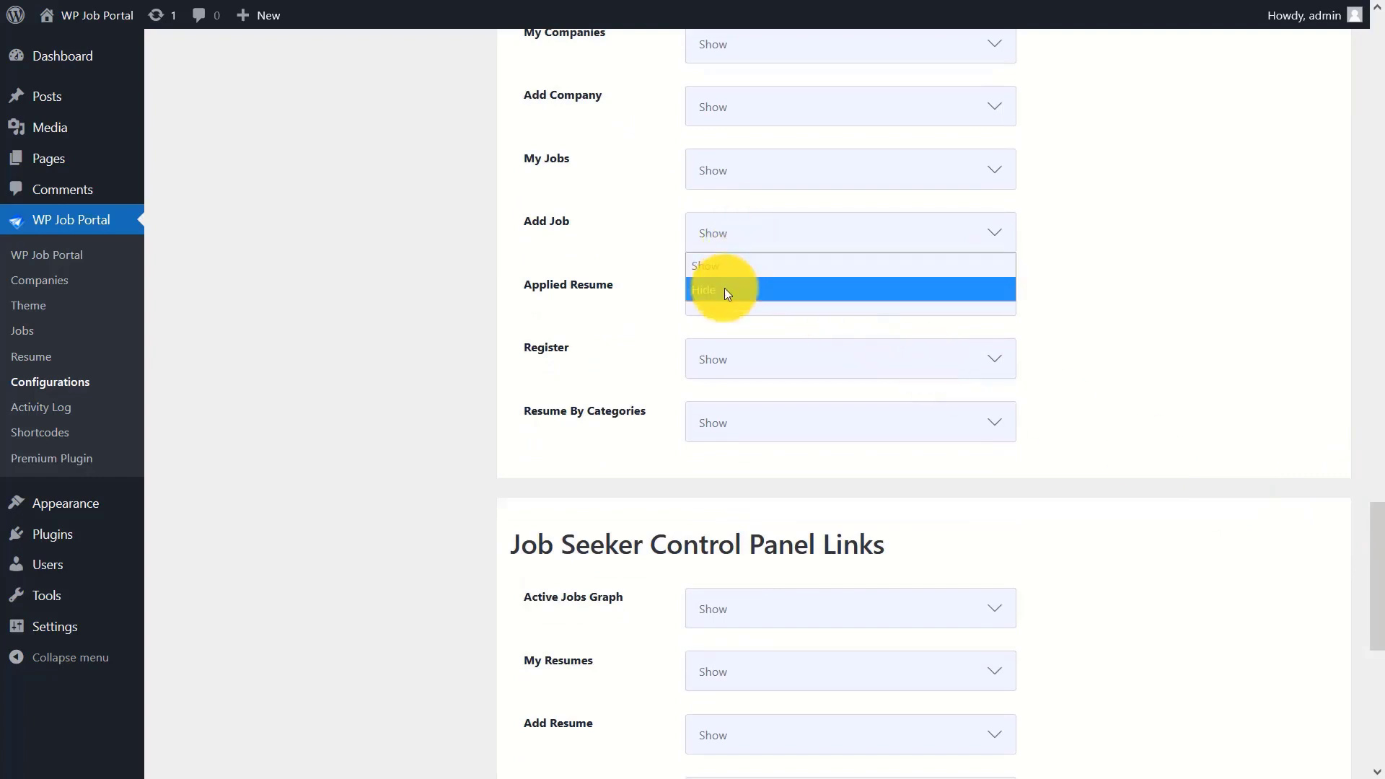
pyautogui.click(756, 238)
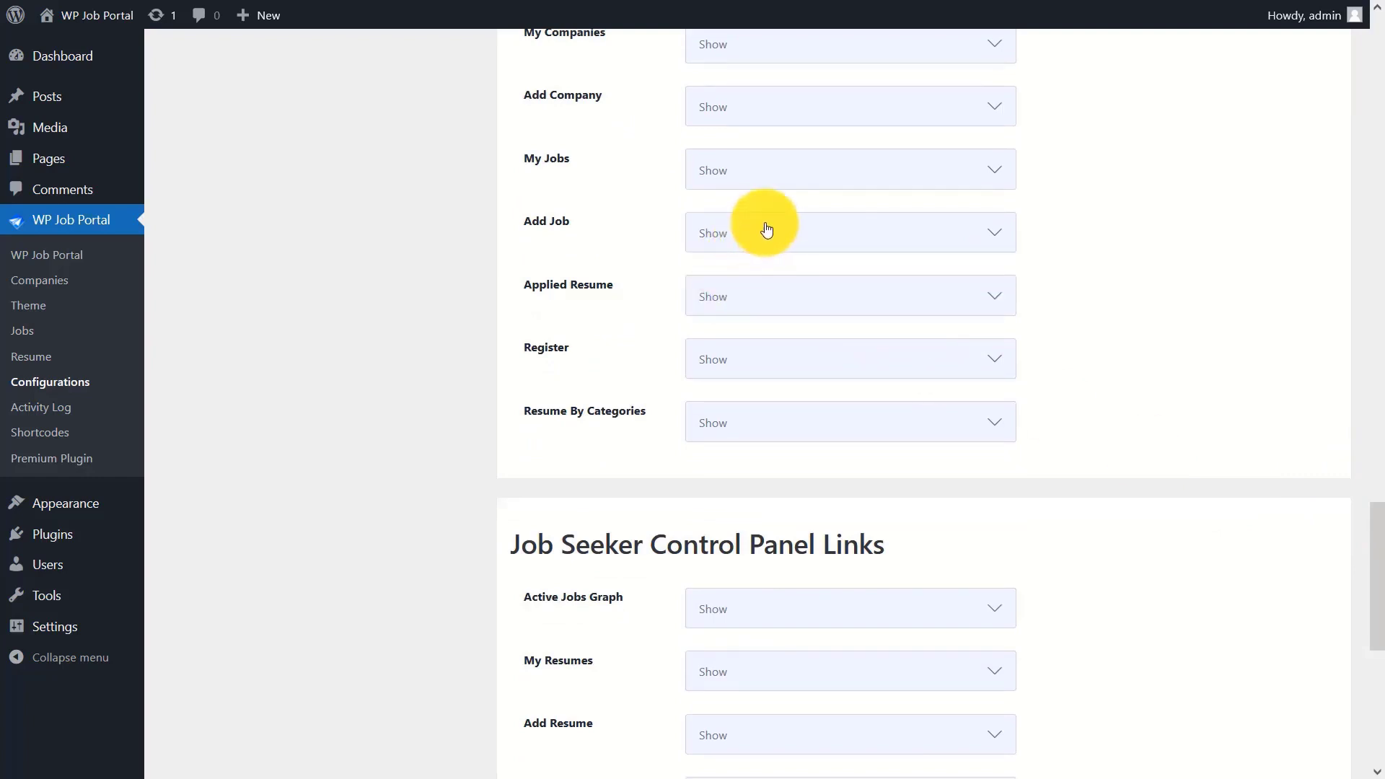
pyautogui.click(746, 297)
pyautogui.click(737, 338)
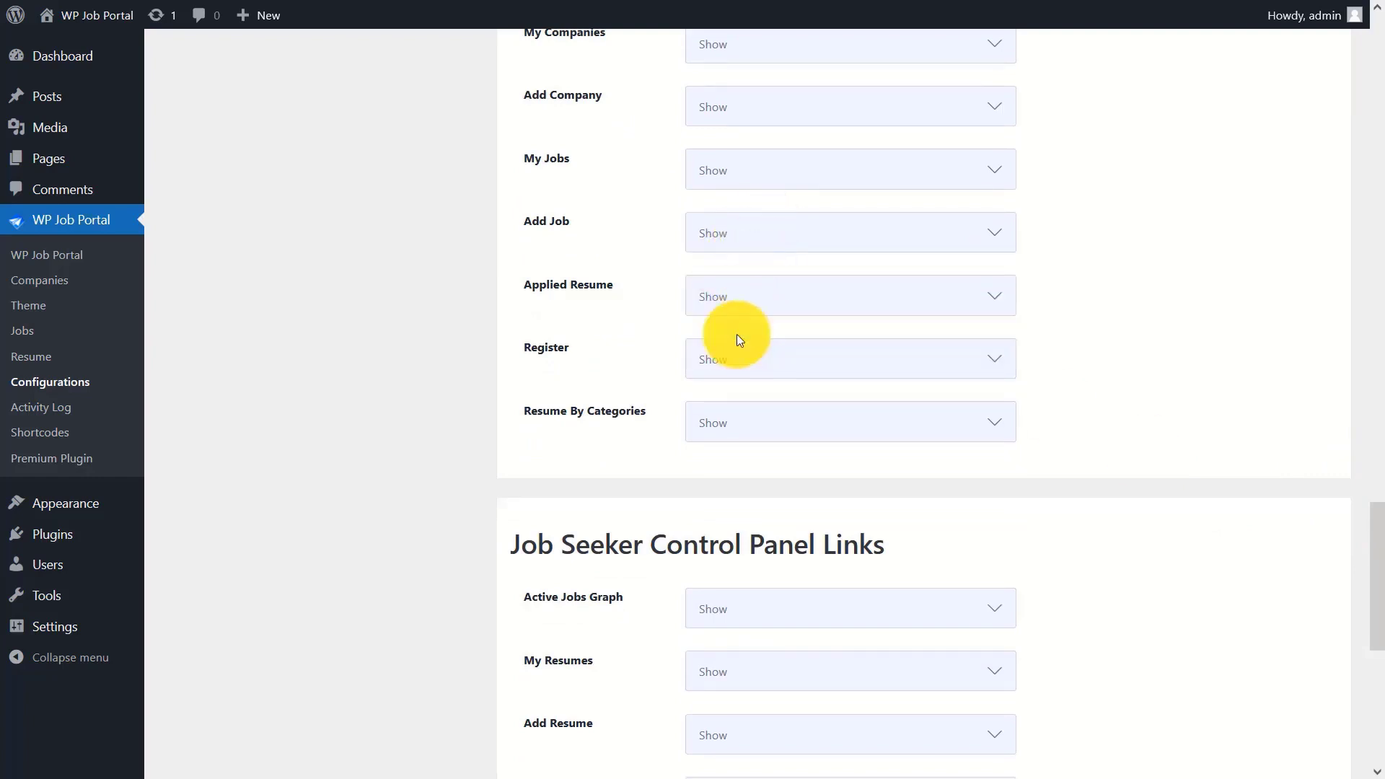
pyautogui.click(742, 357)
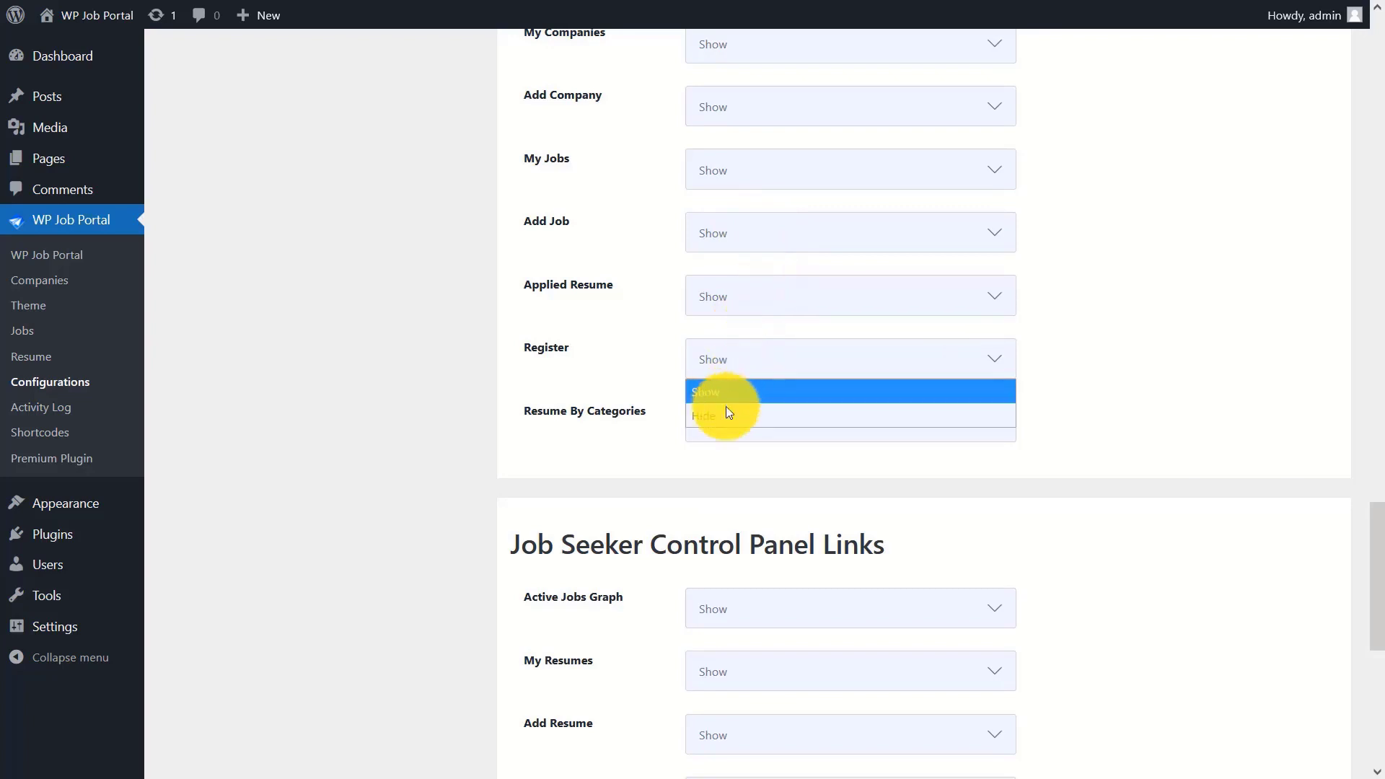
pyautogui.click(726, 402)
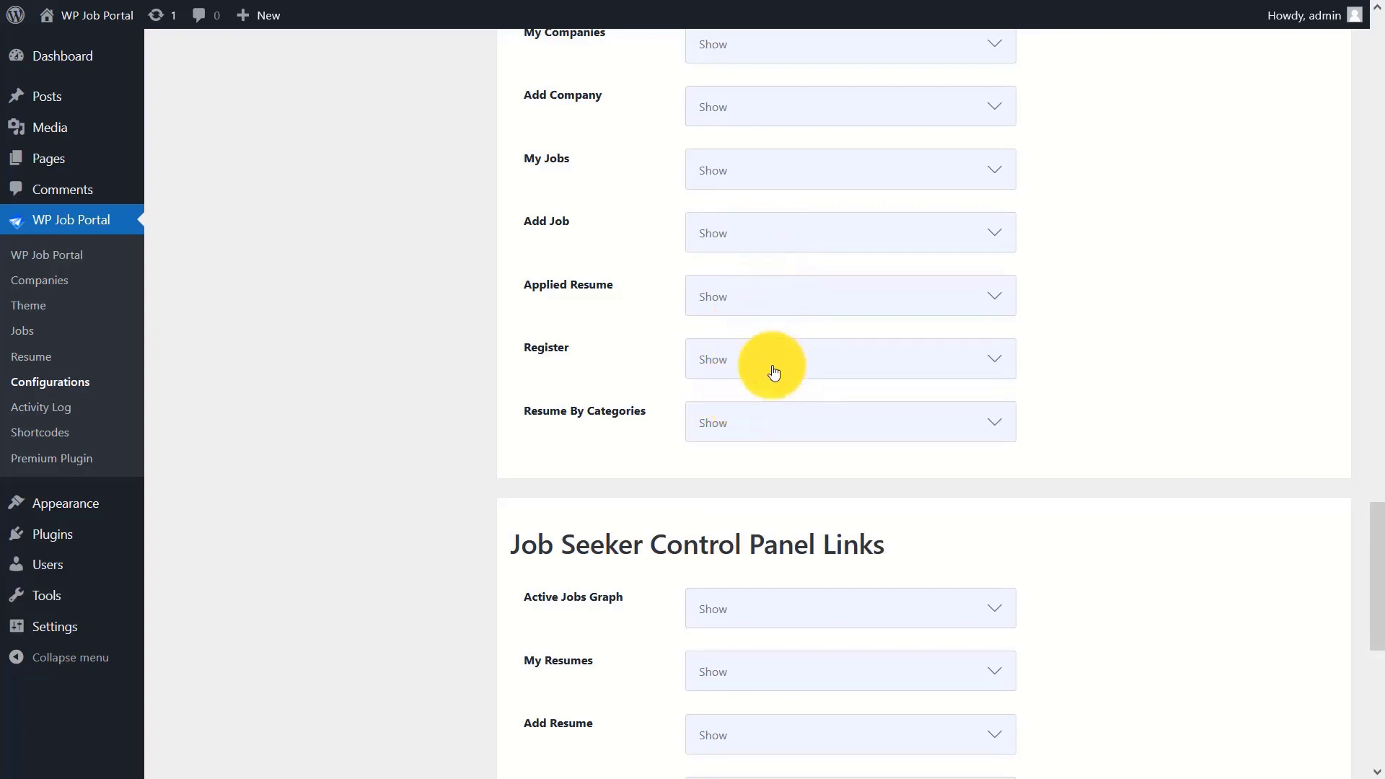
pyautogui.click(708, 423)
pyautogui.click(710, 451)
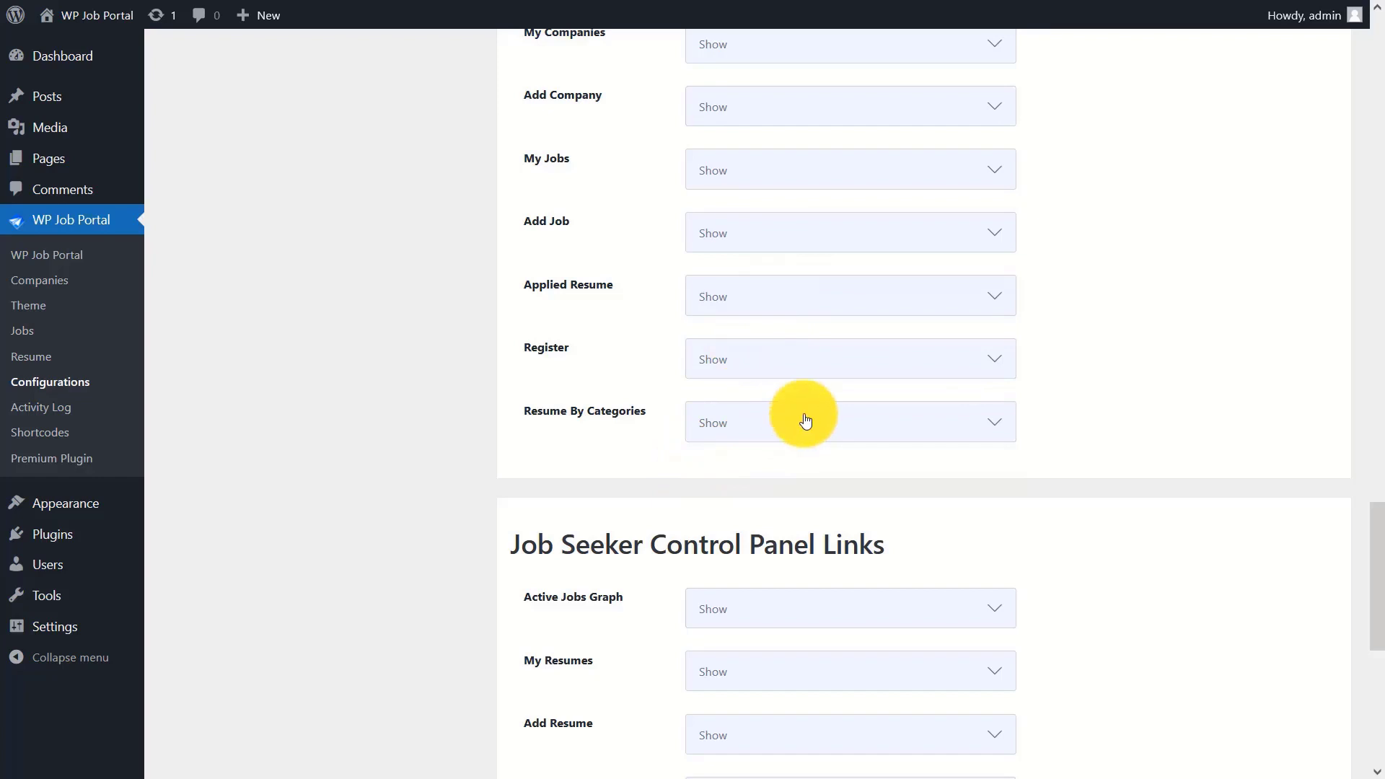
pyautogui.moveTo(1374, 531); pyautogui.dragTo(1374, 636)
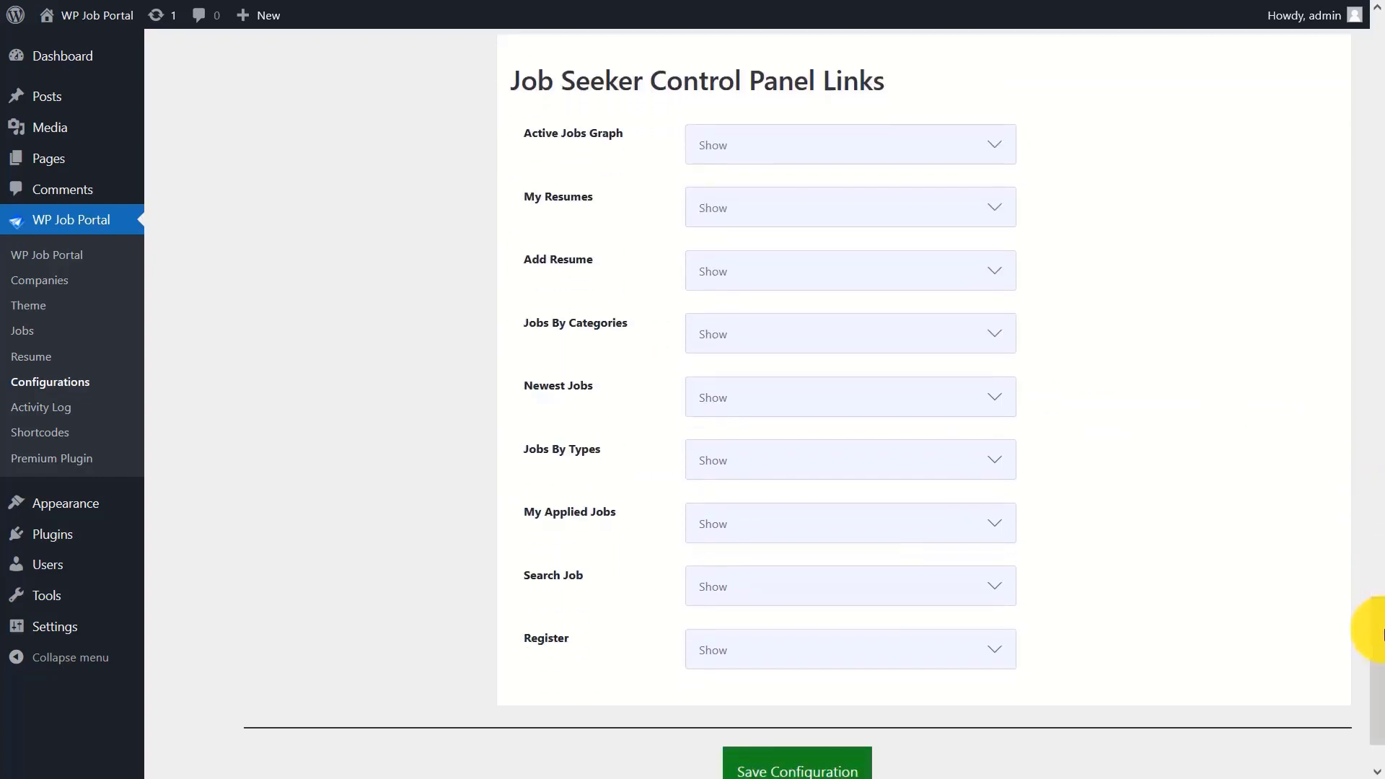
pyautogui.click(793, 143)
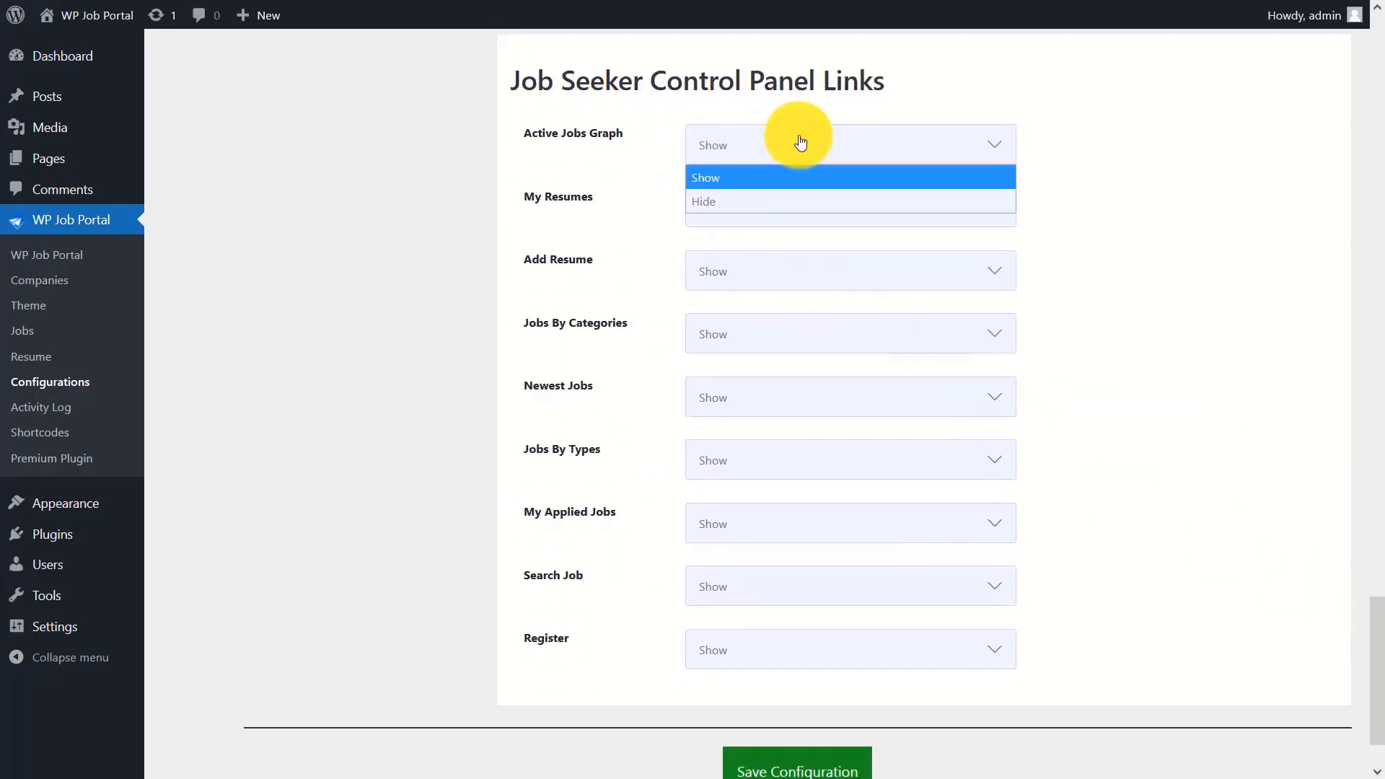
pyautogui.click(761, 179)
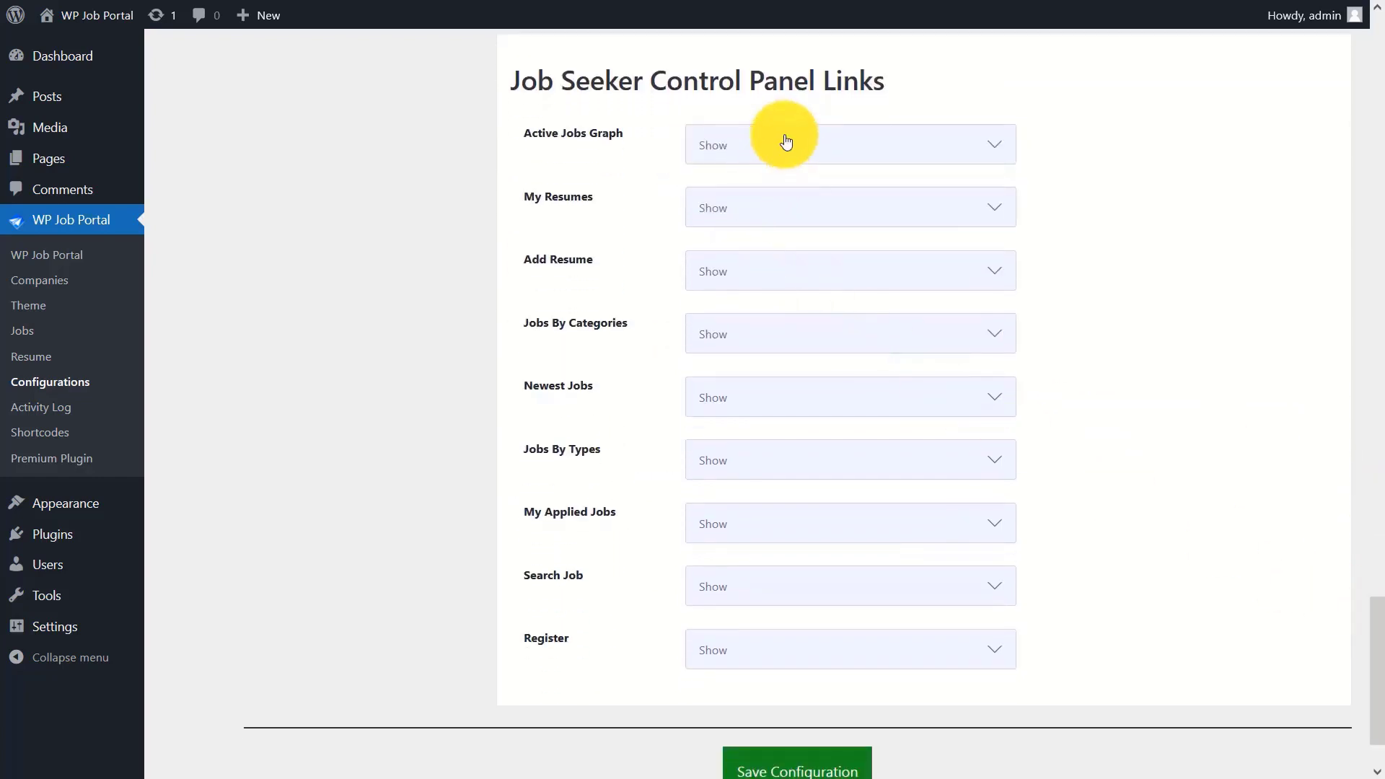
pyautogui.click(750, 205)
pyautogui.click(769, 251)
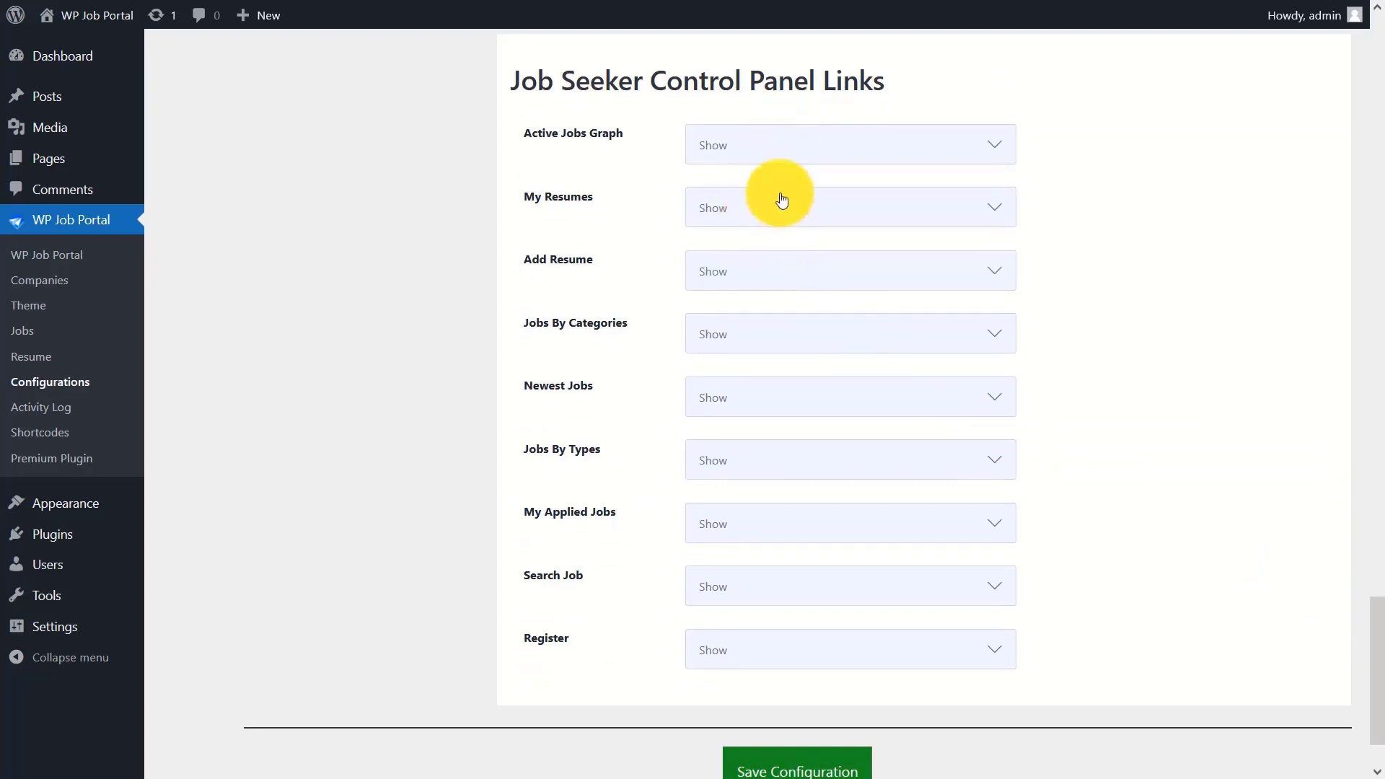
pyautogui.click(794, 269)
pyautogui.click(771, 306)
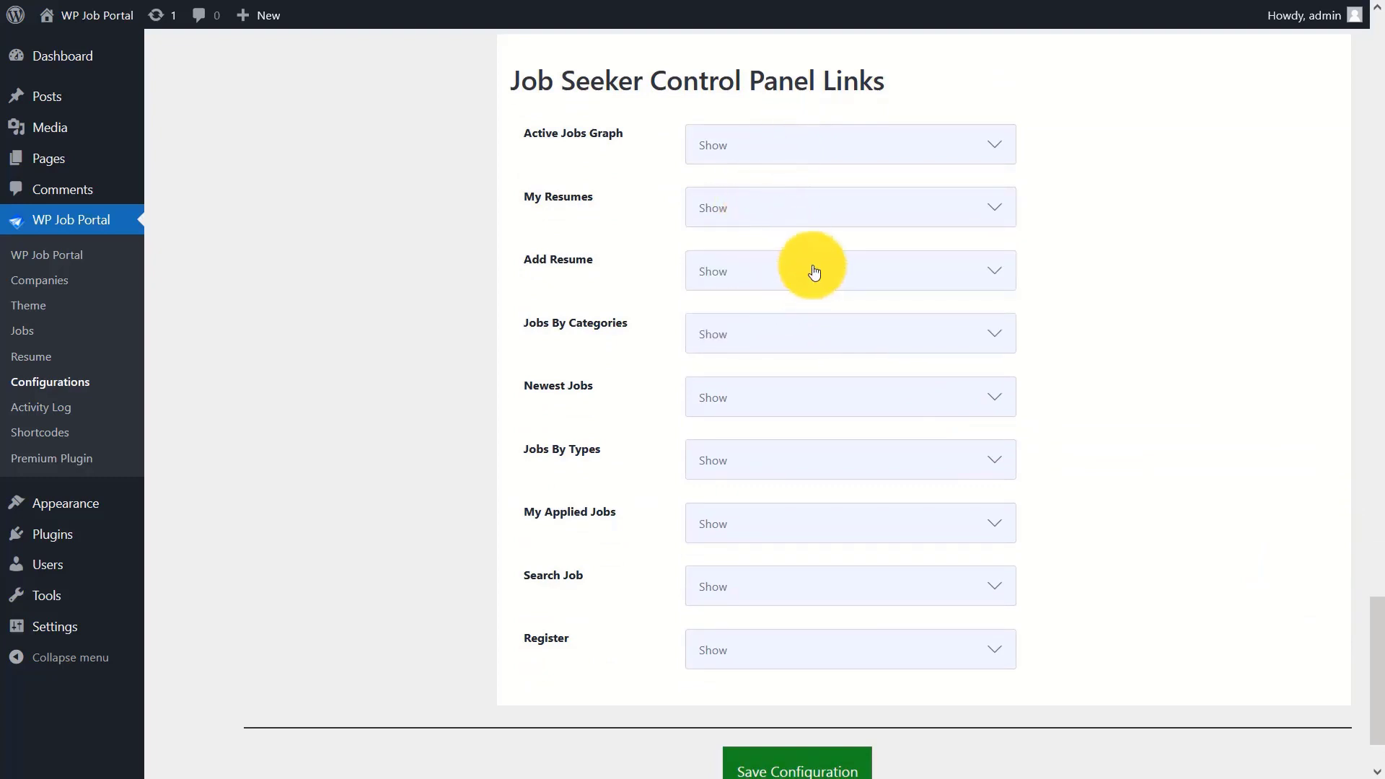
pyautogui.click(774, 331)
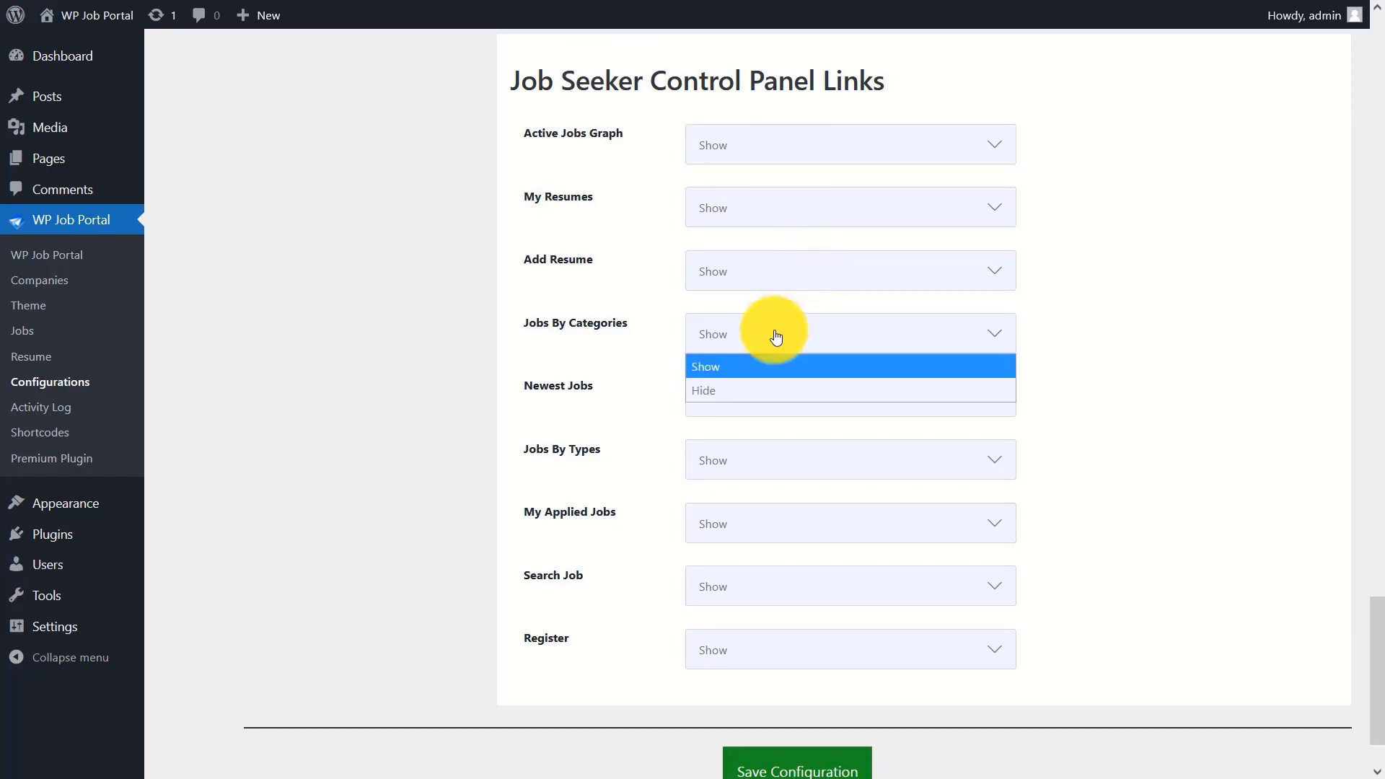
pyautogui.click(741, 389)
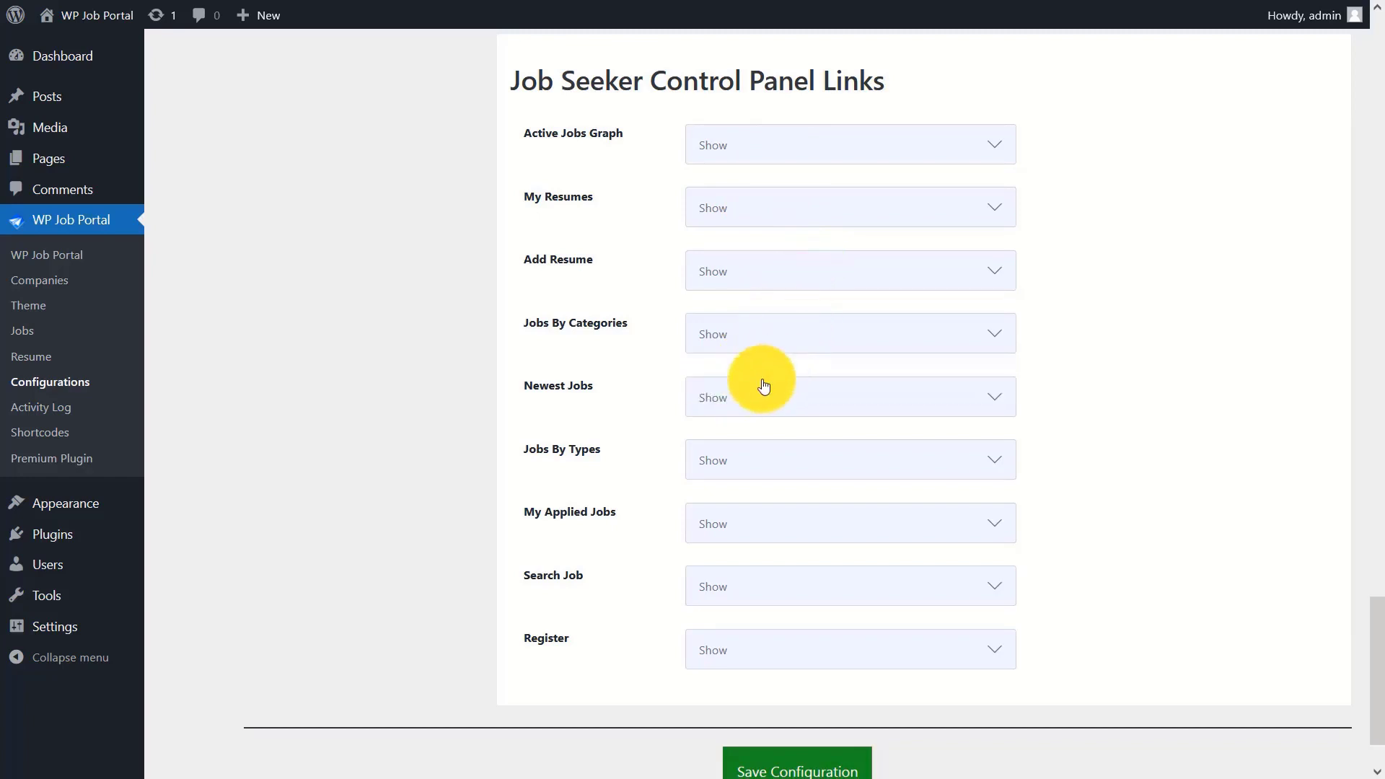
pyautogui.click(757, 393)
pyautogui.click(729, 445)
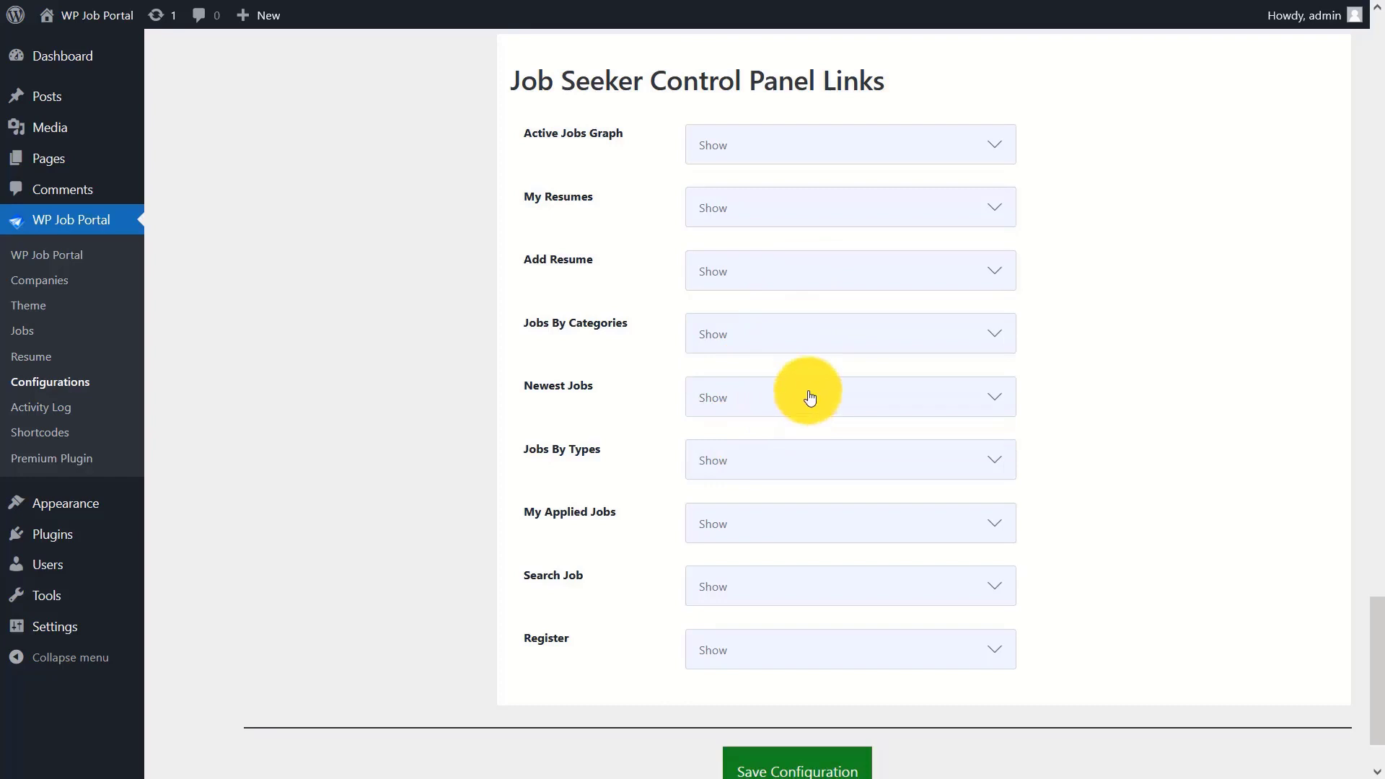
pyautogui.click(765, 459)
pyautogui.click(752, 498)
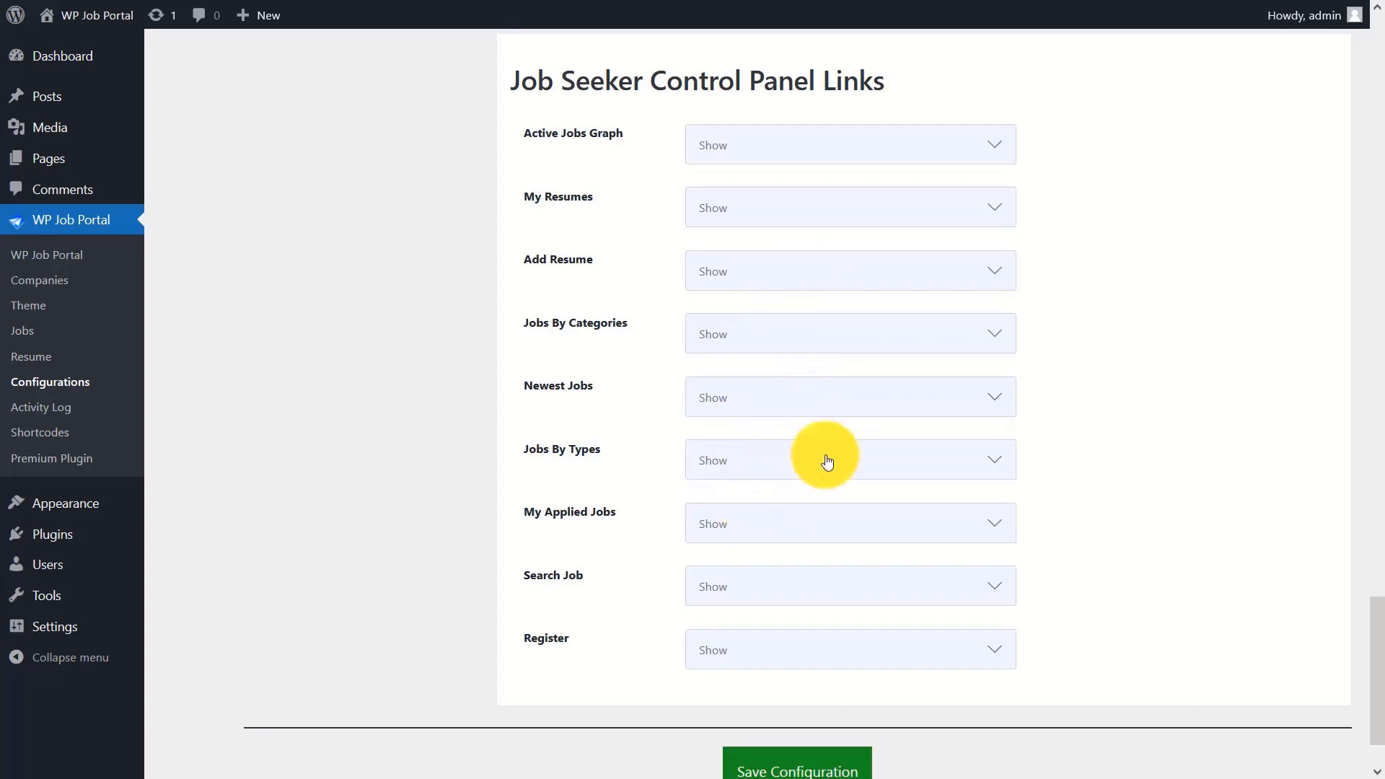
pyautogui.click(748, 524)
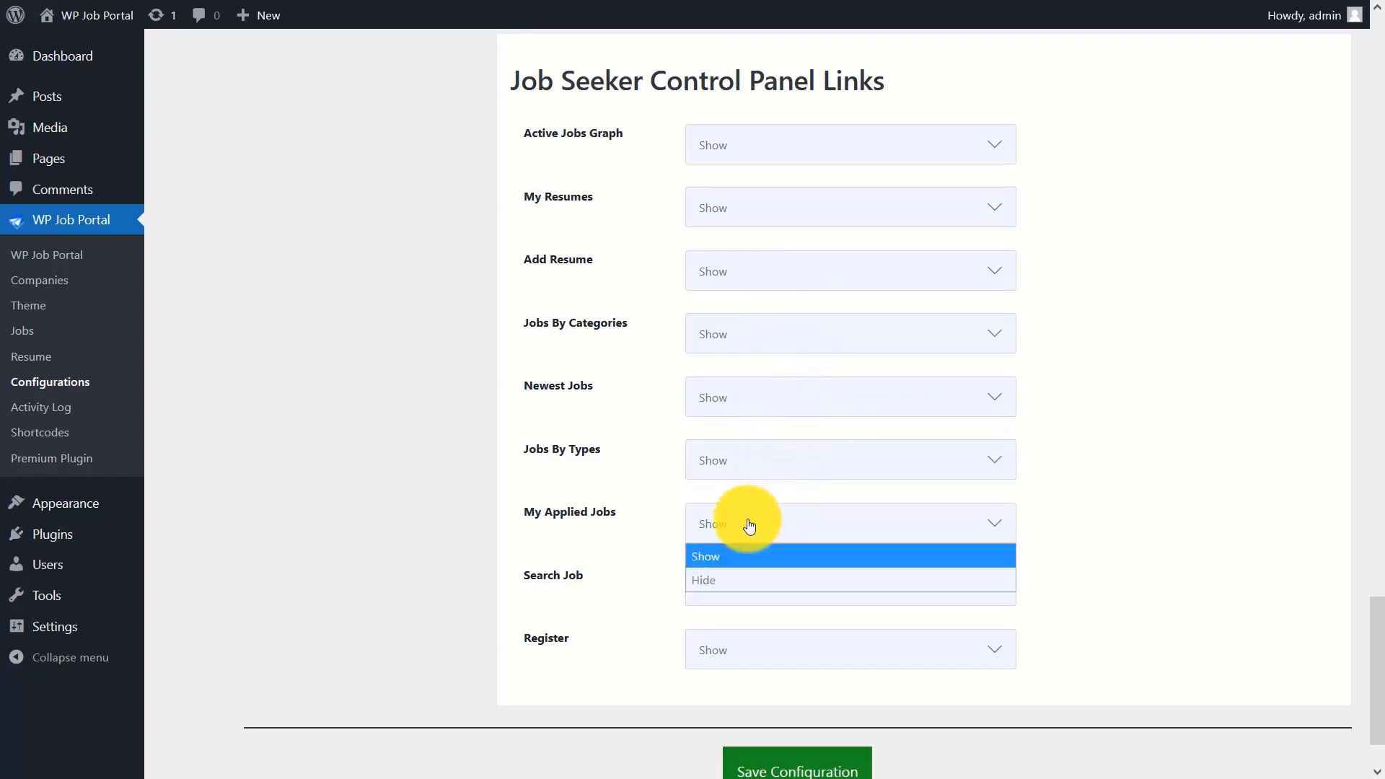
pyautogui.click(719, 570)
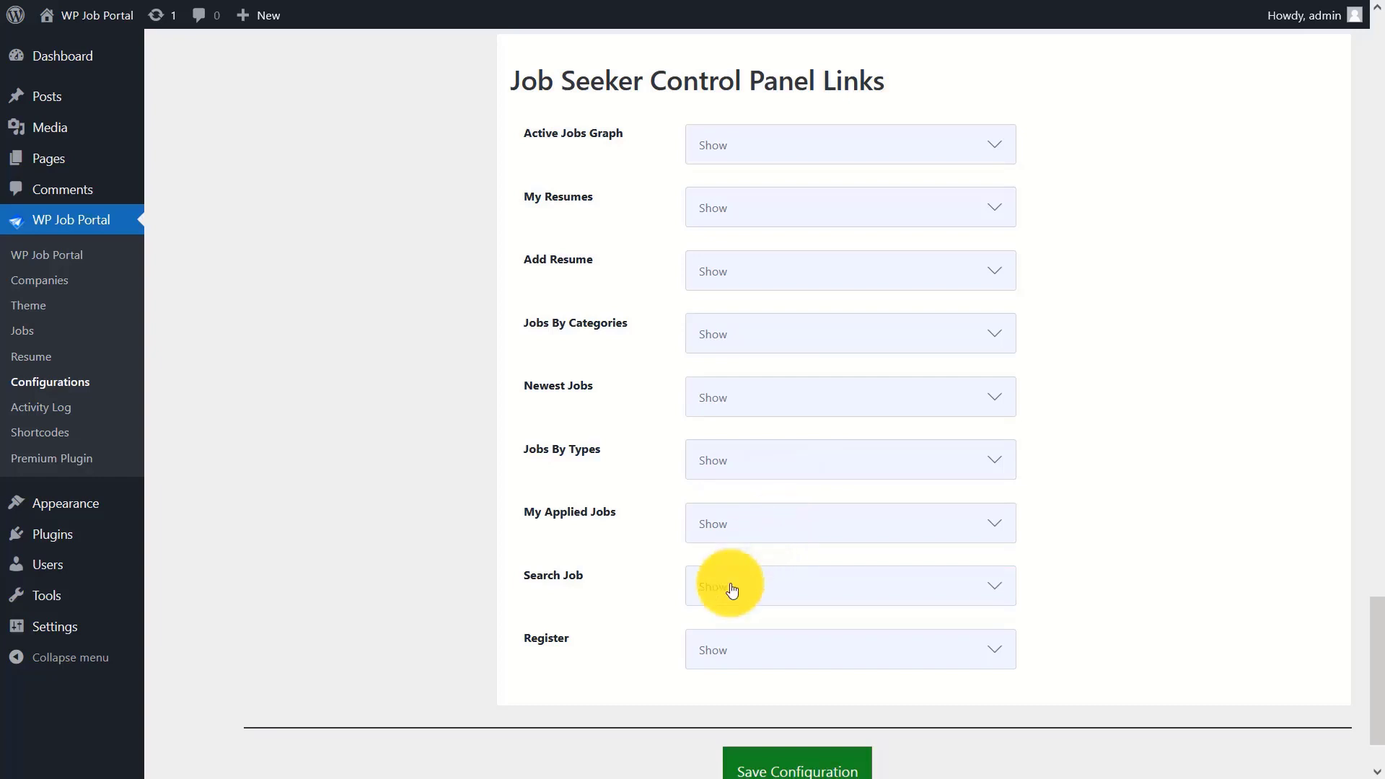
pyautogui.click(729, 587)
pyautogui.click(735, 641)
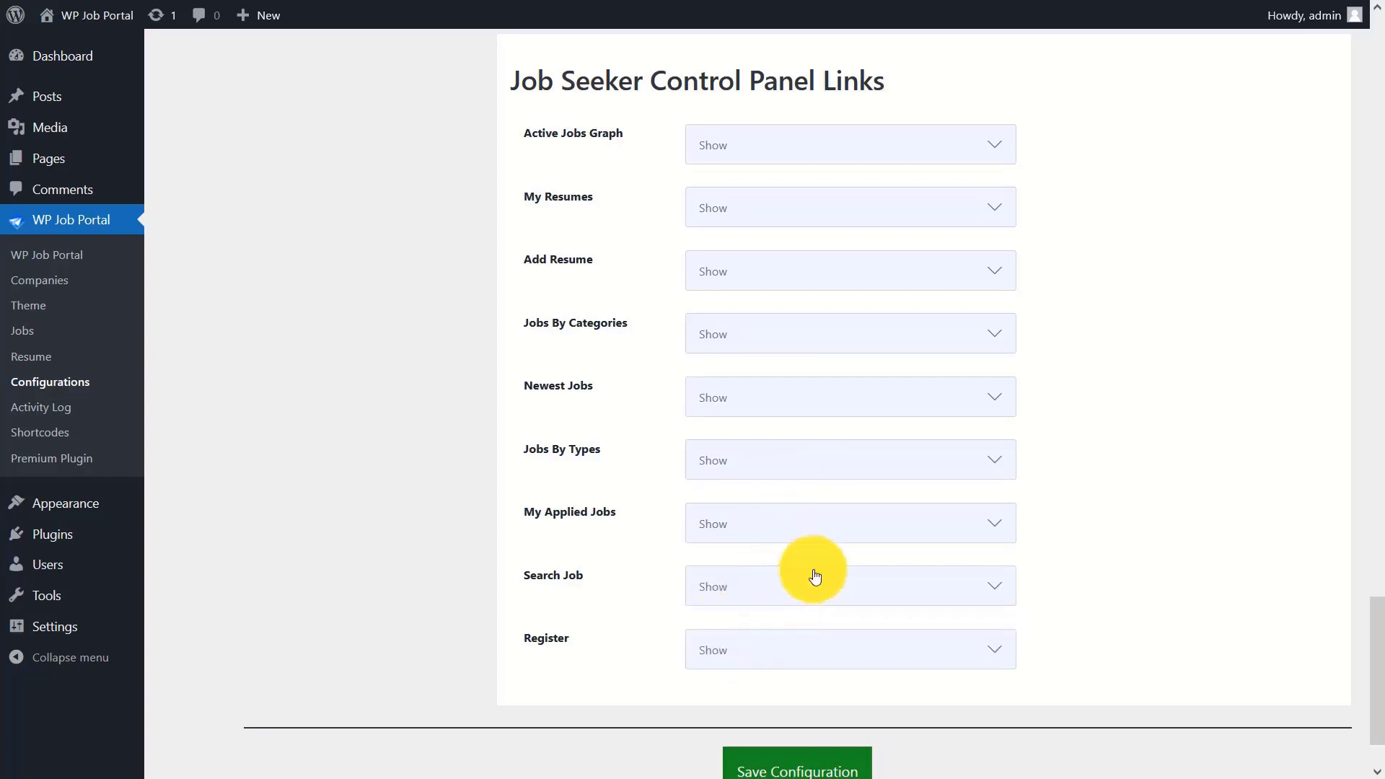
pyautogui.click(757, 650)
pyautogui.click(741, 703)
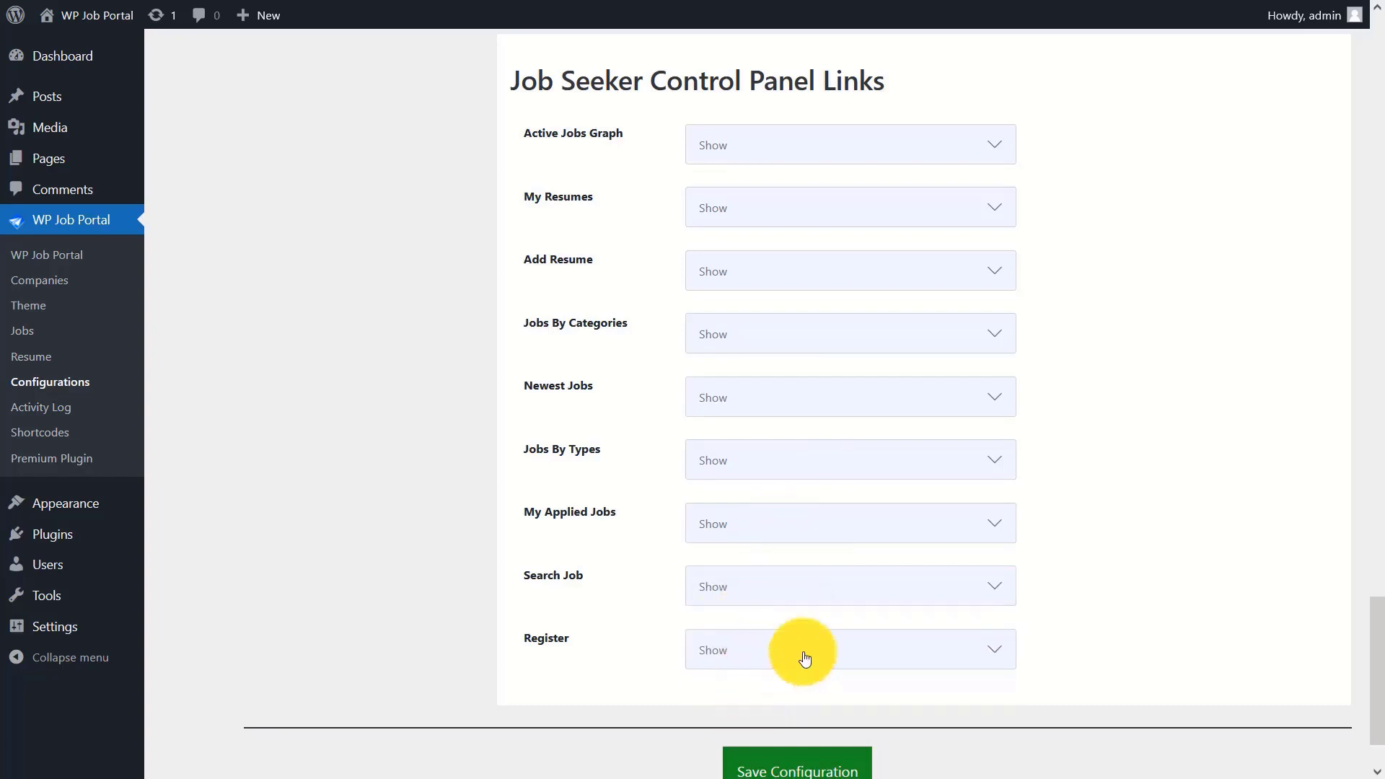
pyautogui.scroll(-2, 1362, 653)
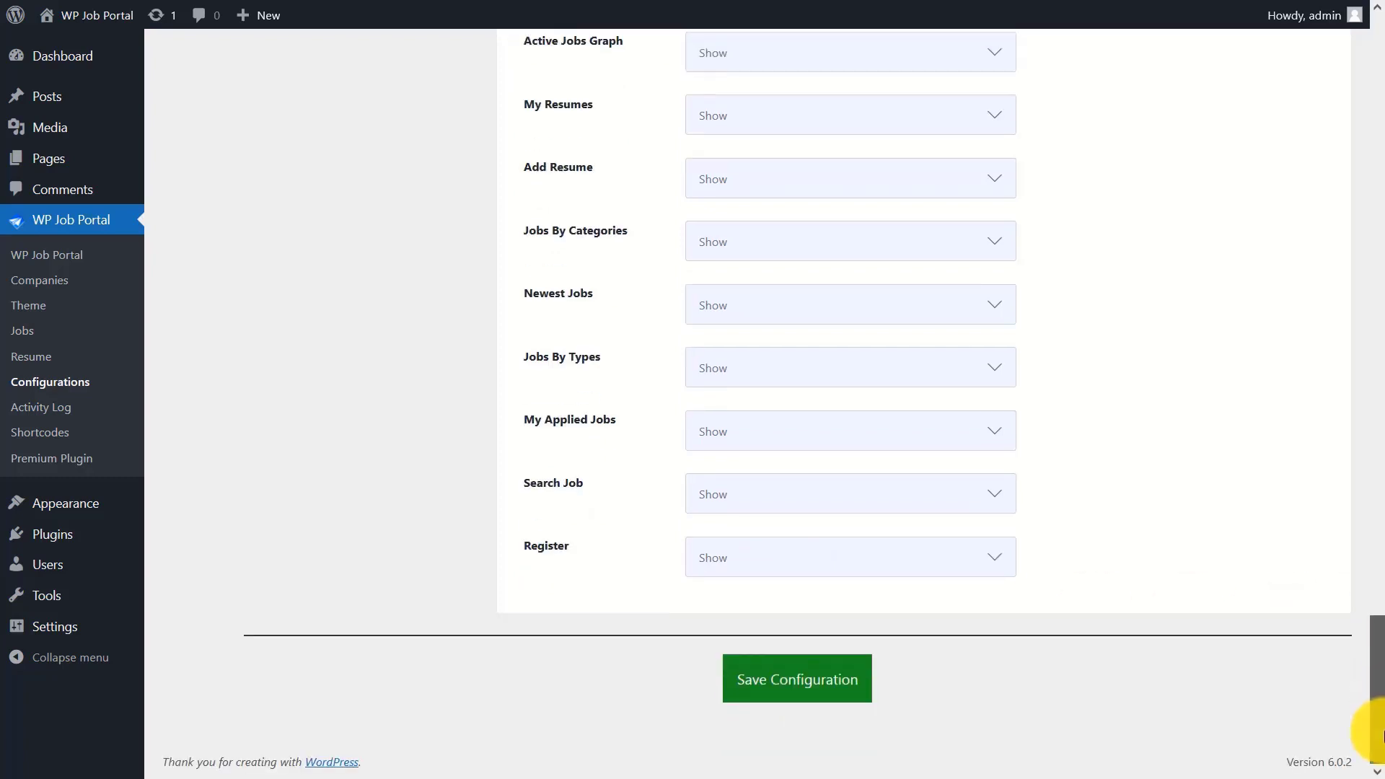
# - Save the configuration with all control panel links set to Show
pyautogui.click(807, 694)
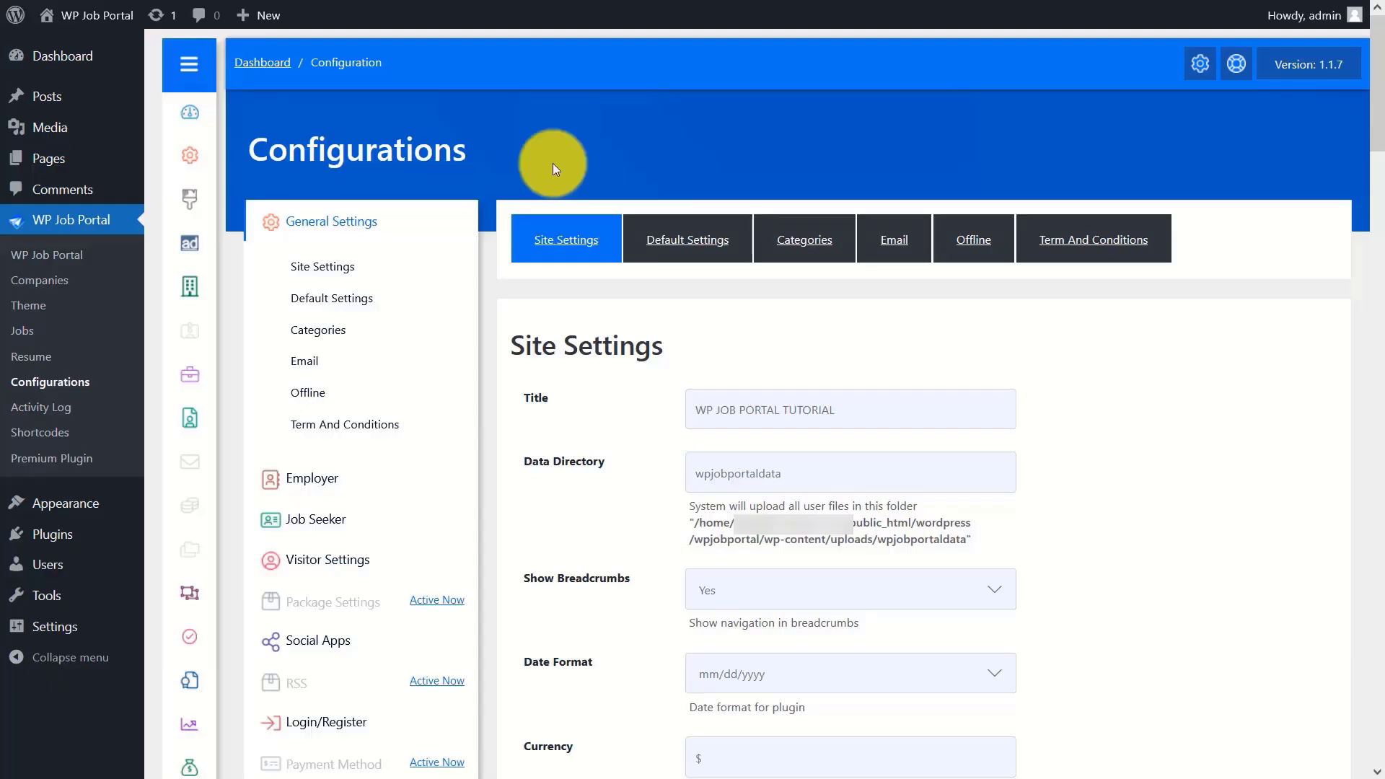
# - In Default Settings, keep Employer Default Role as Subscriber and save the configuration
pyautogui.click(364, 306)
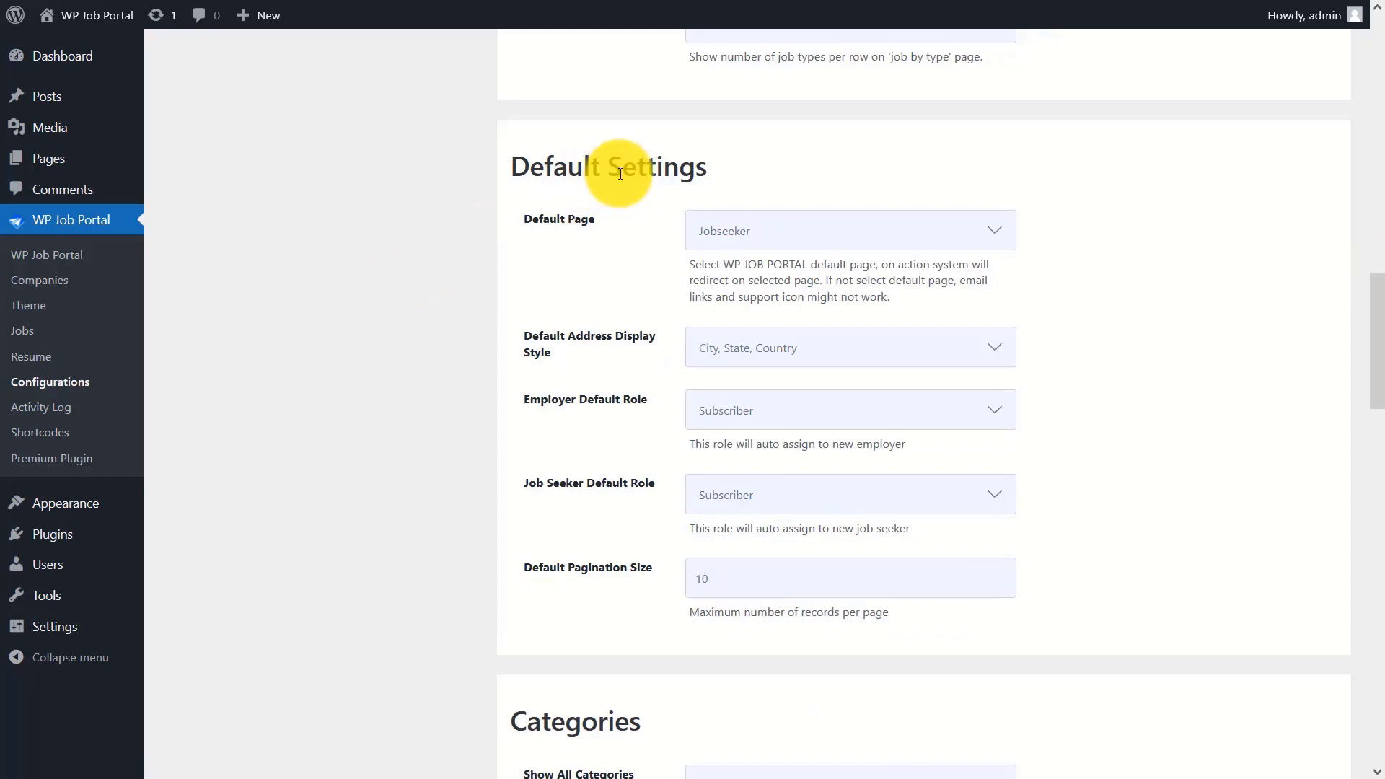
pyautogui.click(827, 408)
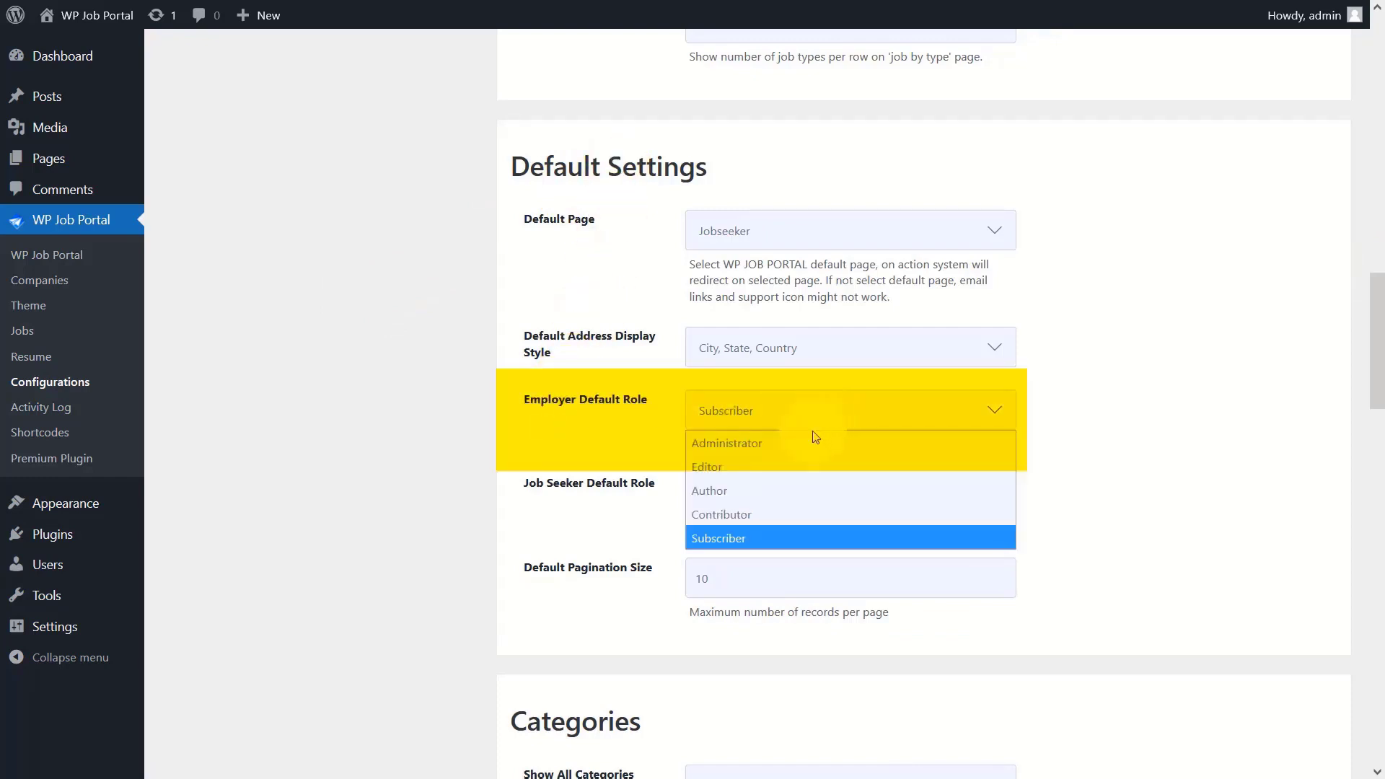
pyautogui.click(777, 537)
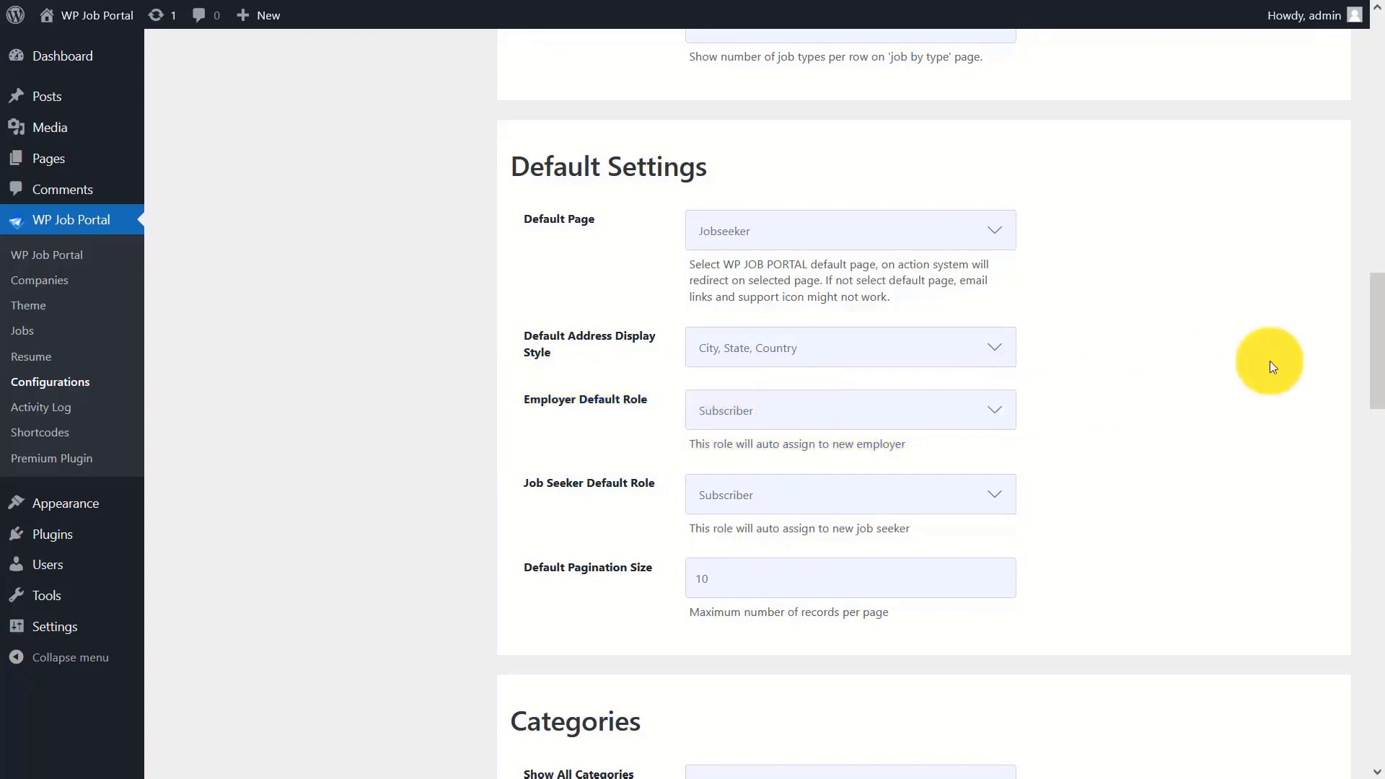
pyautogui.moveTo(1375, 353); pyautogui.dragTo(1376, 694)
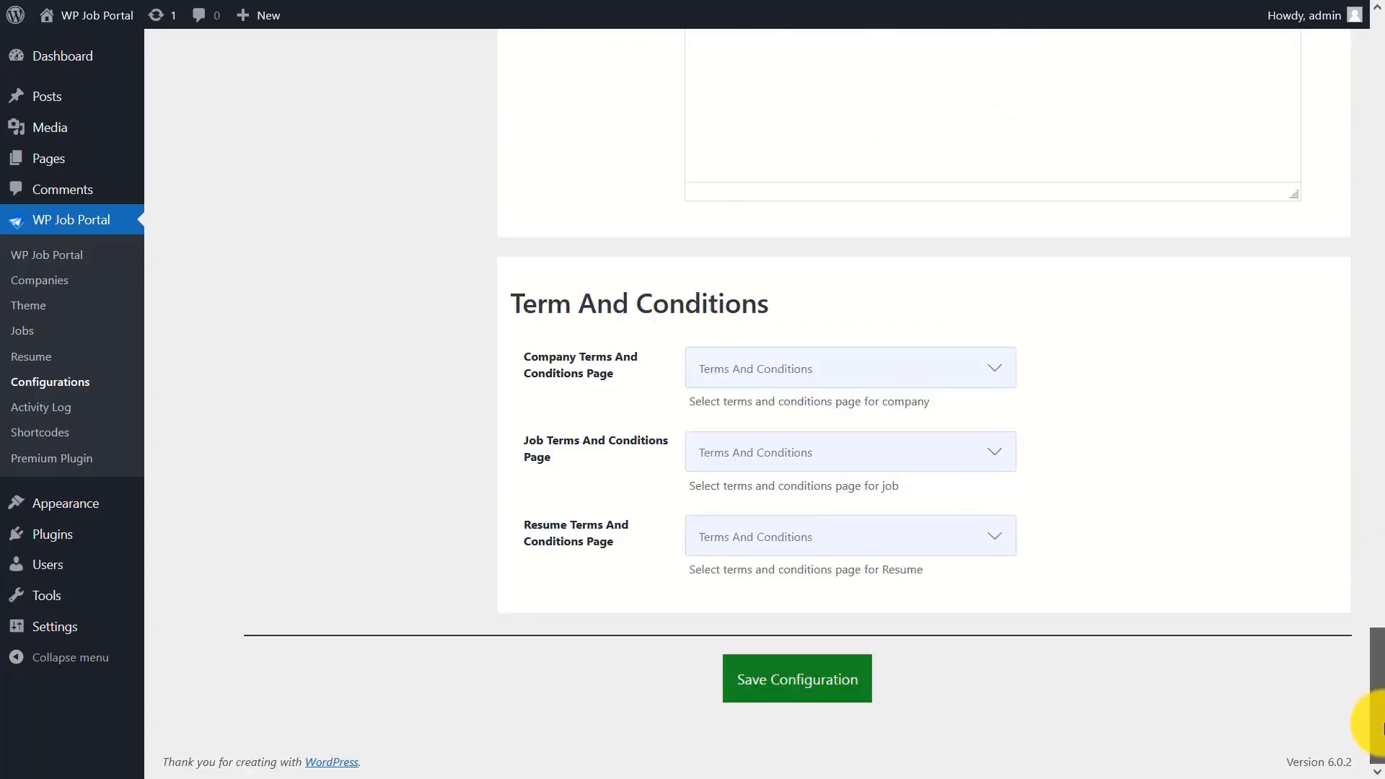
pyautogui.click(757, 682)
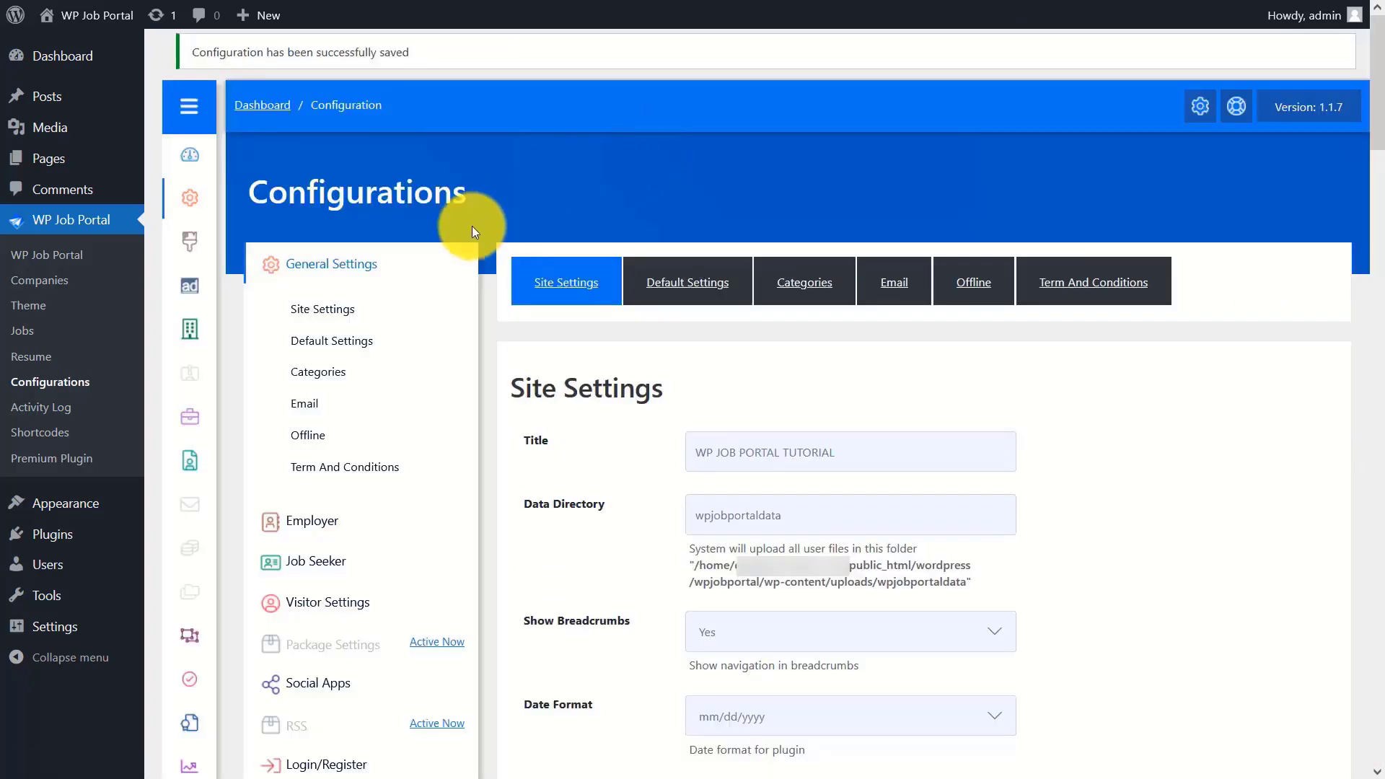